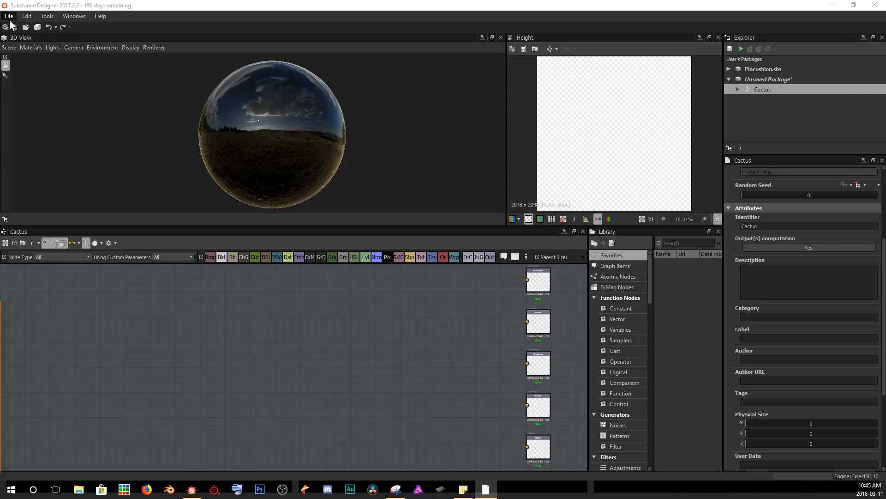
pyautogui.click(9, 18)
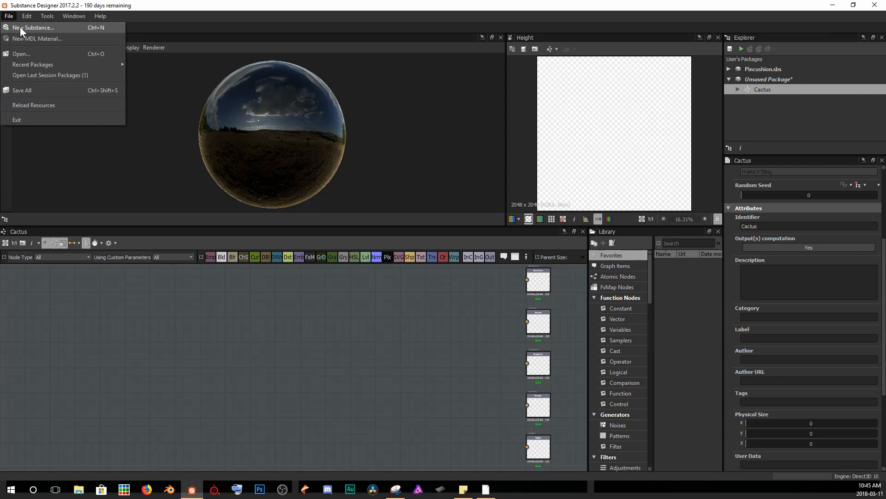
pyautogui.click(21, 27)
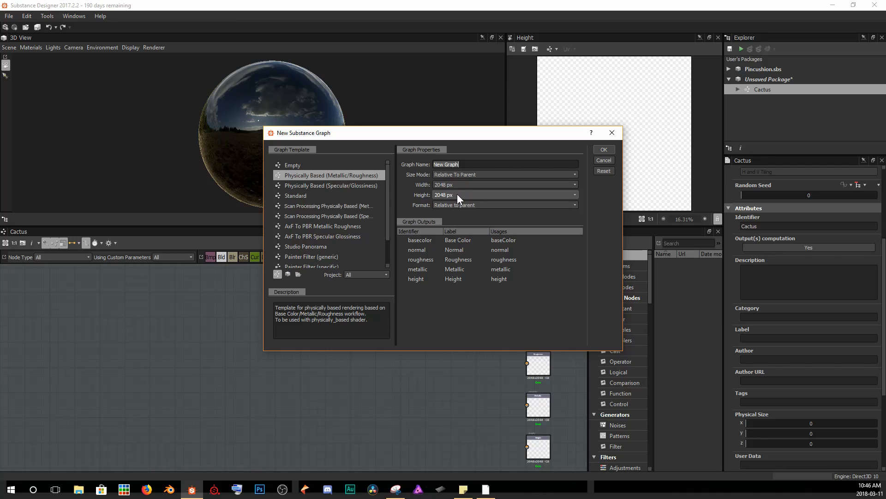
pyautogui.click(605, 161)
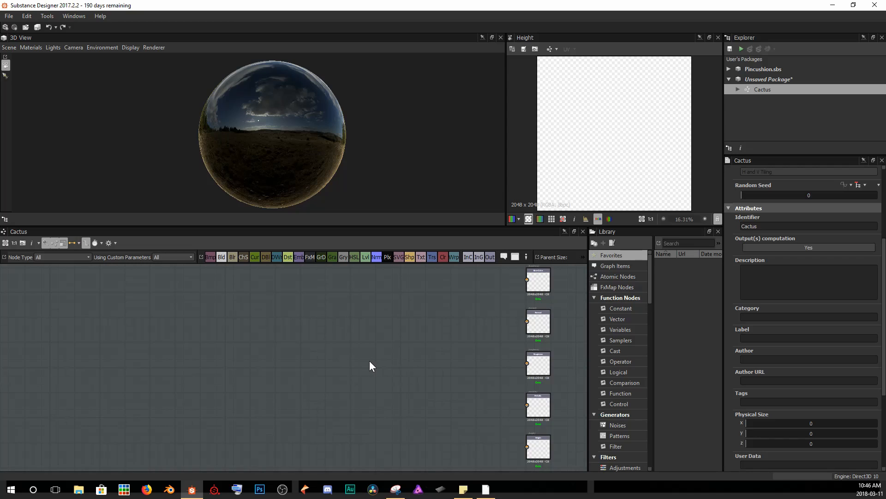
# Set the Cactus graph's Output Size inheritance method to Relative to Parent.
pyautogui.scroll(5, 826, 331)
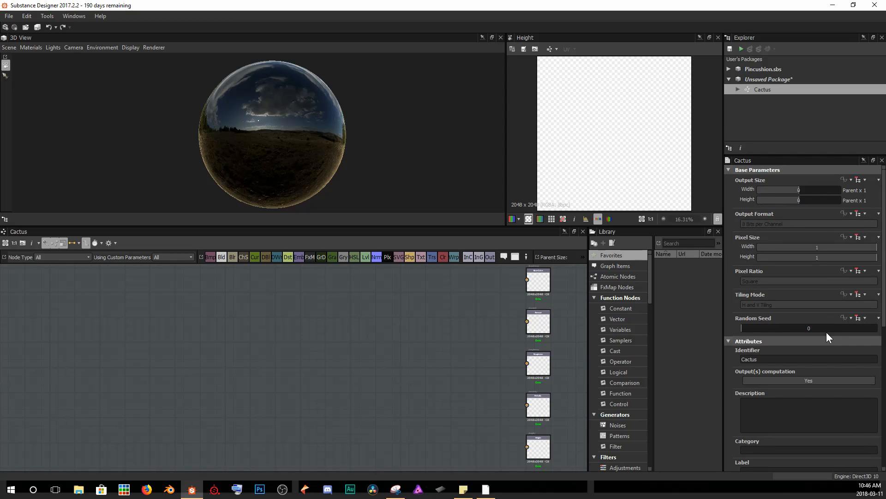
pyautogui.click(862, 180)
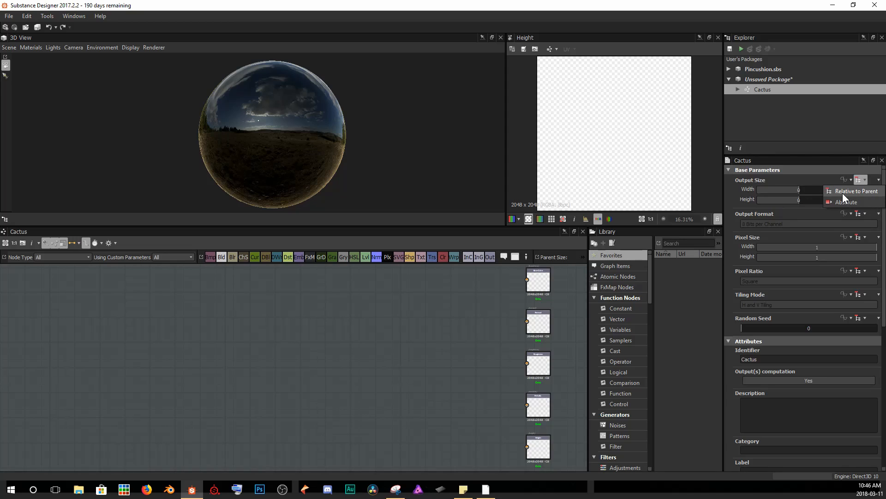
pyautogui.click(879, 192)
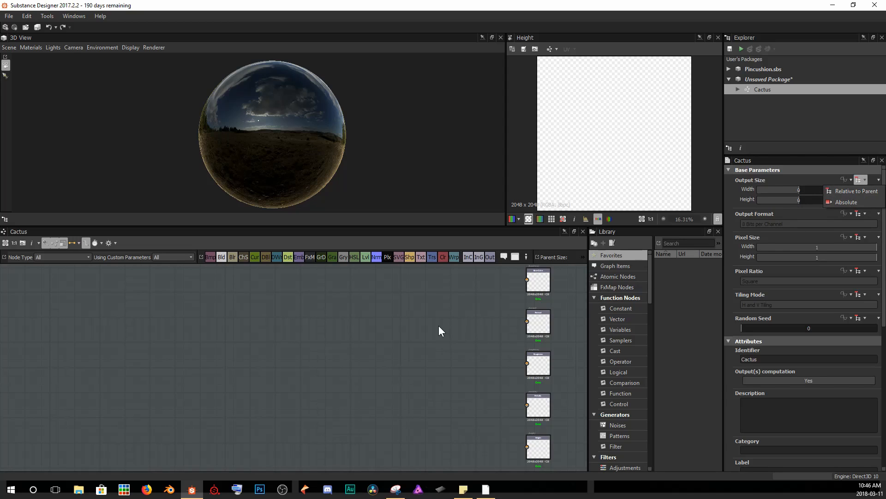
# Check the graph's parent size setting.
pyautogui.click(581, 255)
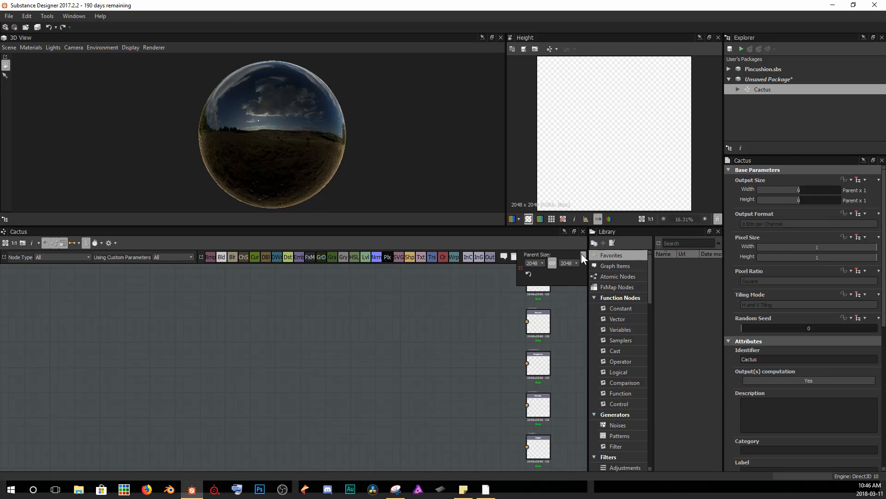
pyautogui.click(543, 262)
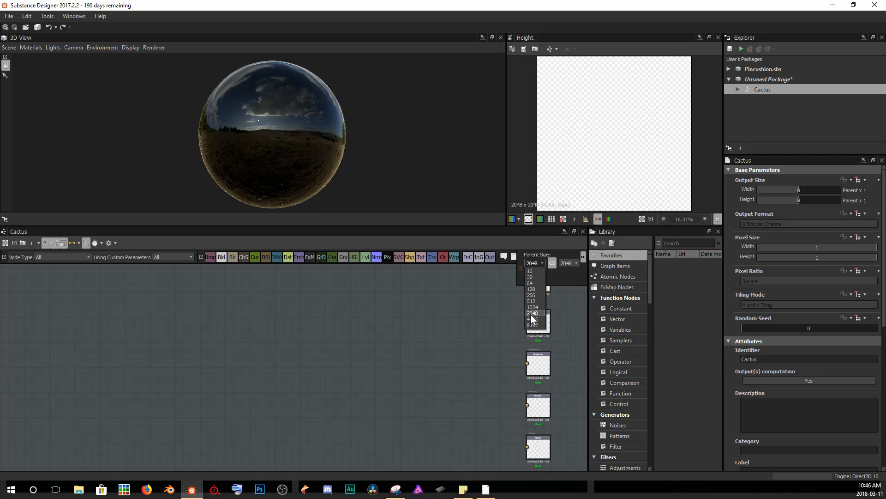
pyautogui.click(384, 351)
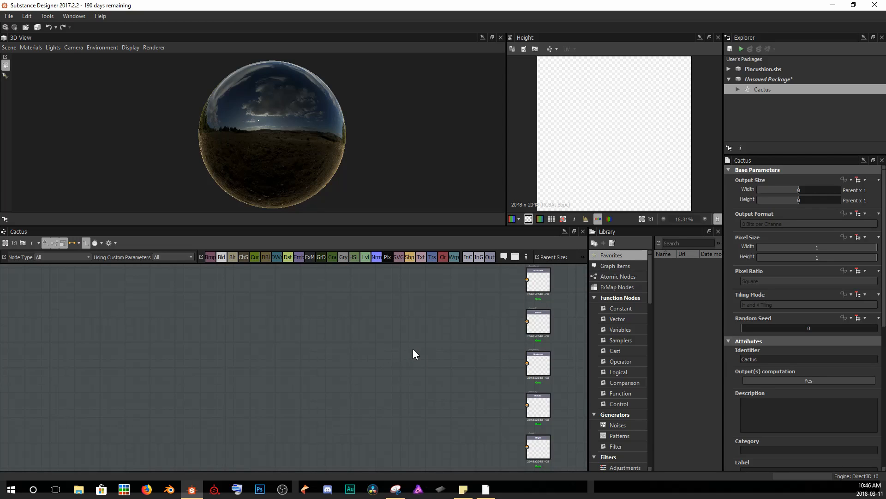
# Add a Base Material node and move it closer to the output nodes.
pyautogui.press('space')
pyautogui.write('base m')
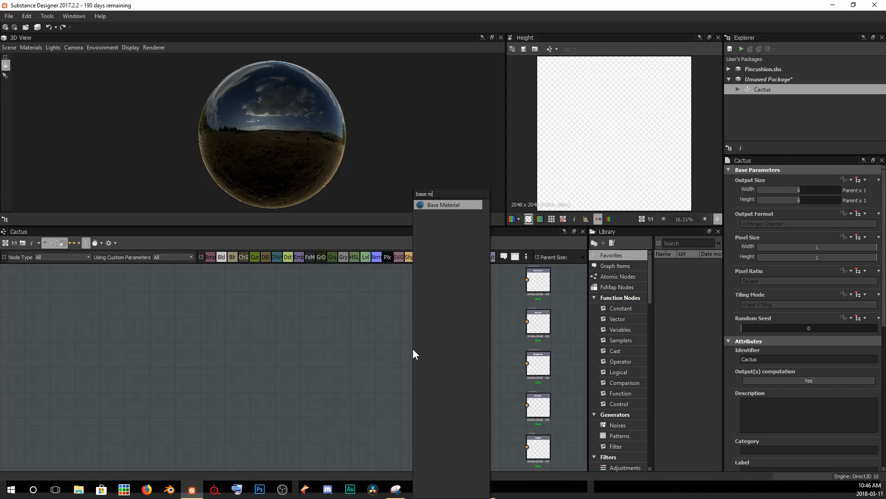
pyautogui.press('Return')
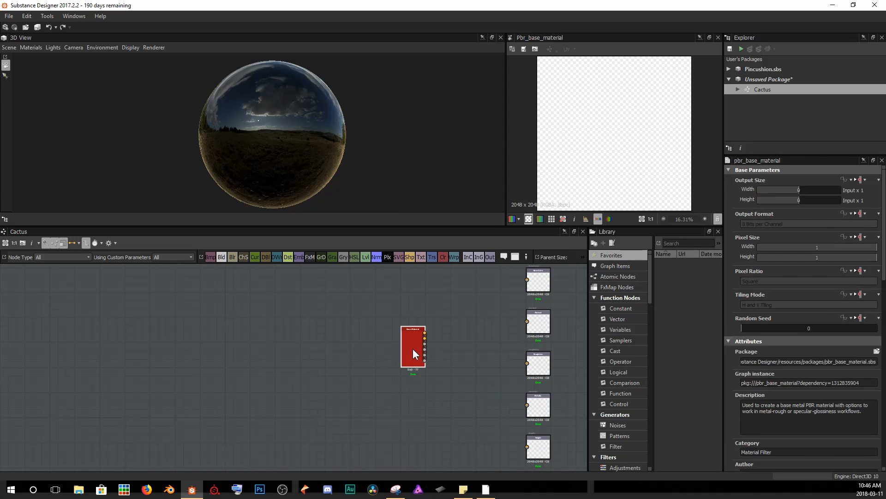
pyautogui.moveTo(413, 348); pyautogui.dragTo(466, 350)
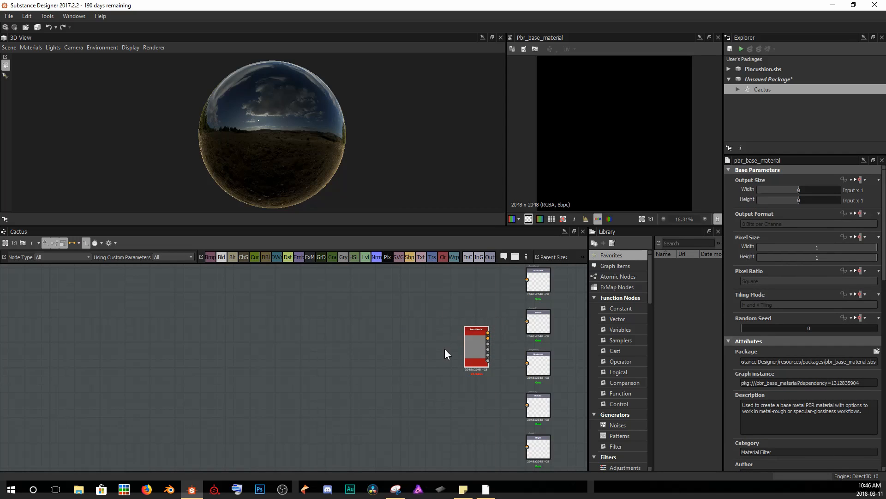
# Set the Base Material node's Material Preset to Dielectric.
pyautogui.scroll(2, 446, 350)
pyautogui.scroll(2, 478, 362)
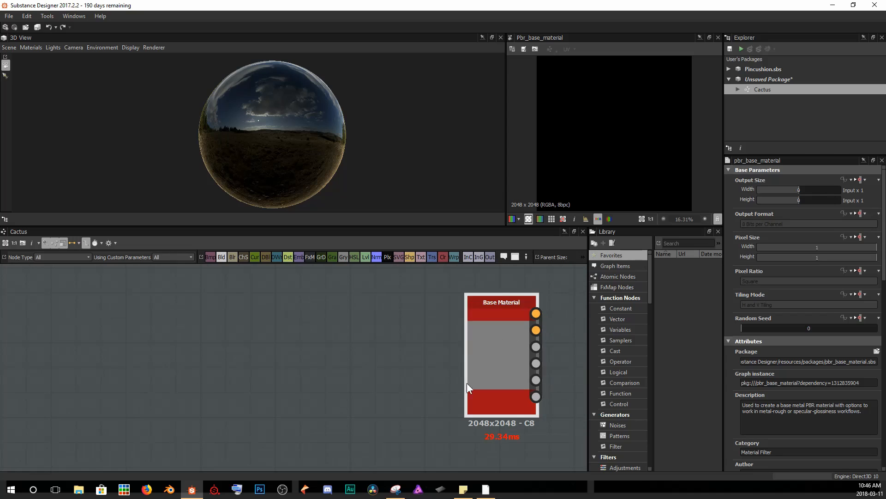
pyautogui.moveTo(526, 397); pyautogui.dragTo(511, 398, button='middle')
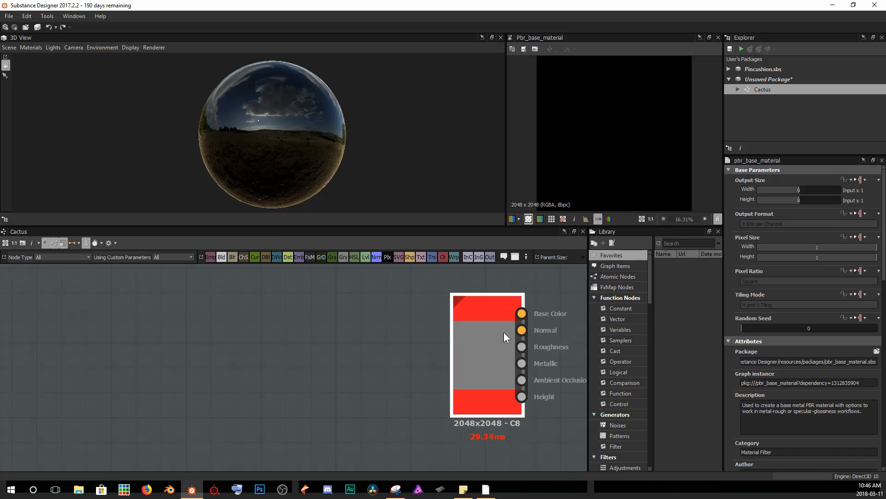
pyautogui.scroll(-10, 848, 301)
pyautogui.scroll(-2, 794, 271)
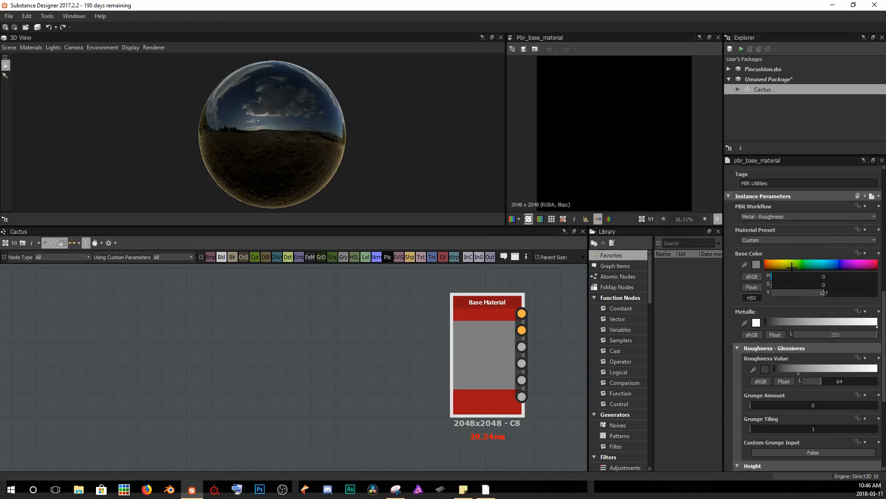
pyautogui.click(785, 239)
pyautogui.click(767, 253)
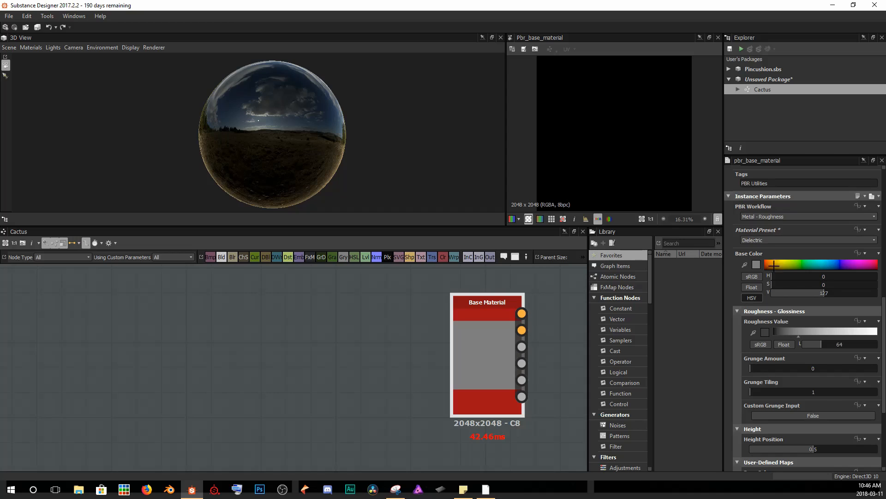
# Enable the user-defined Normal and Height map inputs on the Base Material node.
pyautogui.scroll(-5, 779, 300)
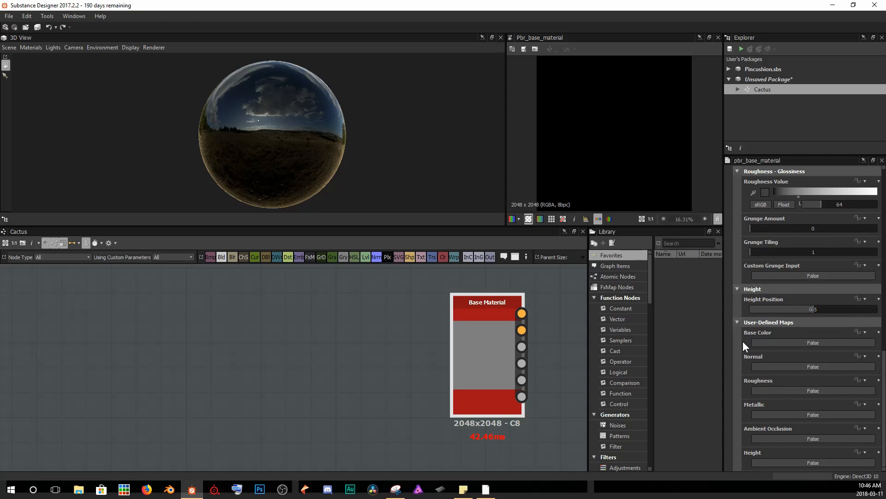
pyautogui.click(790, 366)
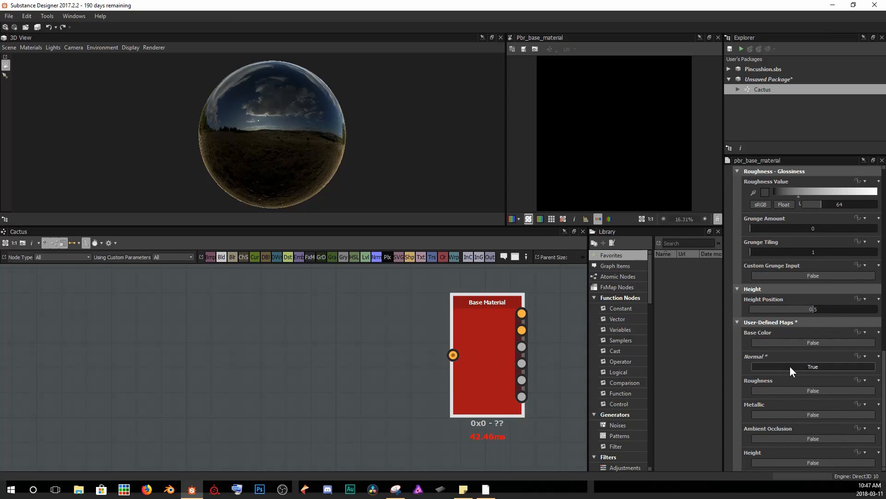
pyautogui.click(785, 463)
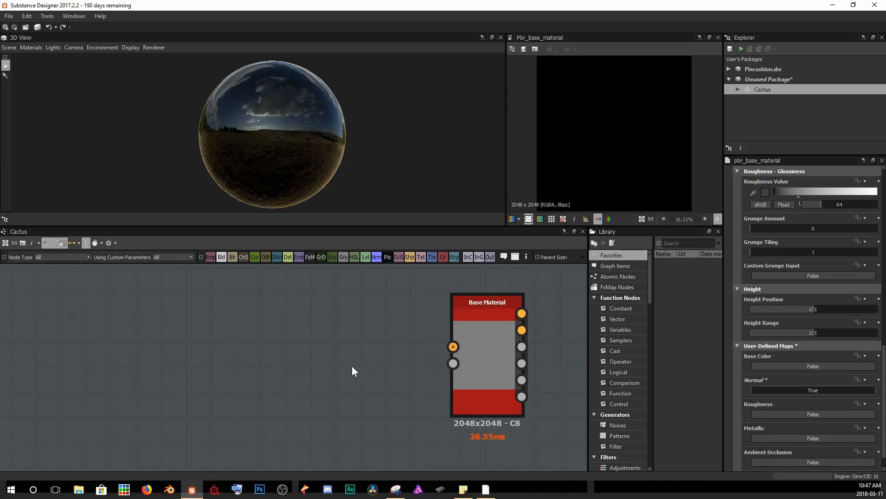
# Add a Normal node and connect its output to the Base Material's Normal input.
pyautogui.moveTo(348, 345); pyautogui.dragTo(364, 350, button='middle')
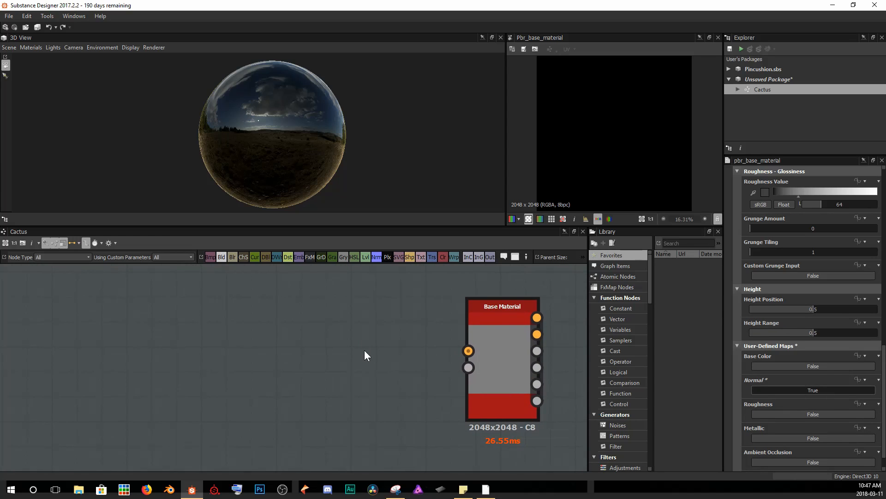
pyautogui.click(375, 258)
pyautogui.moveTo(289, 382); pyautogui.dragTo(289, 332)
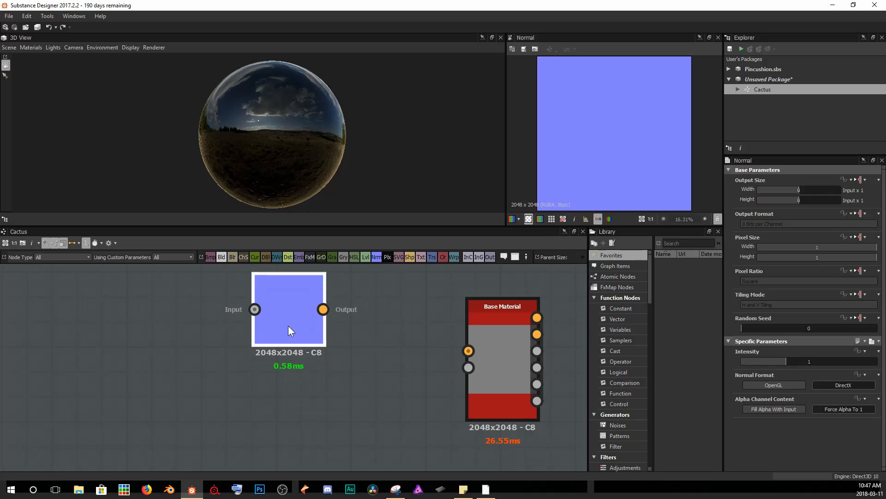
pyautogui.moveTo(323, 309); pyautogui.dragTo(468, 351)
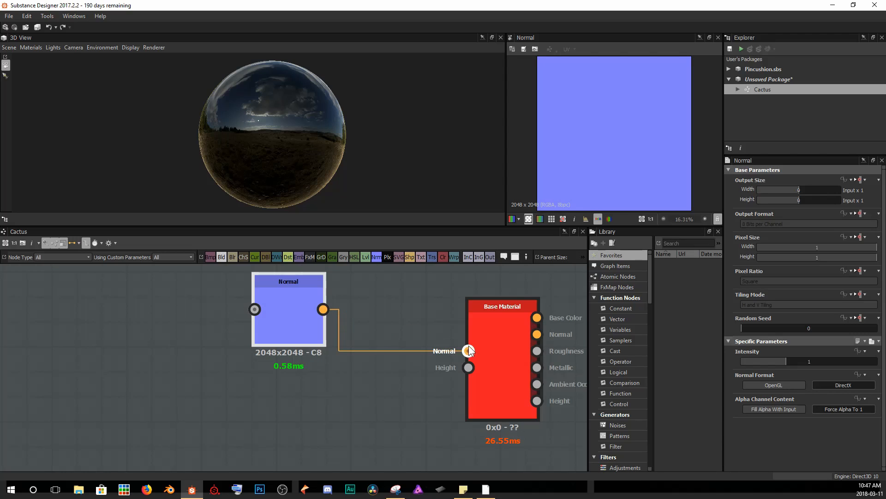
# Display the Base Material node in the 3D view.
pyautogui.rightClick(505, 353)
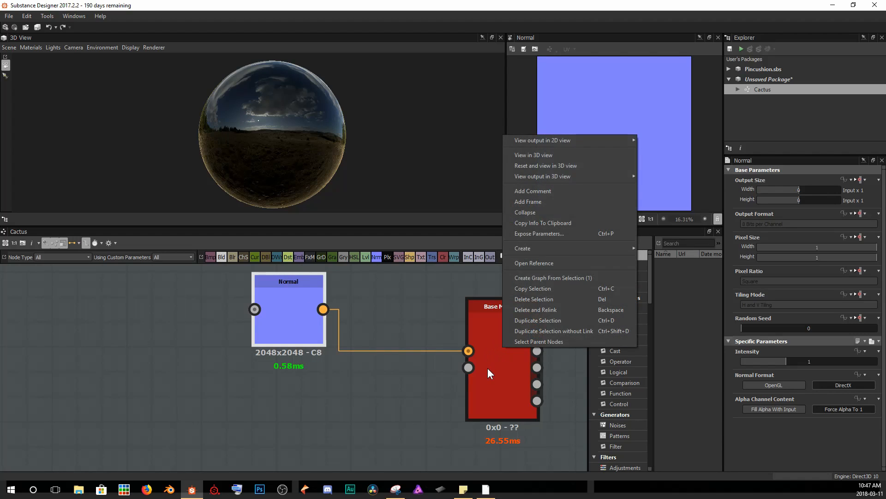
pyautogui.click(547, 156)
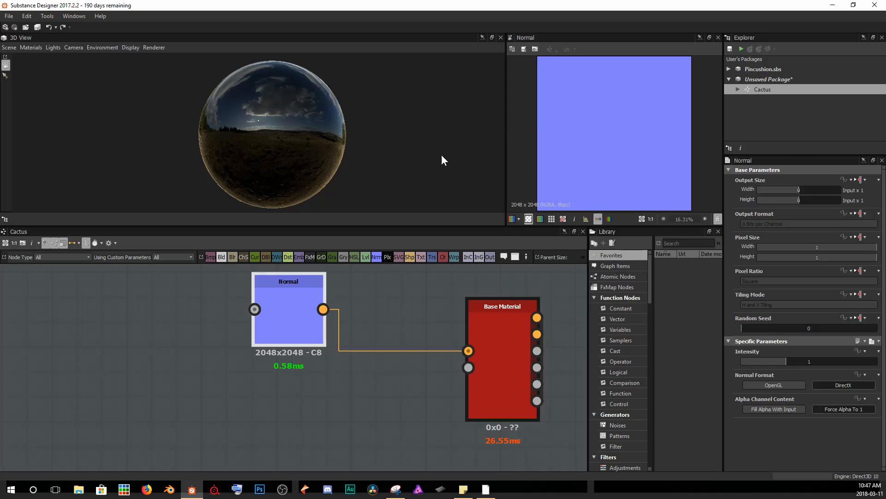
pyautogui.moveTo(317, 161); pyautogui.dragTo(281, 140)
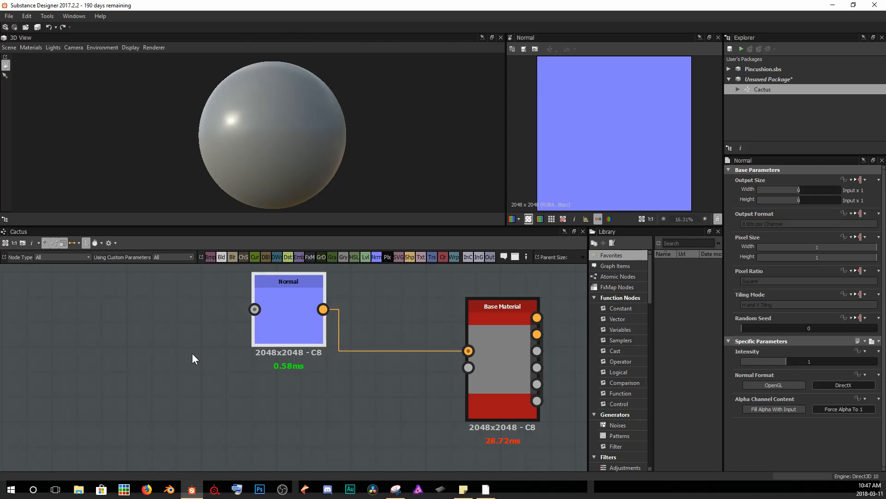
# Add a Gradient Linear 3 node and place it to the left of the Normal node.
pyautogui.moveTo(244, 348); pyautogui.dragTo(267, 348, button='middle')
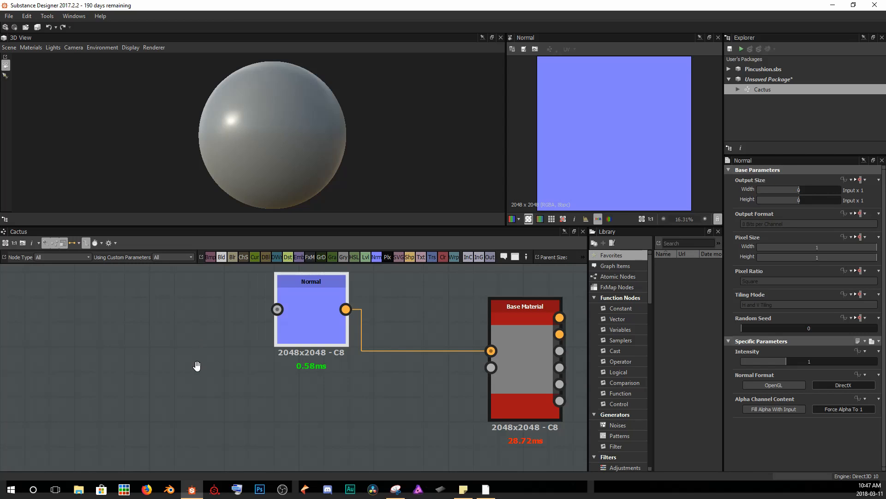
pyautogui.scroll(-3, 208, 353)
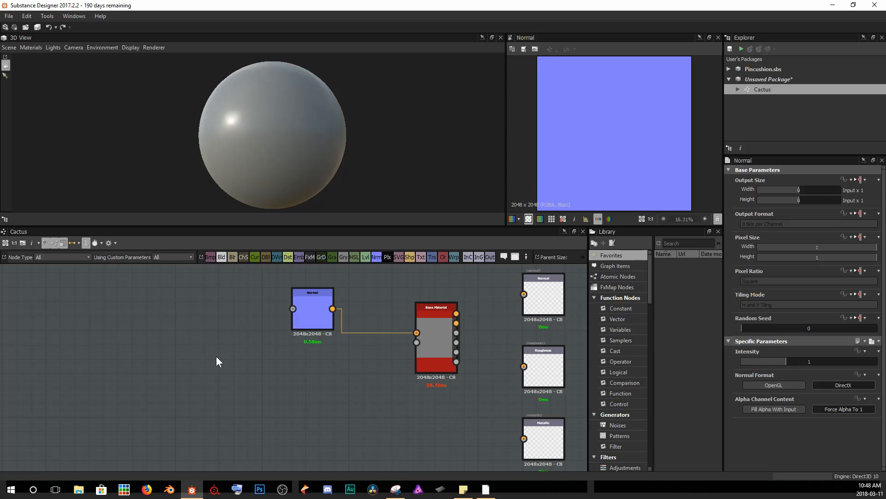
pyautogui.press('space')
pyautogui.write('gra')
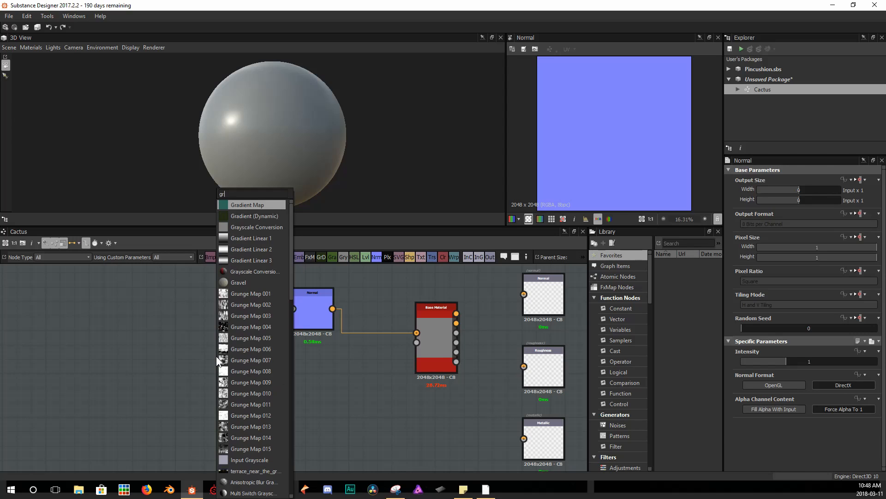
pyautogui.press('Down')
pyautogui.press('Down')
pyautogui.press('Down')
pyautogui.press('Down')
pyautogui.press('Down')
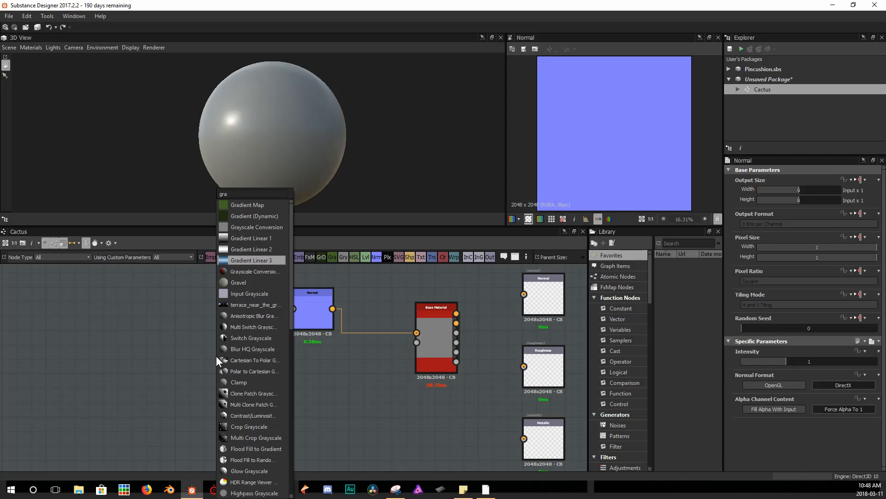
pyautogui.press('Up')
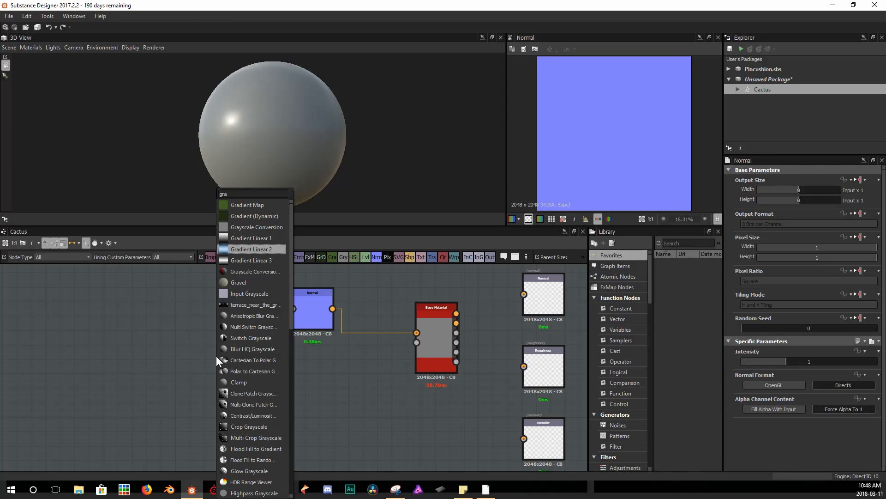
pyautogui.press('Down')
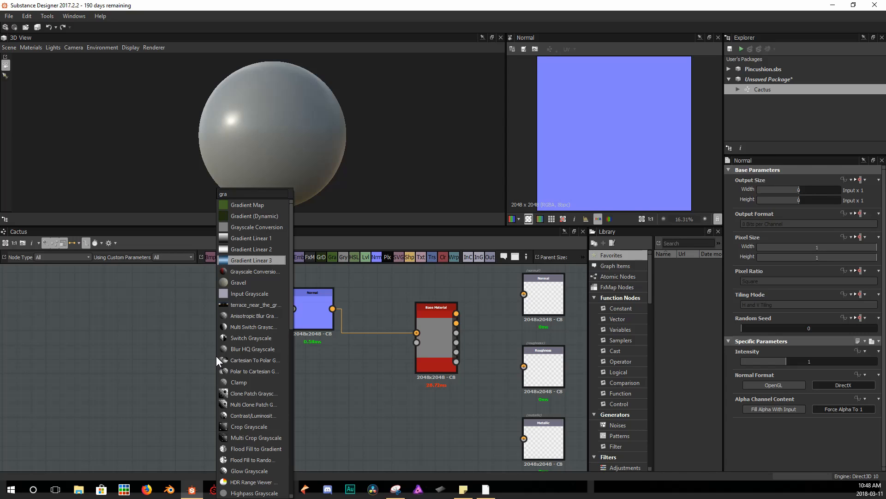
pyautogui.press('Return')
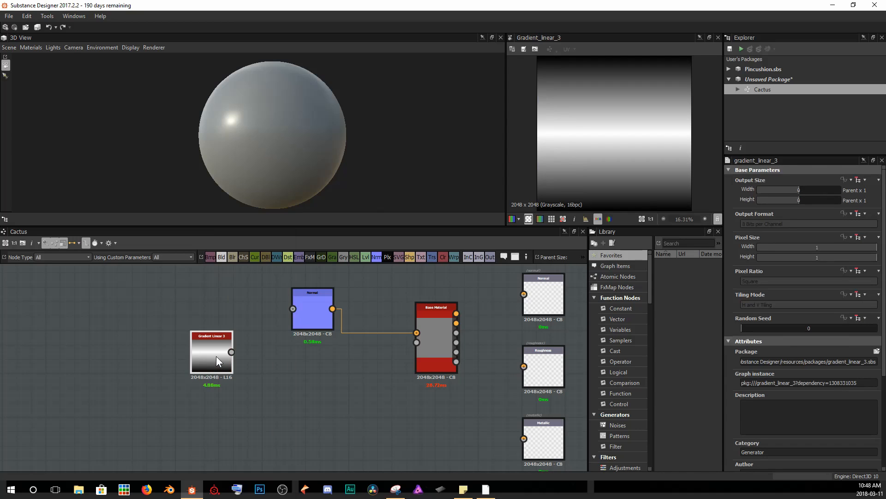
pyautogui.moveTo(216, 357); pyautogui.dragTo(90, 361)
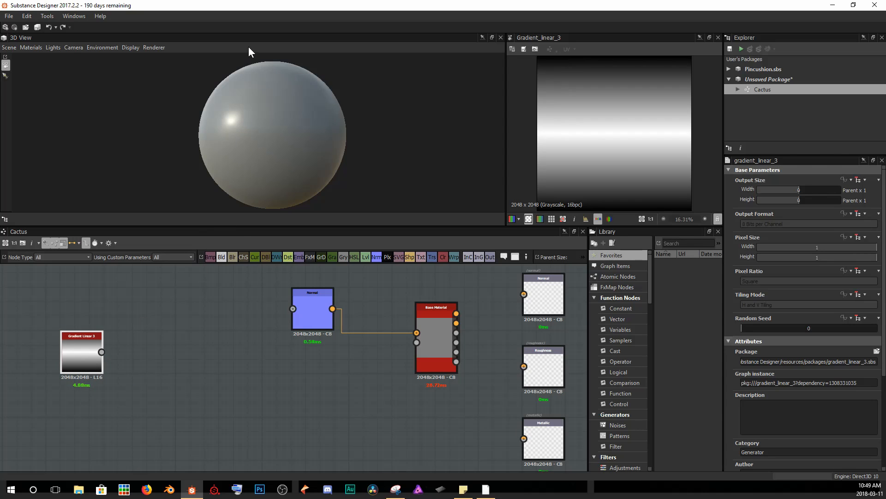
# Set the Gradient Linear 3 node's Rotation to 90.
pyautogui.scroll(-3, 859, 380)
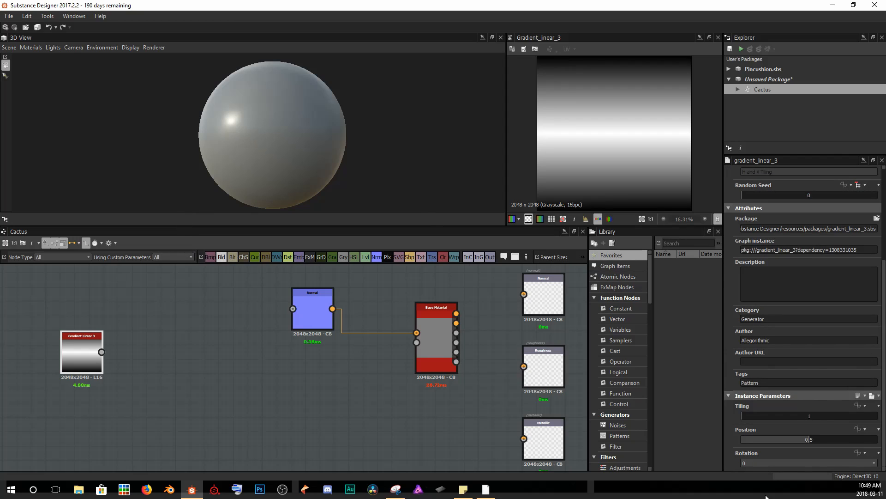
pyautogui.click(763, 463)
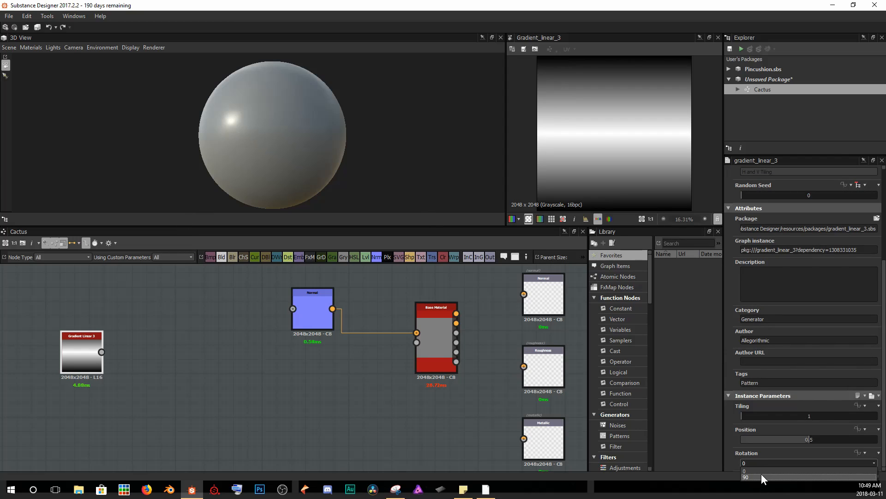
pyautogui.click(761, 476)
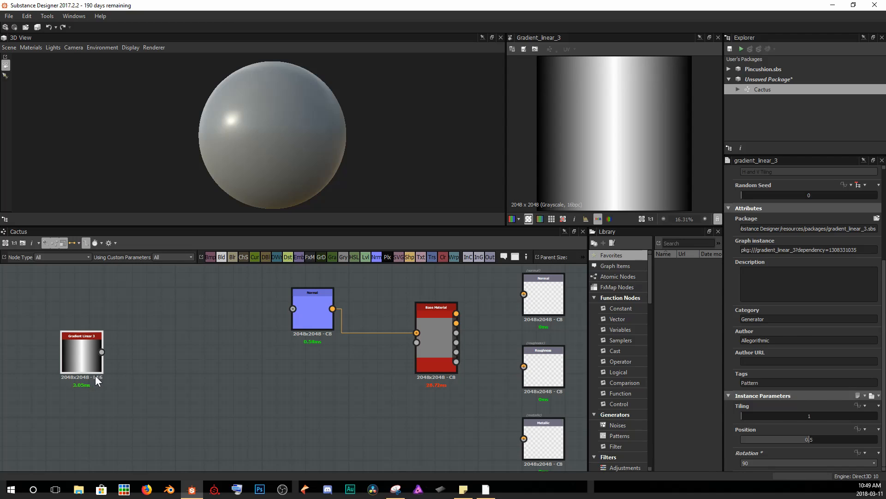
# Connect the Gradient Linear 3 output to the Normal node's input and to the Base Material's Height input.
pyautogui.moveTo(101, 351); pyautogui.dragTo(293, 308)
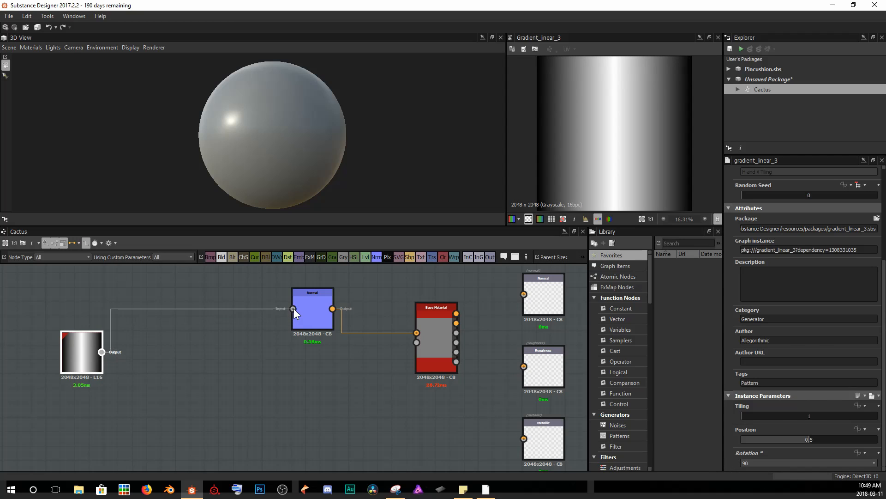
pyautogui.moveTo(130, 354); pyautogui.dragTo(439, 350)
pyautogui.moveTo(286, 129)
pyautogui.mouseDown()
pyautogui.moveTo(379, 123)
pyautogui.moveTo(341, 143)
pyautogui.moveTo(232, 143)
pyautogui.mouseUp()
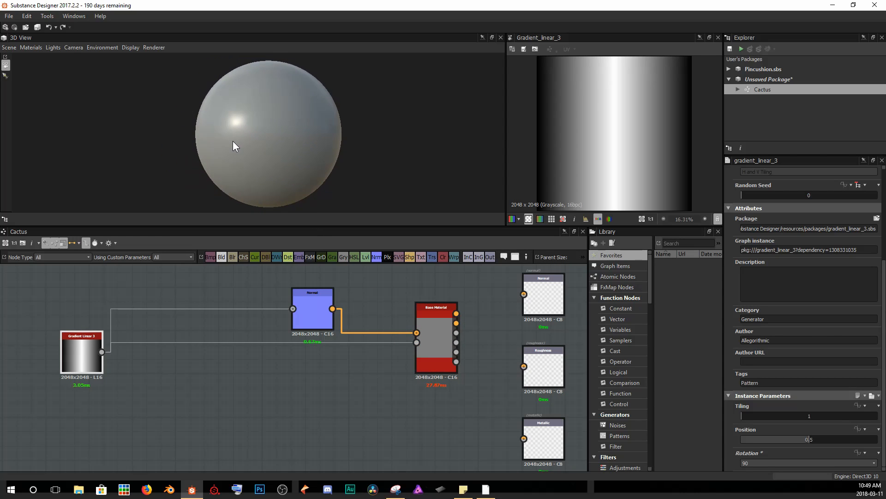
pyautogui.moveTo(84, 354); pyautogui.dragTo(70, 376)
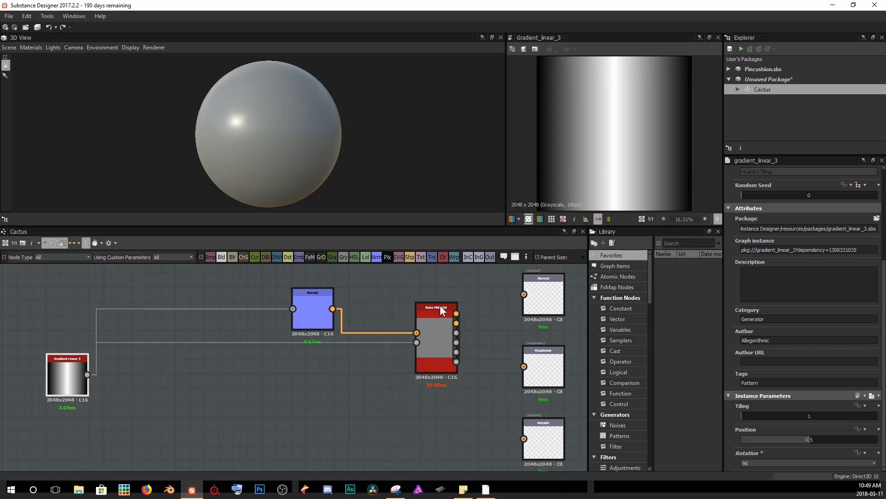
# Set the Gradient Linear 3 node's Tiling to 16.
pyautogui.scroll(-2, 560, 139)
pyautogui.moveTo(333, 143); pyautogui.dragTo(211, 121)
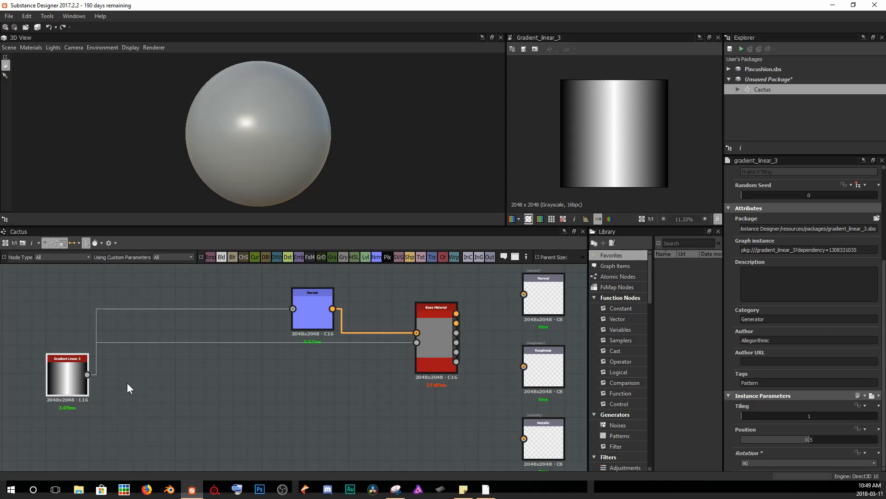
pyautogui.moveTo(747, 419); pyautogui.dragTo(877, 415)
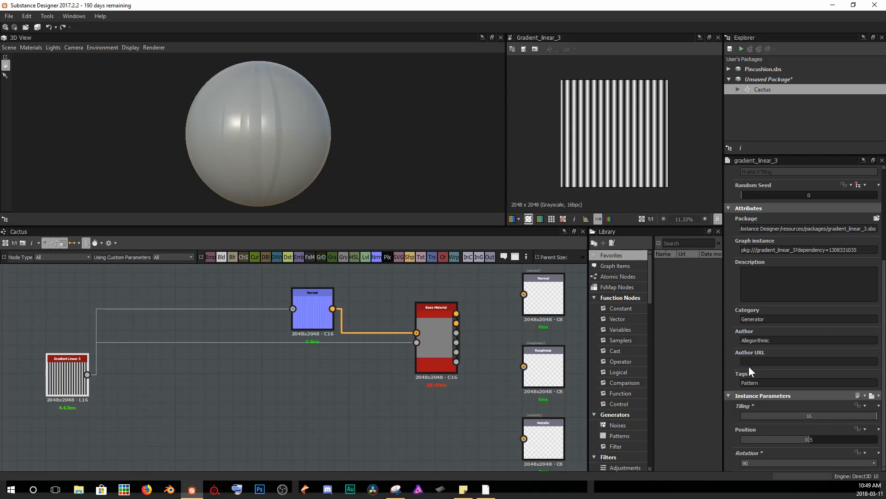
# Set the Normal node's Intensity to 4.
pyautogui.moveTo(337, 175); pyautogui.dragTo(337, 148)
pyautogui.scroll(6, 284, 169)
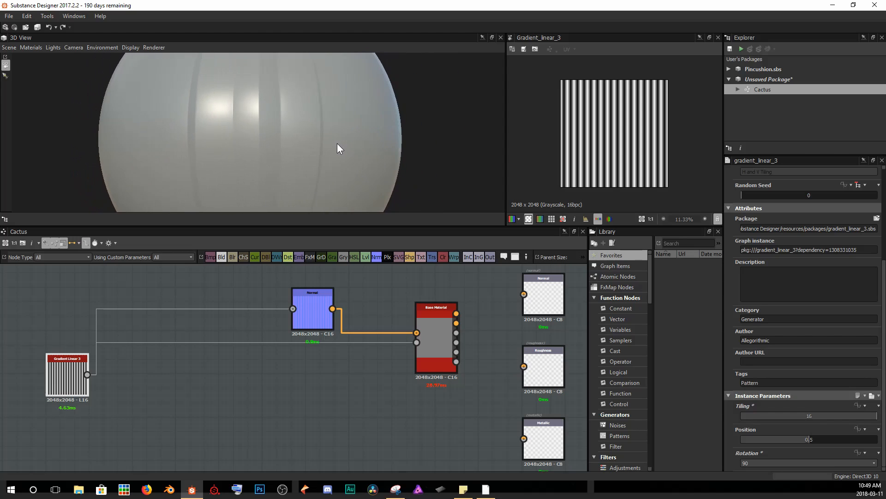
pyautogui.click(321, 304)
pyautogui.doubleClick(802, 361)
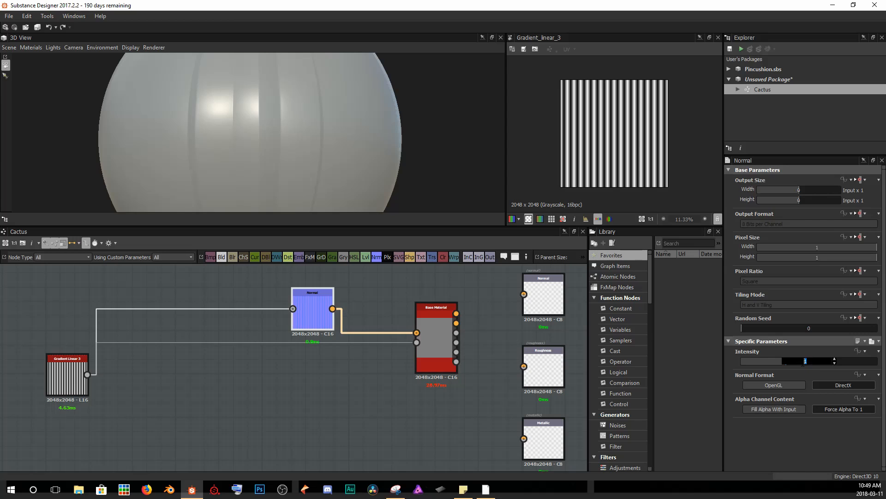
pyautogui.write('4')
pyautogui.press('Return')
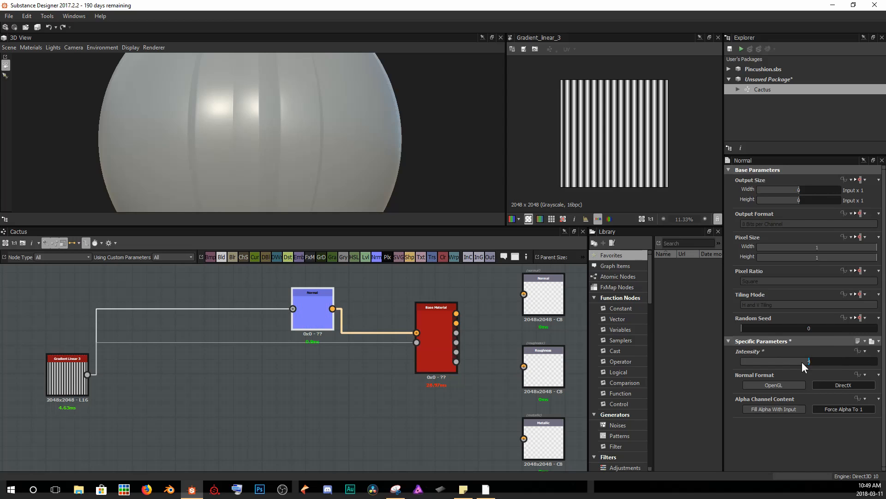
# Inspect the ridged surface produced by the gradient normal on the sphere in the 3D view.
pyautogui.scroll(-3, 378, 99)
pyautogui.moveTo(373, 106); pyautogui.dragTo(341, 91)
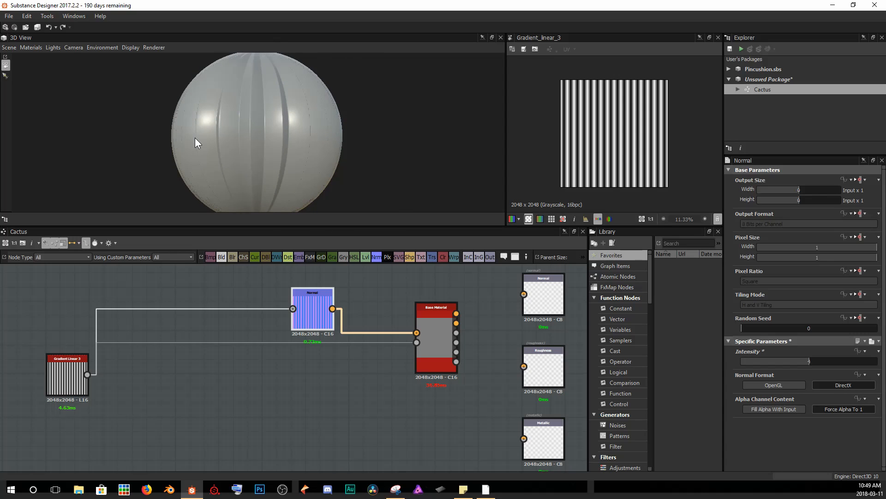
pyautogui.moveTo(124, 359); pyautogui.dragTo(170, 369, button='middle')
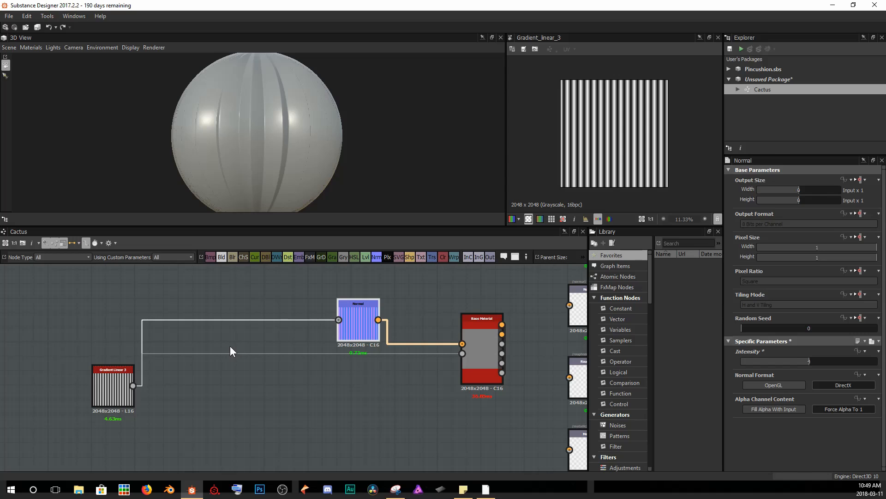
pyautogui.moveTo(138, 403); pyautogui.dragTo(55, 400)
pyautogui.moveTo(244, 374); pyautogui.dragTo(360, 377, button='middle')
pyautogui.moveTo(141, 397); pyautogui.dragTo(117, 406)
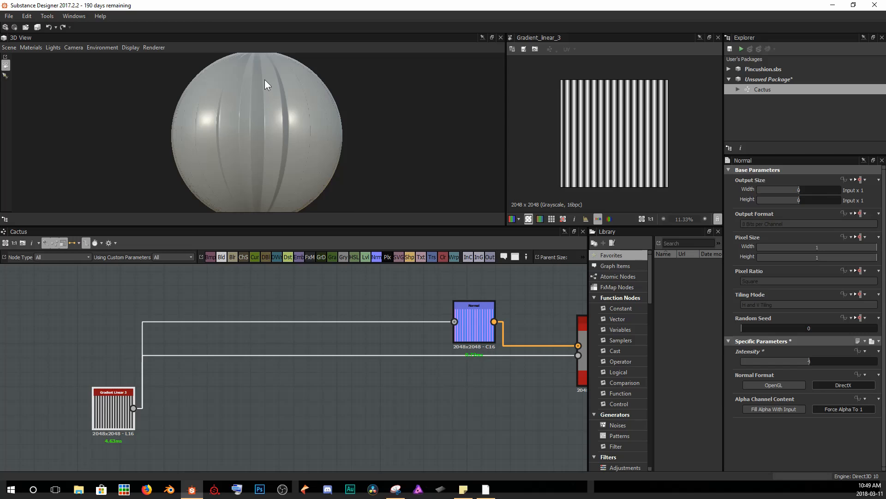
pyautogui.scroll(3, 263, 80)
pyautogui.scroll(-2, 259, 92)
pyautogui.scroll(4, 257, 110)
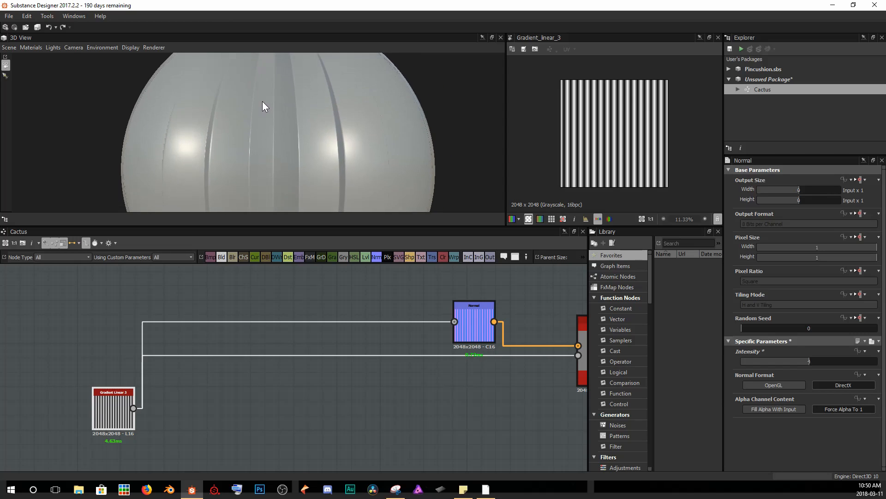
pyautogui.moveTo(264, 138); pyautogui.dragTo(251, 95)
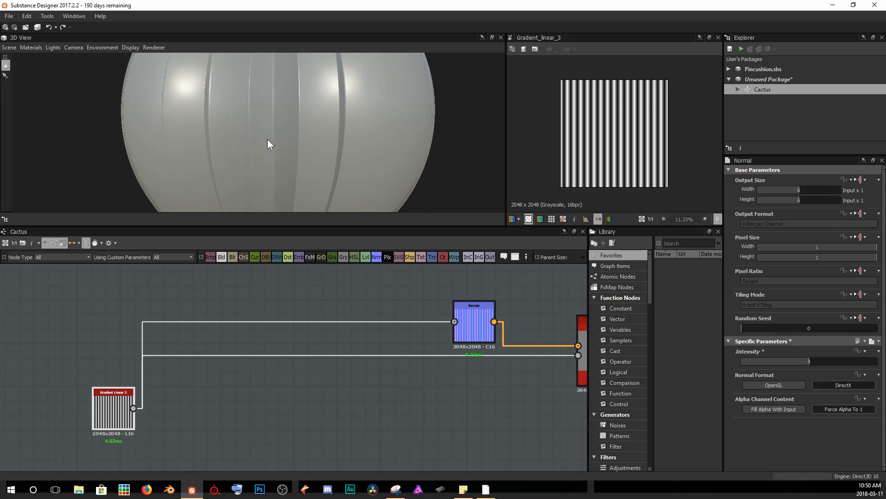
# Add a Shape node in empty graph space and set its Pattern to Paraboloid.
pyautogui.moveTo(251, 277); pyautogui.dragTo(317, 384, button='middle')
pyautogui.scroll(-3, 316, 384)
pyautogui.moveTo(254, 380); pyautogui.dragTo(312, 386, button='middle')
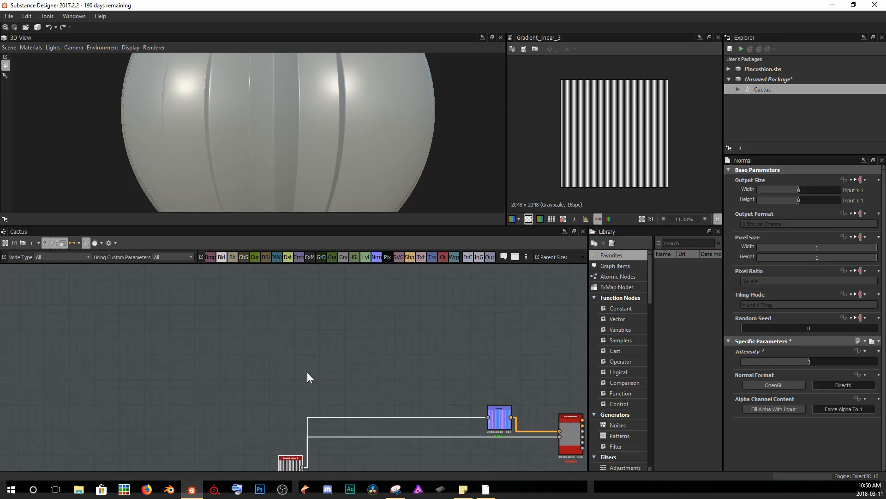
pyautogui.press('space')
pyautogui.write('shape')
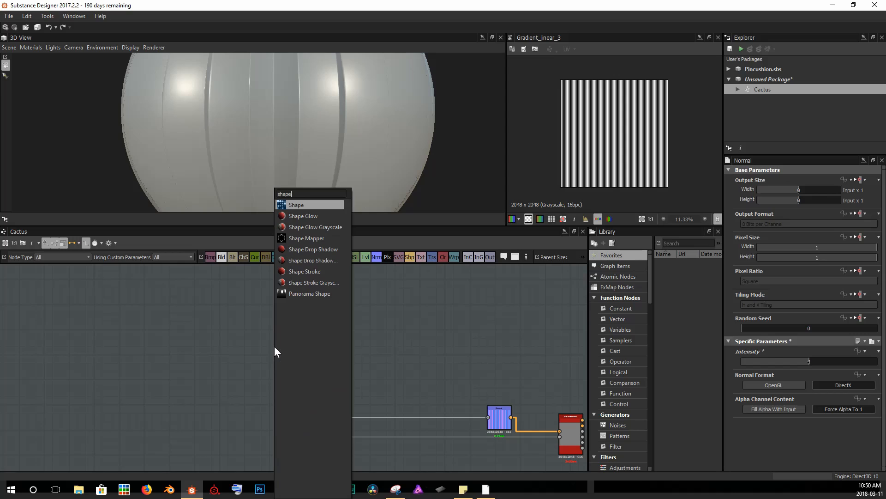
pyautogui.press('Return')
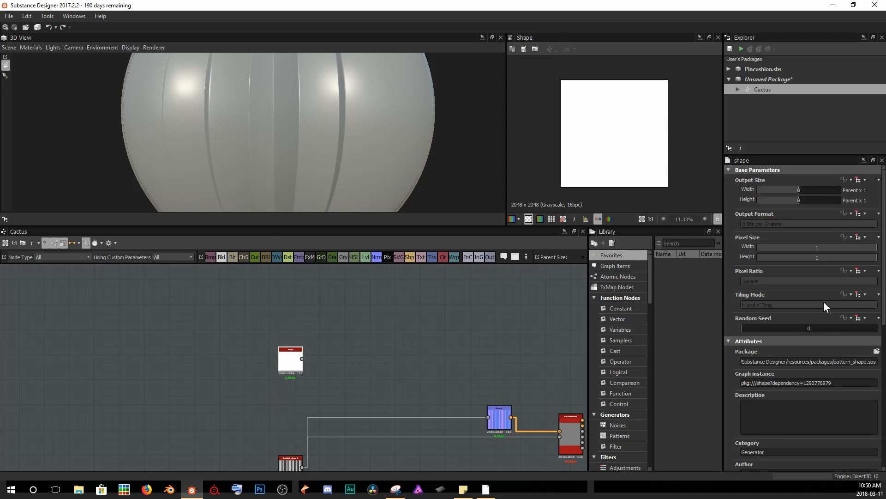
pyautogui.scroll(-10, 802, 365)
pyautogui.click(781, 295)
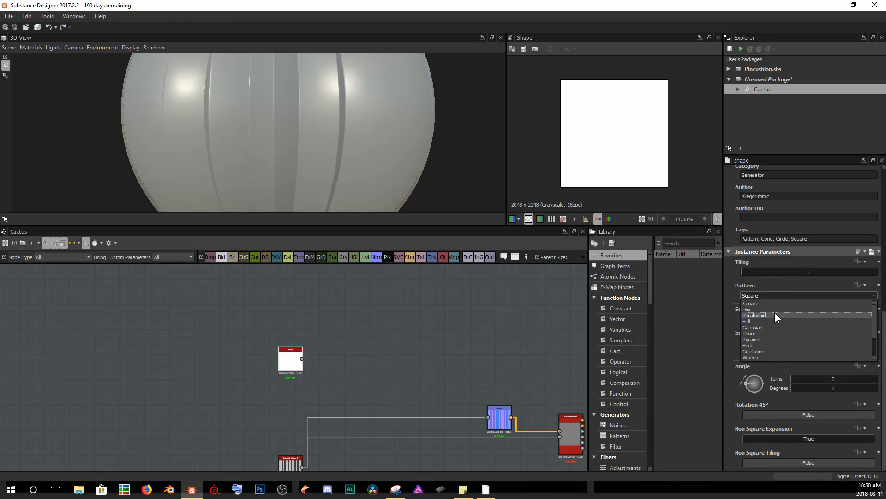
pyautogui.click(775, 314)
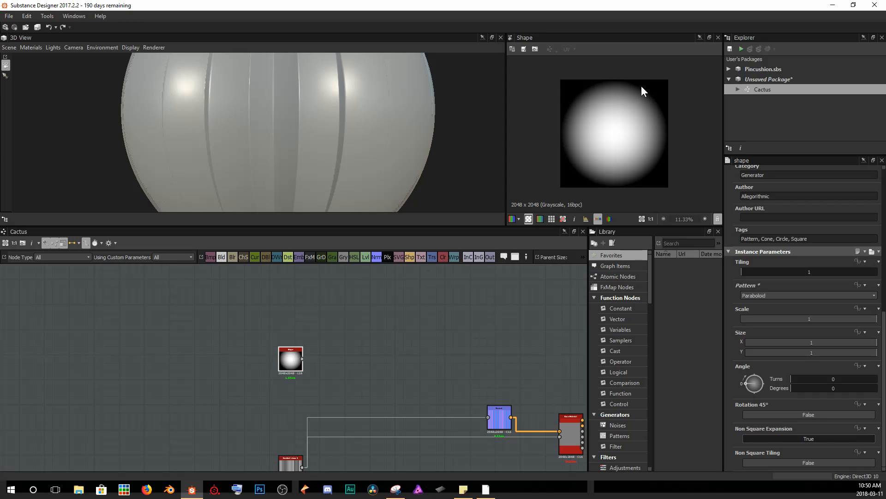
# Add a Transformation 2D node connected to the Shape node's output.
pyautogui.moveTo(368, 324); pyautogui.dragTo(363, 330, button='middle')
pyautogui.moveTo(363, 330); pyautogui.dragTo(358, 331, button='middle')
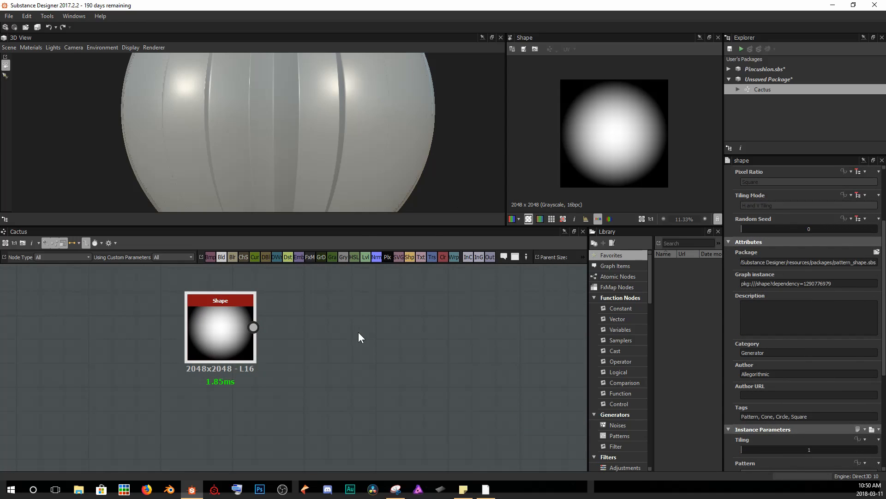
pyautogui.press('space')
pyautogui.write('tr')
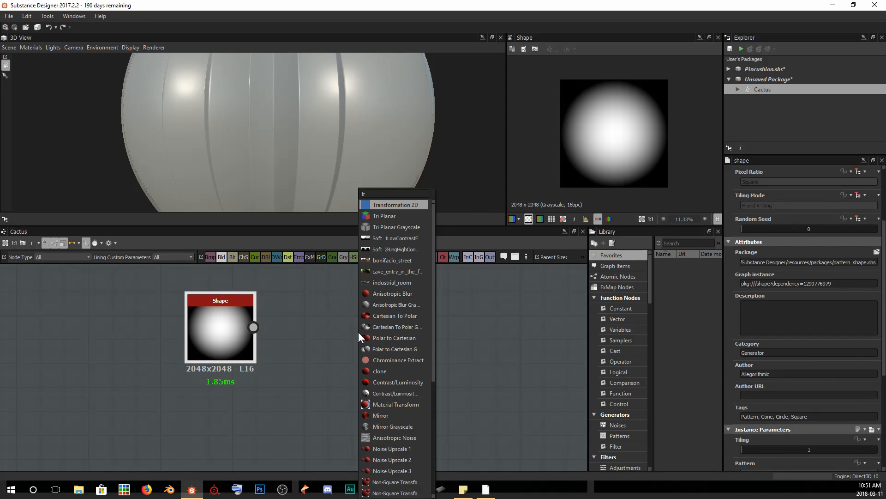
pyautogui.press('Return')
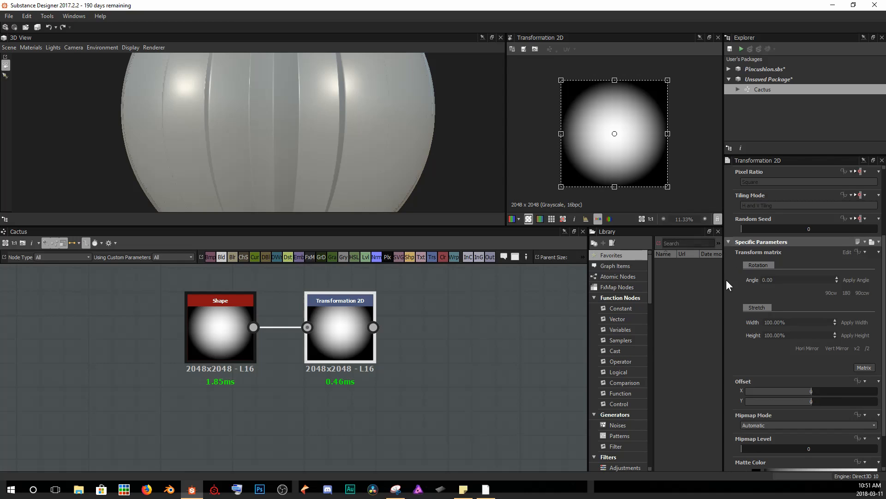
# Set the Transformation 2D node's width stretch to 50%.
pyautogui.click(770, 323)
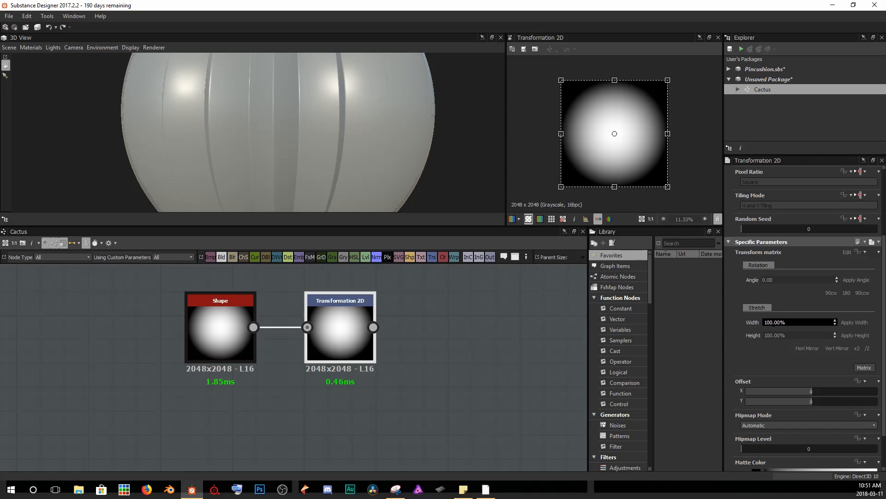
pyautogui.press('BackSpace')
pyautogui.press('BackSpace')
pyautogui.write('5')
pyautogui.press('Return')
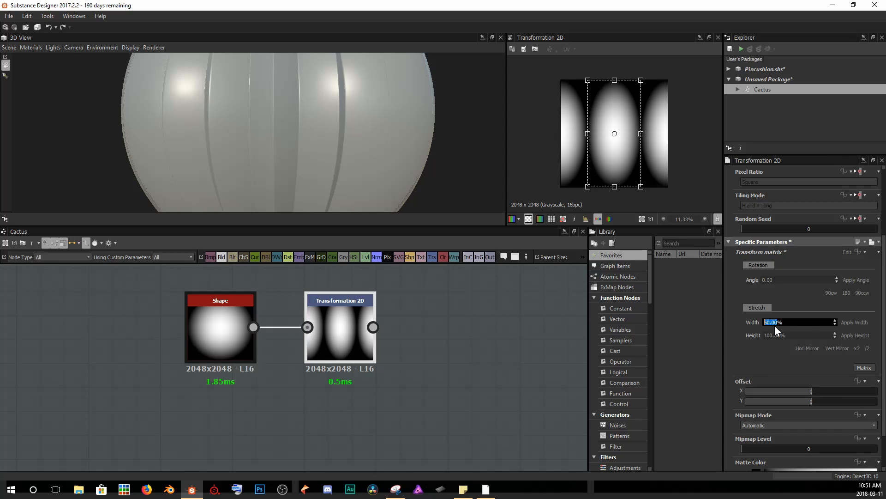
pyautogui.click(768, 365)
# Insert a Blend node after Gradient Linear 3 and connect the Transformation 2D output into the Blend.
pyautogui.scroll(-4, 414, 354)
pyautogui.moveTo(413, 353); pyautogui.dragTo(350, 350, button='middle')
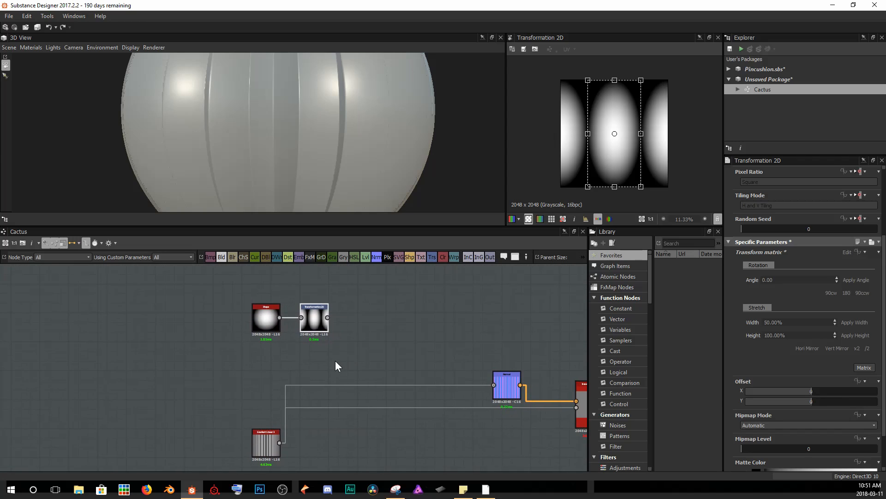
pyautogui.click(266, 443)
pyautogui.press('space')
pyautogui.write('blen')
pyautogui.press('Return')
pyautogui.moveTo(349, 395); pyautogui.dragTo(365, 395)
pyautogui.doubleClick(258, 442)
pyautogui.moveTo(327, 318); pyautogui.dragTo(343, 378)
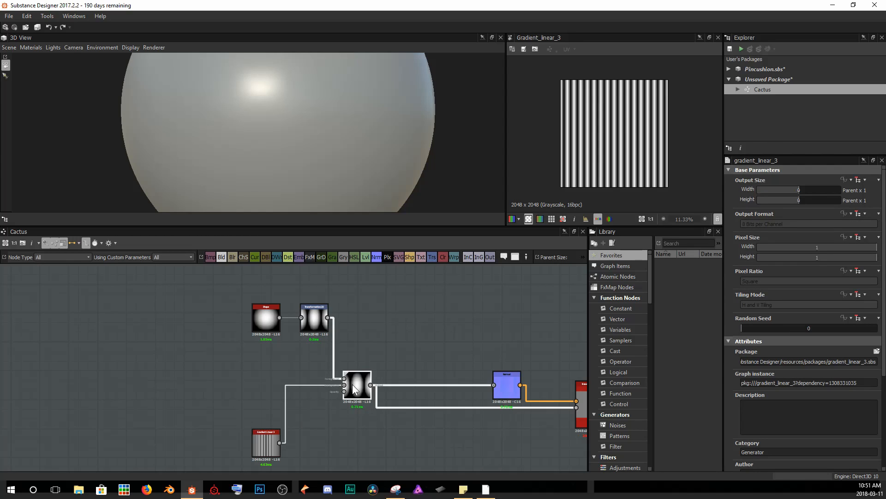
# Set the Blend node's Blending Mode to Screen.
pyautogui.doubleClick(352, 384)
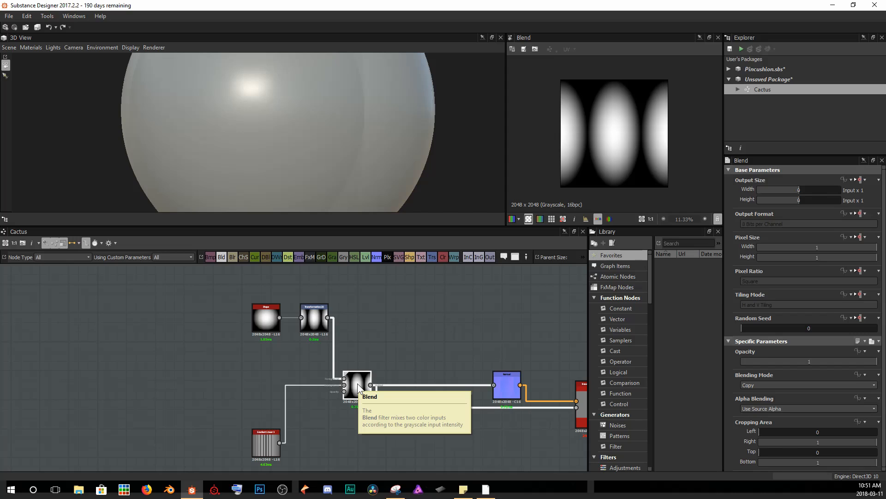
pyautogui.click(762, 383)
pyautogui.scroll(-1, 777, 439)
pyautogui.click(775, 440)
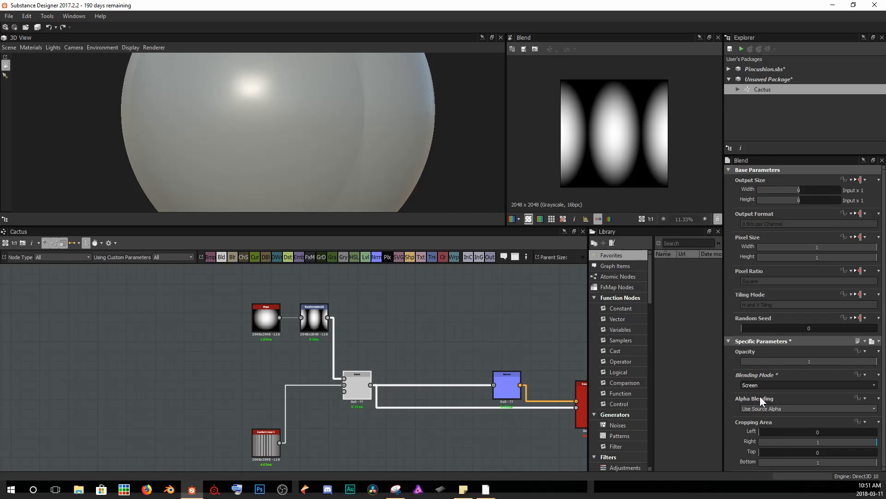
# Compare the Transformation 2D, Gradient Linear 3 and Blend outputs in the 2D view.
pyautogui.scroll(1, 618, 134)
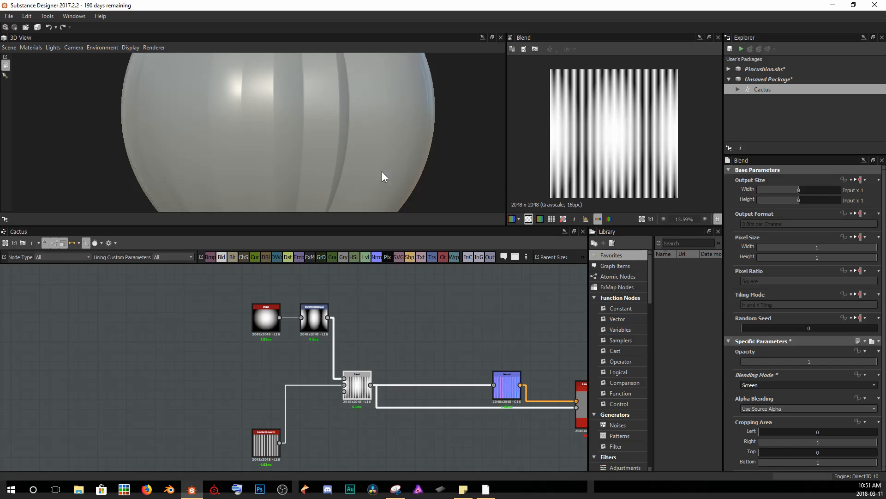
pyautogui.click(314, 318)
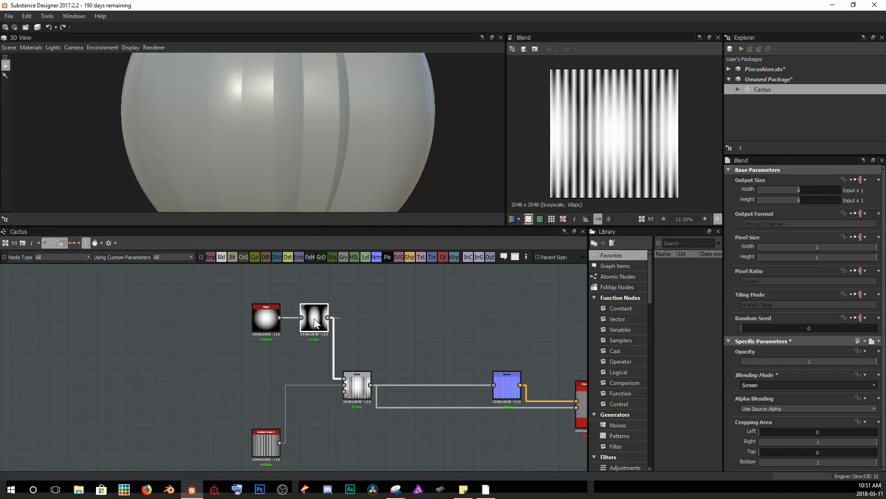
pyautogui.click(265, 450)
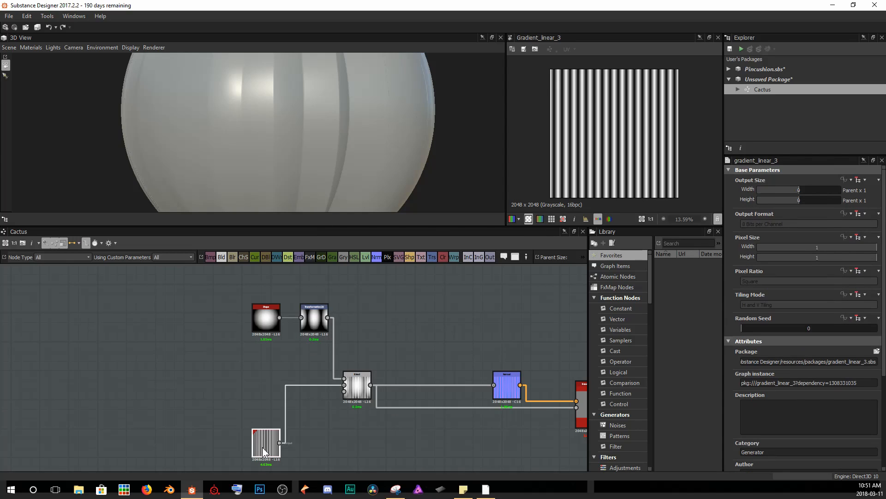
pyautogui.click(357, 385)
pyautogui.click(313, 317)
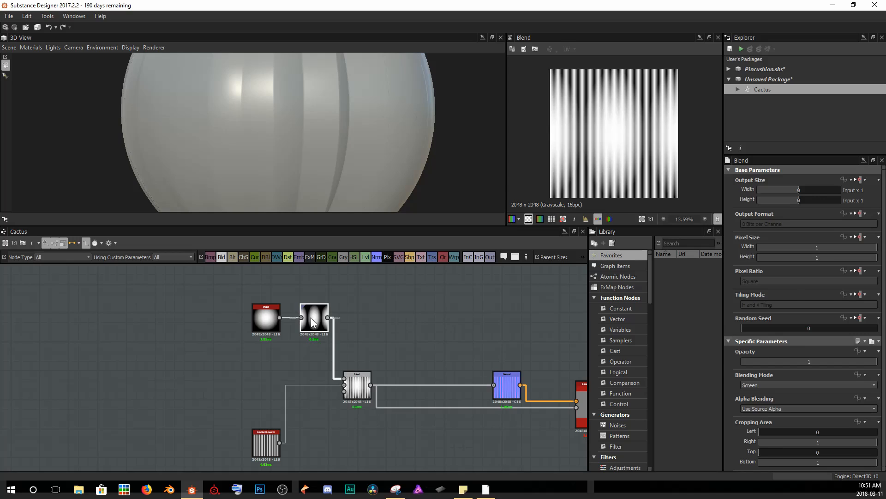
pyautogui.click(360, 396)
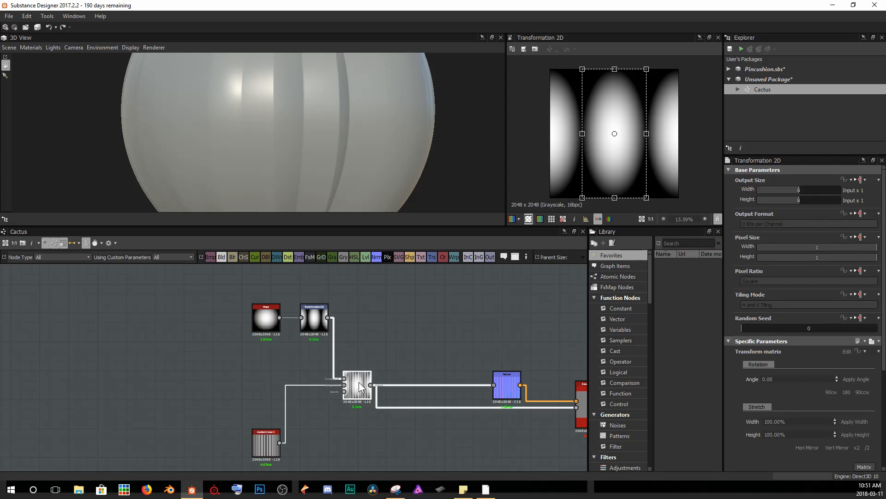
# Select the Transformation 2D node and halve its transform scale three times to tile the shape pattern more densely.
pyautogui.click(312, 318)
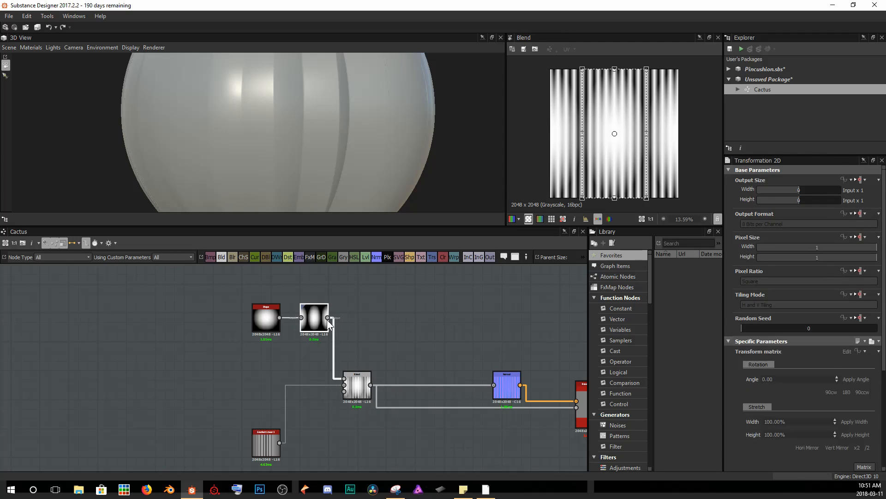
pyautogui.click(838, 379)
pyautogui.scroll(-2, 838, 379)
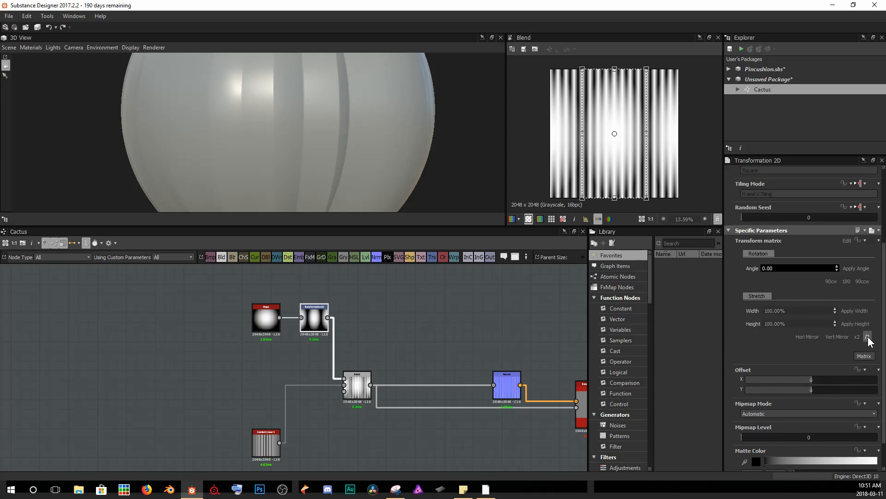
pyautogui.click(868, 337)
pyautogui.click(868, 337)
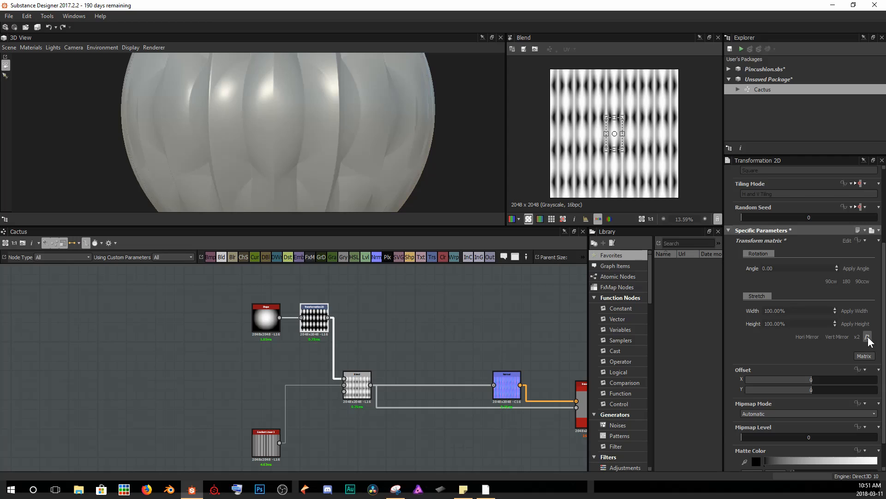
pyautogui.click(868, 337)
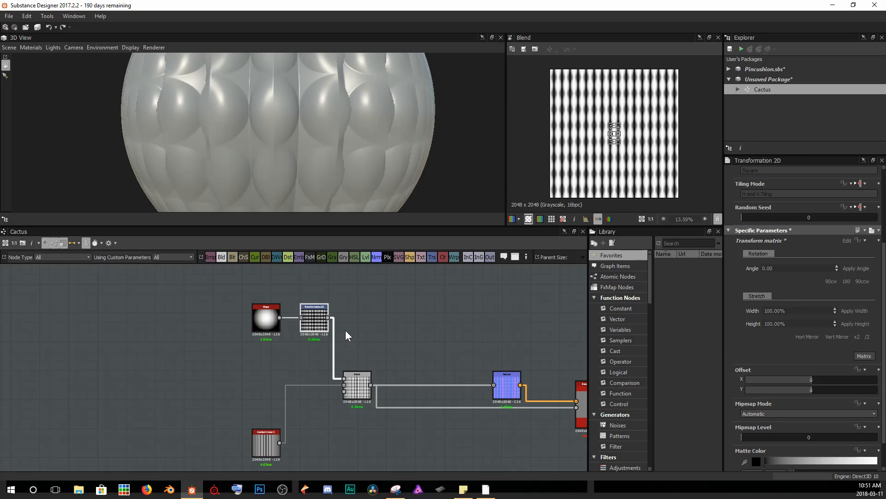
# Inspect the Transformation 2D and Blend outputs in the 2D view and the result on the 3D sphere.
pyautogui.scroll(6, 311, 329)
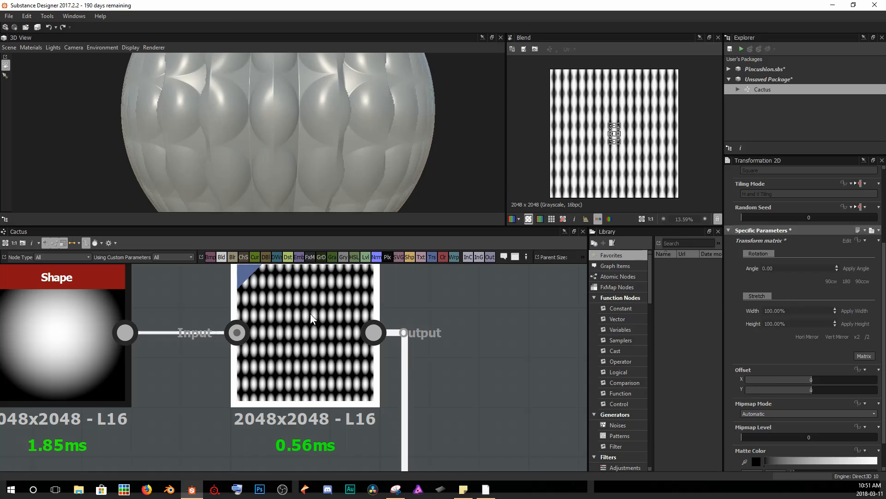
pyautogui.doubleClick(311, 313)
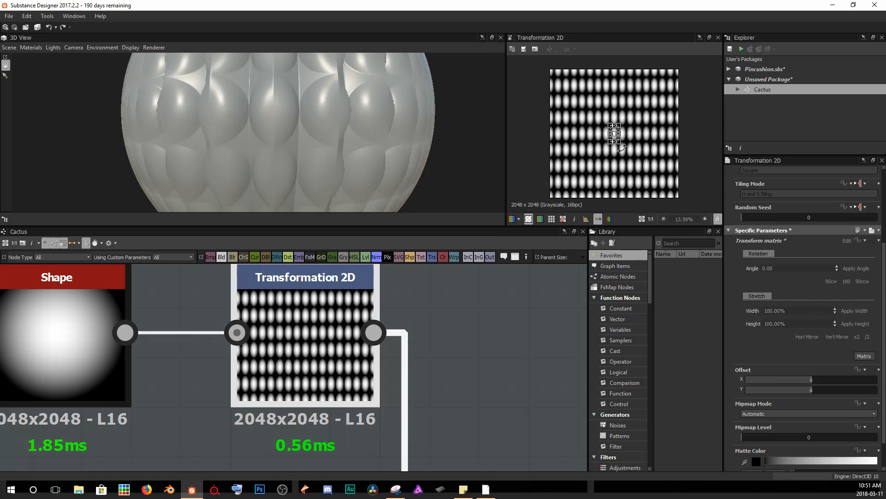
pyautogui.scroll(1, 581, 125)
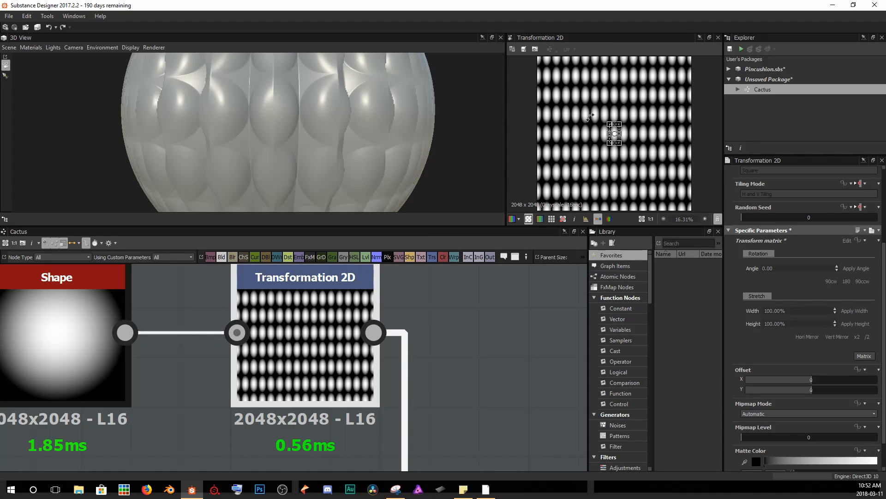
pyautogui.moveTo(468, 460); pyautogui.dragTo(397, 293, button='middle')
pyautogui.moveTo(411, 466); pyautogui.dragTo(407, 402, button='middle')
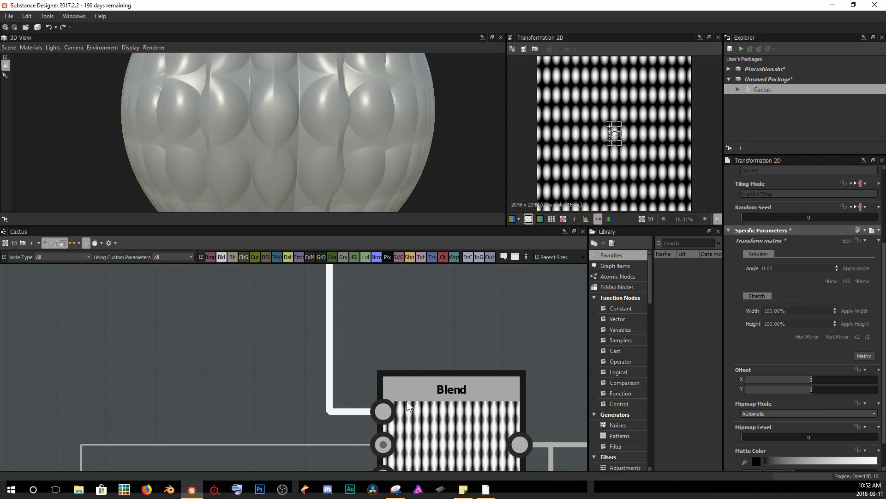
pyautogui.doubleClick(458, 420)
pyautogui.scroll(5, 596, 154)
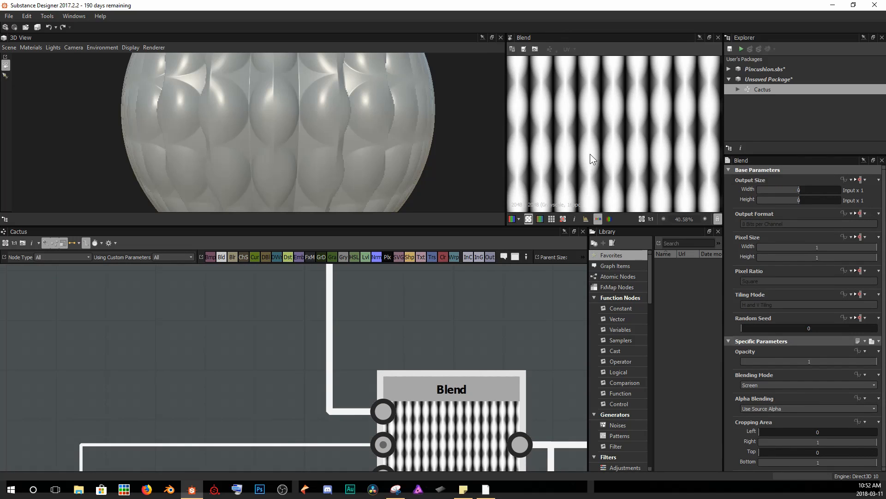
pyautogui.scroll(5, 590, 154)
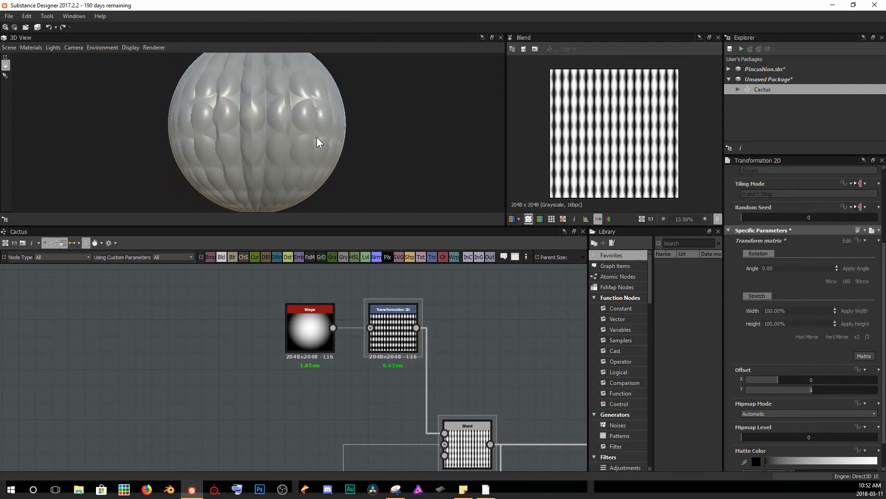
pyautogui.moveTo(316, 137); pyautogui.dragTo(303, 140)
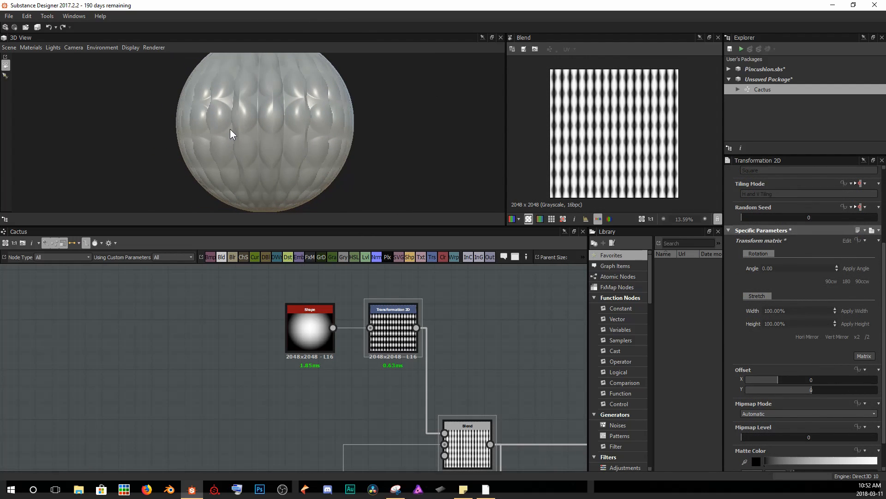
pyautogui.scroll(3, 250, 129)
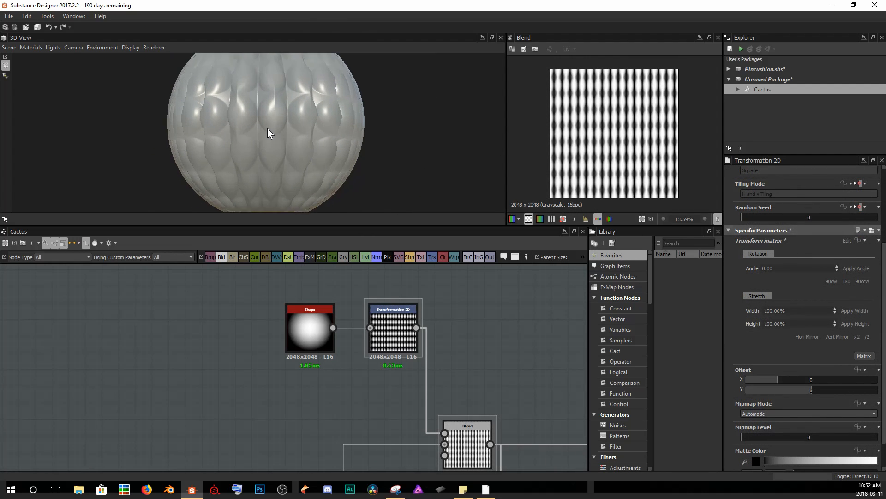
# Halve the Transformation 2D's scale once more to make the shapes smaller and denser.
pyautogui.click(867, 337)
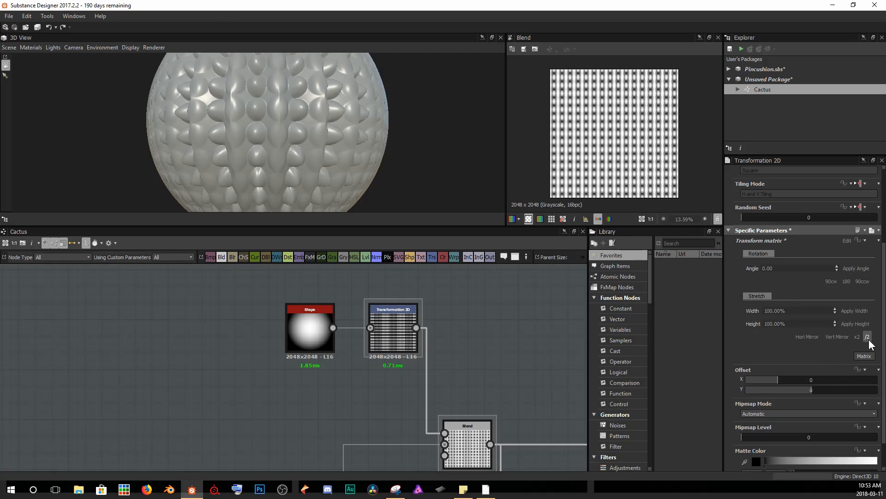
pyautogui.scroll(5, 279, 115)
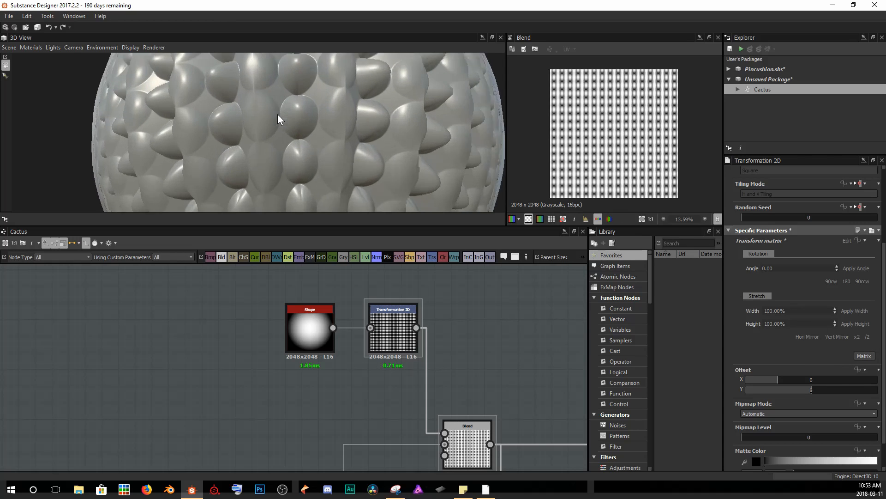
pyautogui.moveTo(273, 121); pyautogui.dragTo(247, 67)
pyautogui.moveTo(245, 148); pyautogui.dragTo(254, 75)
pyautogui.scroll(-5, 259, 135)
pyautogui.scroll(-3, 245, 118)
pyautogui.moveTo(255, 175); pyautogui.dragTo(284, 174)
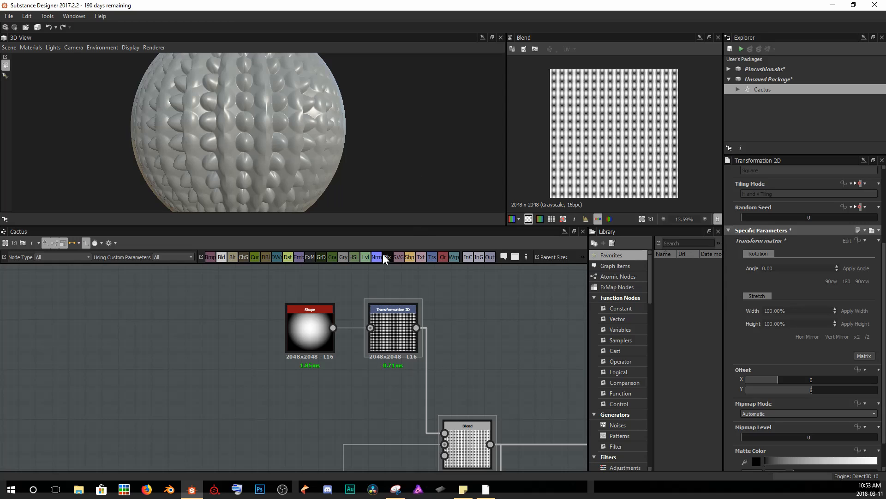
# Move the Gradient Linear 3 node further left below the Blend node to make room.
pyautogui.moveTo(285, 295); pyautogui.dragTo(452, 328)
pyautogui.moveTo(375, 321); pyautogui.dragTo(292, 313)
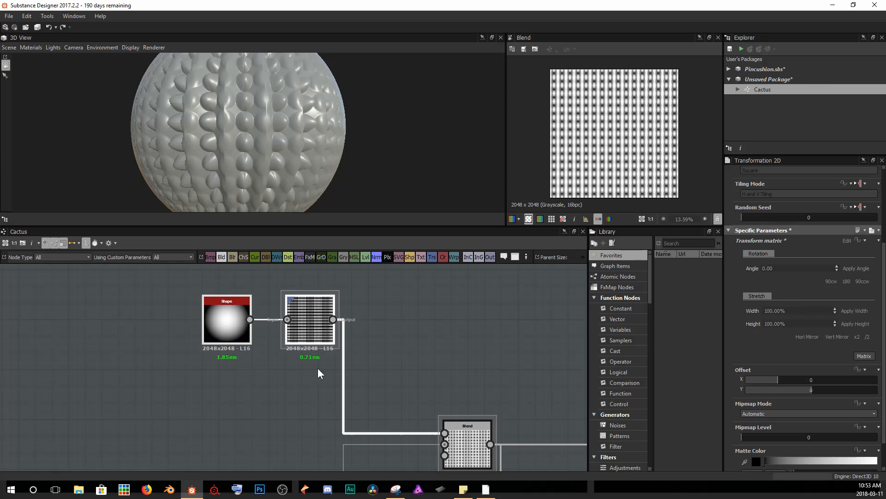
pyautogui.moveTo(320, 389); pyautogui.dragTo(354, 333, button='middle')
pyautogui.scroll(-2, 317, 398)
pyautogui.click(333, 446)
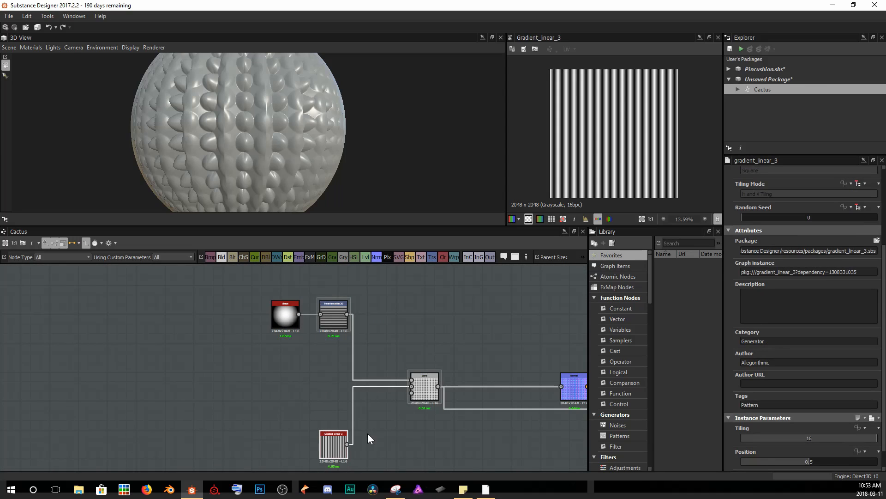
pyautogui.scroll(1, 603, 118)
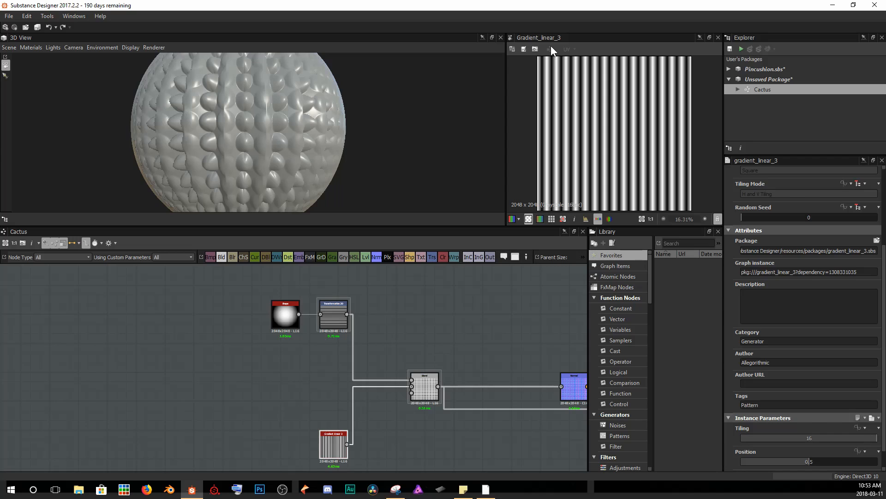
pyautogui.moveTo(340, 449); pyautogui.dragTo(293, 449)
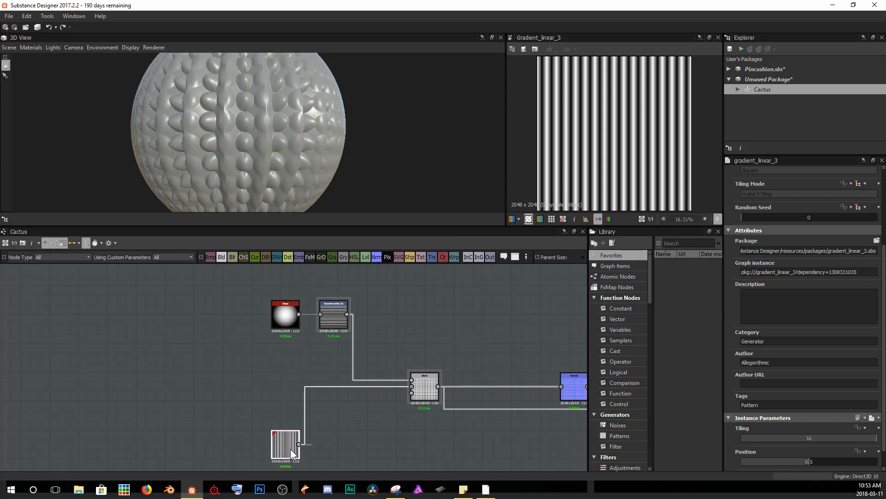
pyautogui.moveTo(373, 427); pyautogui.dragTo(353, 373, button='middle')
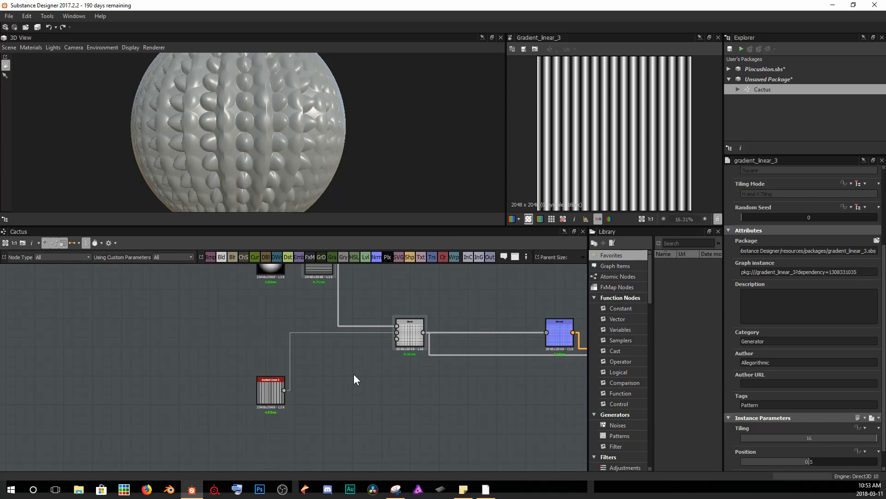
# Add a Levels node and connect the Gradient Linear 3 output into it.
pyautogui.press('space')
pyautogui.write('lev')
pyautogui.press('Return')
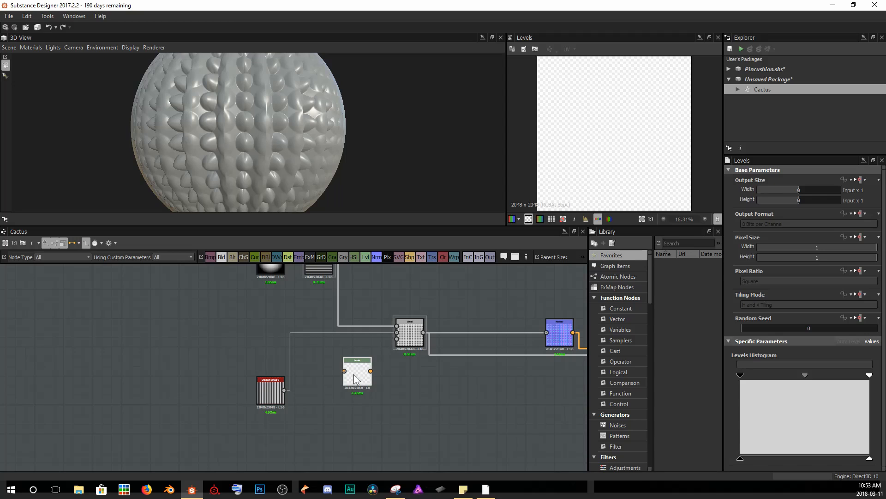
pyautogui.moveTo(299, 380); pyautogui.dragTo(344, 370)
# Pull the Levels white and black input handles inward to increase the contrast of the gradient stripes.
pyautogui.doubleClick(272, 392)
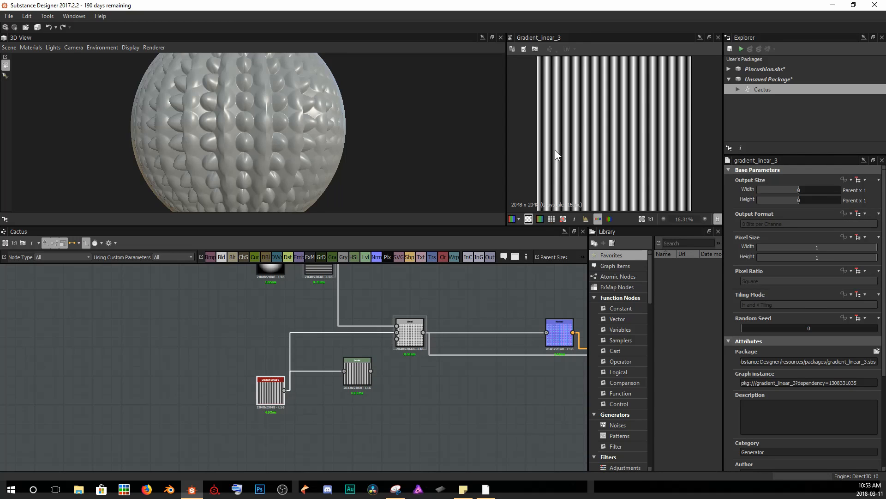
pyautogui.doubleClick(361, 372)
pyautogui.scroll(2, 389, 377)
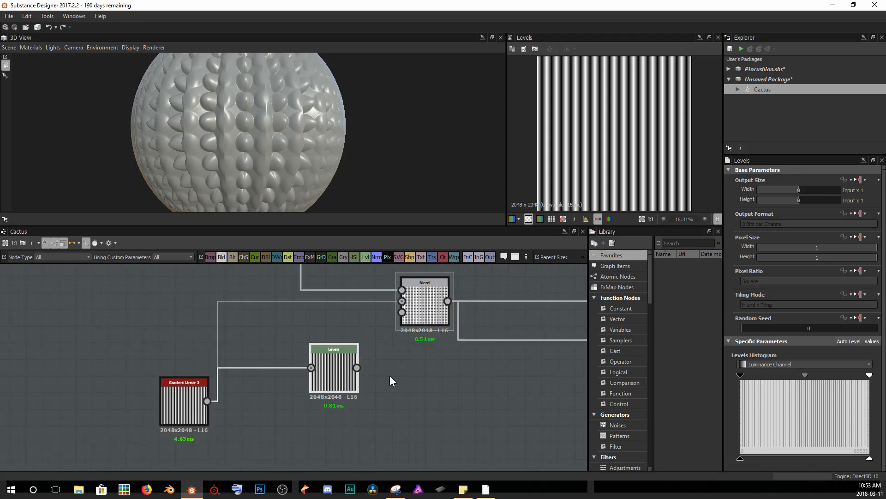
pyautogui.scroll(3, 391, 380)
pyautogui.moveTo(871, 383); pyautogui.dragTo(794, 377)
pyautogui.scroll(5, 608, 154)
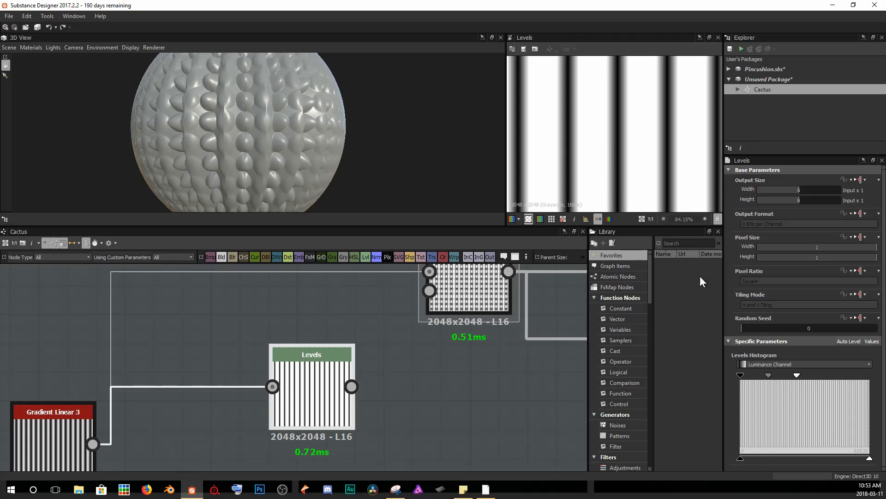
pyautogui.moveTo(794, 375); pyautogui.dragTo(771, 370)
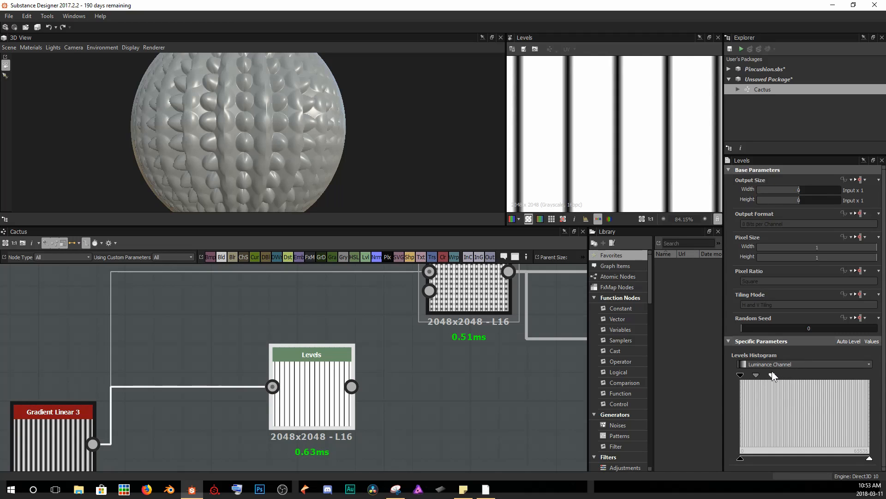
pyautogui.moveTo(740, 375); pyautogui.dragTo(755, 382)
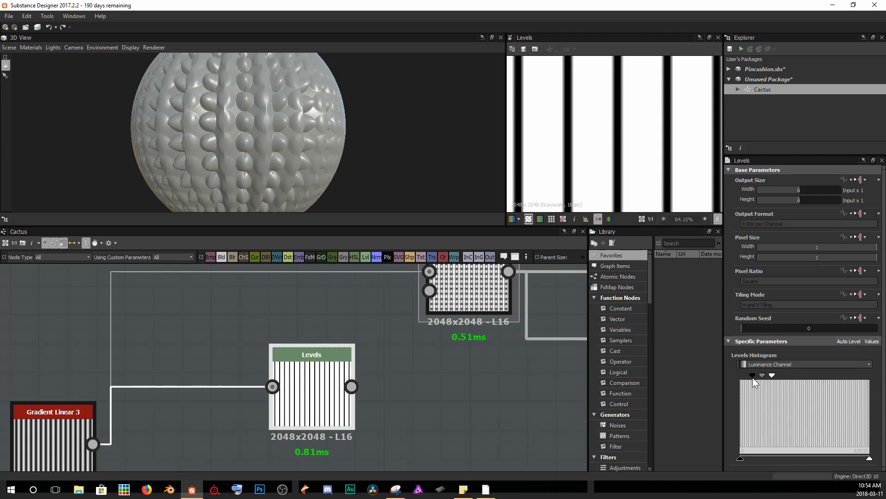
# Connect the Levels output to the Blend node's Opacity input.
pyautogui.moveTo(353, 387); pyautogui.dragTo(384, 320)
pyautogui.scroll(-2, 369, 351)
pyautogui.moveTo(342, 419); pyautogui.dragTo(393, 353)
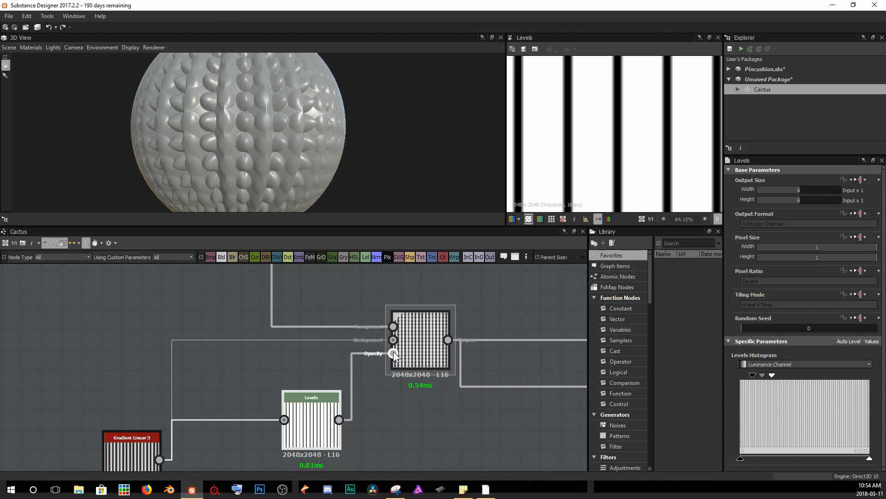
# Move the Levels handles close together to turn the stripes into hard-edged black and white bands.
pyautogui.scroll(5, 246, 121)
pyautogui.moveTo(233, 126); pyautogui.dragTo(290, 137)
pyautogui.scroll(3, 258, 141)
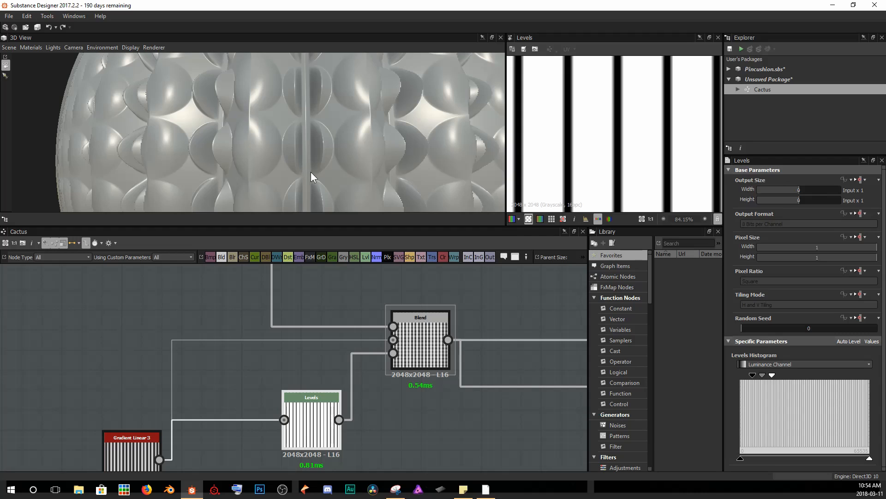
pyautogui.moveTo(302, 136); pyautogui.dragTo(277, 114)
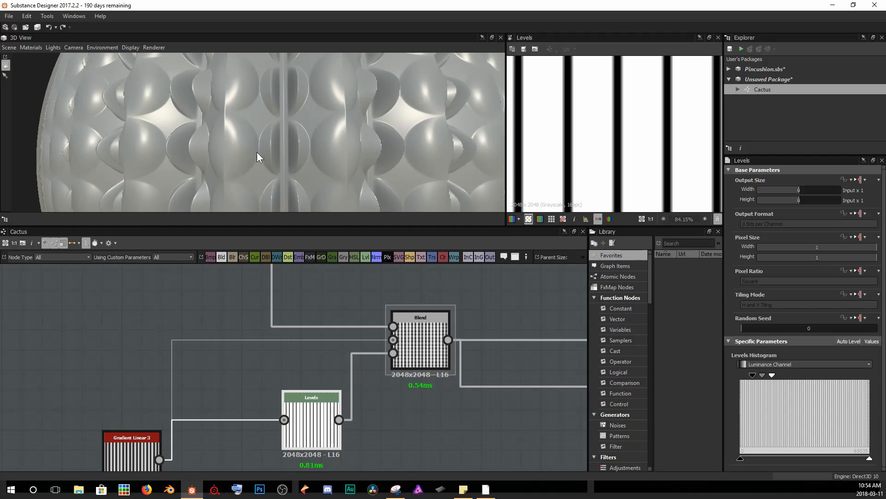
pyautogui.moveTo(772, 375); pyautogui.dragTo(790, 374)
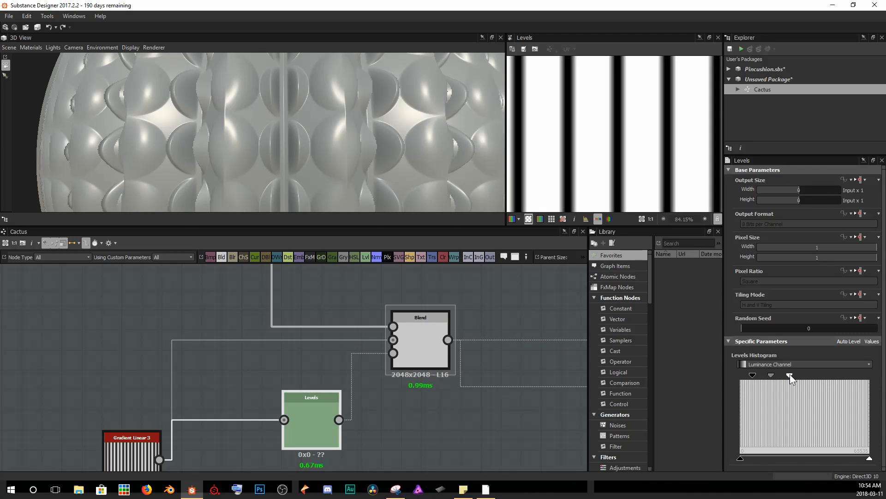
pyautogui.moveTo(754, 373); pyautogui.dragTo(805, 374)
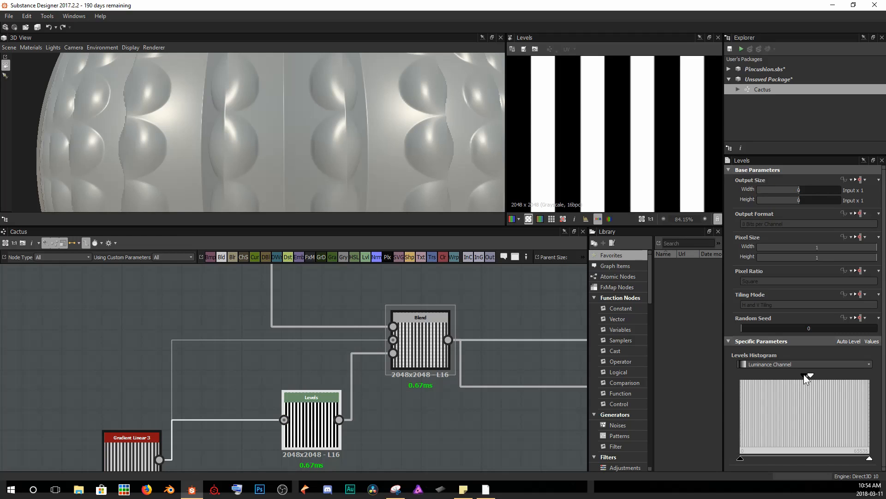
# Examine the ridged pattern up close on the 3D sphere.
pyautogui.scroll(-5, 654, 137)
pyautogui.scroll(-5, 291, 129)
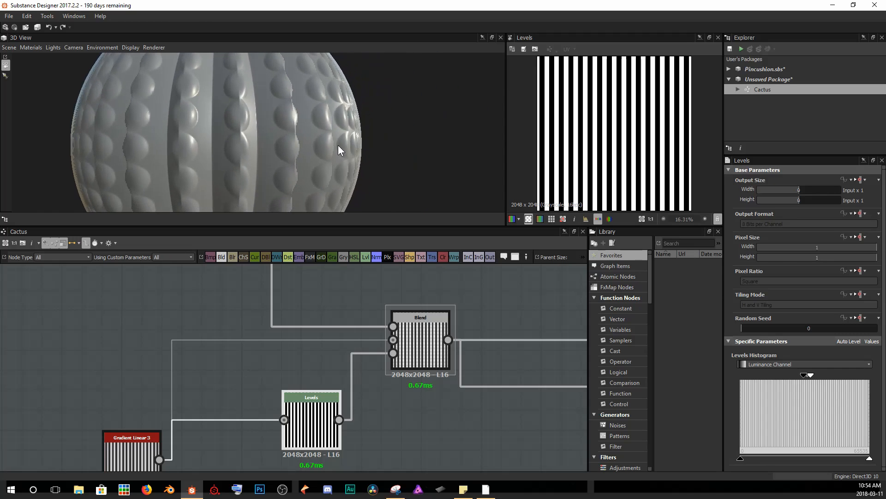
pyautogui.moveTo(338, 145); pyautogui.dragTo(226, 157)
pyautogui.scroll(-3, 204, 137)
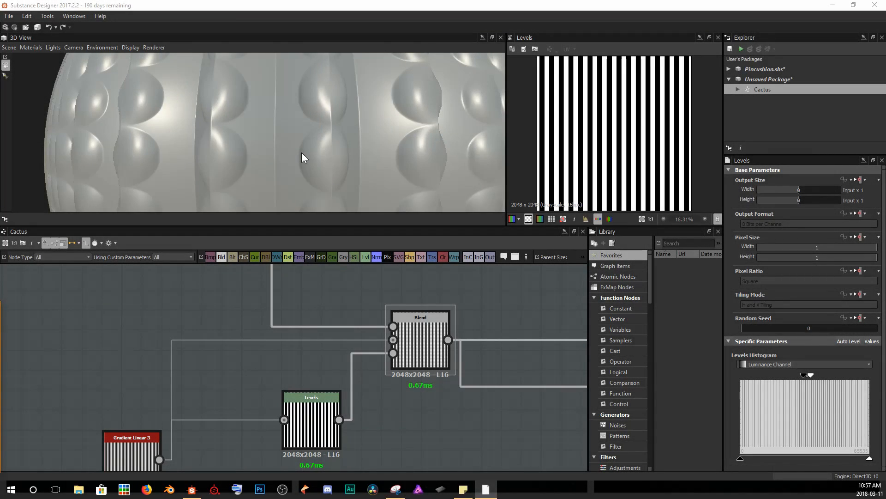
pyautogui.scroll(5, 301, 152)
pyautogui.moveTo(302, 152); pyautogui.dragTo(259, 74)
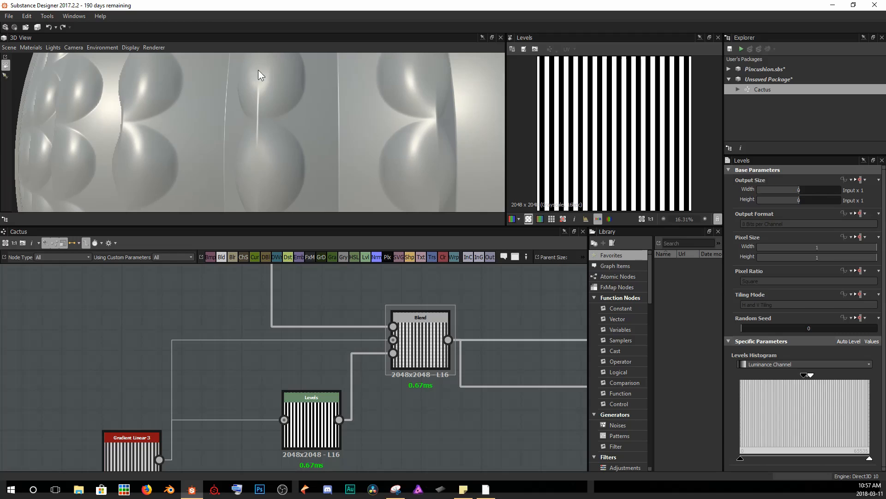
pyautogui.scroll(3, 251, 158)
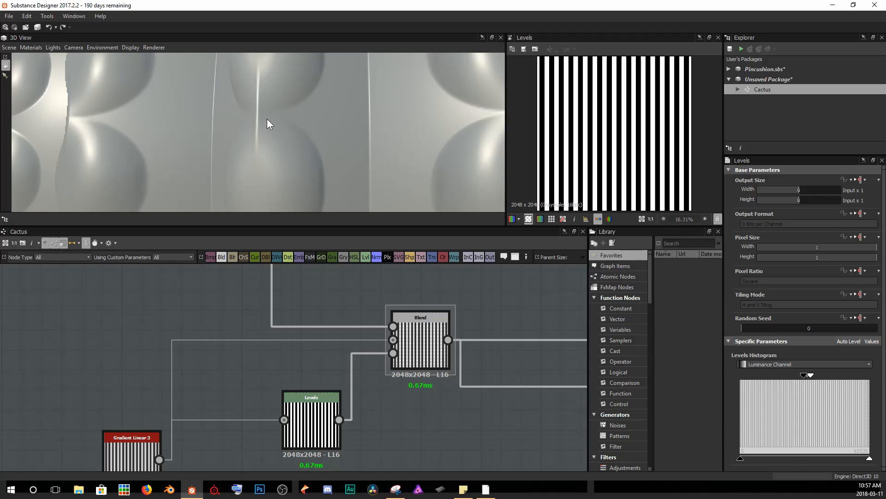
# Open the Gradient Linear 3 node and review its tiling, position and rotation parameters alongside the sphere preview.
pyautogui.moveTo(121, 439); pyautogui.dragTo(145, 408, button='middle')
pyautogui.doubleClick(143, 420)
pyautogui.scroll(10, 619, 106)
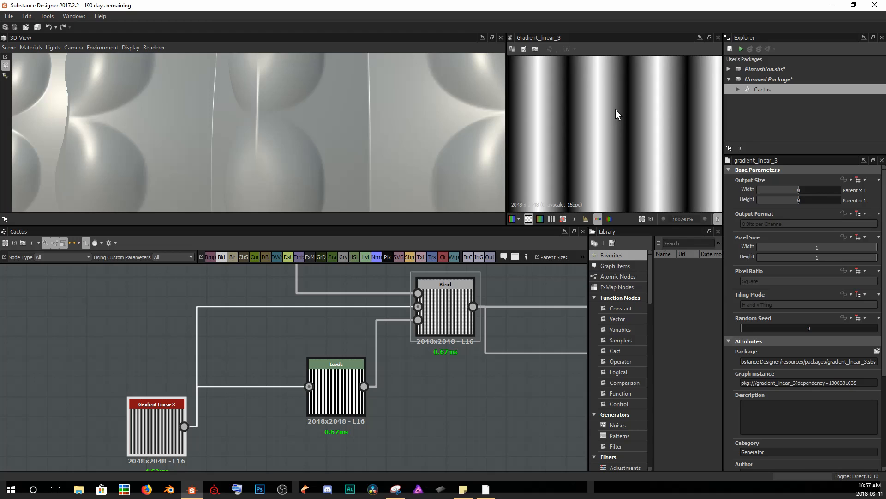
pyautogui.scroll(-5, 773, 373)
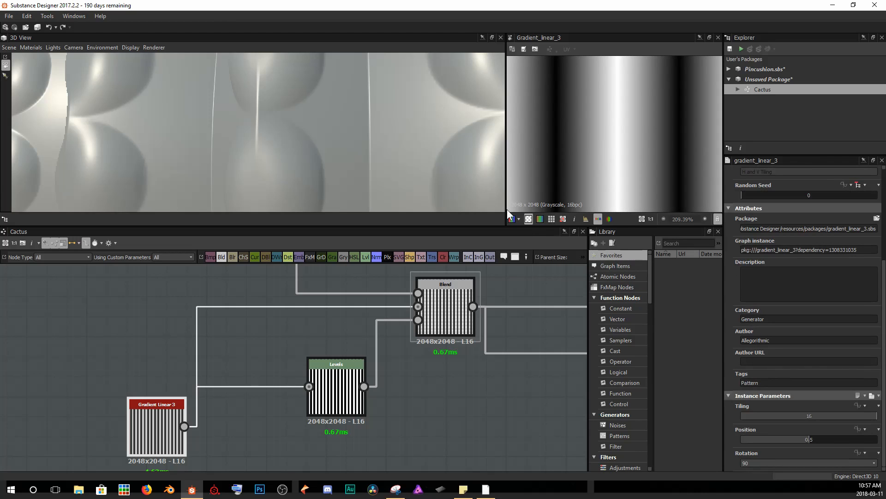
pyautogui.moveTo(262, 137); pyautogui.dragTo(195, 114)
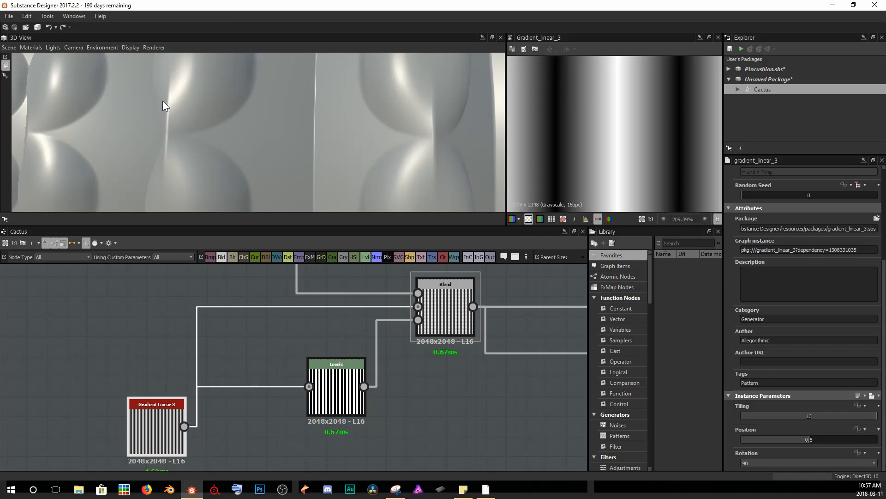
pyautogui.scroll(-6, 168, 152)
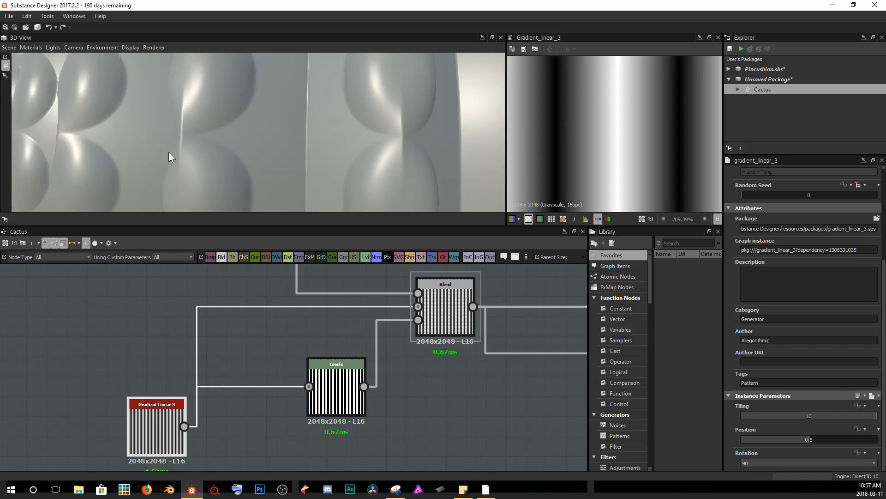
# Insert a Blur HQ Grayscale node after the Blend node.
pyautogui.moveTo(322, 320); pyautogui.dragTo(0, 361, button='middle')
pyautogui.scroll(-2, 119, 370)
pyautogui.scroll(-6, 208, 354)
pyautogui.moveTo(152, 370); pyautogui.dragTo(218, 382, button='middle')
pyautogui.moveTo(108, 319); pyautogui.dragTo(253, 445)
pyautogui.moveTo(230, 387); pyautogui.dragTo(161, 387)
pyautogui.click(192, 353)
pyautogui.scroll(6, 158, 387)
pyautogui.click(175, 387)
pyautogui.press('space')
pyautogui.write('blur')
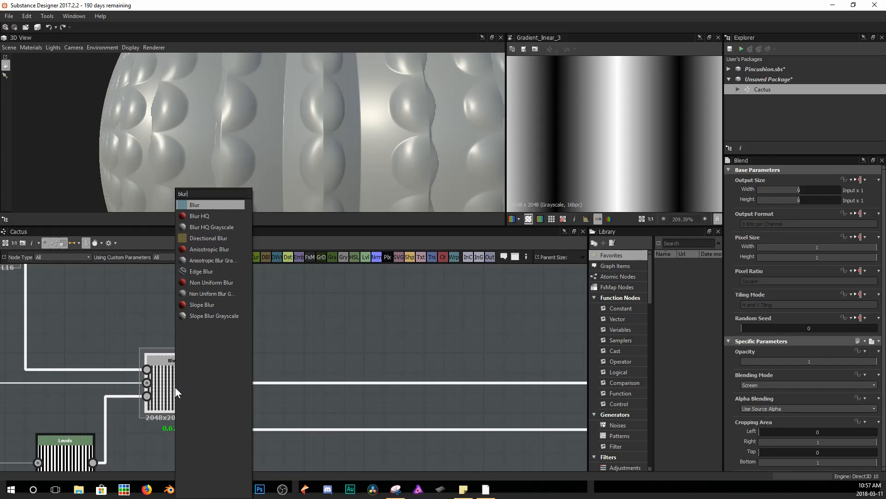
pyautogui.press('Down')
pyautogui.press('Down')
pyautogui.press('Return')
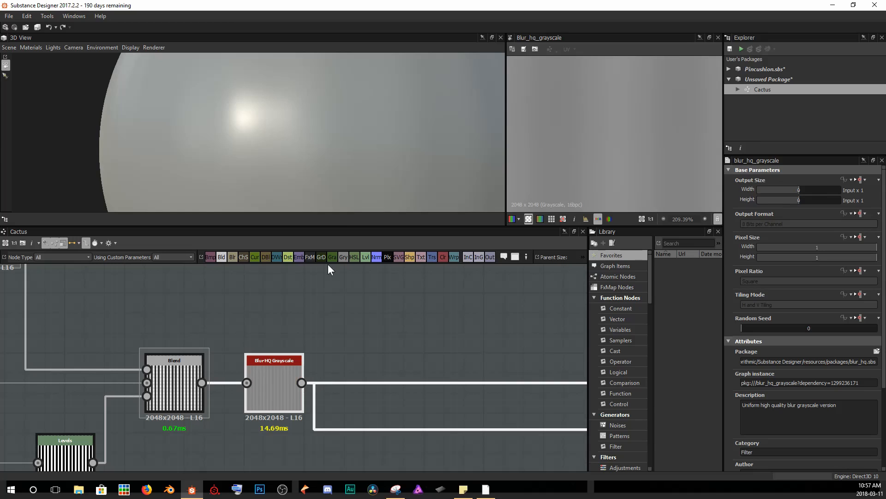
# Set the Blur HQ Grayscale node's Intensity to 1.25.
pyautogui.scroll(-5, 345, 176)
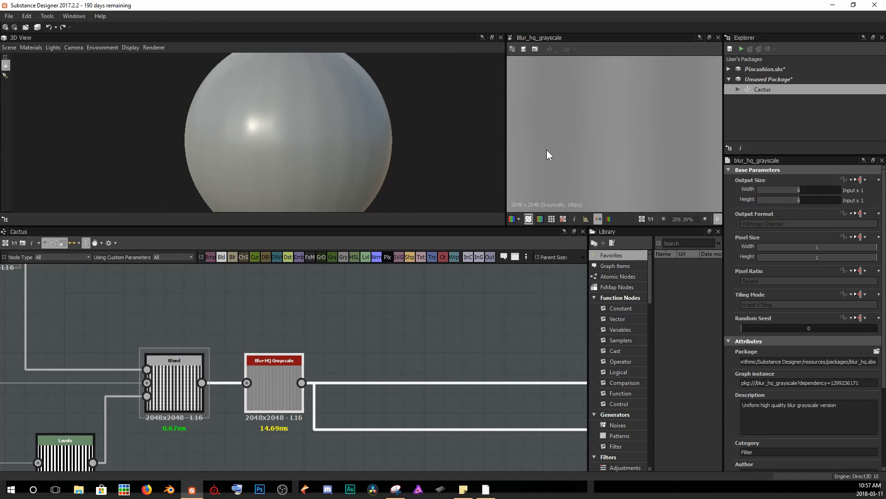
pyautogui.scroll(-8, 654, 153)
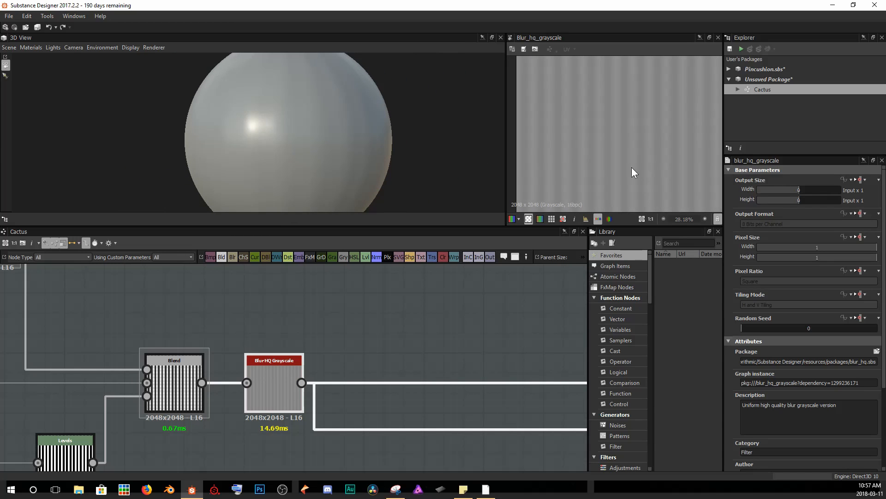
pyautogui.scroll(-3, 647, 149)
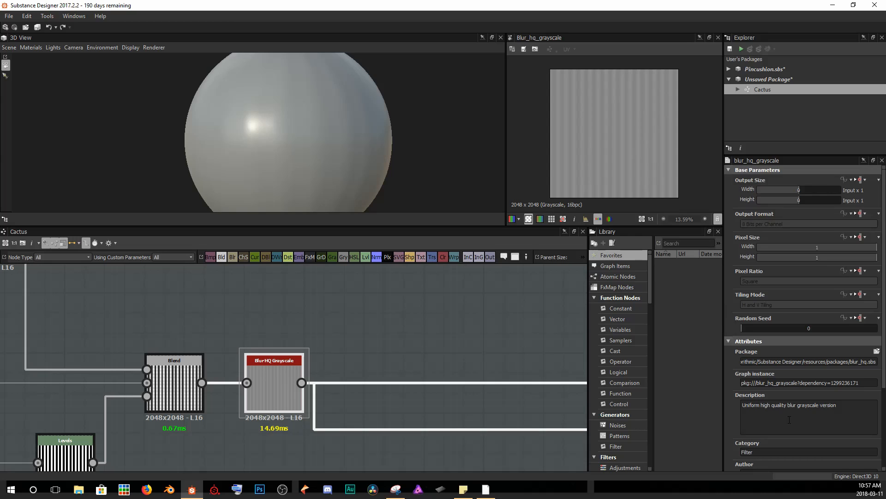
pyautogui.scroll(-3, 789, 420)
pyautogui.moveTo(822, 438); pyautogui.dragTo(752, 439)
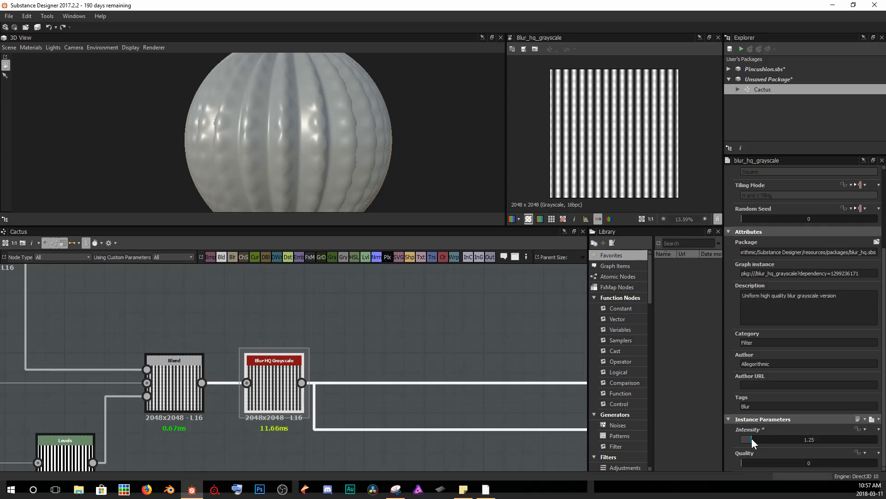
# Set the blur's Quality to 1 and its Intensity to 1.8.
pyautogui.scroll(-5, 240, 417)
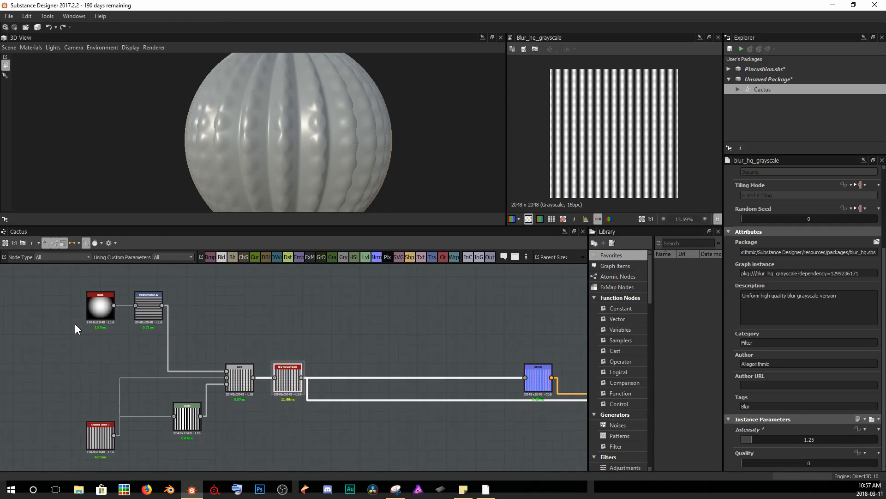
pyautogui.moveTo(102, 441); pyautogui.dragTo(97, 419)
pyautogui.scroll(3, 264, 162)
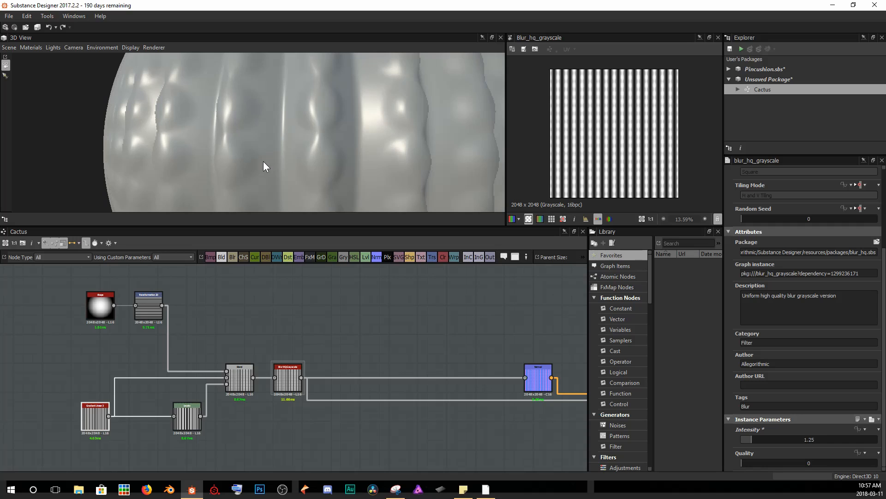
pyautogui.scroll(2, 315, 167)
pyautogui.moveTo(315, 167); pyautogui.dragTo(303, 170)
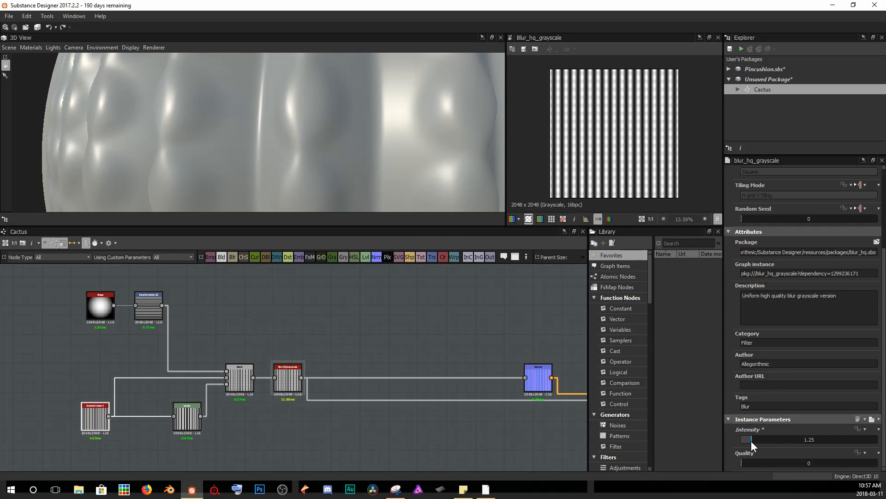
pyautogui.click(824, 462)
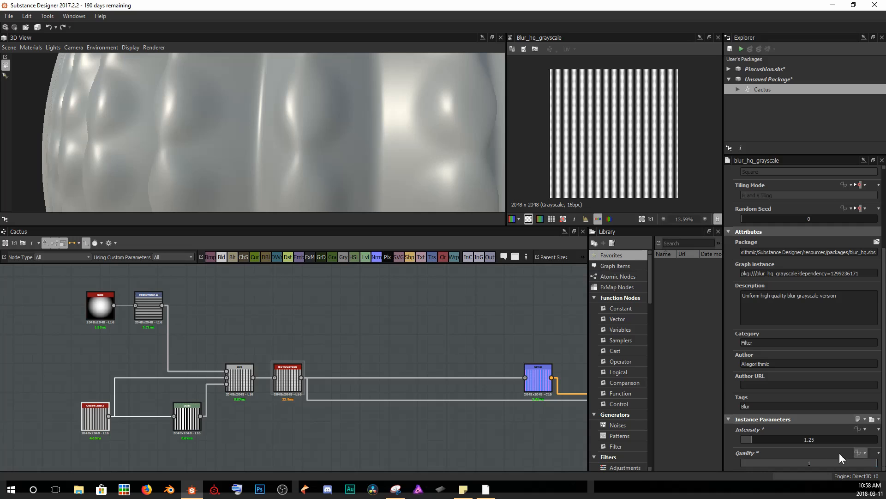
pyautogui.moveTo(755, 442)
pyautogui.mouseDown()
pyautogui.moveTo(778, 441)
pyautogui.moveTo(756, 442)
pyautogui.mouseUp()
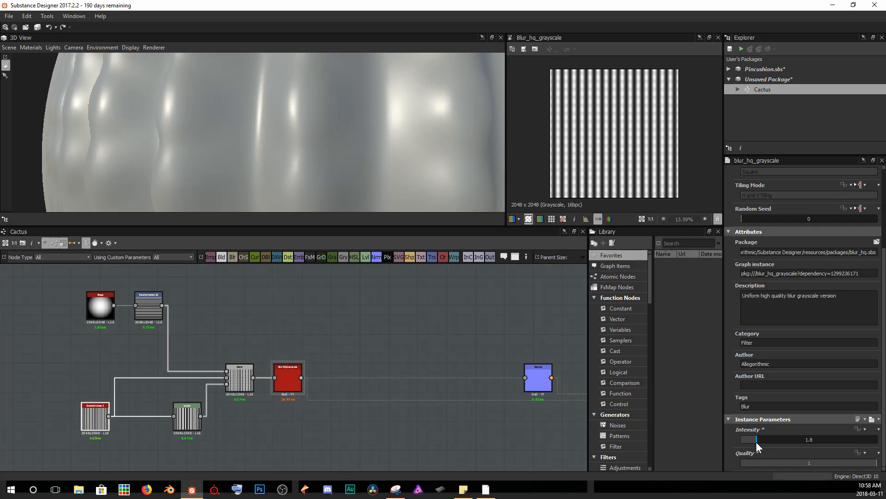
# Examine the softened ridges on the 3D sphere from several distances and angles.
pyautogui.scroll(-6, 336, 190)
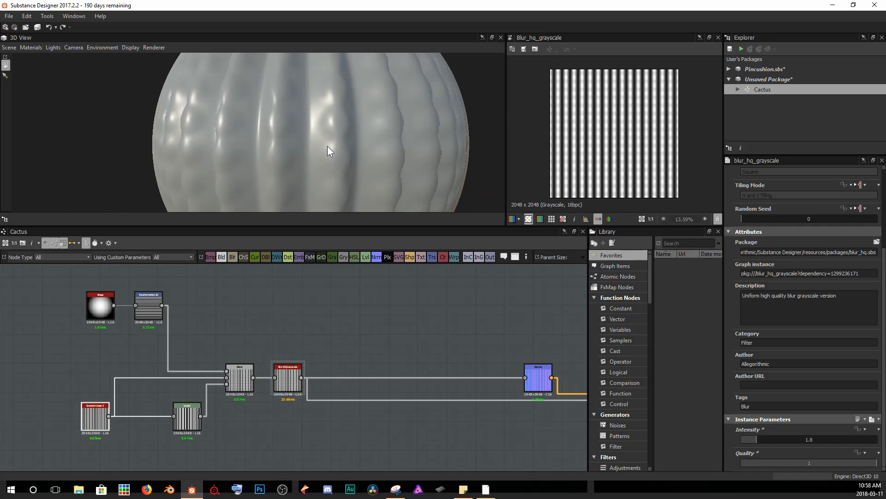
pyautogui.moveTo(397, 148); pyautogui.dragTo(360, 145)
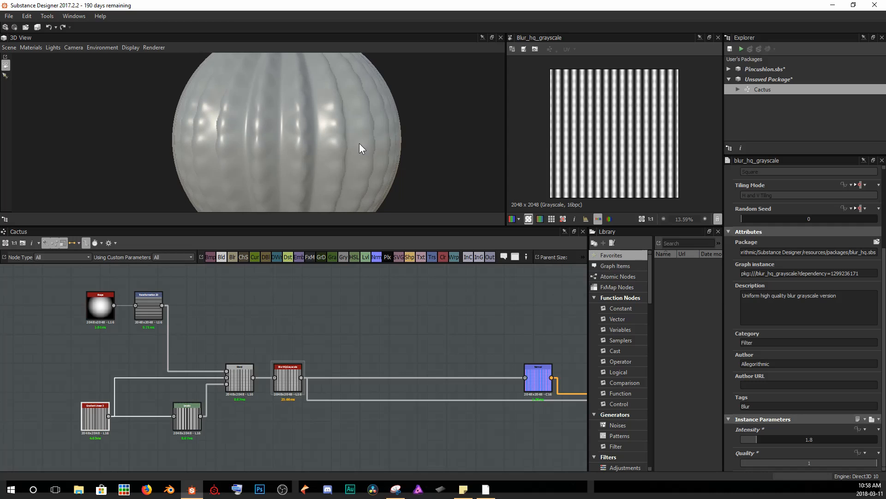
pyautogui.scroll(8, 278, 176)
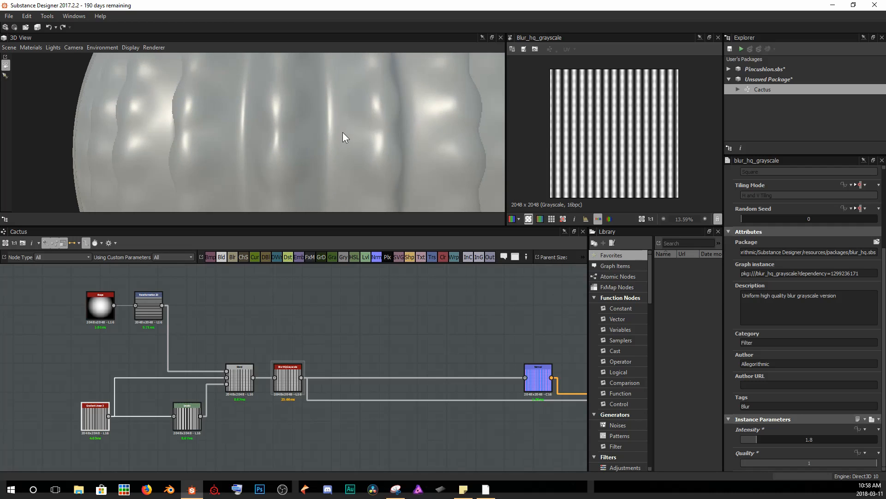
pyautogui.moveTo(333, 137); pyautogui.dragTo(336, 118)
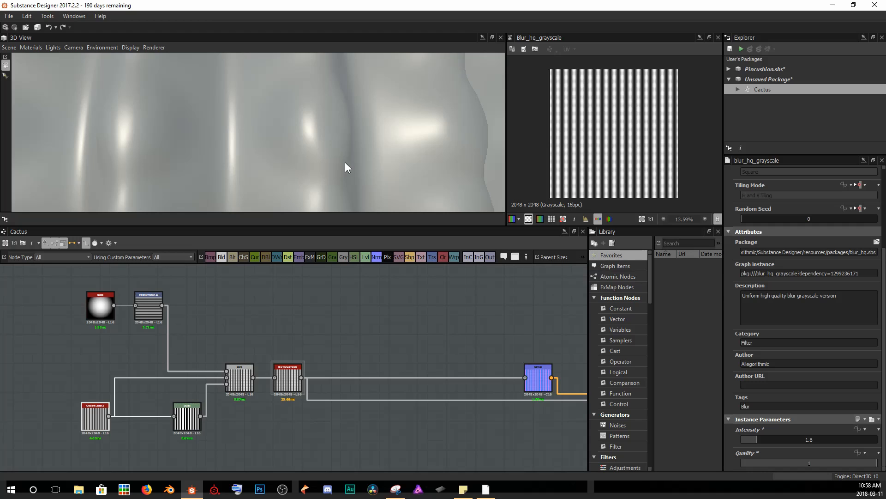
pyautogui.scroll(-2, 233, 155)
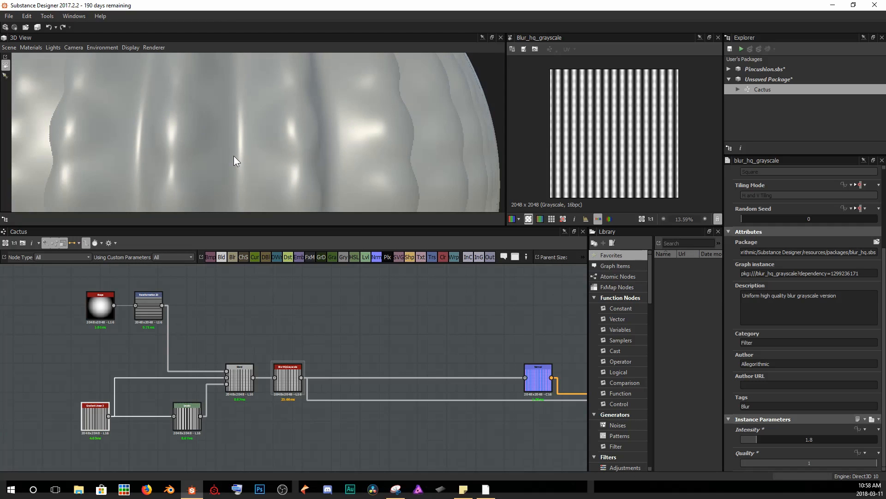
pyautogui.scroll(-5, 234, 156)
pyautogui.moveTo(253, 93); pyautogui.dragTo(165, 106)
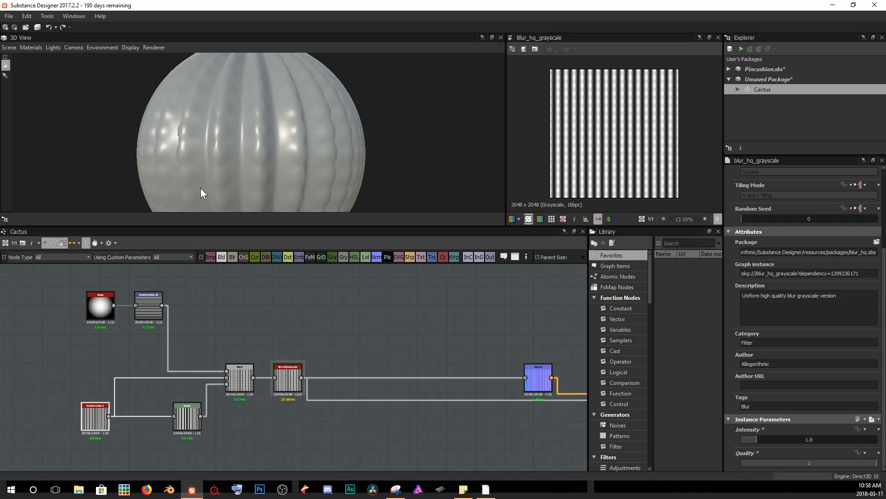
pyautogui.moveTo(270, 175); pyautogui.dragTo(294, 169)
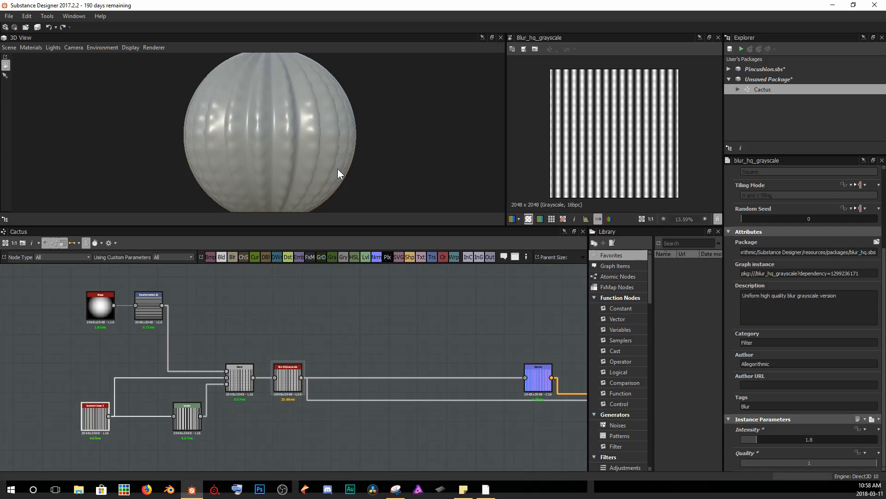
pyautogui.scroll(8, 257, 114)
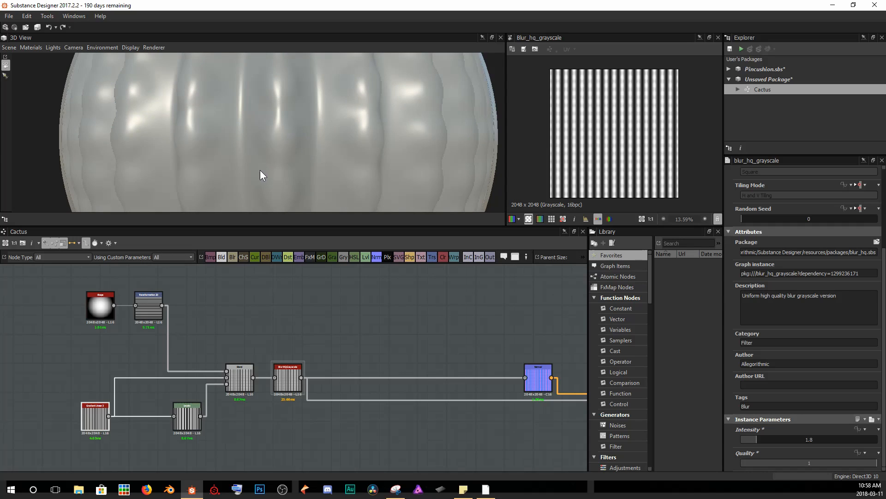
pyautogui.scroll(-6, 259, 170)
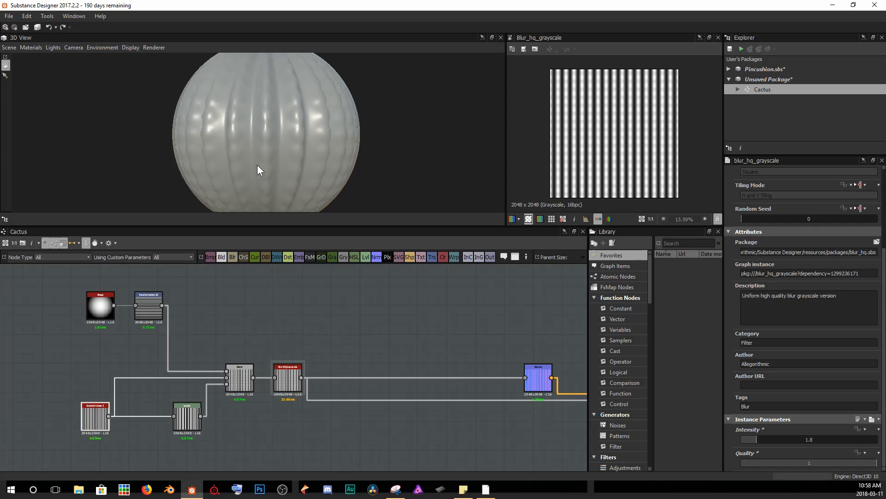
# Enclose the ridge-building nodes in a frame and title it Geo.
pyautogui.scroll(-2, 375, 321)
pyautogui.moveTo(104, 293); pyautogui.dragTo(308, 437)
pyautogui.moveTo(339, 309); pyautogui.dragTo(375, 316, button='middle')
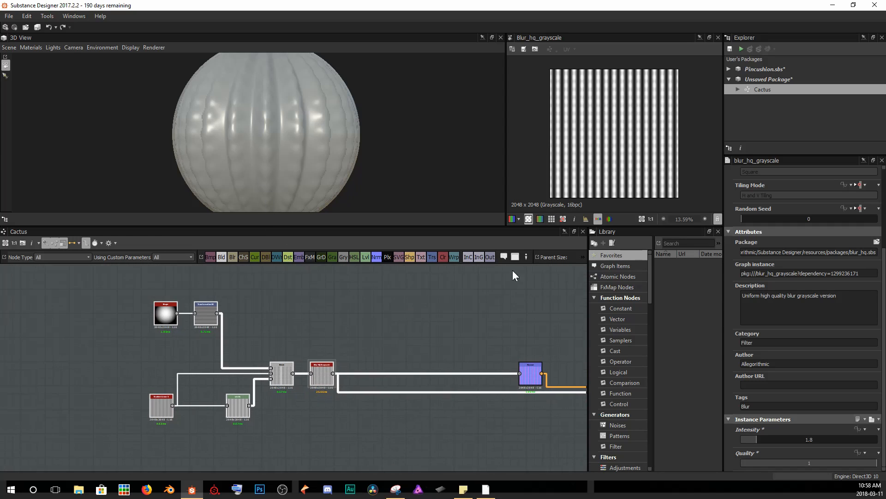
pyautogui.click(515, 257)
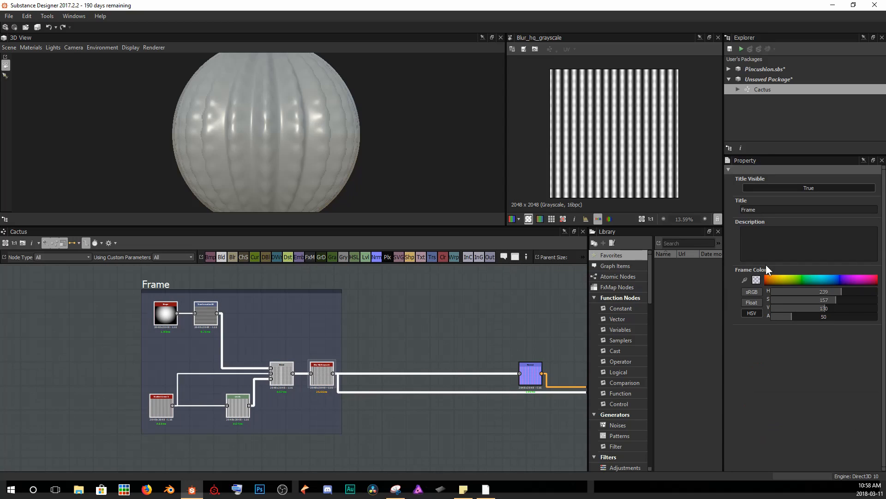
pyautogui.doubleClick(770, 209)
pyautogui.write('Geo')
pyautogui.press('Return')
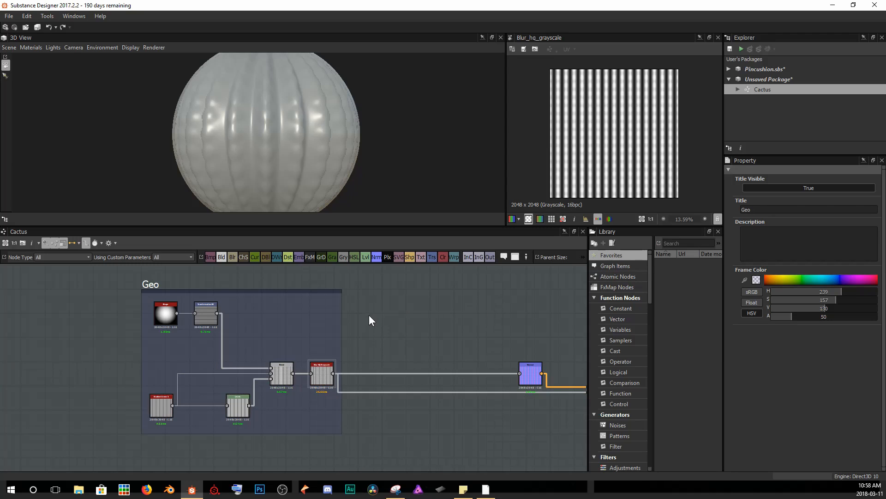
# Add a Shape node in an empty area of the graph.
pyautogui.scroll(-2, 244, 102)
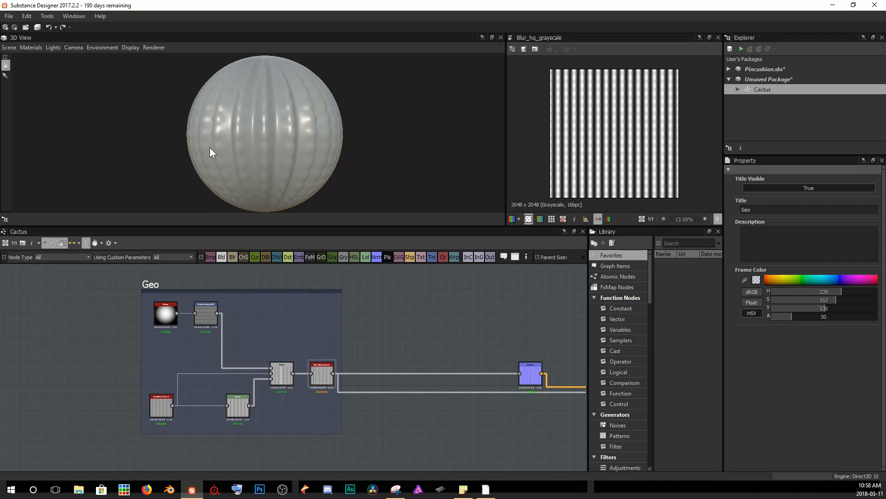
pyautogui.moveTo(342, 181)
pyautogui.mouseDown()
pyautogui.moveTo(334, 182)
pyautogui.moveTo(372, 180)
pyautogui.moveTo(340, 176)
pyautogui.mouseUp()
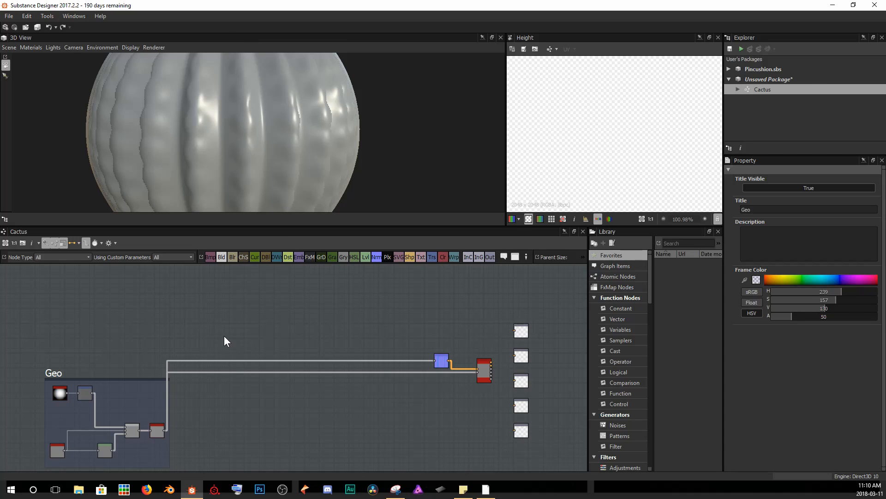
pyautogui.scroll(2, 192, 312)
pyautogui.moveTo(200, 320); pyautogui.dragTo(354, 361, button='middle')
pyautogui.scroll(2, 319, 353)
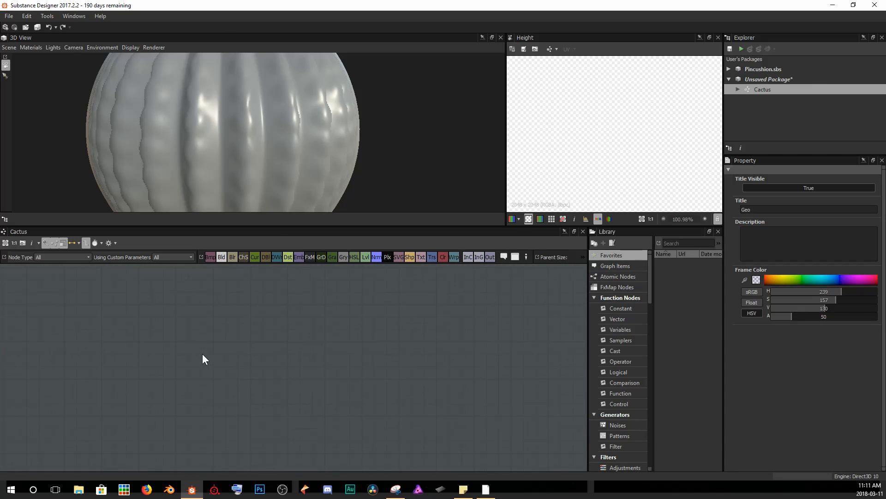
pyautogui.press('space')
pyautogui.write('shape')
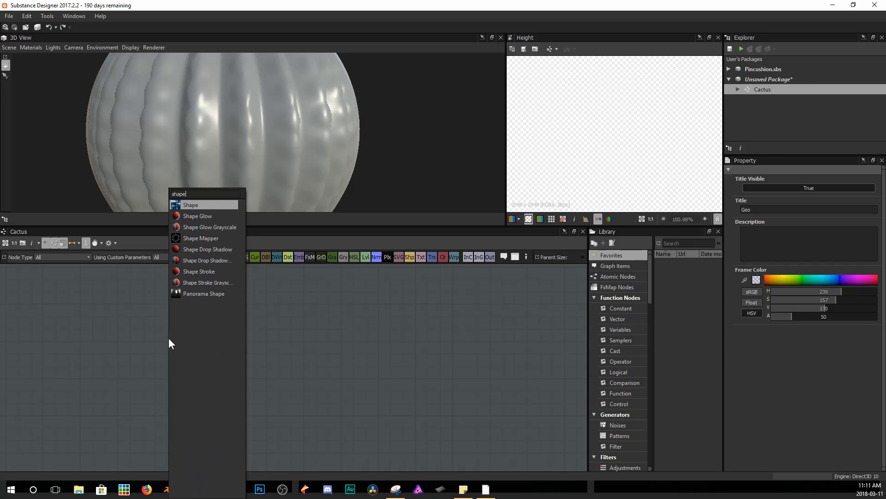
pyautogui.press('Return')
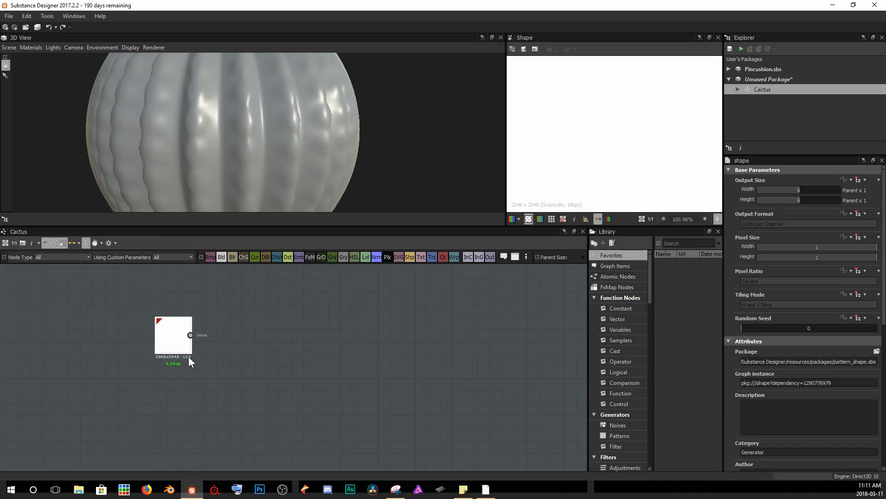
# Set the Shape node's Pattern to Paraboloid.
pyautogui.scroll(-5, 784, 344)
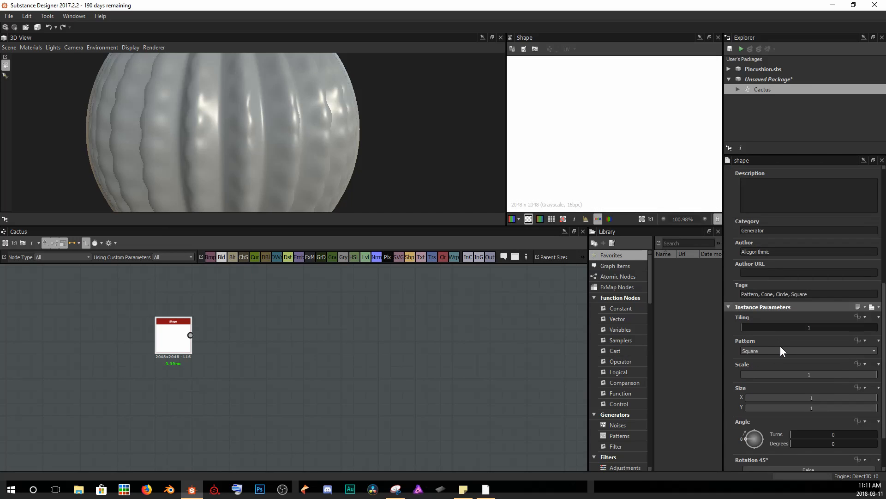
pyautogui.click(780, 351)
pyautogui.click(777, 370)
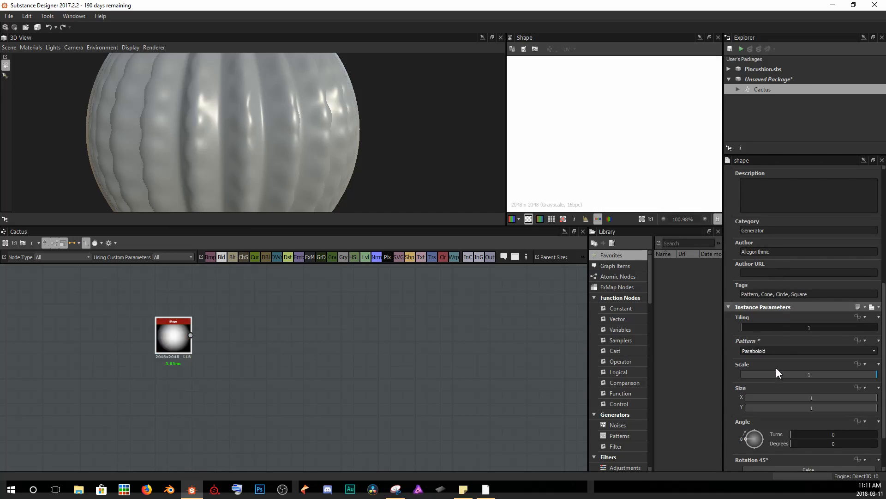
pyautogui.scroll(-8, 601, 133)
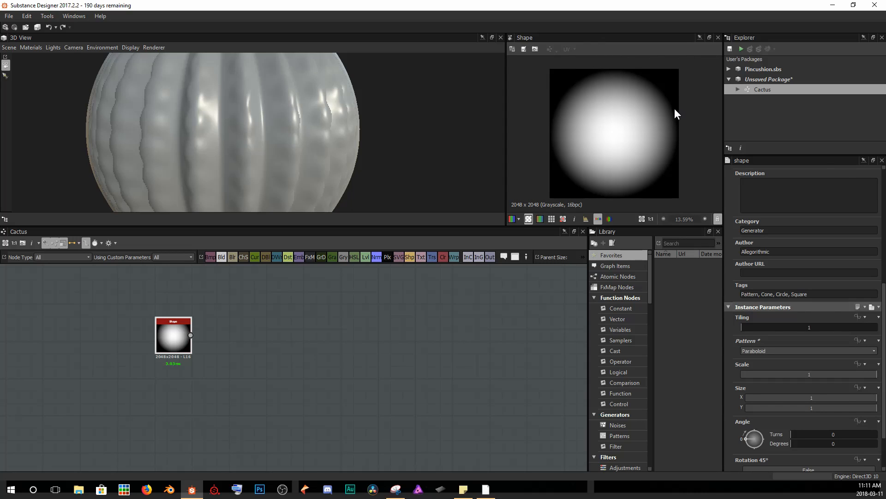
# Narrow the Shape node's Size X to 0.14 and nudge the node slightly down.
pyautogui.moveTo(873, 398); pyautogui.dragTo(763, 401)
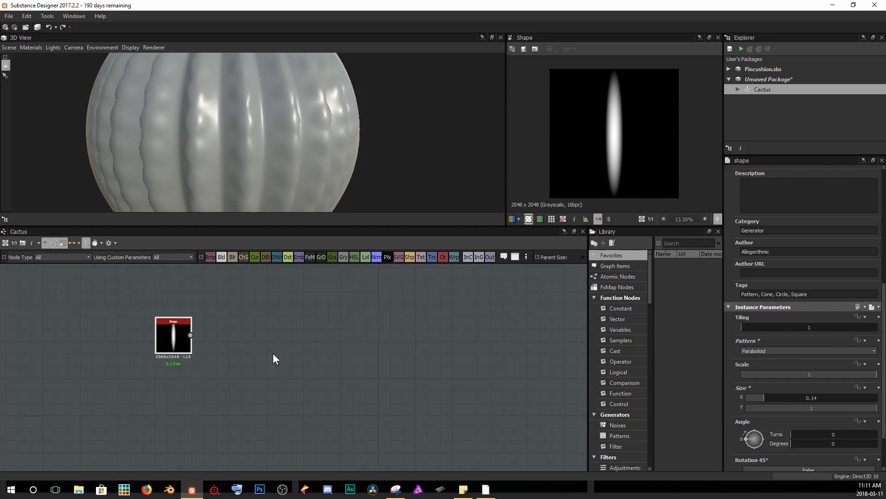
pyautogui.moveTo(176, 344); pyautogui.dragTo(175, 357)
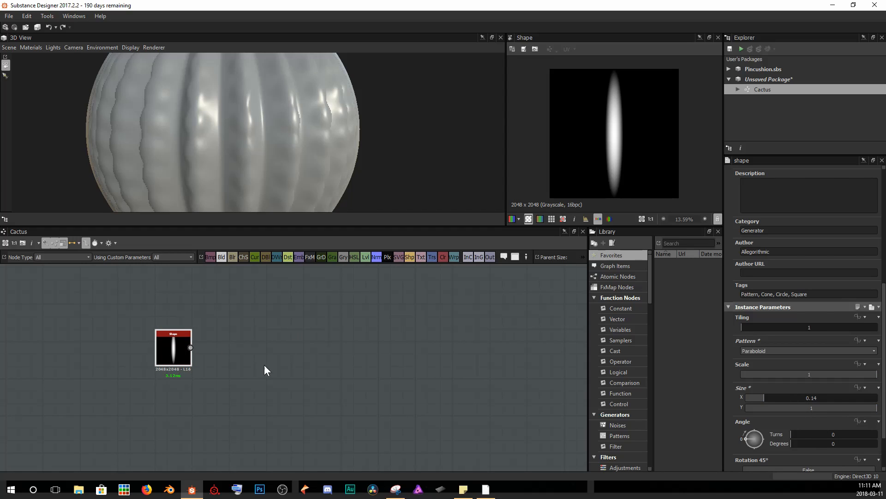
# Add a Splatter Circular node and connect the Shape output to its first pattern input.
pyautogui.press('space')
pyautogui.write('splat')
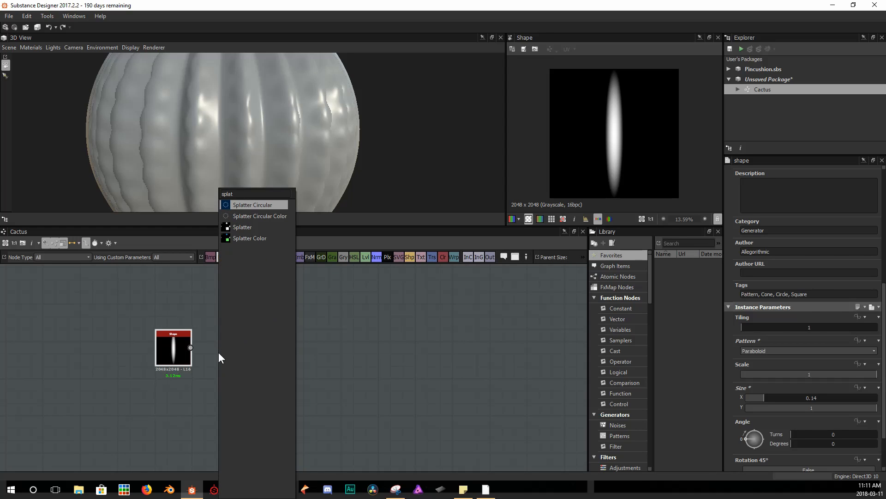
pyautogui.press('Return')
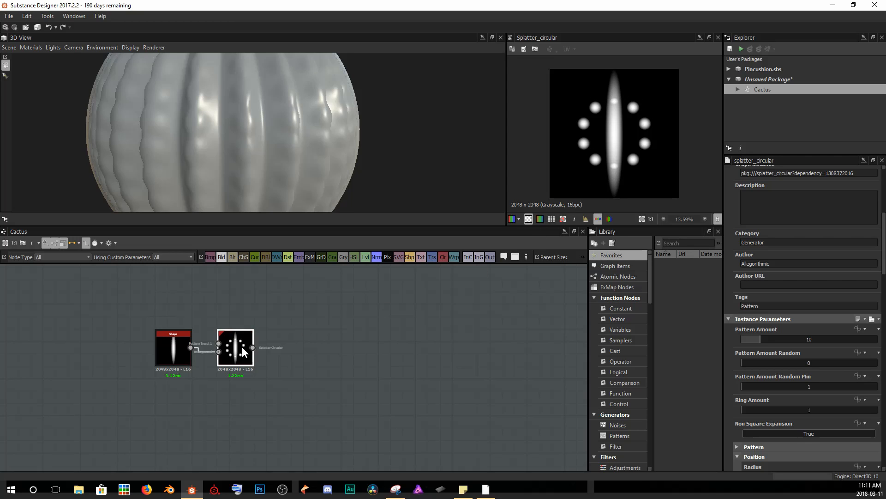
pyautogui.scroll(4, 205, 353)
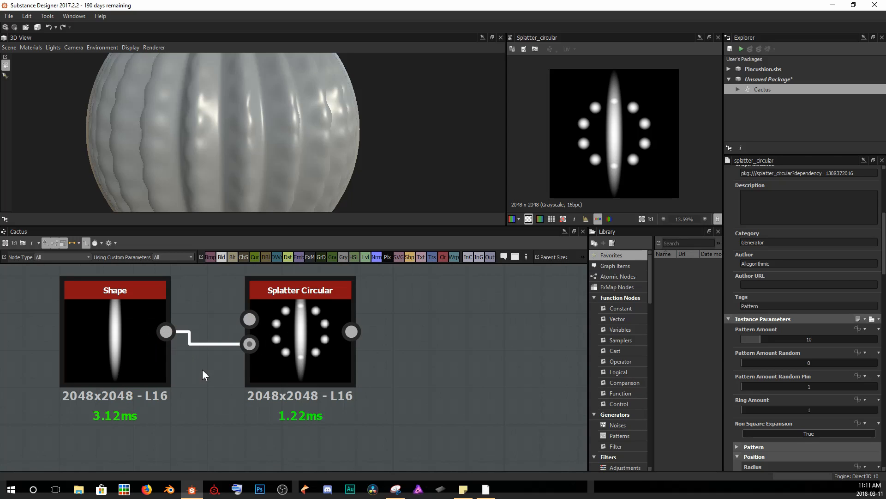
pyautogui.moveTo(176, 340); pyautogui.dragTo(249, 319)
pyautogui.scroll(-4, 766, 353)
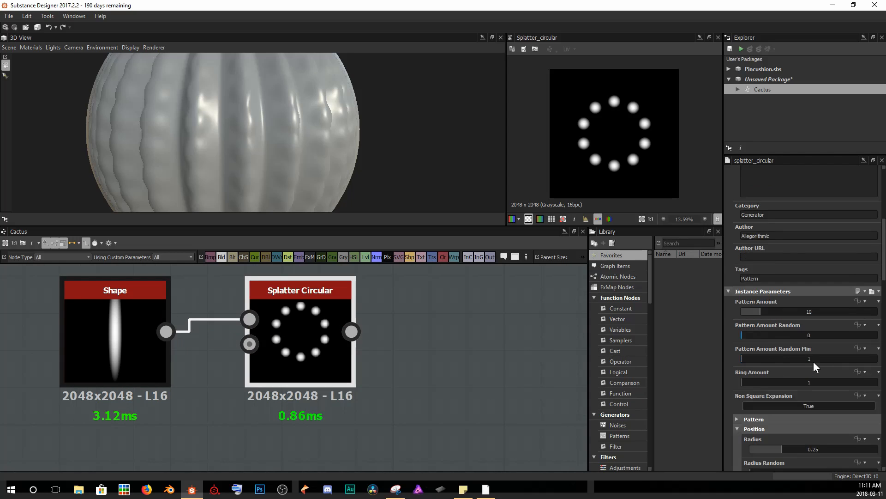
# Set the Splatter Circular's Pattern to Image Input.
pyautogui.click(738, 336)
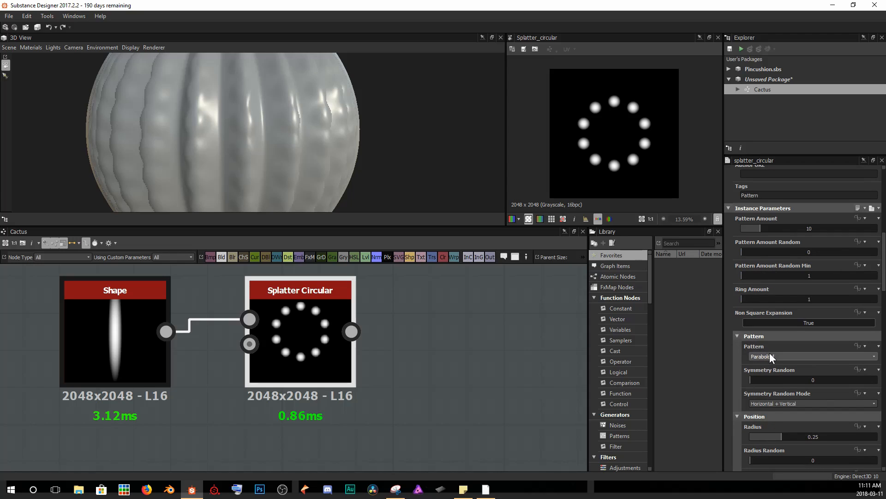
pyautogui.click(803, 355)
pyautogui.click(800, 361)
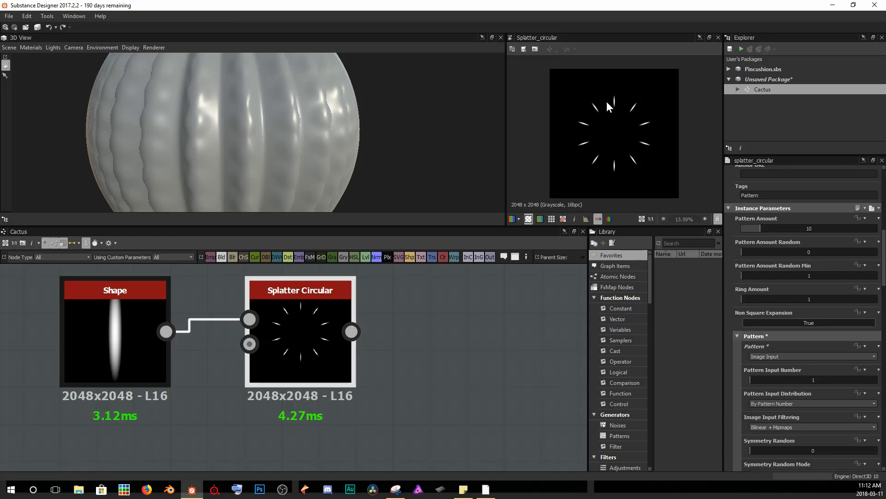
# Set the Splatter Circular's Pattern Amount to 5 and Ring Amount to 4.
pyautogui.scroll(1, 605, 103)
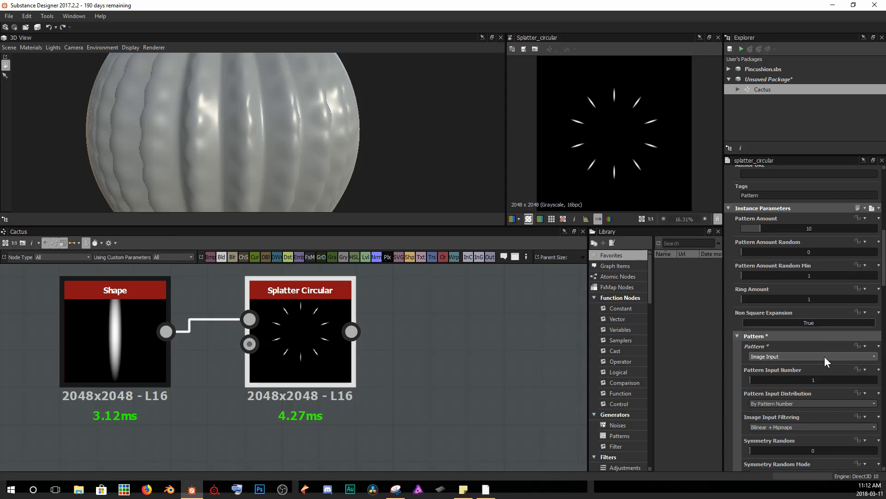
pyautogui.moveTo(760, 228); pyautogui.dragTo(749, 228)
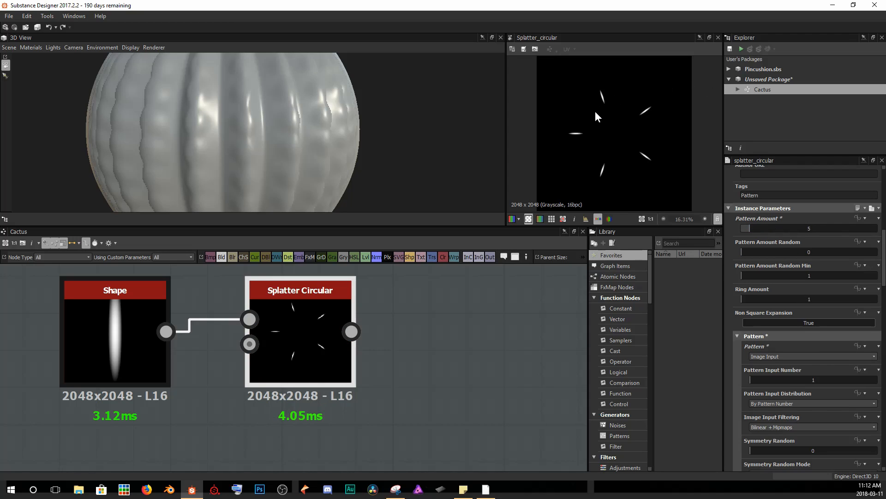
pyautogui.scroll(-1, 594, 118)
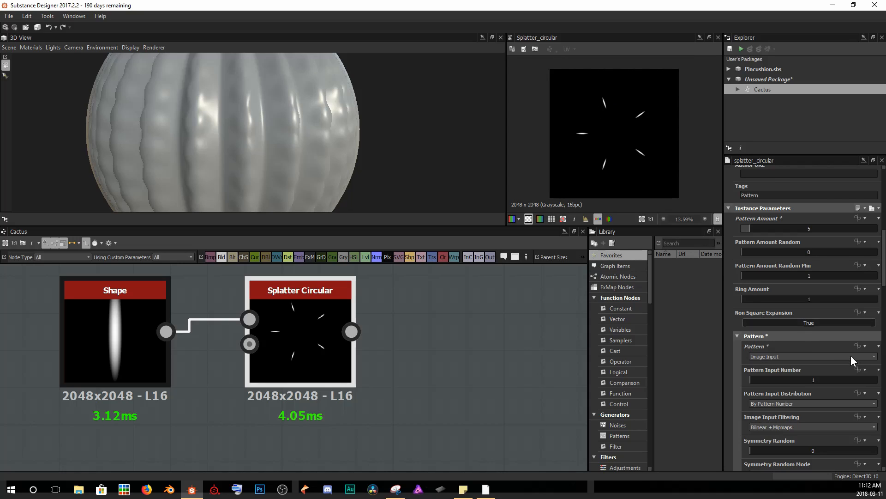
pyautogui.scroll(-2, 831, 355)
pyautogui.scroll(2, 822, 354)
pyautogui.moveTo(746, 299); pyautogui.dragTo(780, 297)
pyautogui.scroll(3, 650, 118)
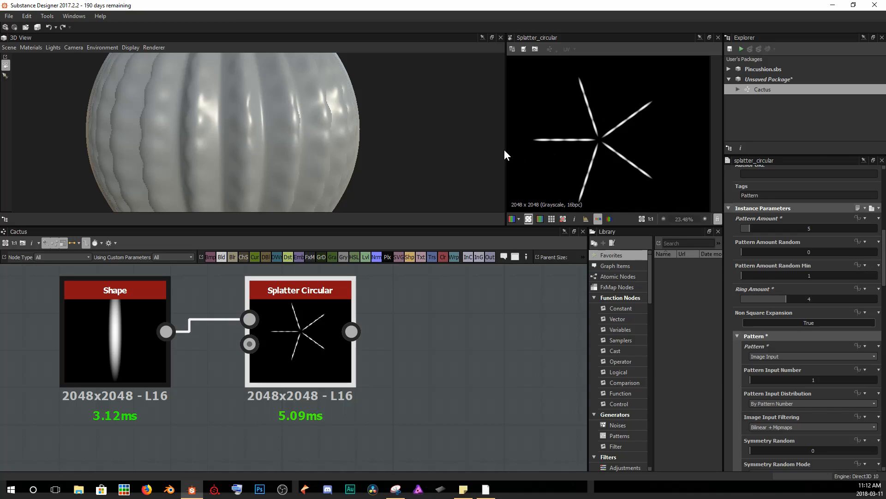
pyautogui.scroll(-2, 610, 153)
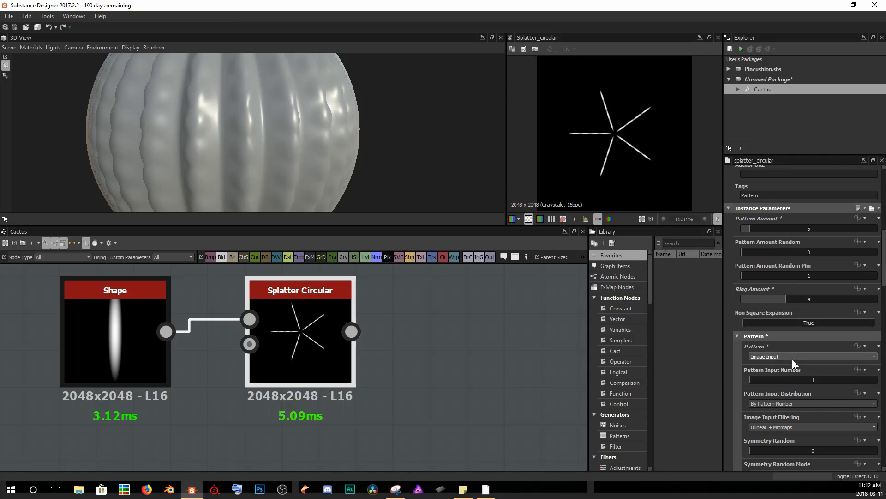
# Set the Splatter Circular's pattern Size to 0.25 for both X and Y.
pyautogui.scroll(-6, 794, 359)
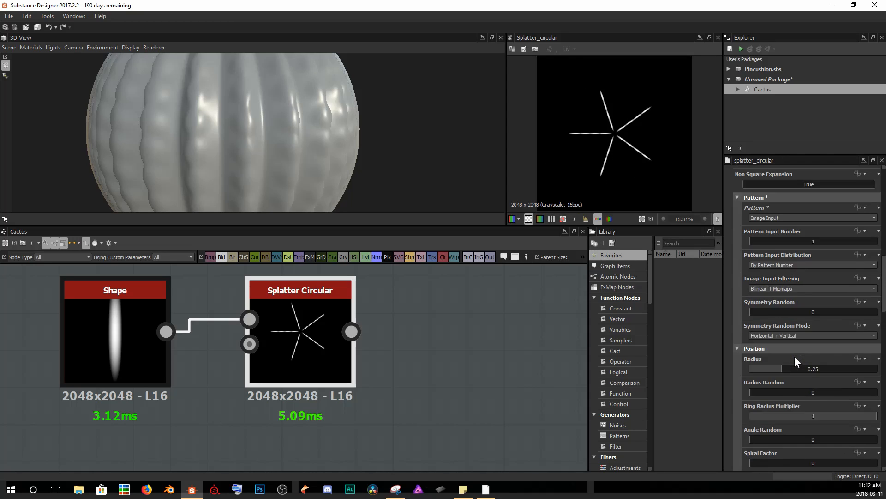
pyautogui.scroll(-2, 795, 359)
pyautogui.scroll(-1, 795, 360)
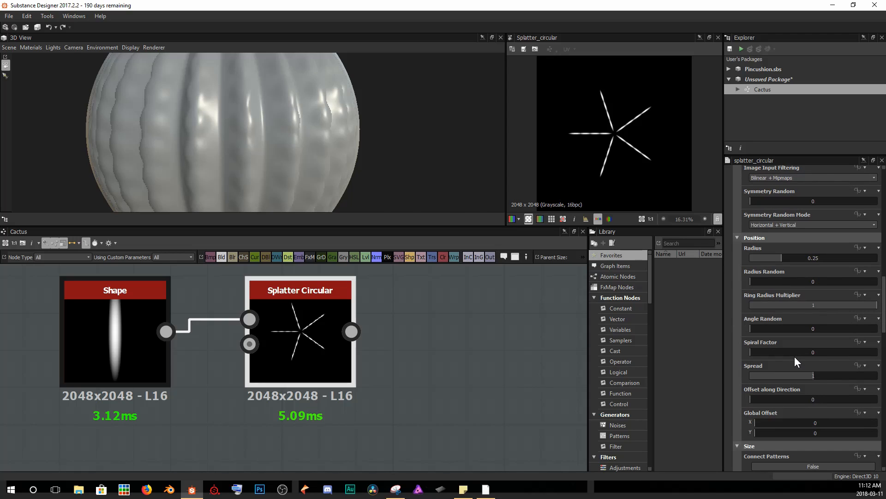
pyautogui.scroll(-7, 794, 356)
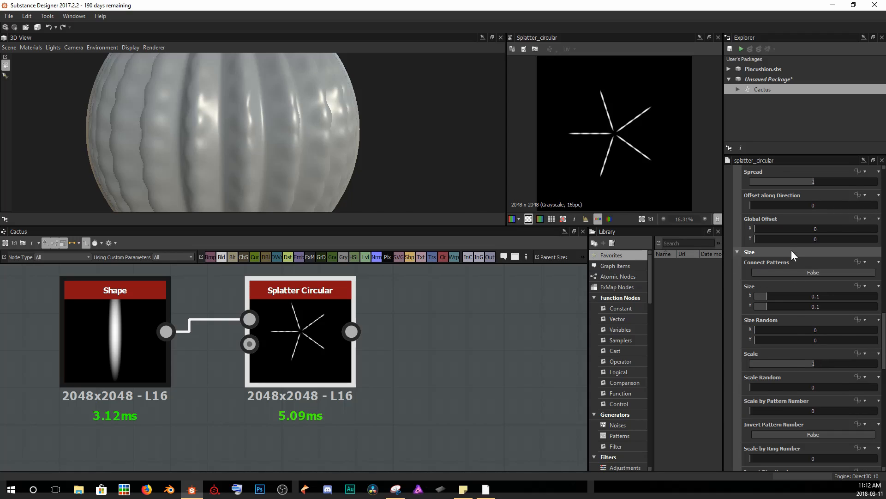
pyautogui.scroll(-1, 761, 341)
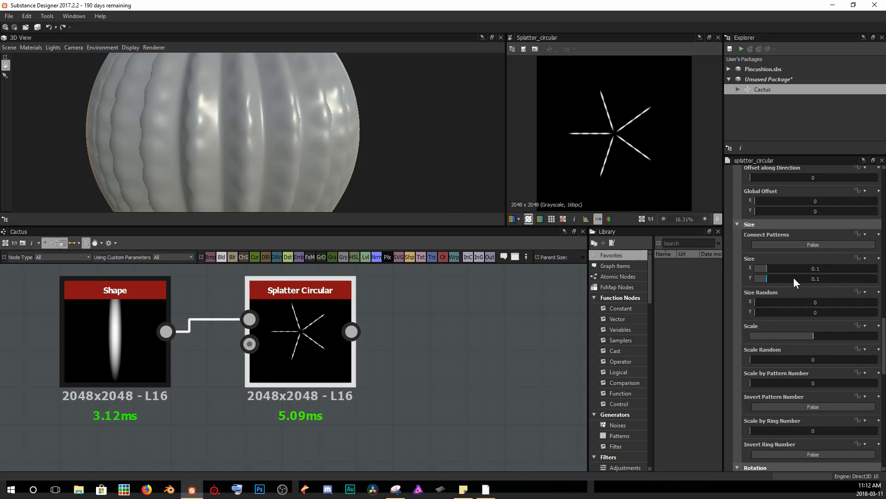
pyautogui.doubleClick(808, 268)
pyautogui.write('.25')
pyautogui.press('Tab')
pyautogui.write('.25')
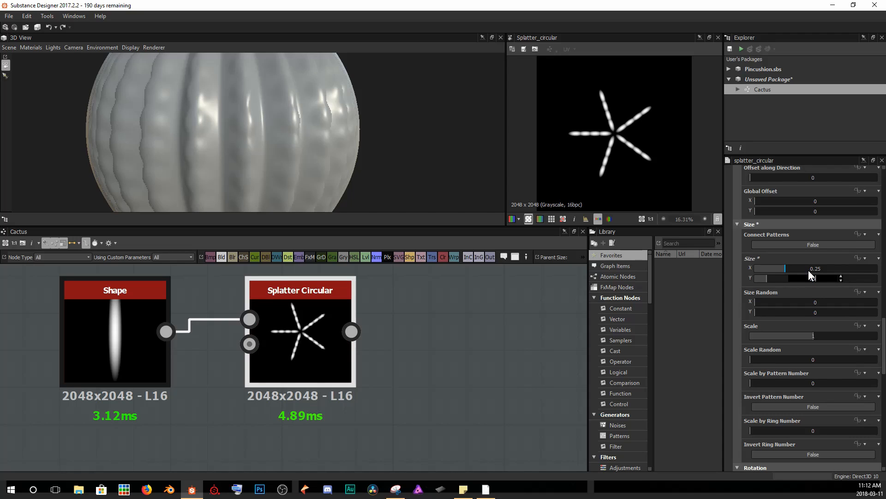
pyautogui.press('Return')
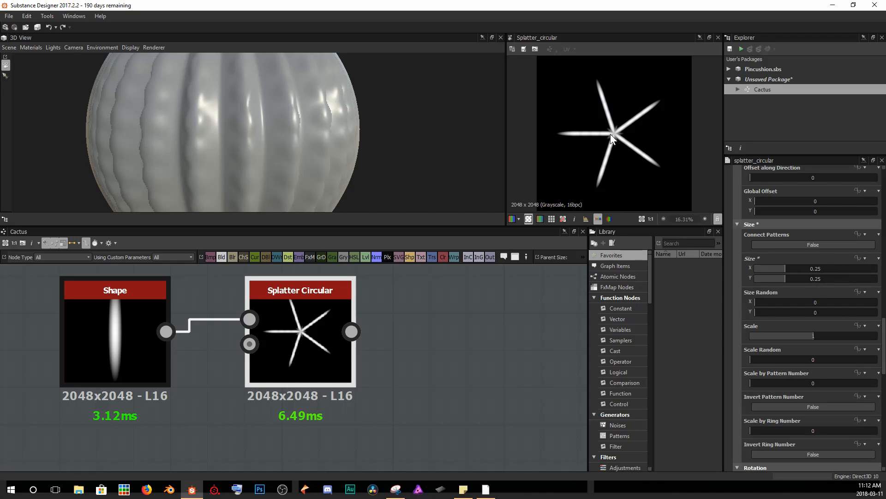
# Add a Warp node connected after the Splatter Circular.
pyautogui.scroll(10, 620, 133)
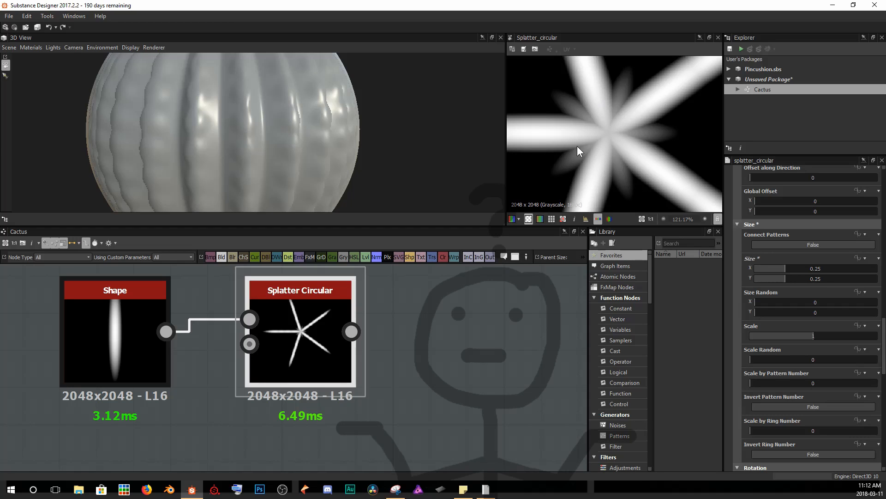
pyautogui.scroll(-10, 627, 134)
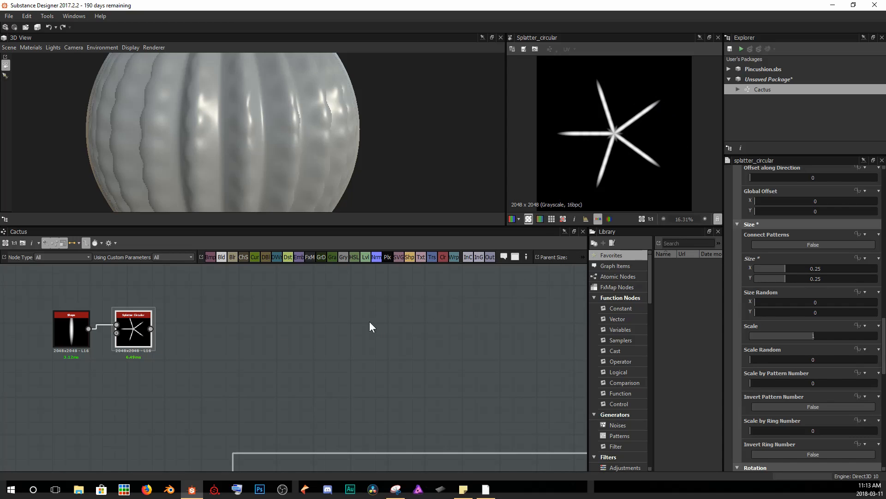
pyautogui.scroll(2, 198, 351)
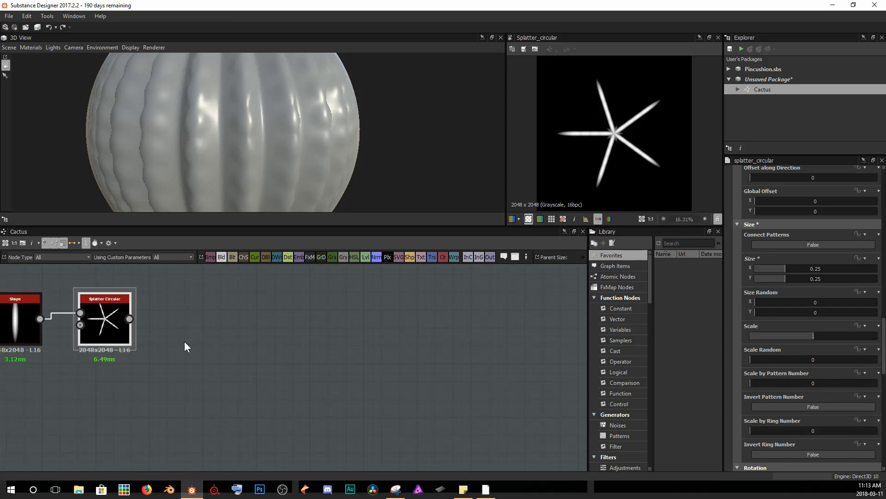
pyautogui.moveTo(185, 341); pyautogui.dragTo(220, 342, button='middle')
pyautogui.press('space')
pyautogui.write('warp')
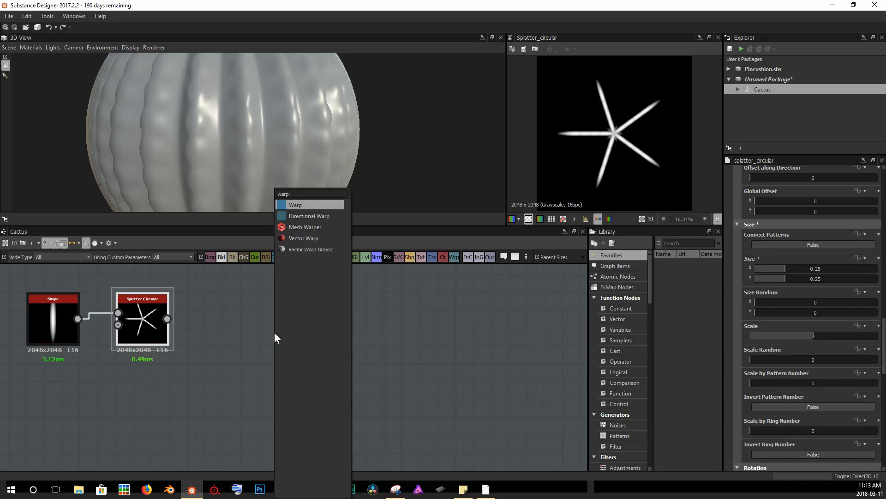
pyautogui.press('Return')
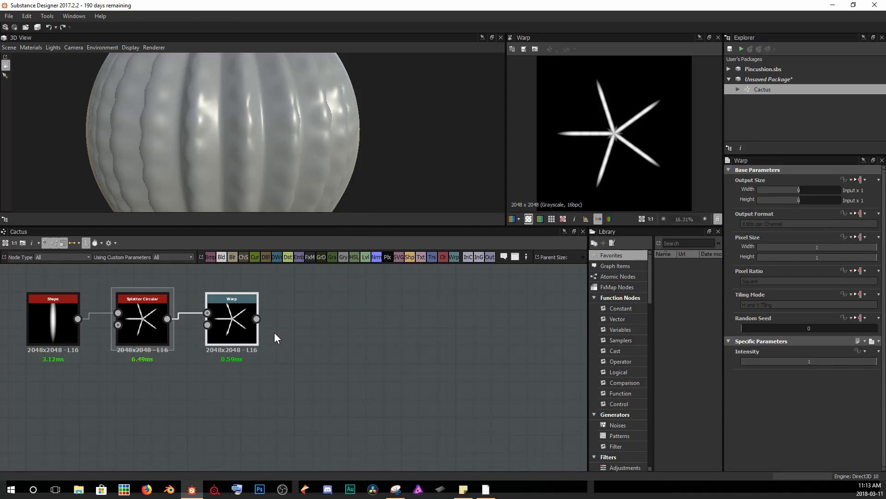
# Add a Perlin Noise node as the Warp's gradient input and set the Warp Intensity to 0.09.
pyautogui.click(194, 409)
pyautogui.press('space')
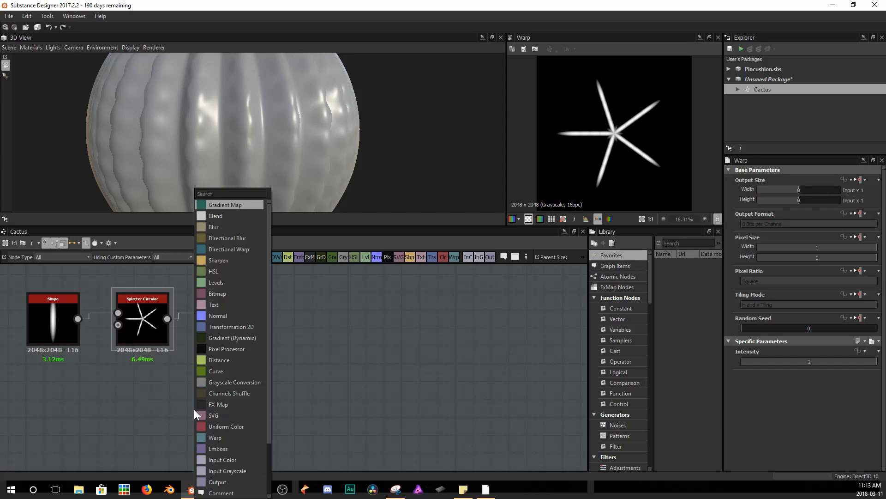
pyautogui.write('perlin')
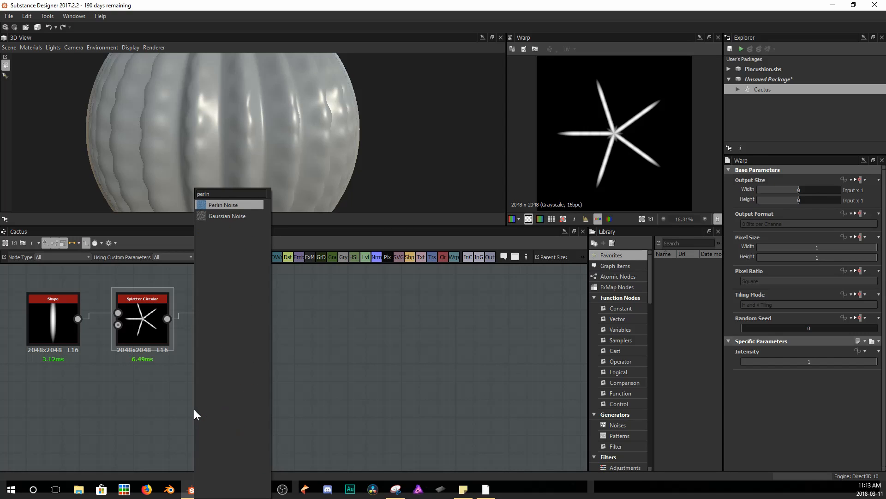
pyautogui.press('Return')
pyautogui.moveTo(183, 408); pyautogui.dragTo(217, 323)
pyautogui.moveTo(219, 322); pyautogui.dragTo(248, 322)
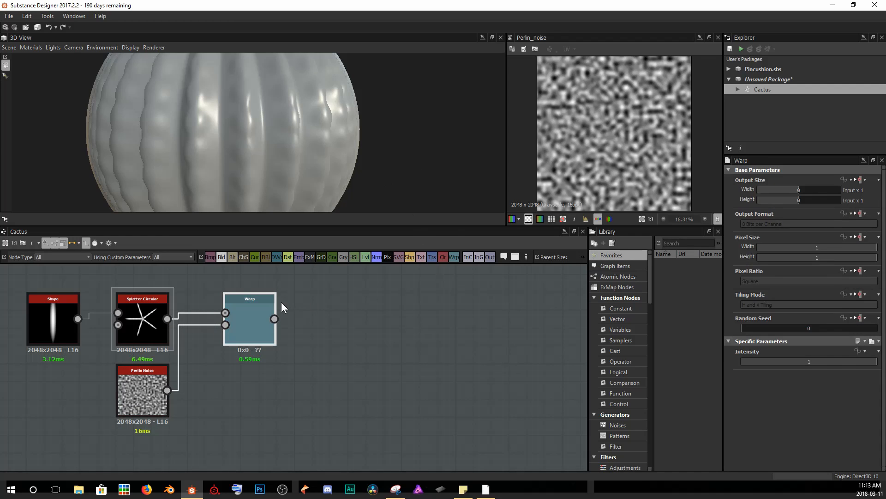
pyautogui.doubleClick(259, 312)
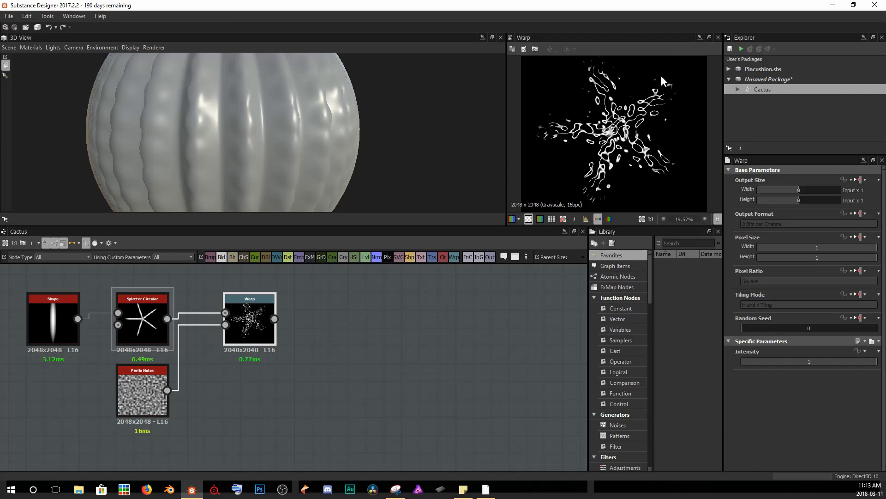
pyautogui.moveTo(871, 363); pyautogui.dragTo(752, 362)
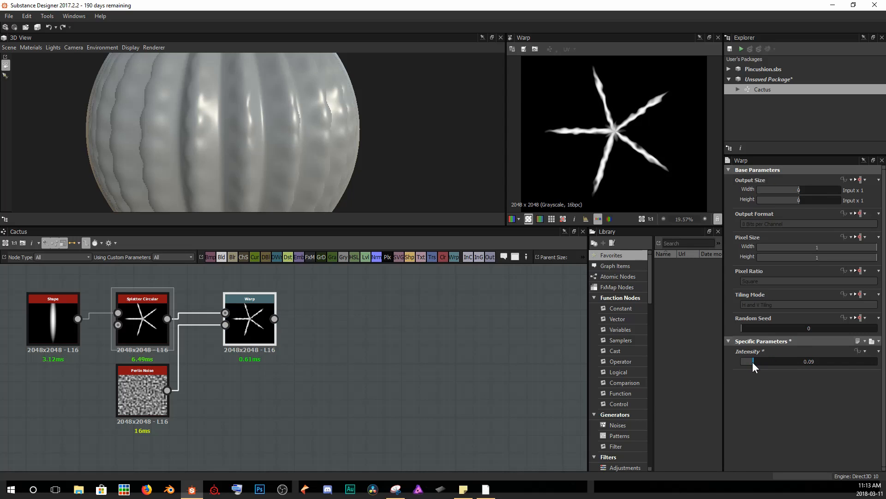
# Set the Perlin Noise Scale to 25 and Disorder to 0.56.
pyautogui.click(161, 395)
pyautogui.scroll(-3, 766, 419)
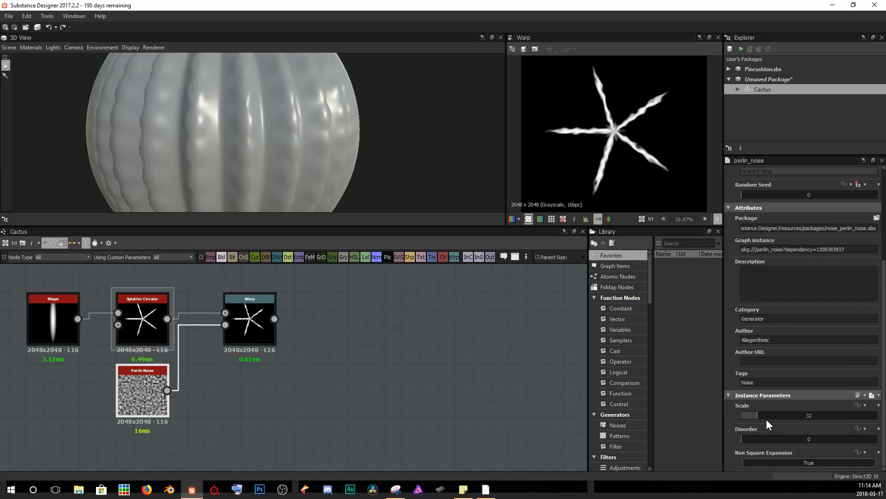
pyautogui.moveTo(760, 412); pyautogui.dragTo(817, 444)
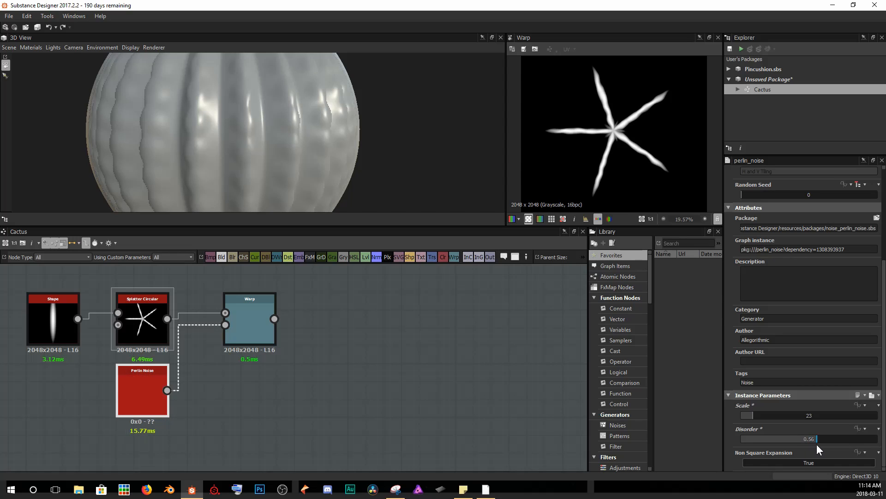
# Lower the Warp node's Intensity to 0.08.
pyautogui.click(260, 321)
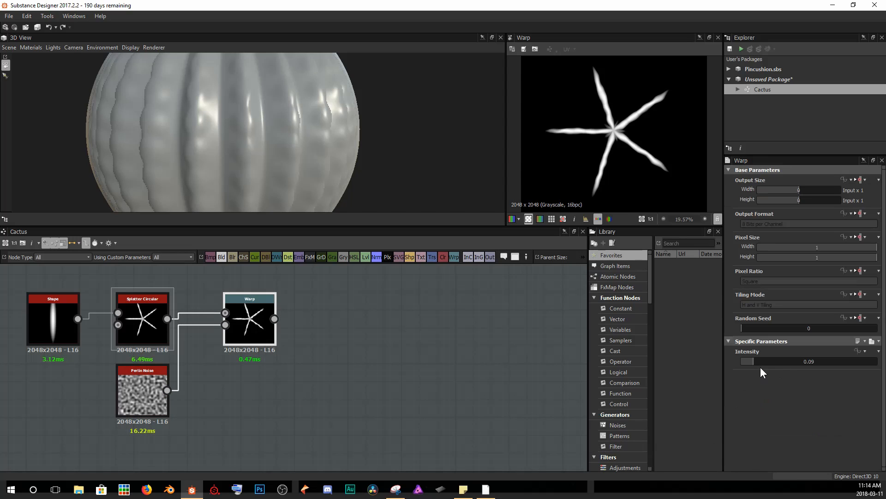
pyautogui.moveTo(754, 361)
pyautogui.mouseDown()
pyautogui.moveTo(763, 362)
pyautogui.moveTo(752, 362)
pyautogui.mouseUp()
pyautogui.click(417, 372)
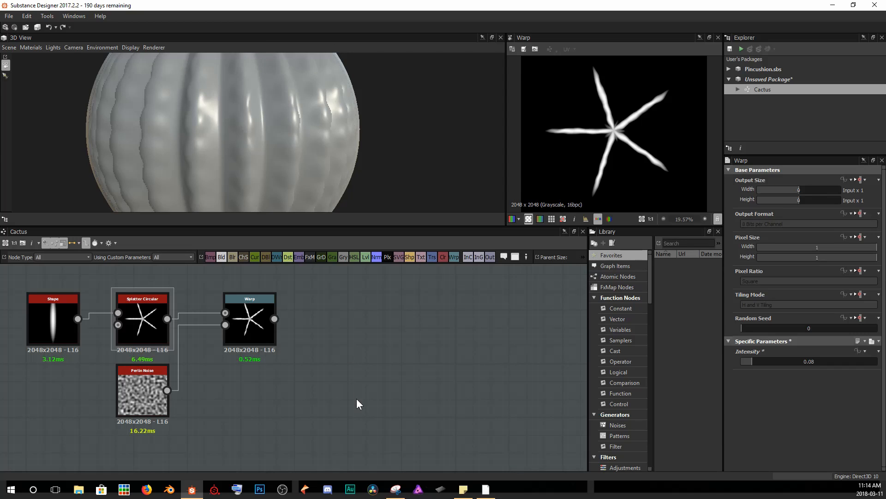
# Add a Tile Generator after the Warp node, wire the Warp output into it, and set its Pattern to Image Input.
pyautogui.click(256, 320)
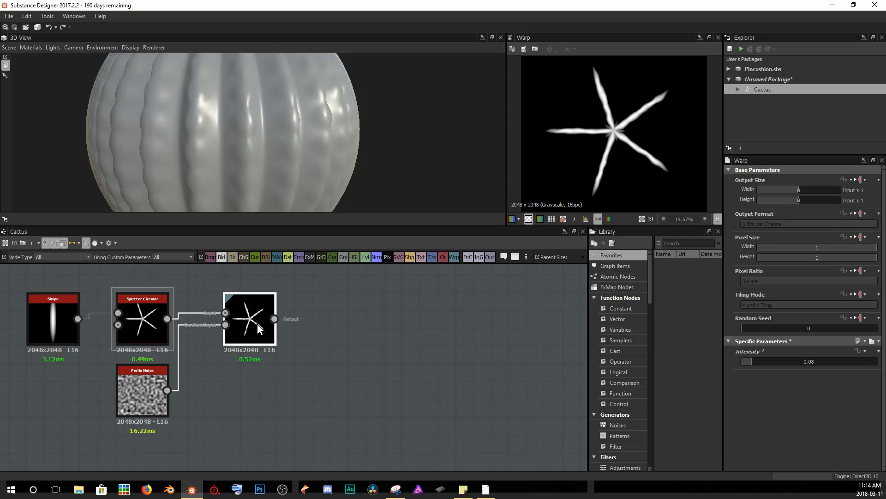
pyautogui.press('space')
pyautogui.write('tile gen')
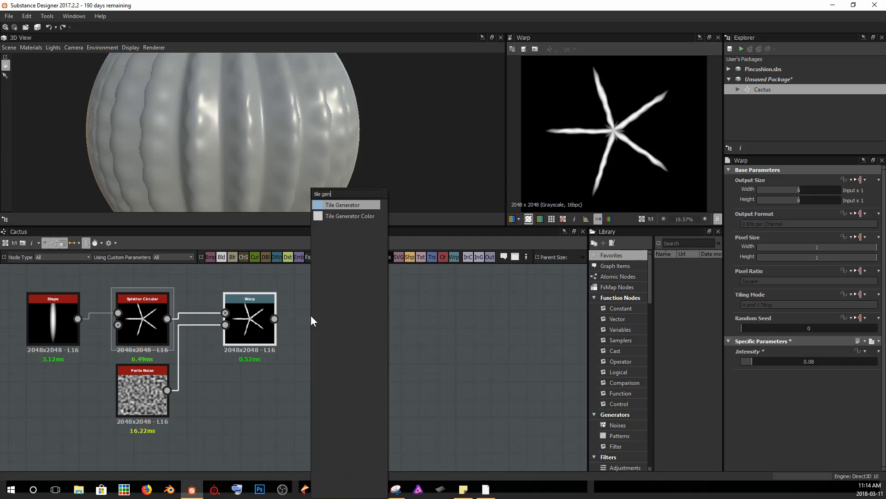
pyautogui.press('Return')
pyautogui.click(297, 325)
pyautogui.press('Delete')
pyautogui.moveTo(276, 319); pyautogui.dragTo(318, 315)
pyautogui.scroll(-10, 768, 314)
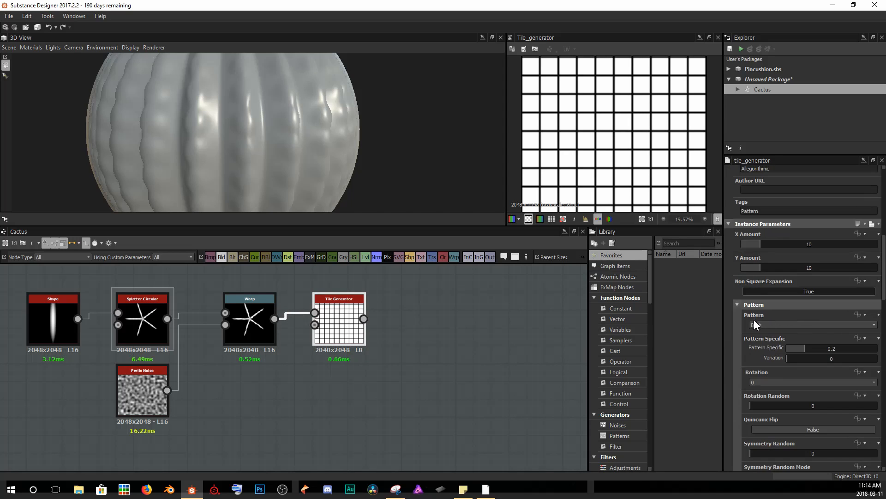
pyautogui.click(776, 325)
pyautogui.click(780, 332)
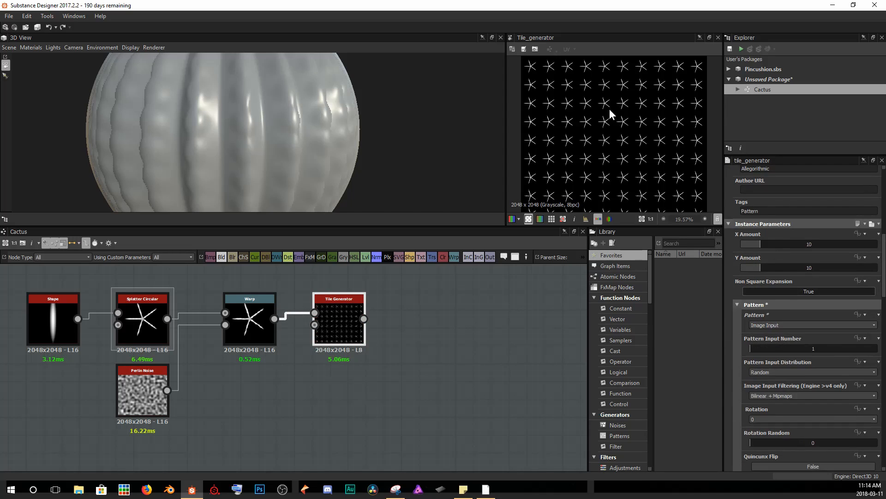
# Inspect the tiled spine pattern up close and check the Gradient Linear node's tiling in the Geo frame.
pyautogui.scroll(3, 610, 137)
pyautogui.scroll(-3, 585, 131)
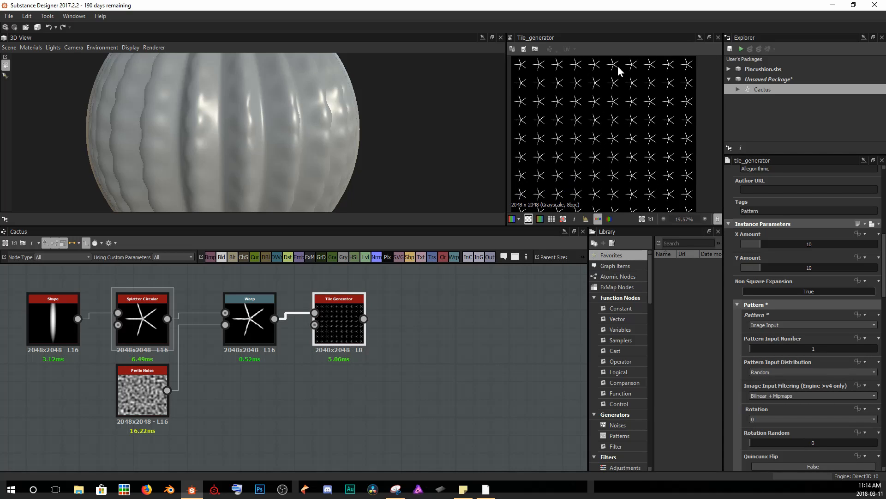
pyautogui.scroll(-1, 600, 97)
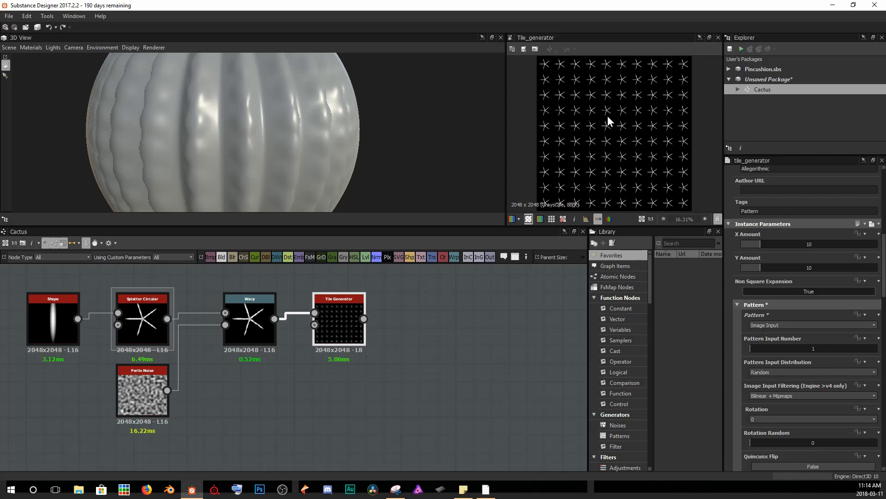
pyautogui.scroll(4, 635, 118)
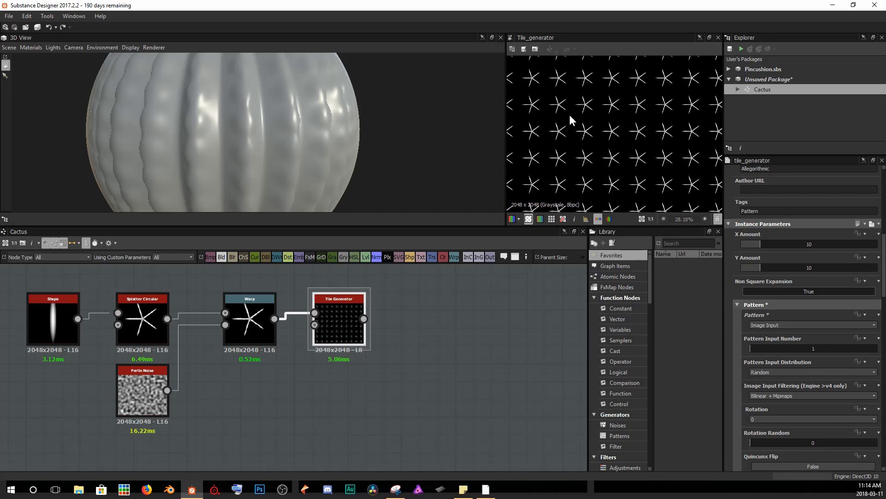
pyautogui.scroll(10, 597, 128)
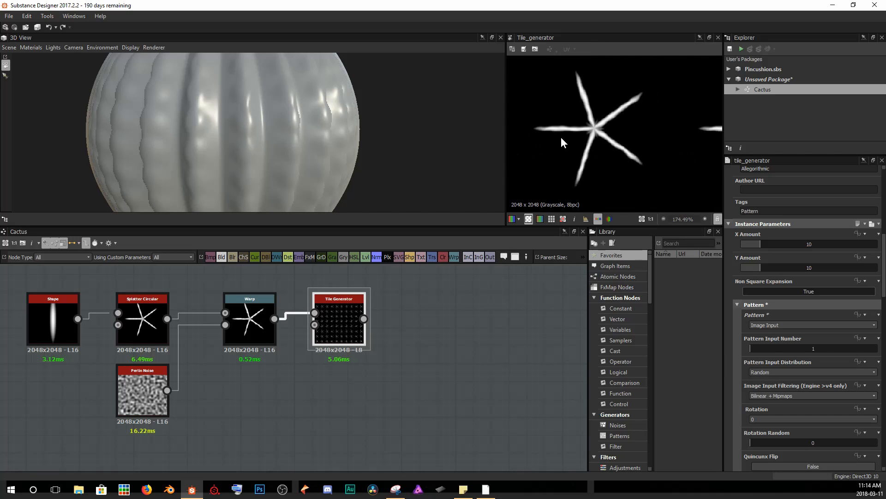
pyautogui.scroll(-1, 605, 97)
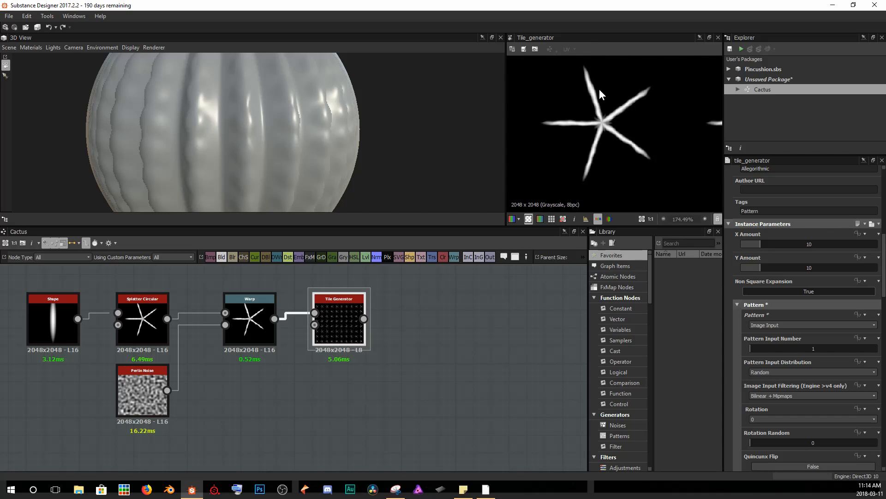
pyautogui.scroll(-13, 572, 151)
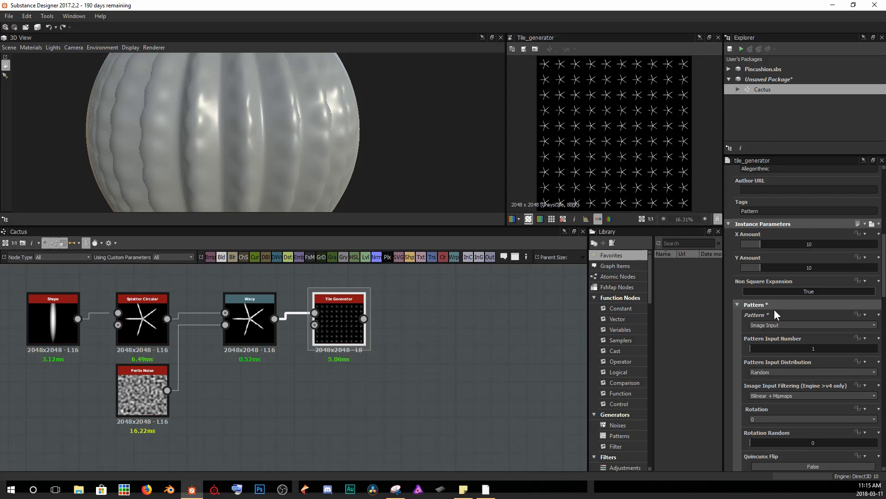
pyautogui.scroll(-5, 358, 394)
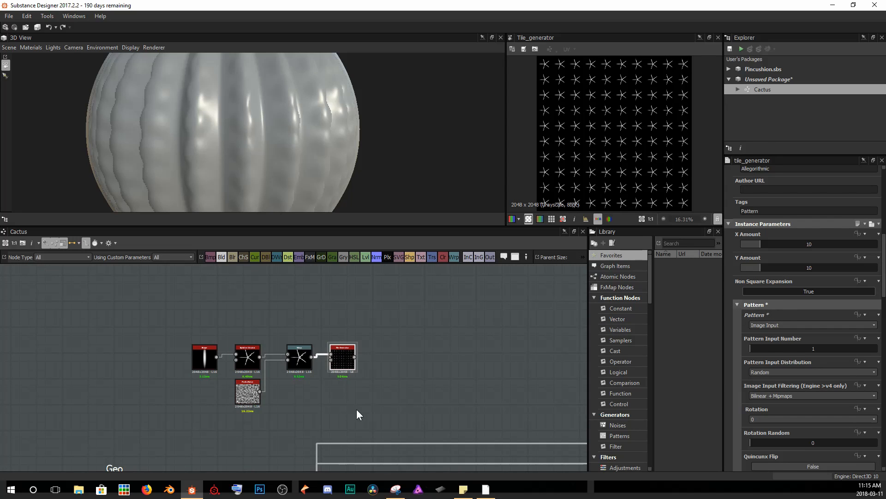
pyautogui.moveTo(358, 411); pyautogui.dragTo(398, 270, button='middle')
pyautogui.moveTo(360, 374); pyautogui.dragTo(378, 289, button='middle')
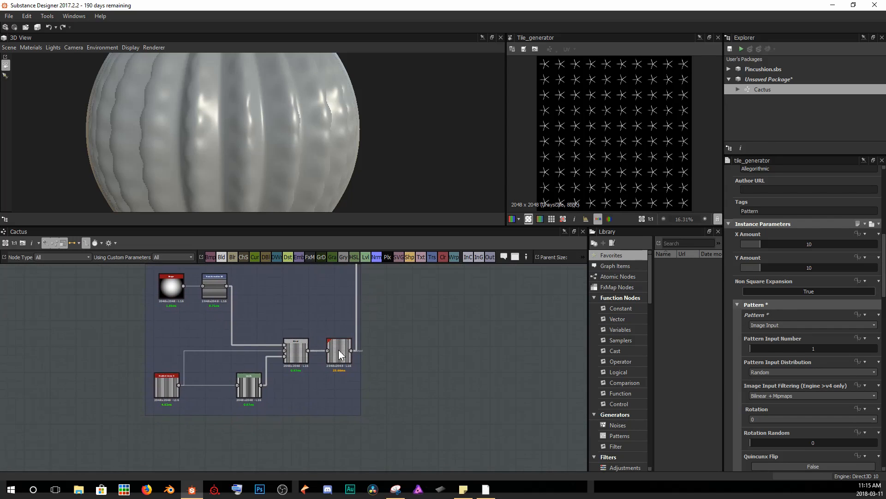
pyautogui.doubleClick(168, 383)
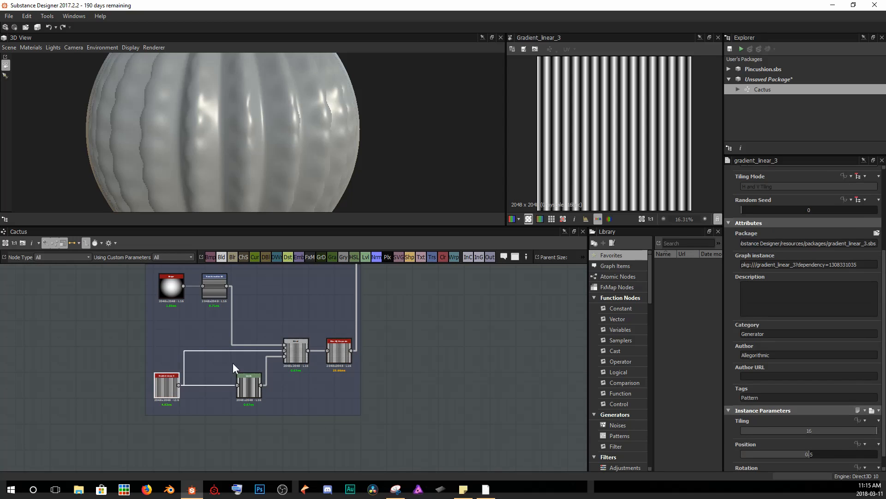
pyautogui.scroll(-1, 786, 400)
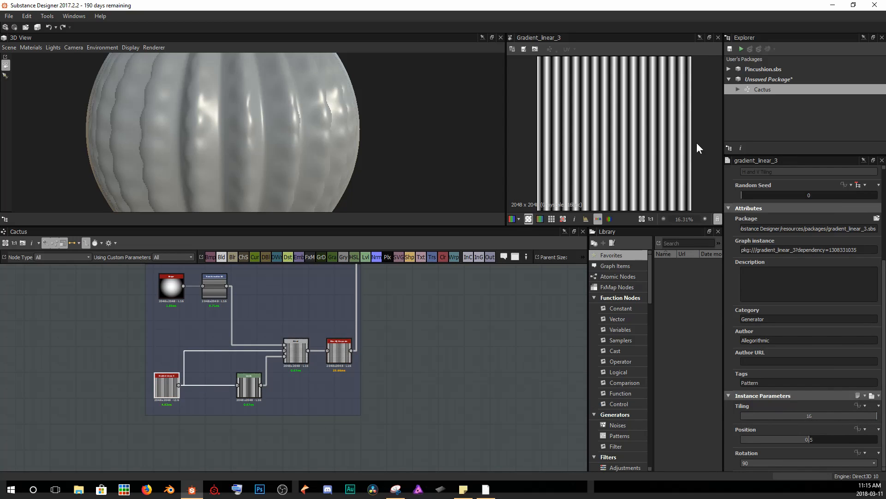
pyautogui.moveTo(455, 337); pyautogui.dragTo(418, 461, button='middle')
pyautogui.moveTo(409, 336); pyautogui.dragTo(405, 401, button='middle')
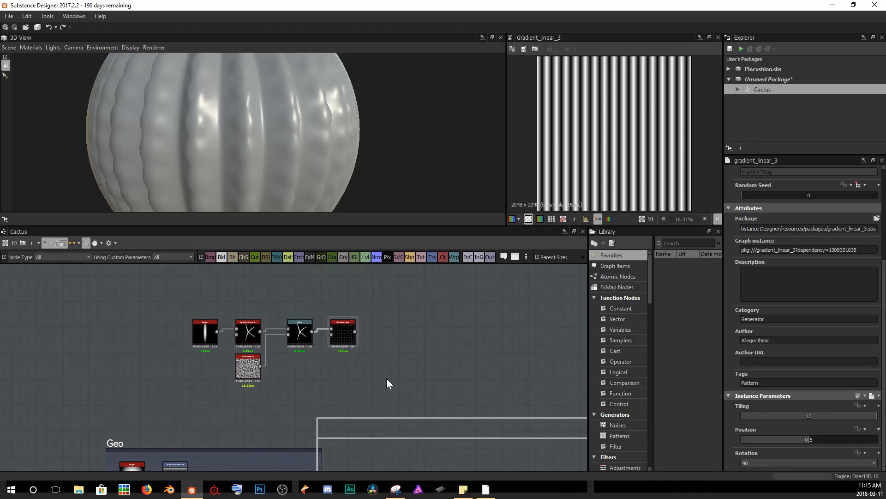
# Set the Tile Generator's X Amount to 16.
pyautogui.click(347, 333)
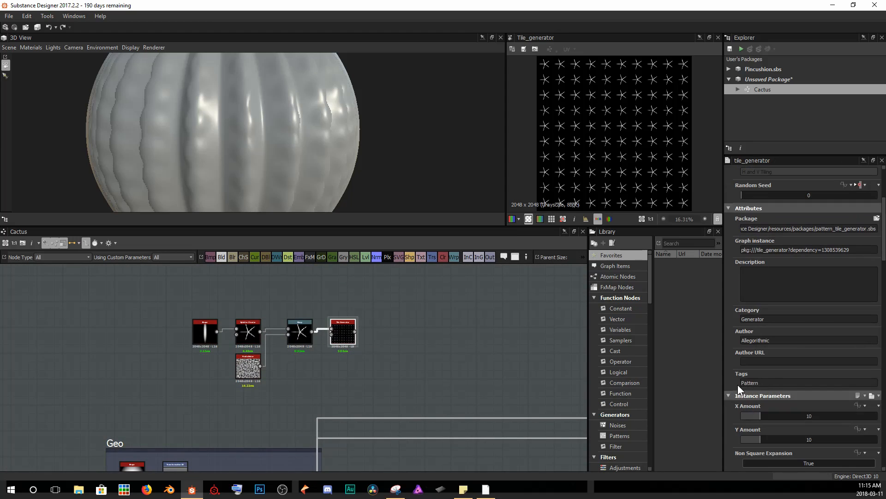
pyautogui.scroll(2, 416, 334)
pyautogui.scroll(-2, 796, 403)
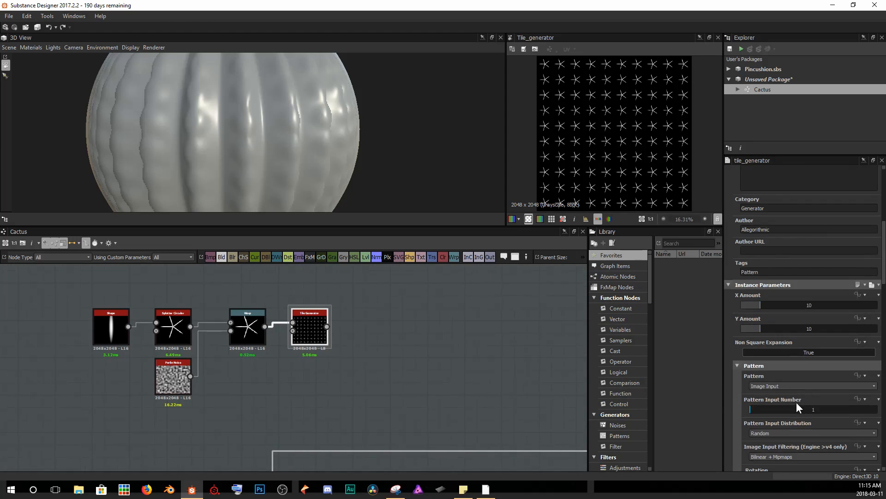
pyautogui.click(780, 306)
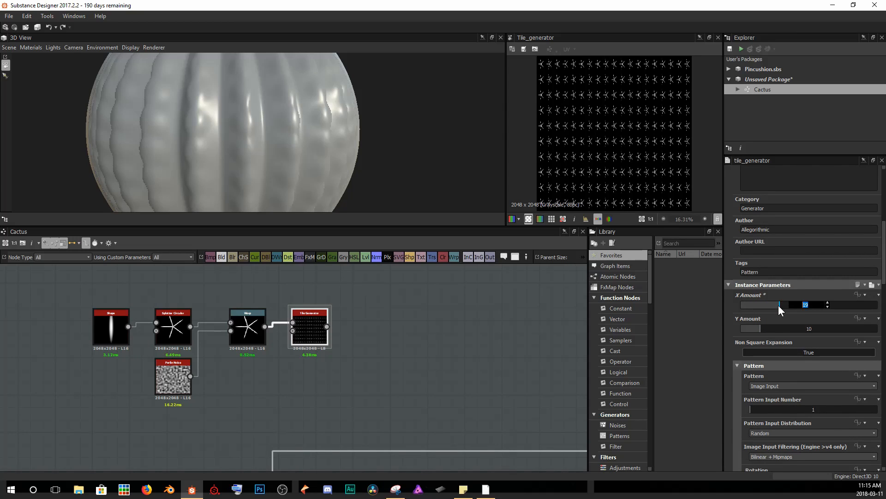
pyautogui.write('16')
pyautogui.press('Return')
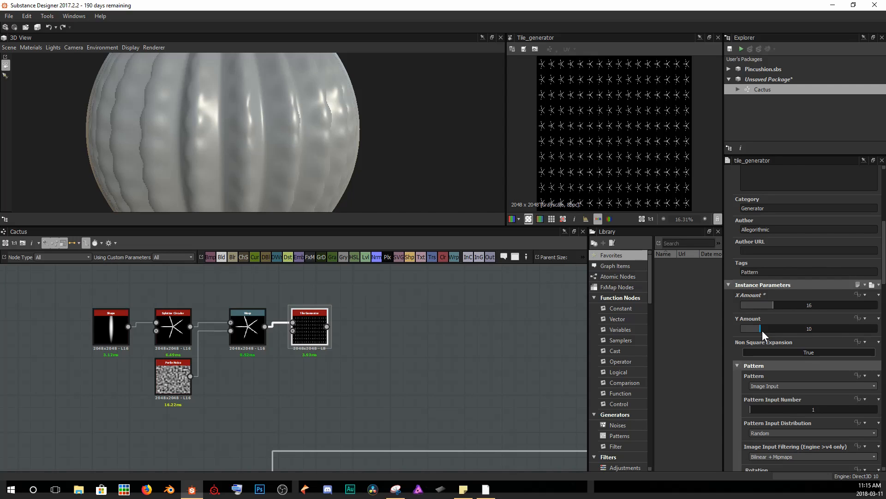
# Set the Tile Generator's Y Amount to 18.
pyautogui.moveTo(763, 330); pyautogui.dragTo(770, 328)
pyautogui.scroll(1, 600, 133)
pyautogui.scroll(9, 600, 133)
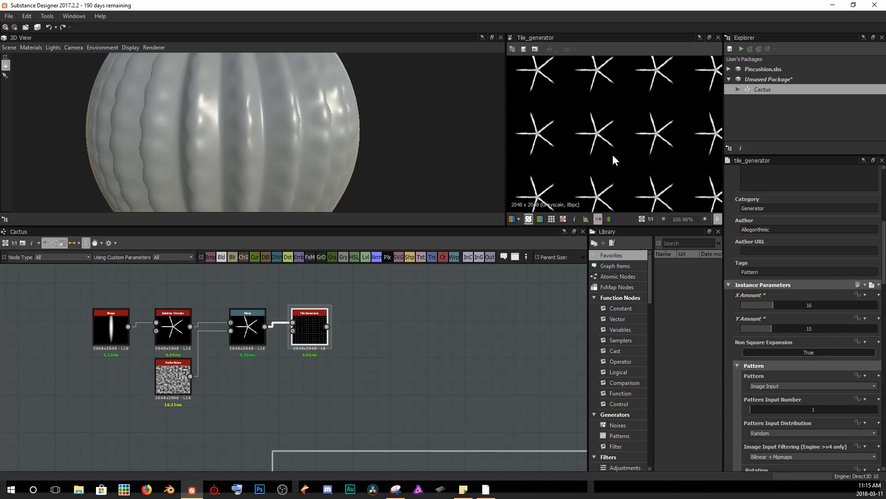
pyautogui.moveTo(760, 332); pyautogui.dragTo(749, 330)
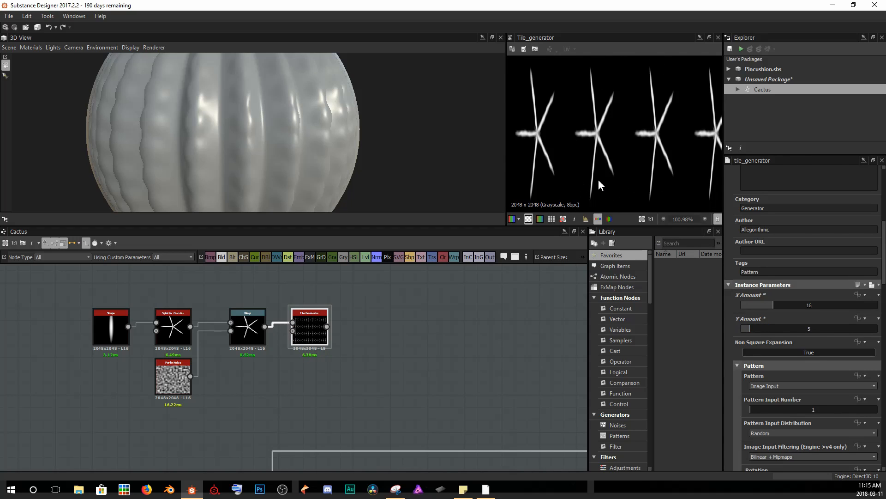
pyautogui.scroll(-10, 592, 130)
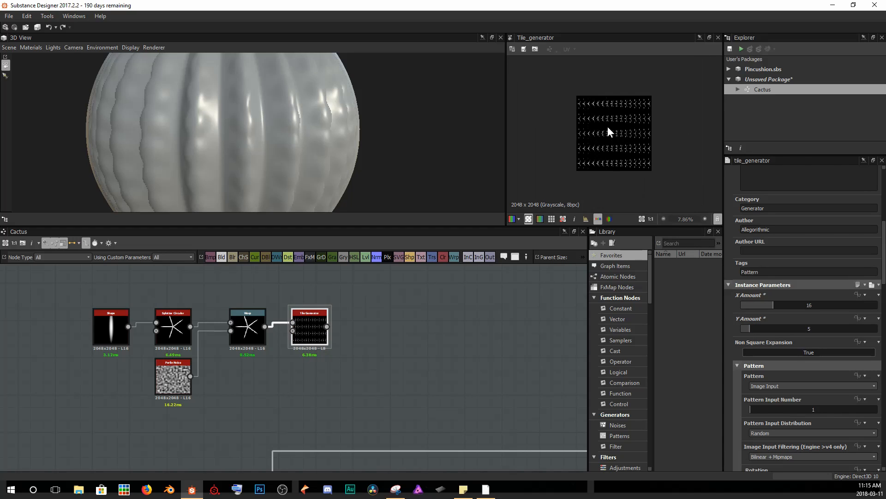
pyautogui.moveTo(748, 326); pyautogui.dragTo(778, 331)
pyautogui.scroll(6, 605, 146)
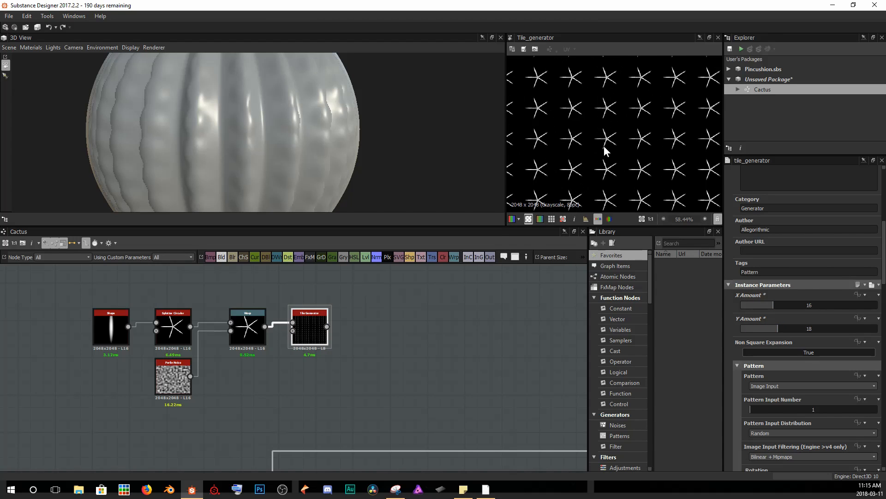
pyautogui.scroll(-3, 604, 146)
pyautogui.scroll(9, 601, 107)
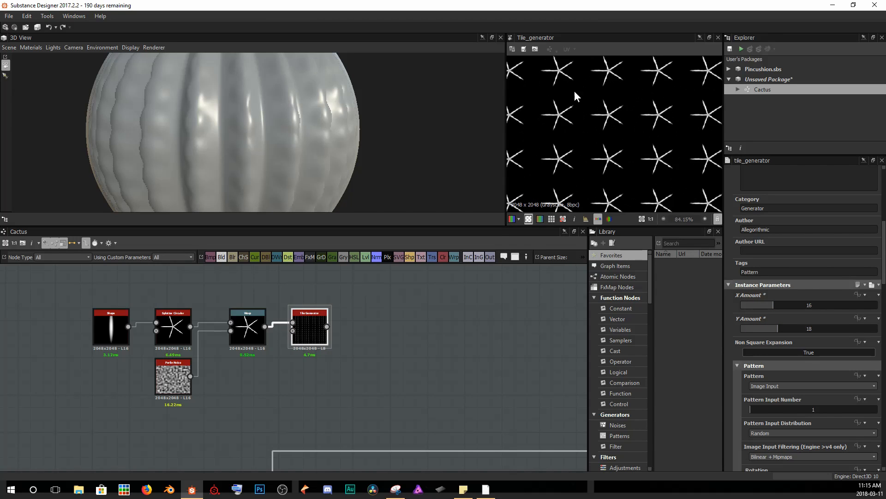
pyautogui.scroll(-8, 600, 141)
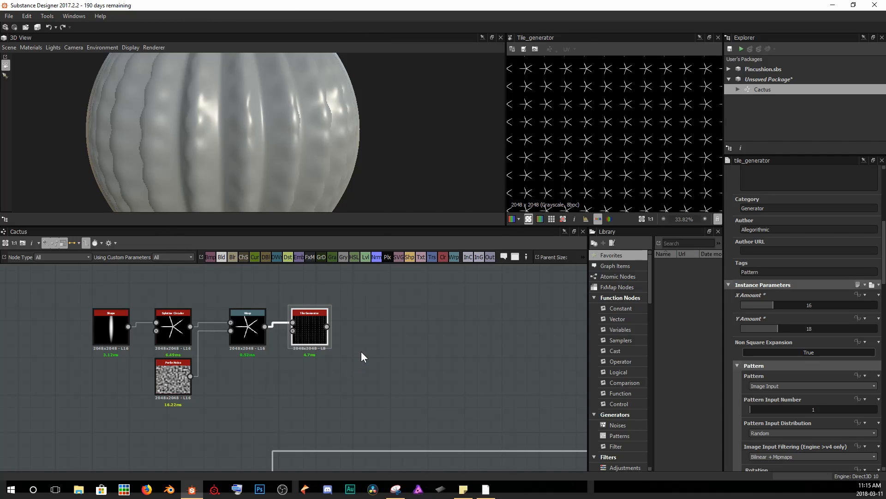
# Add a Blend node, with the Geo ridge chain as background and the Tile Generator as foreground.
pyautogui.scroll(-4, 361, 351)
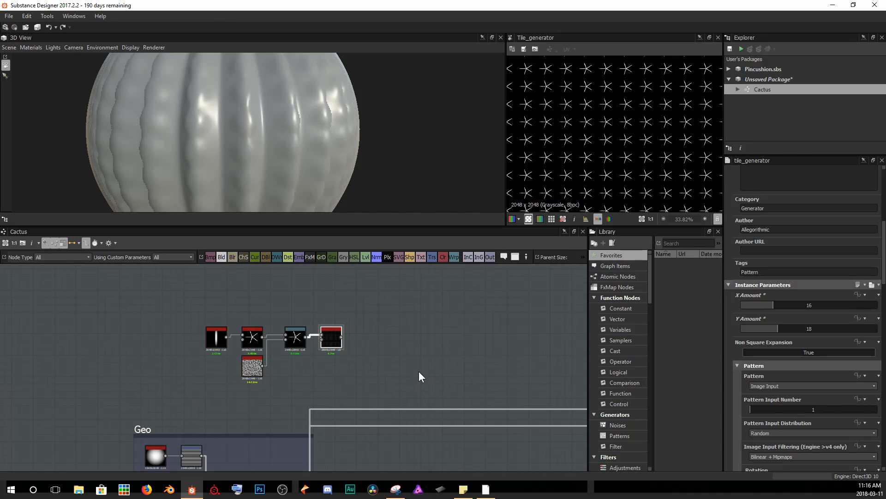
pyautogui.scroll(-2, 237, 345)
pyautogui.moveTo(236, 345); pyautogui.dragTo(268, 337, button='middle')
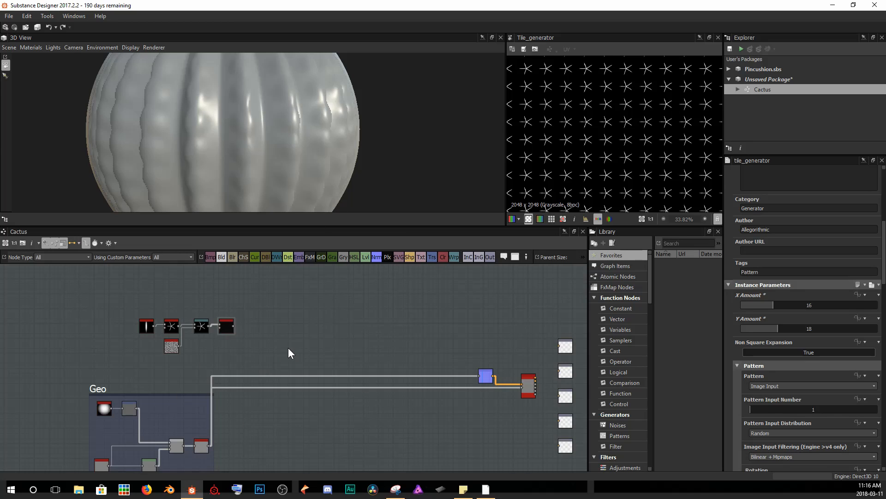
pyautogui.press('space')
pyautogui.write('blend')
pyautogui.press('Return')
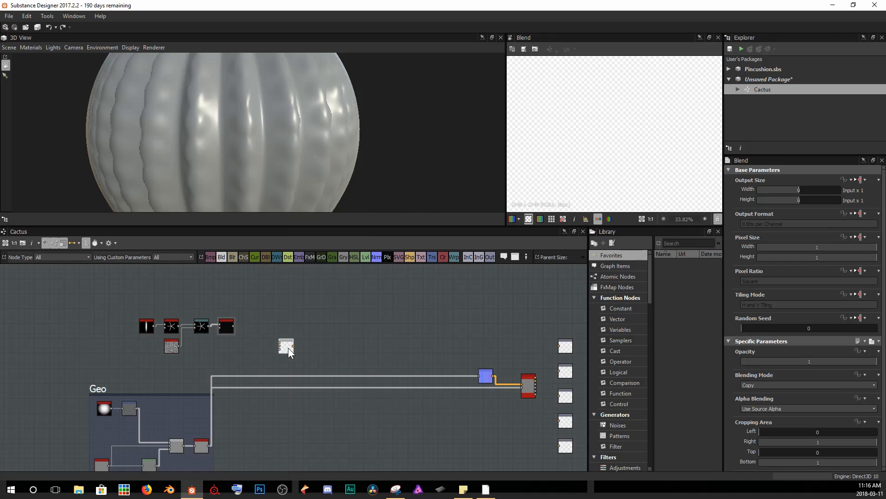
pyautogui.moveTo(207, 445); pyautogui.dragTo(257, 346)
pyautogui.moveTo(241, 405); pyautogui.dragTo(279, 344)
pyautogui.scroll(10, 279, 344)
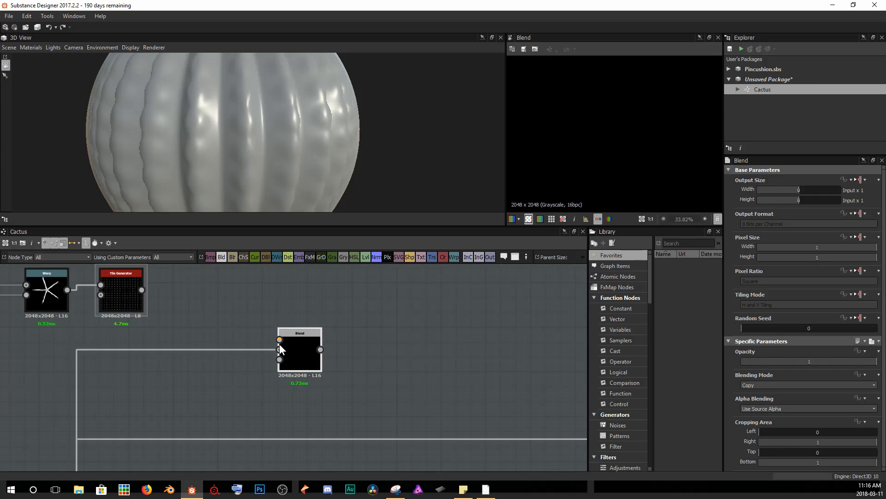
pyautogui.moveTo(312, 346); pyautogui.dragTo(329, 351, button='middle')
pyautogui.scroll(-1, 329, 351)
pyautogui.moveTo(280, 315); pyautogui.dragTo(318, 342, button='middle')
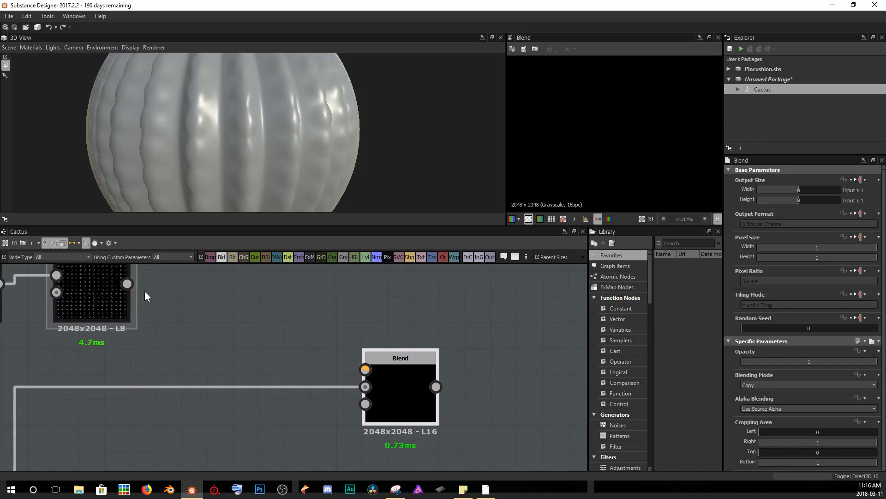
pyautogui.moveTo(131, 285); pyautogui.dragTo(361, 367)
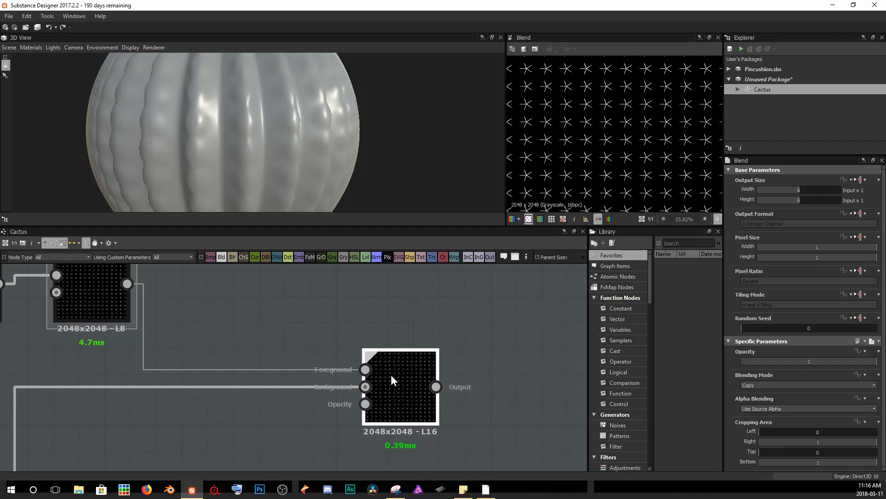
# Set the Blend node's Blending Mode to Screen.
pyautogui.click(757, 385)
pyautogui.scroll(-2, 777, 431)
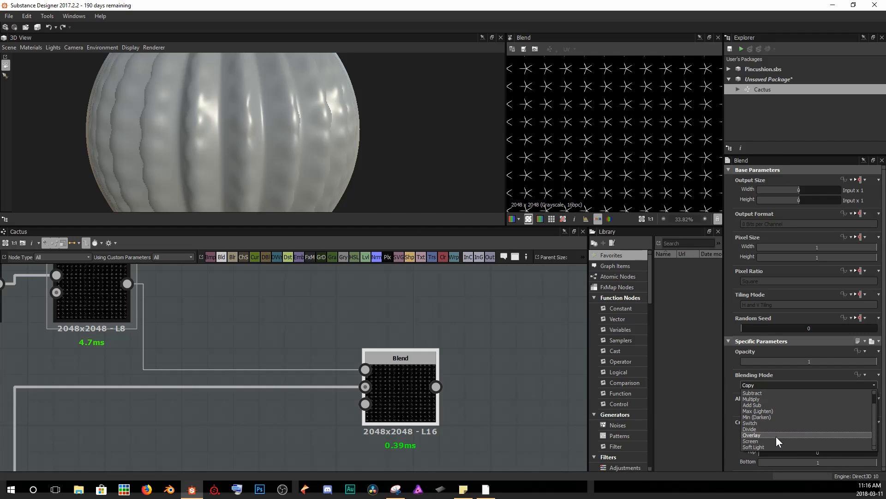
pyautogui.click(775, 439)
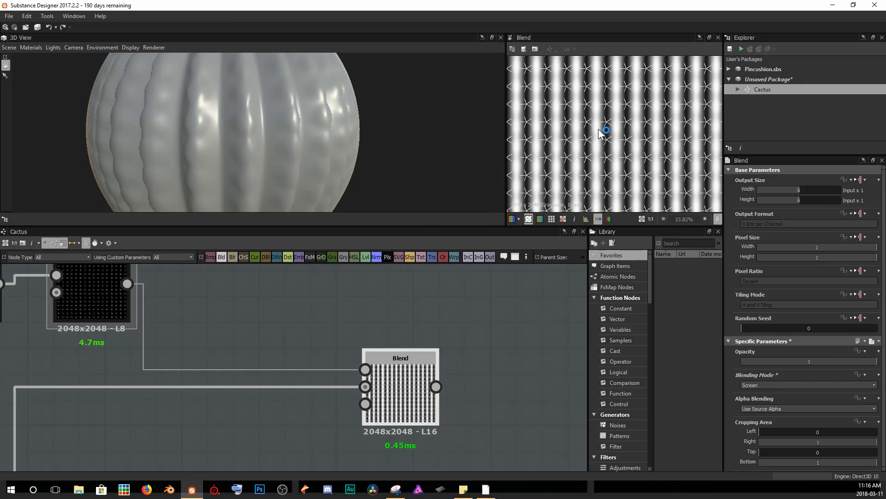
pyautogui.scroll(-2, 600, 132)
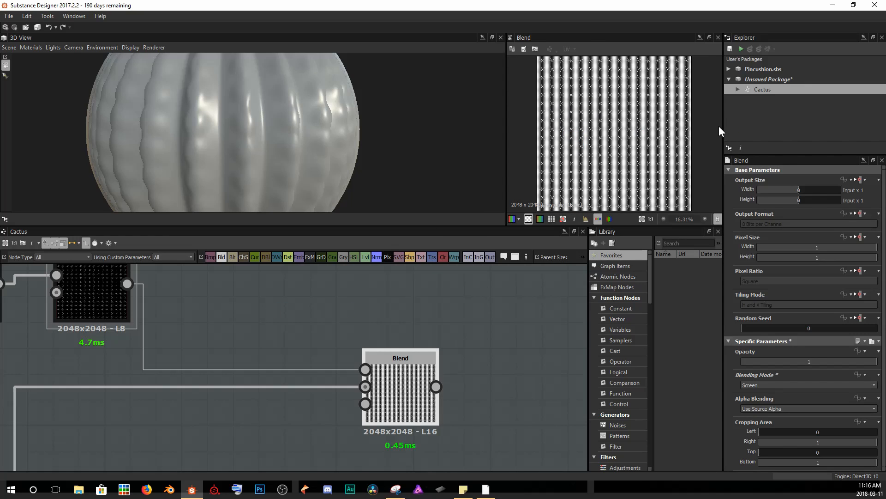
pyautogui.scroll(4, 609, 157)
pyautogui.moveTo(615, 158); pyautogui.dragTo(624, 158, button='middle')
pyautogui.moveTo(177, 296); pyautogui.dragTo(341, 350, button='middle')
pyautogui.click(259, 346)
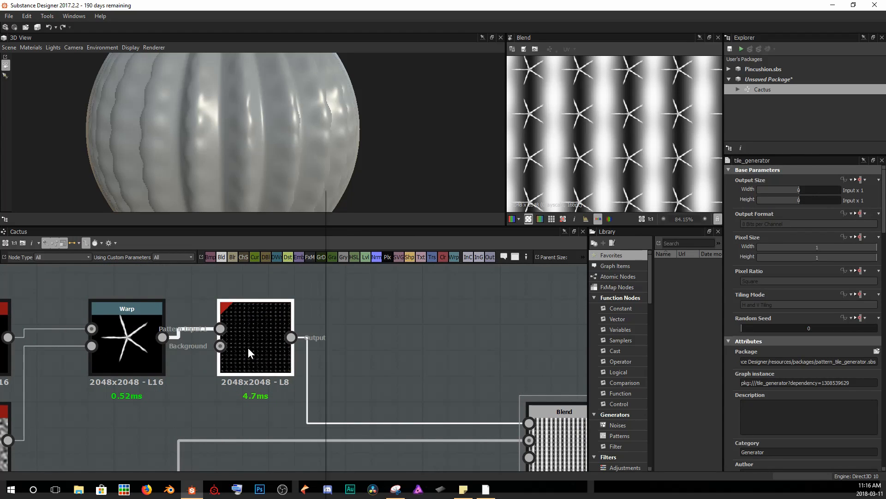
# Insert a Safe Transform Grayscale node between the Tile Generator and the Blend node.
pyautogui.press('space')
pyautogui.write('safe')
pyautogui.press('Down')
pyautogui.press('Return')
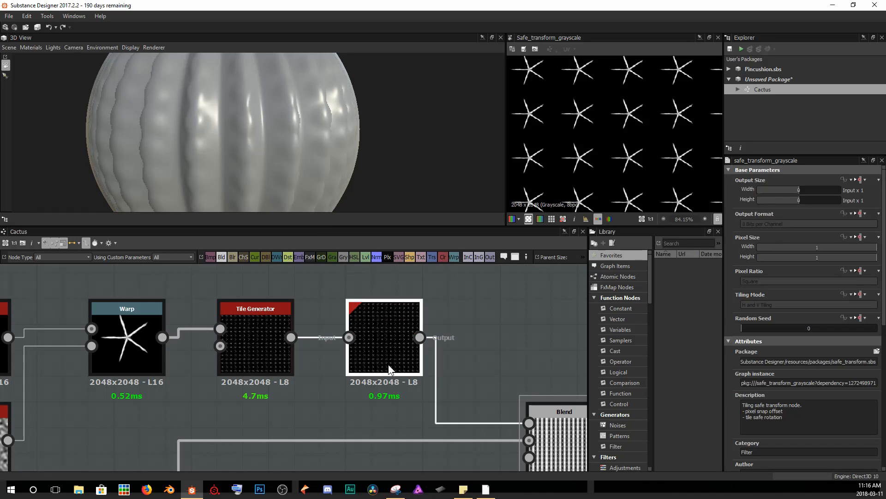
# Set the Safe Transform node's Offset X to 0.03.
pyautogui.scroll(-9, 799, 349)
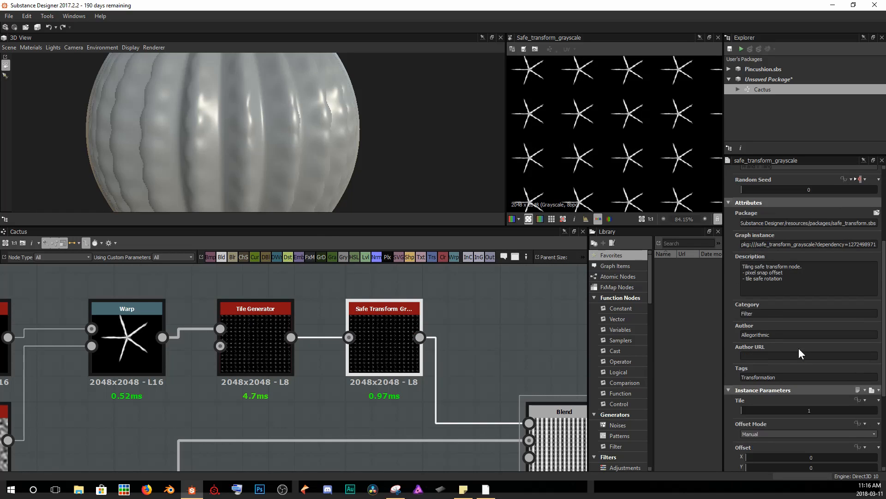
pyautogui.doubleClick(561, 441)
pyautogui.moveTo(548, 367); pyautogui.dragTo(391, 331, button='middle')
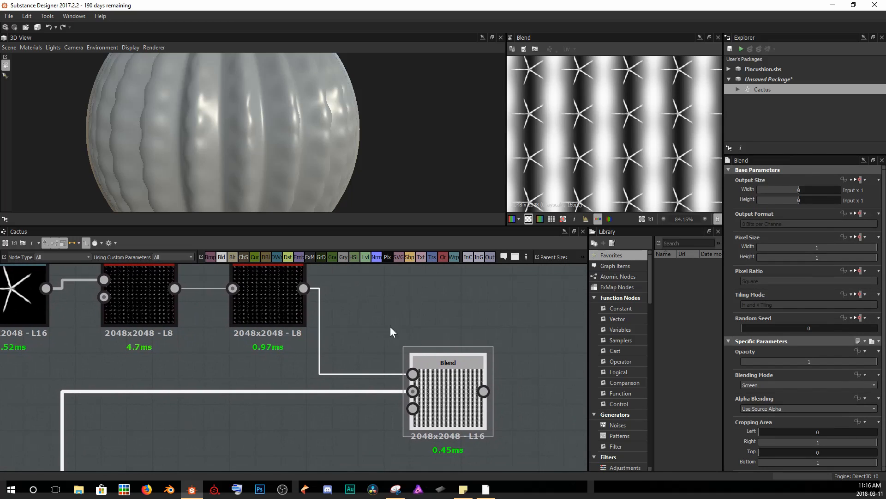
pyautogui.click(265, 303)
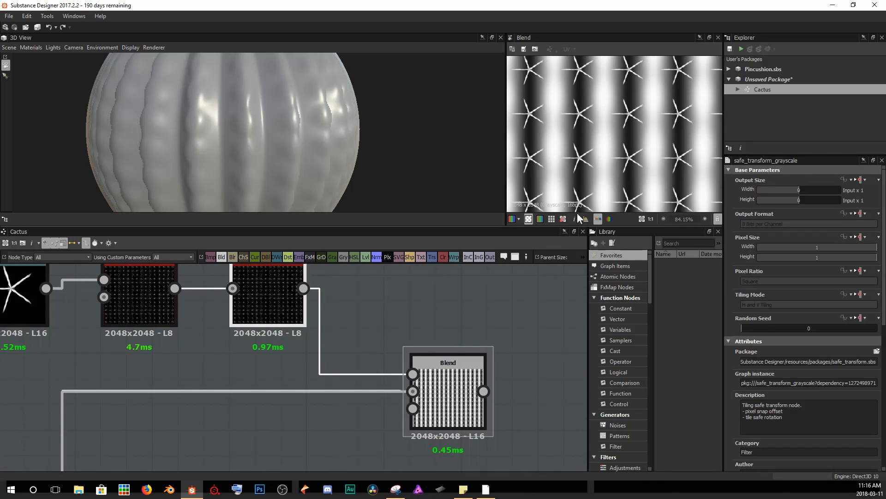
pyautogui.moveTo(347, 312); pyautogui.dragTo(311, 343, button='middle')
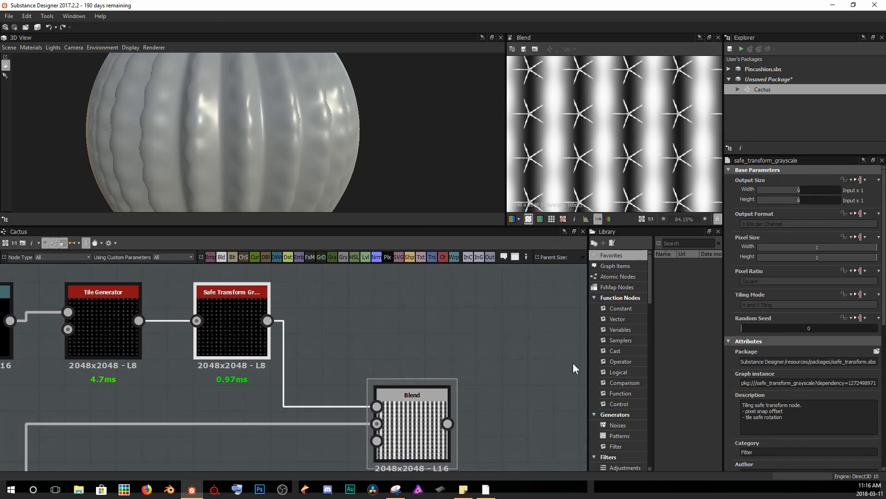
pyautogui.scroll(-5, 780, 357)
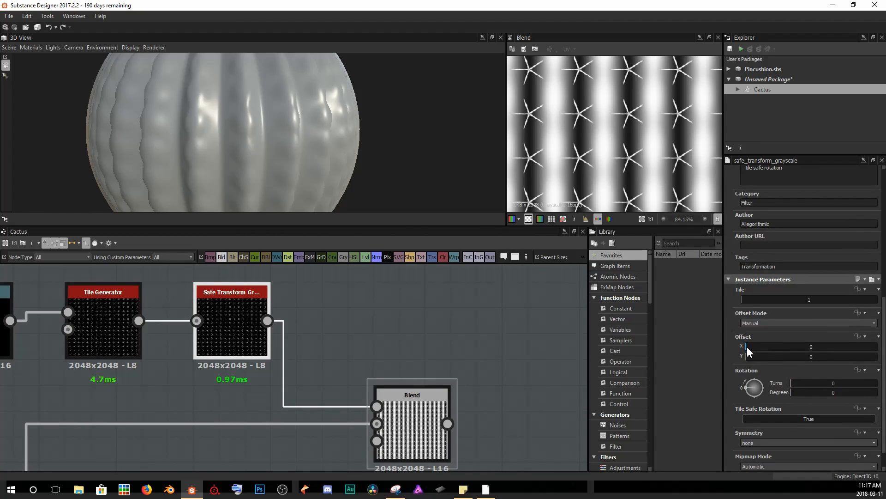
pyautogui.moveTo(747, 346); pyautogui.dragTo(750, 347)
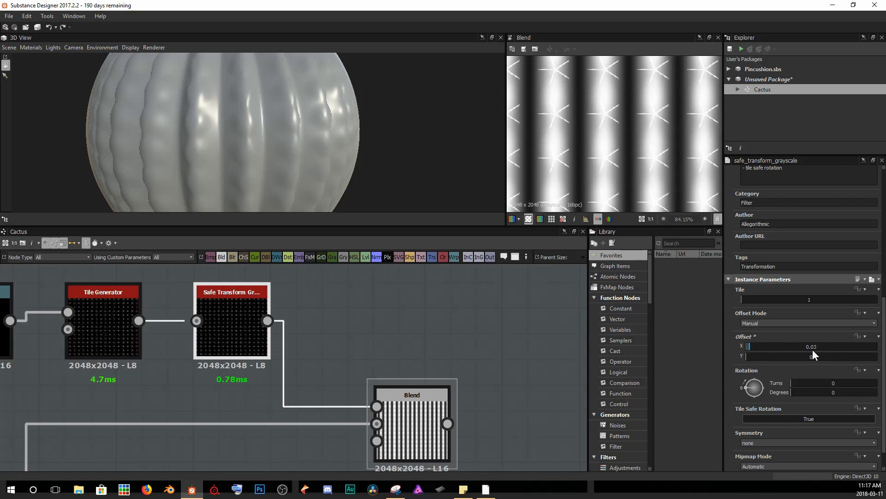
# Inspect the blended spine and ridge pattern closely in the 2D view.
pyautogui.scroll(-3, 655, 185)
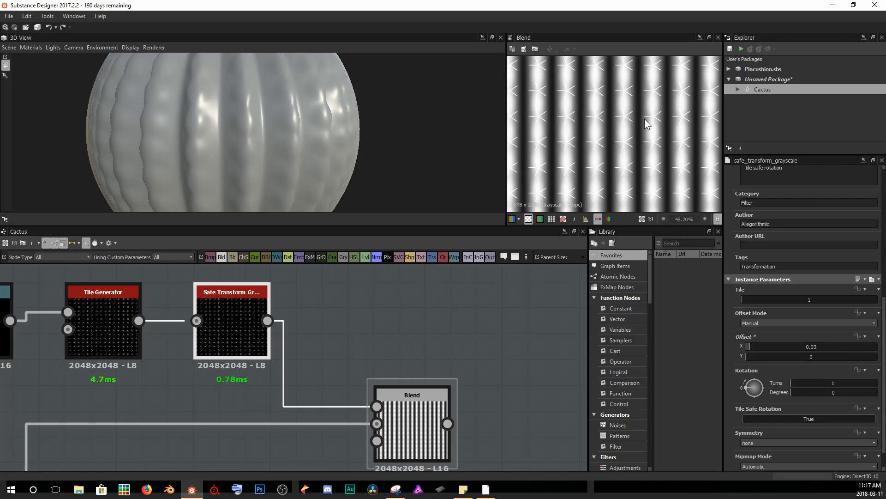
pyautogui.moveTo(671, 118); pyautogui.dragTo(591, 131, button='middle')
pyautogui.moveTo(674, 127); pyautogui.dragTo(585, 138, button='middle')
pyautogui.scroll(3, 627, 149)
pyautogui.scroll(2, 648, 159)
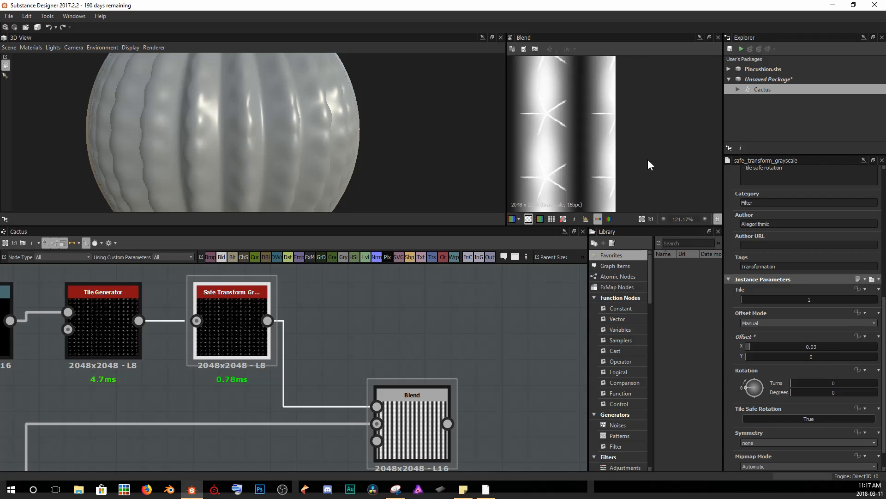
pyautogui.press('space')
pyautogui.scroll(2, 594, 150)
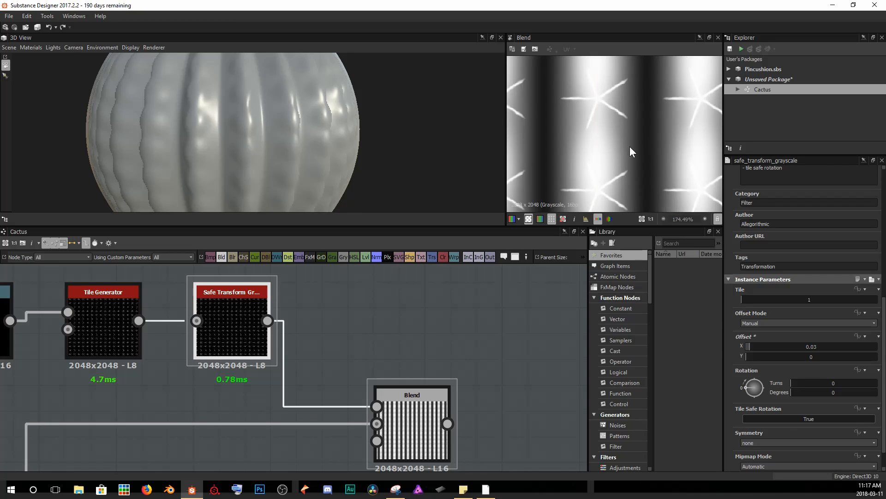
pyautogui.scroll(2, 589, 124)
pyautogui.moveTo(604, 156); pyautogui.dragTo(611, 91, button='middle')
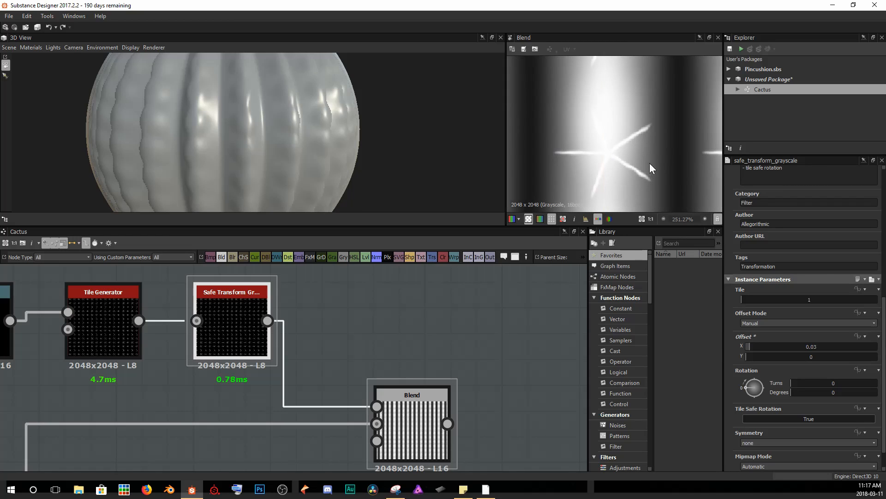
pyautogui.scroll(-16, 638, 157)
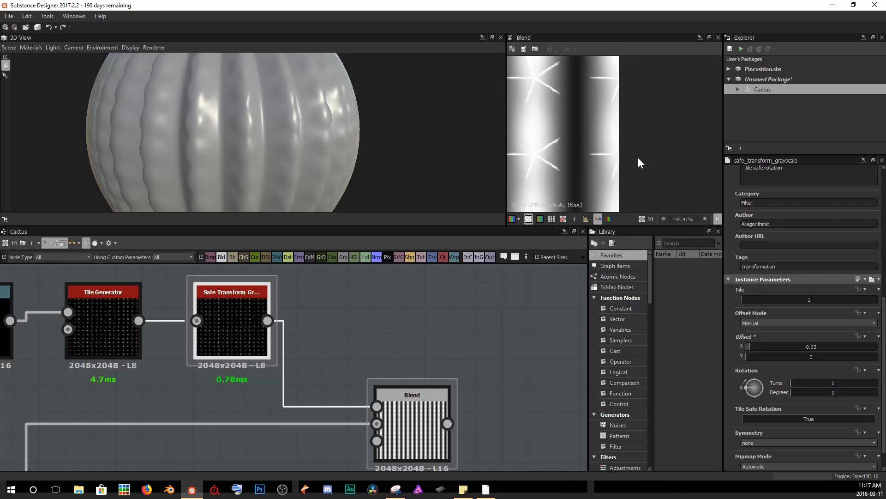
pyautogui.scroll(-1, 571, 149)
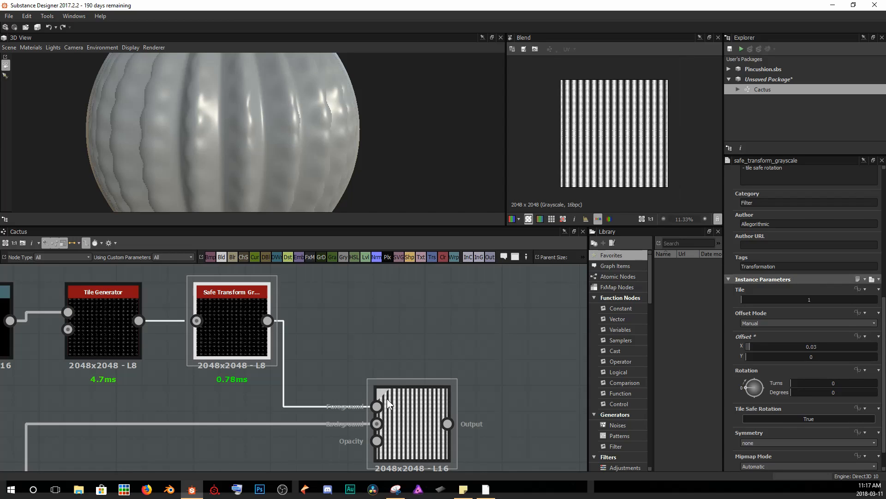
# Reroute the normal and height inputs of the material so they take the Blend node's output instead of the ridge chain.
pyautogui.scroll(-5, 386, 398)
pyautogui.moveTo(406, 386); pyautogui.dragTo(404, 339, button='middle')
pyautogui.moveTo(169, 295); pyautogui.dragTo(247, 292)
pyautogui.moveTo(399, 364); pyautogui.dragTo(472, 384)
pyautogui.moveTo(406, 363); pyautogui.dragTo(126, 301, button='middle')
pyautogui.scroll(-1, 209, 303)
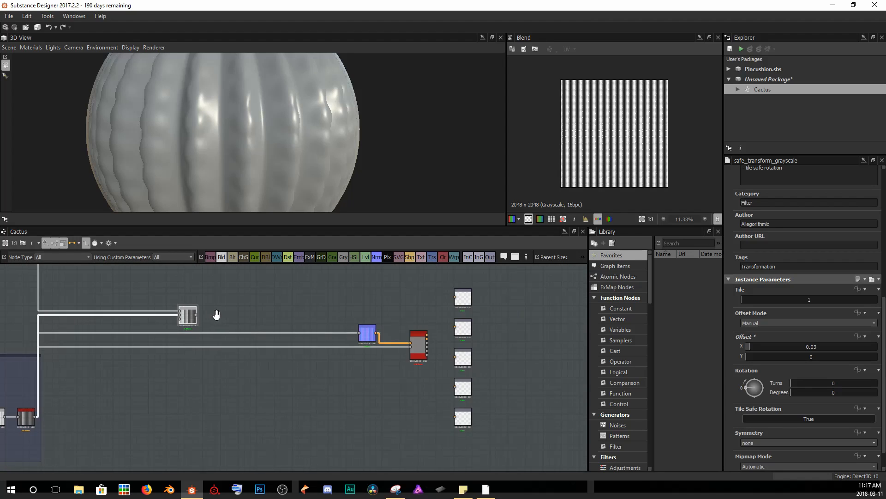
pyautogui.moveTo(215, 313); pyautogui.dragTo(247, 318, button='middle')
pyautogui.moveTo(223, 322); pyautogui.dragTo(442, 347)
pyautogui.click(395, 340)
# Set the Tile Generator's Scale Random to 0.23.
pyautogui.moveTo(350, 162); pyautogui.dragTo(179, 142)
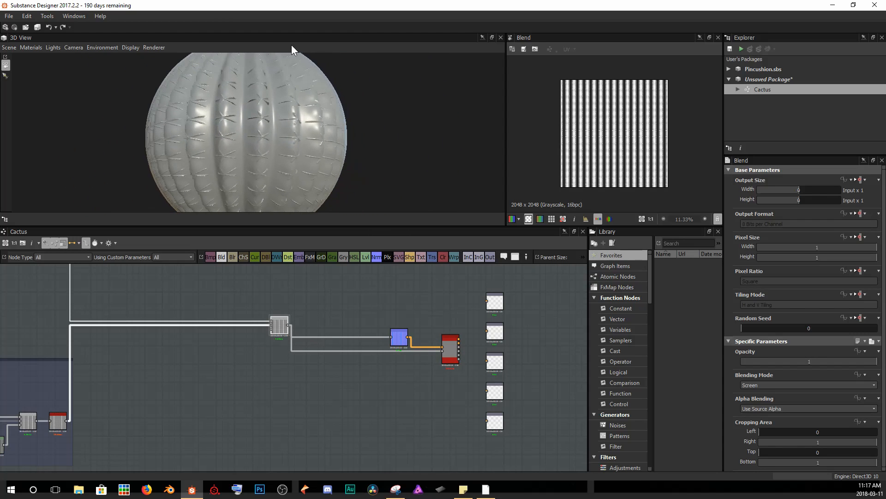
pyautogui.moveTo(240, 123)
pyautogui.mouseDown()
pyautogui.moveTo(252, 113)
pyautogui.moveTo(295, 133)
pyautogui.moveTo(239, 137)
pyautogui.moveTo(252, 126)
pyautogui.mouseUp()
pyautogui.scroll(5, 279, 137)
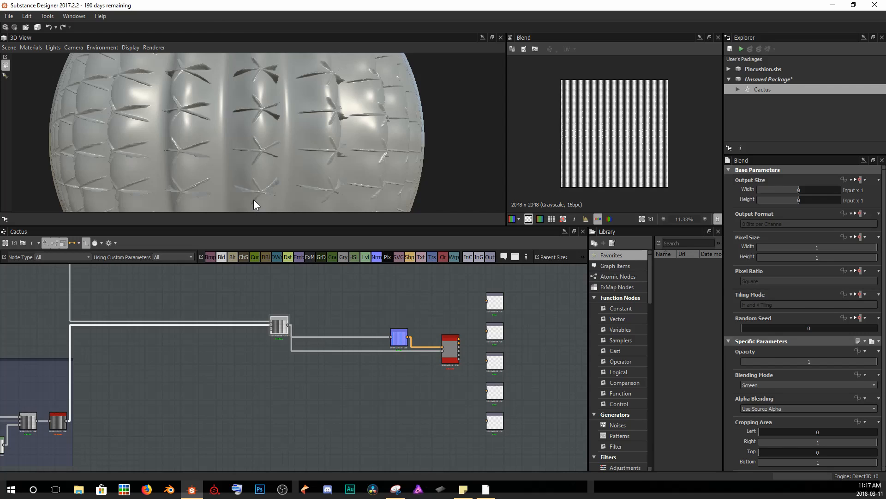
pyautogui.moveTo(124, 312); pyautogui.dragTo(358, 398, button='middle')
pyautogui.scroll(8, 282, 370)
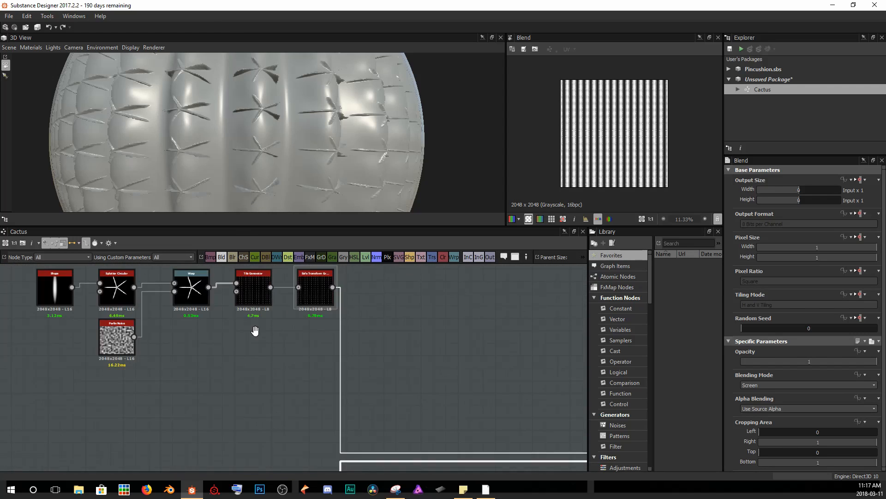
pyautogui.doubleClick(325, 334)
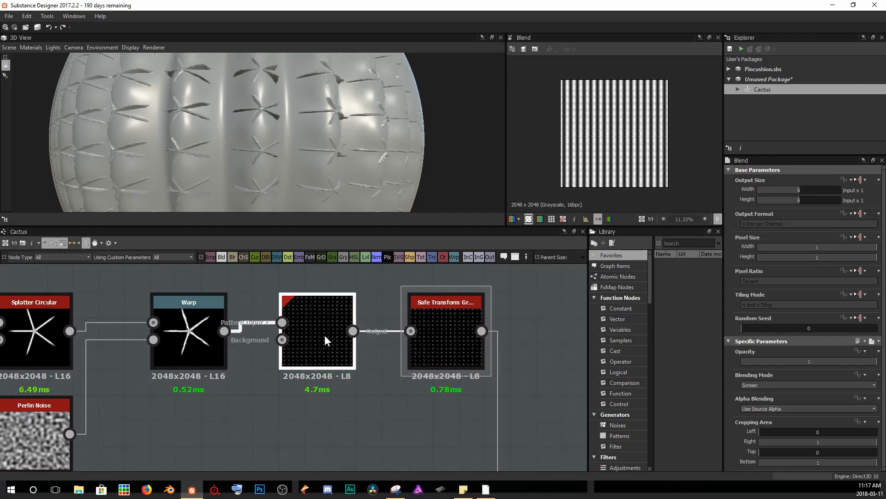
pyautogui.scroll(3, 574, 154)
pyautogui.moveTo(626, 144); pyautogui.dragTo(595, 67, button='middle')
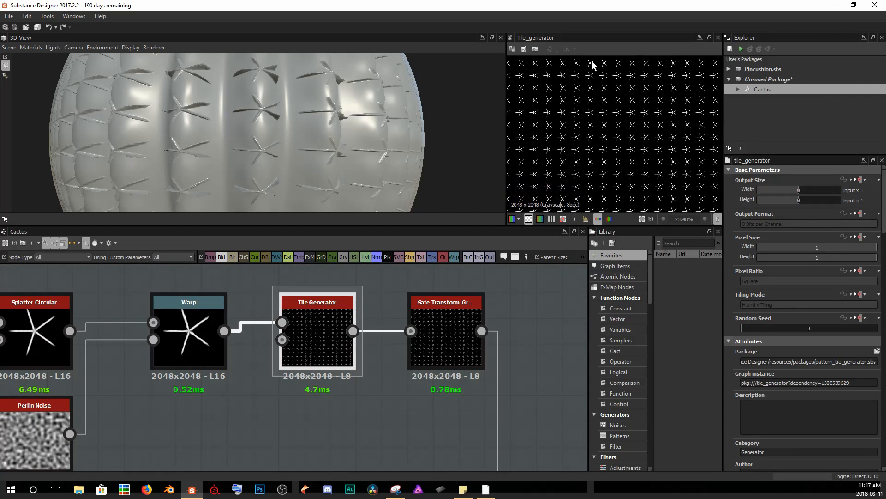
pyautogui.scroll(-10, 806, 367)
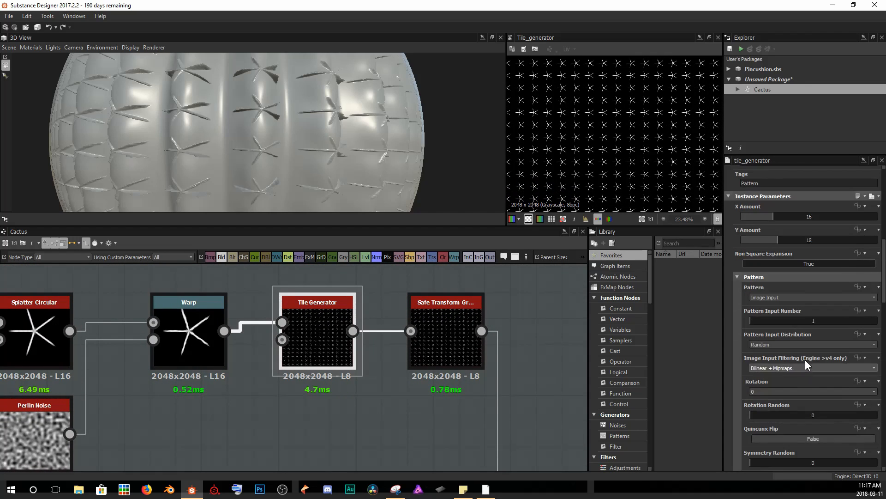
pyautogui.scroll(-3, 823, 344)
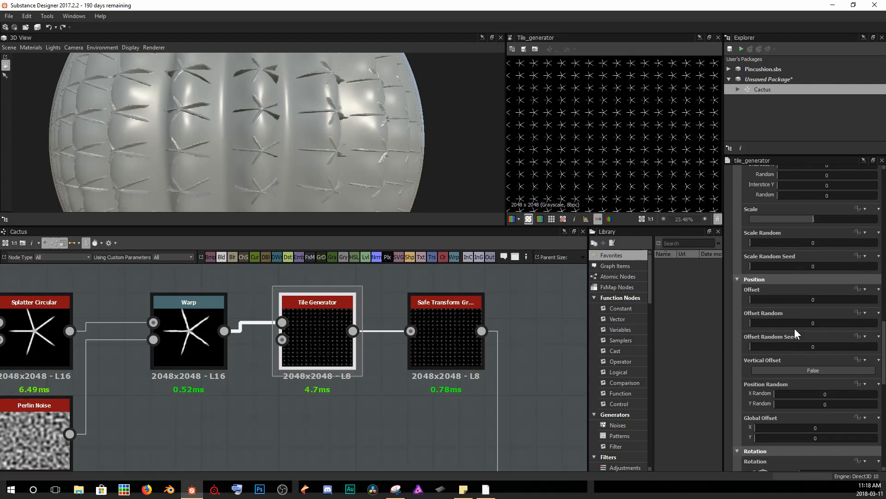
pyautogui.scroll(4, 799, 292)
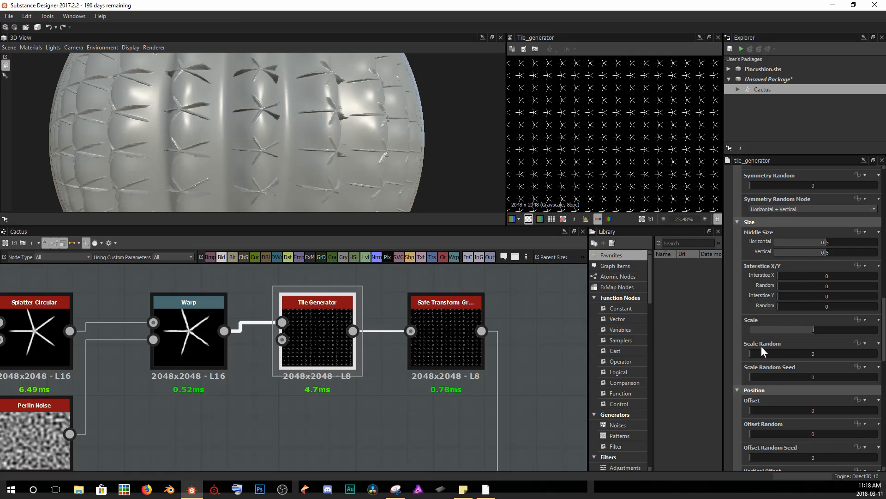
pyautogui.moveTo(752, 350); pyautogui.dragTo(779, 348)
# Set the Tile Generator's Position Y Random to about 0.12.
pyautogui.scroll(4, 636, 180)
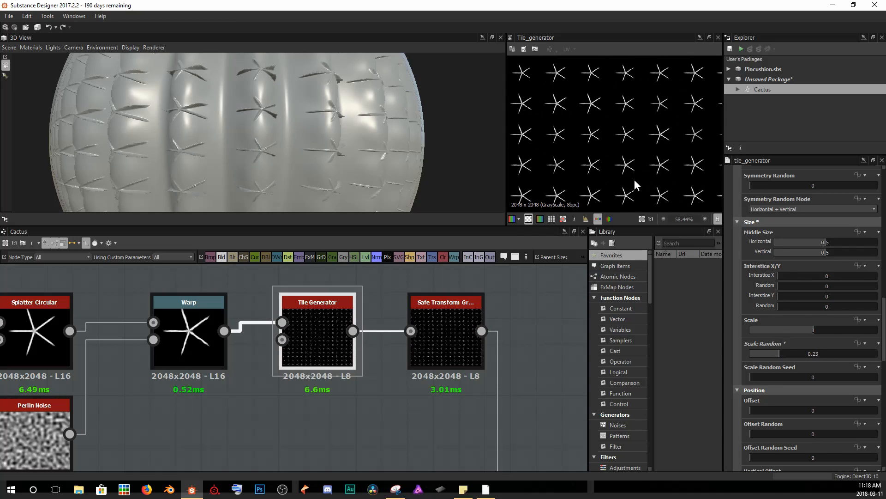
pyautogui.moveTo(635, 169); pyautogui.dragTo(643, 178, button='middle')
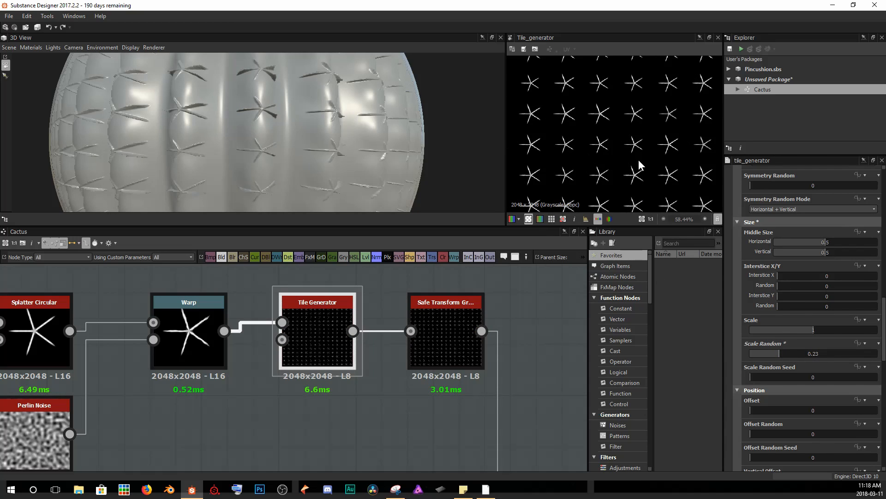
pyautogui.scroll(-5, 809, 385)
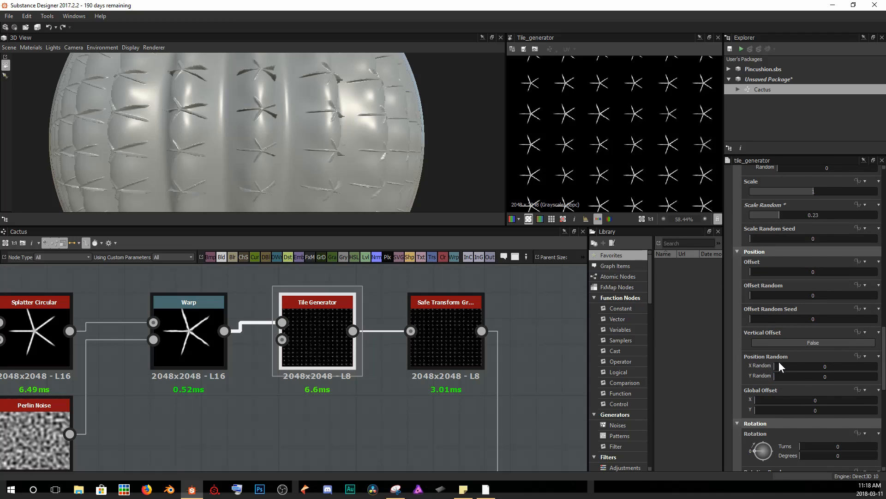
pyautogui.moveTo(774, 375); pyautogui.dragTo(793, 378)
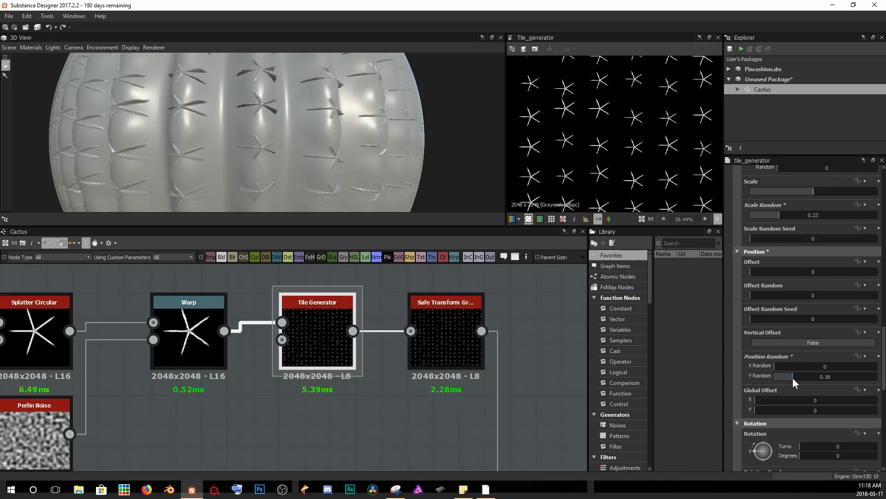
pyautogui.moveTo(792, 377); pyautogui.dragTo(787, 377)
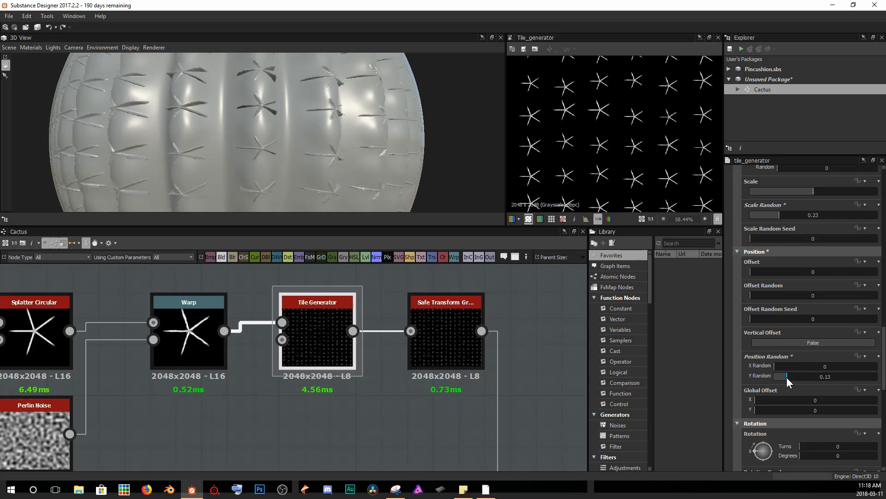
# Set the Tile Generator's Position X Random to 0.02.
pyautogui.moveTo(776, 367); pyautogui.dragTo(836, 369)
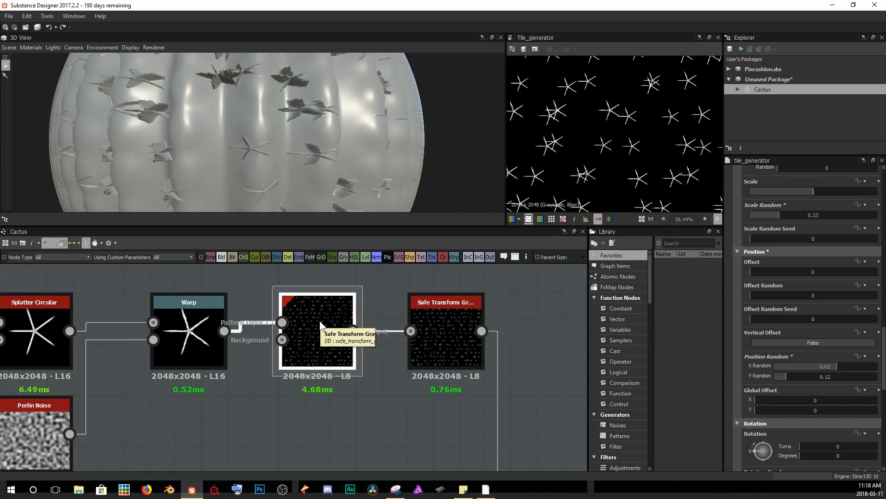
pyautogui.moveTo(831, 367); pyautogui.dragTo(761, 373)
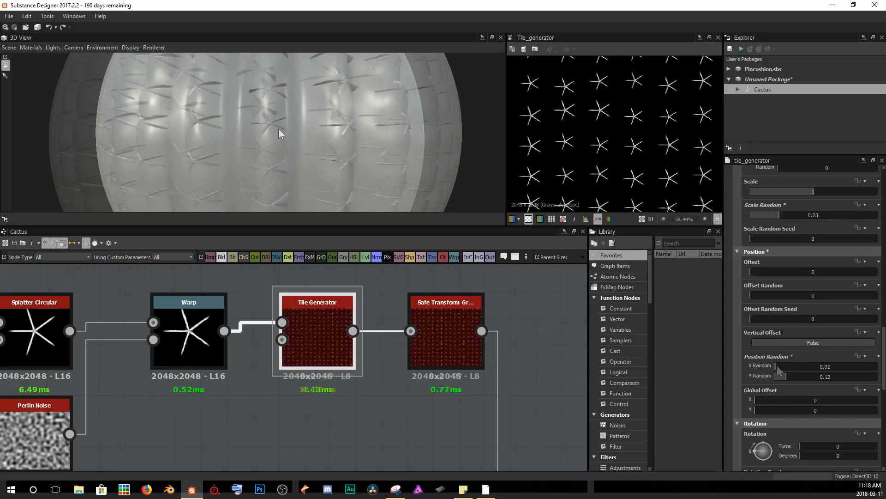
# Set the Tile Generator's Y Amount to 16.
pyautogui.moveTo(317, 118); pyautogui.dragTo(326, 139)
pyautogui.scroll(2, 314, 144)
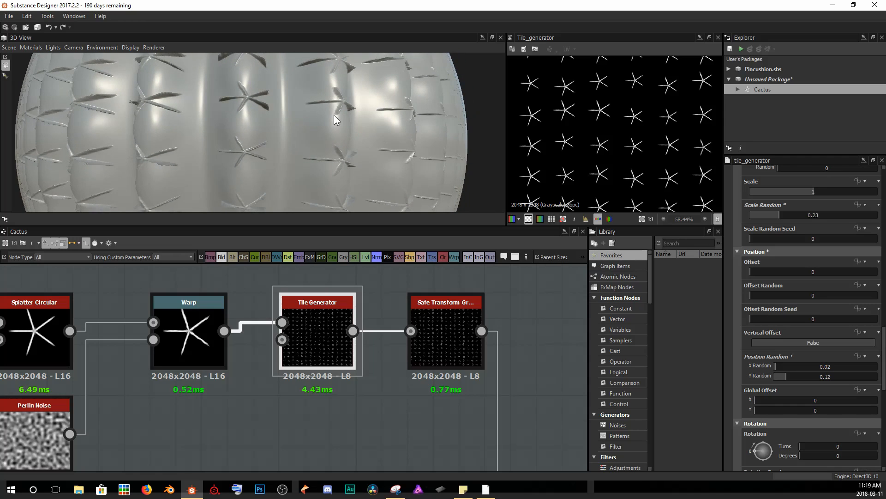
pyautogui.scroll(3, 333, 117)
pyautogui.moveTo(359, 120); pyautogui.dragTo(362, 49)
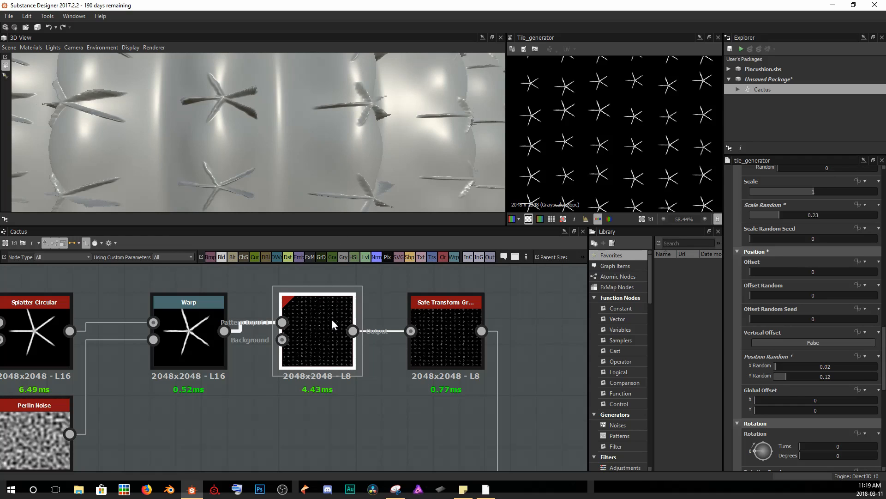
pyautogui.scroll(10, 856, 337)
pyautogui.scroll(8, 854, 335)
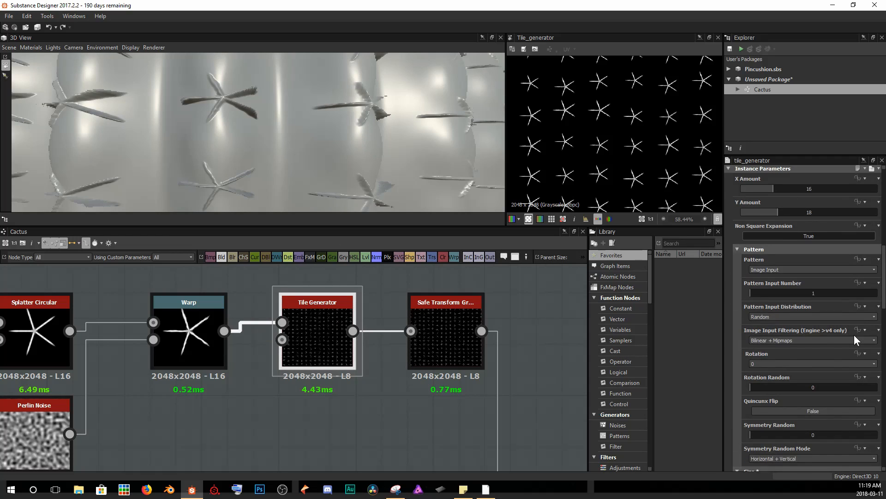
pyautogui.moveTo(777, 322); pyautogui.dragTo(770, 322)
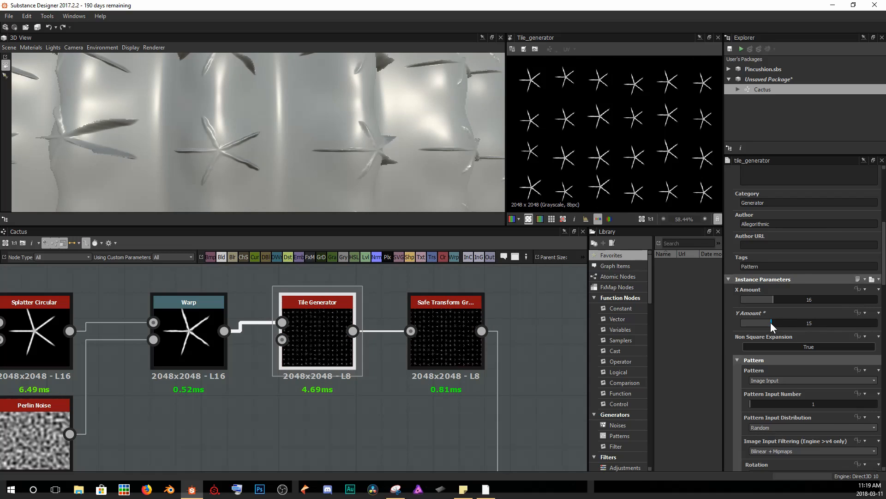
pyautogui.scroll(-3, 383, 130)
pyautogui.moveTo(383, 130); pyautogui.dragTo(362, 141)
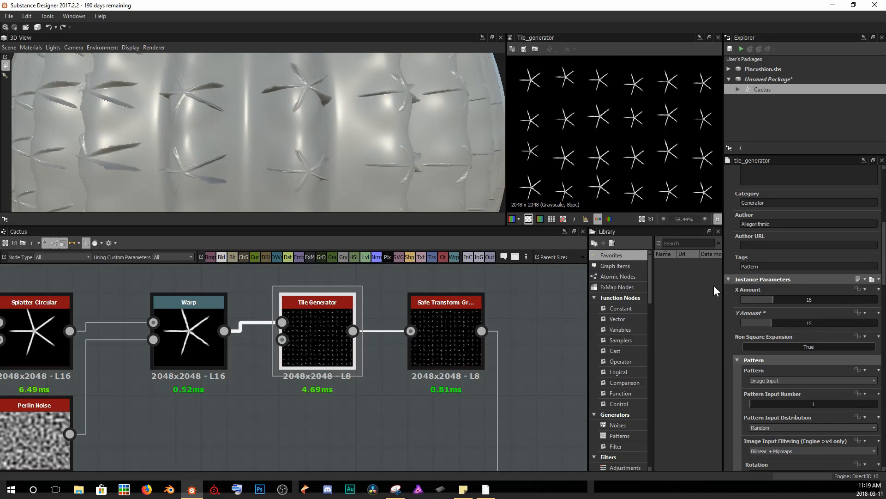
pyautogui.moveTo(773, 322); pyautogui.dragTo(774, 322)
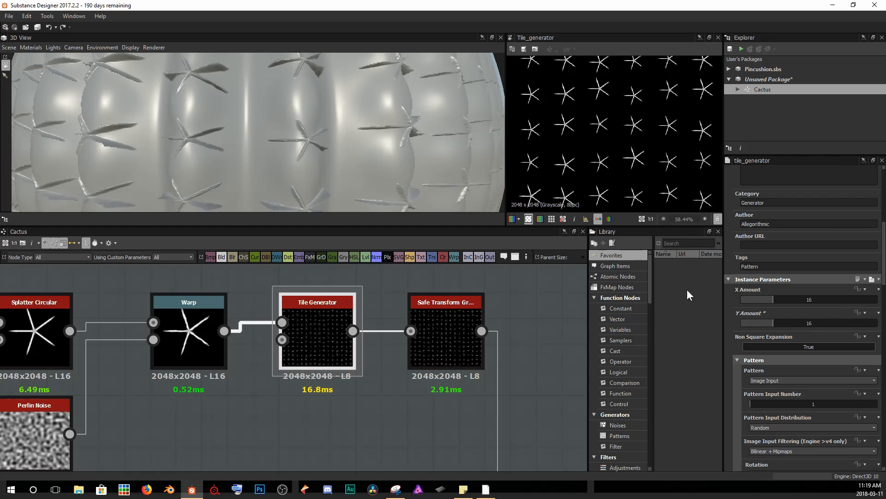
# Set the Tile Generator's Y Amount to 17.
pyautogui.moveTo(777, 325); pyautogui.dragTo(777, 324)
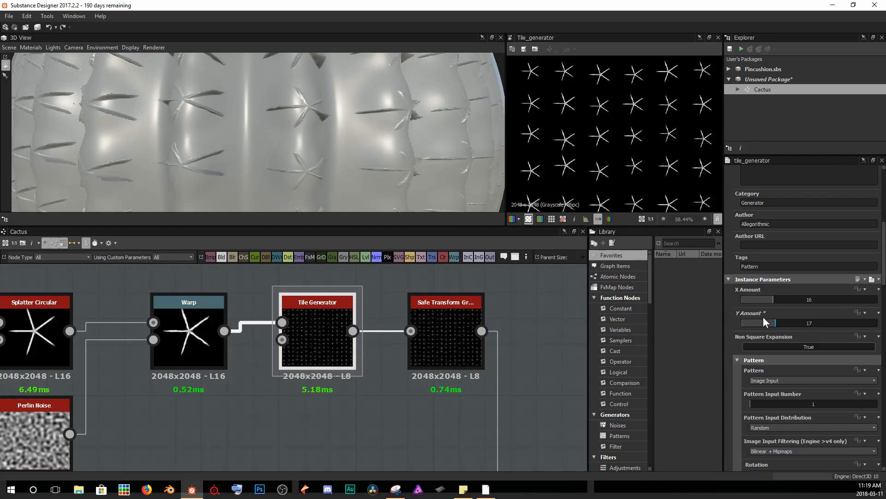
pyautogui.moveTo(396, 160); pyautogui.dragTo(307, 139)
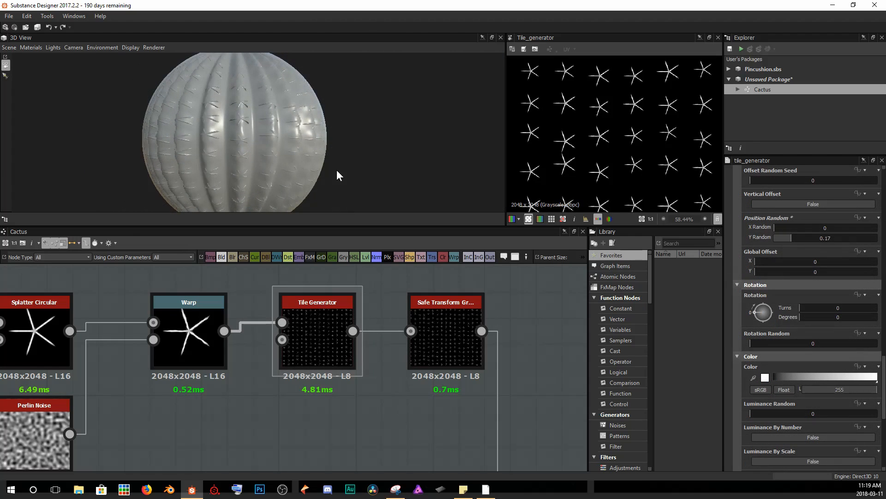
pyautogui.scroll(10, 242, 124)
pyautogui.moveTo(204, 112); pyautogui.dragTo(92, 187)
pyautogui.moveTo(239, 171); pyautogui.dragTo(229, 89)
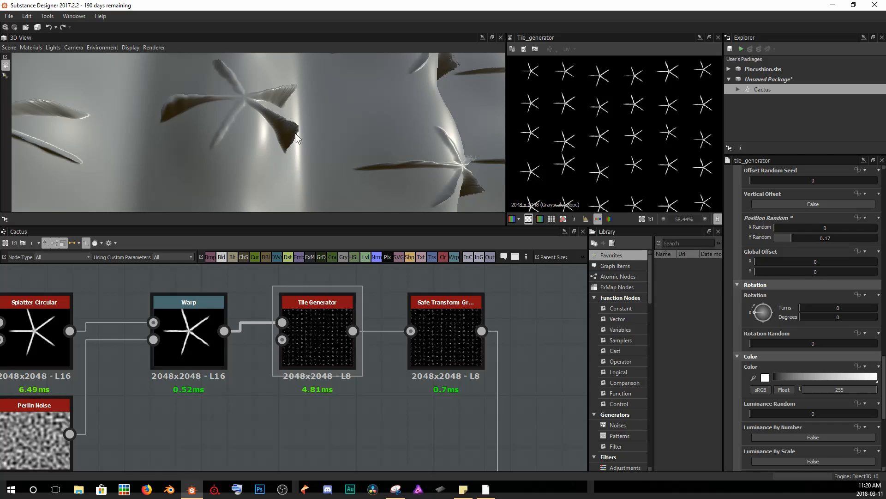
# Insert a Blur node after the Safe Transform Grayscale node in the spine chain.
pyautogui.scroll(-4, 287, 162)
pyautogui.scroll(-4, 344, 317)
pyautogui.click(345, 316)
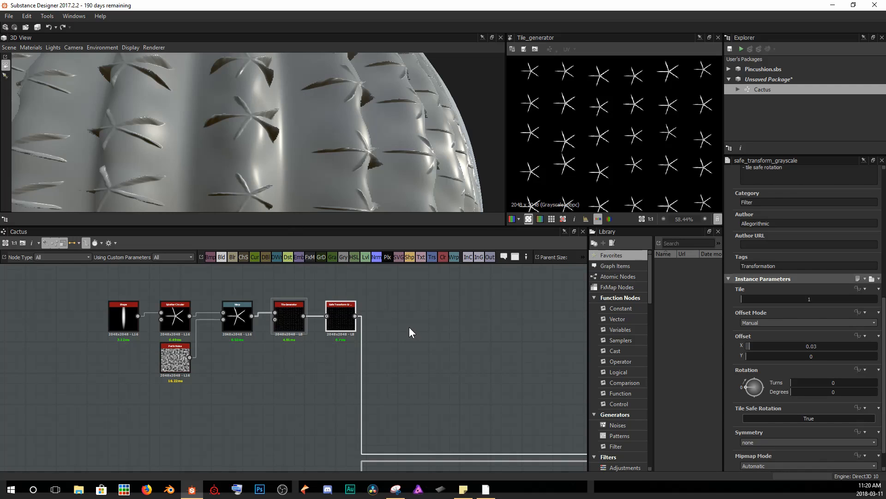
pyautogui.press('space')
pyautogui.write('blu')
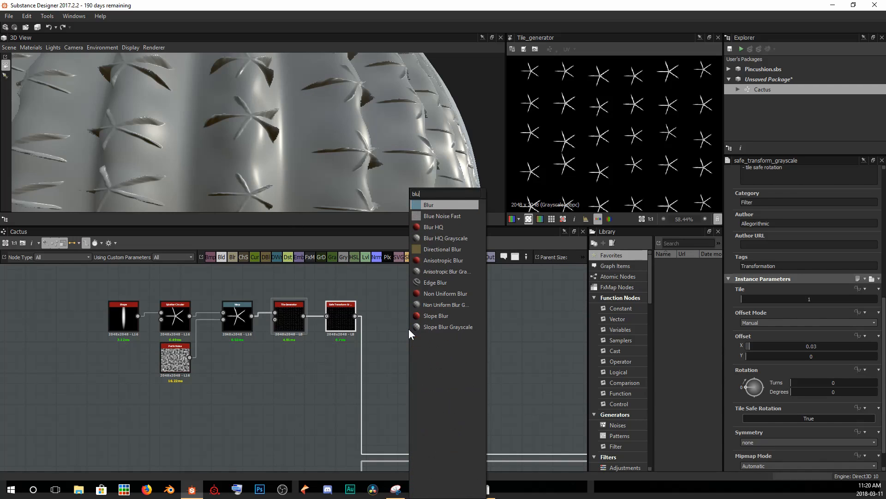
pyautogui.press('Return')
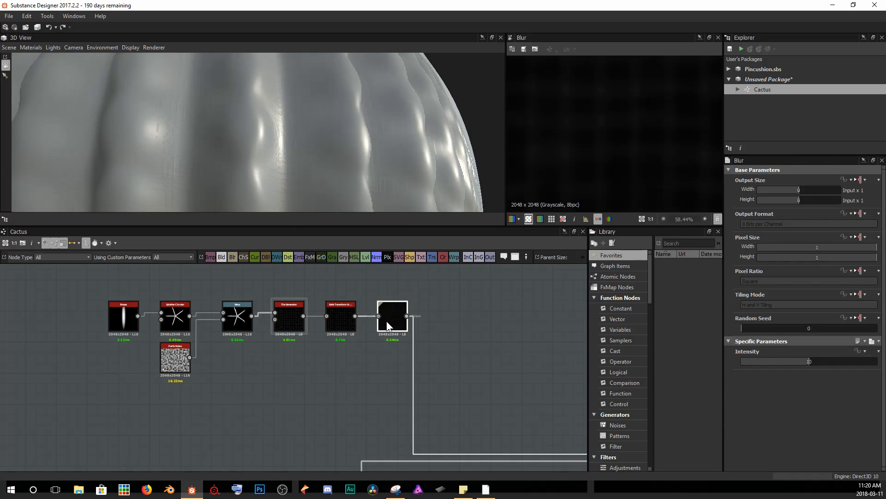
# Set the Blur node's Intensity to 0.3.
pyautogui.moveTo(805, 364); pyautogui.dragTo(743, 365)
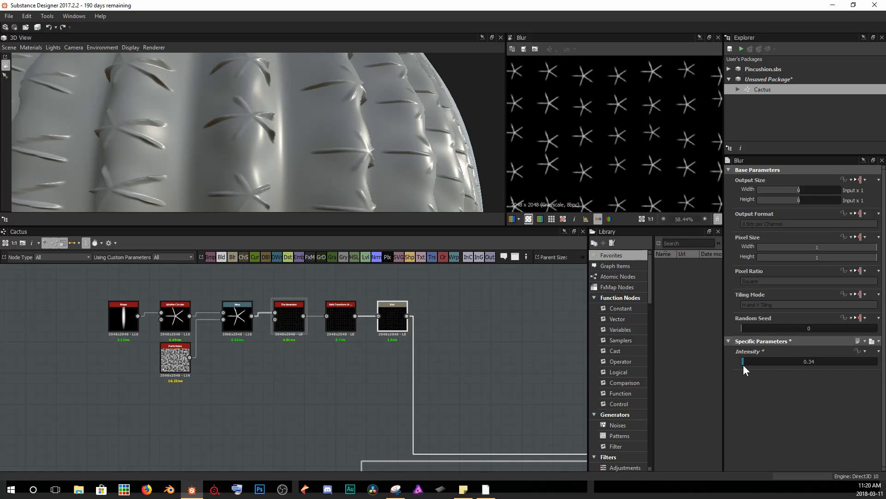
pyautogui.doubleClick(807, 362)
pyautogui.press('Return')
pyautogui.scroll(-6, 330, 165)
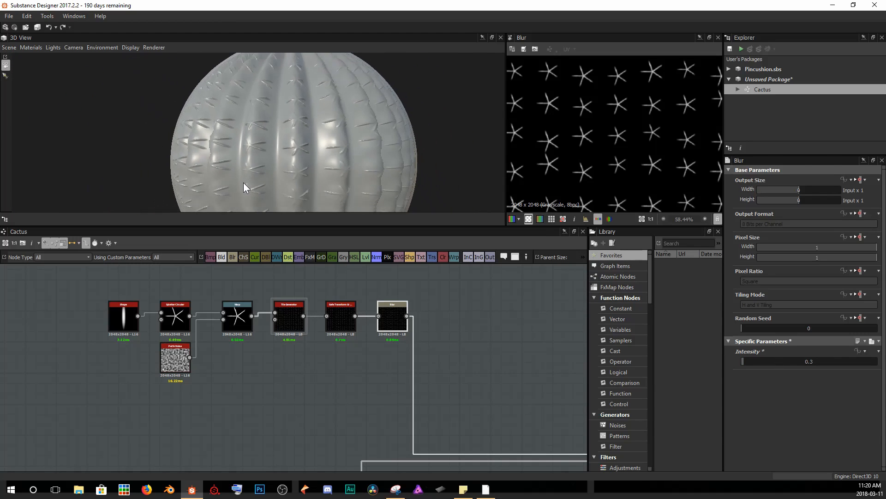
pyautogui.scroll(-4, 244, 183)
pyautogui.moveTo(292, 158)
pyautogui.mouseDown()
pyautogui.moveTo(171, 158)
pyautogui.moveTo(415, 153)
pyautogui.moveTo(406, 179)
pyautogui.moveTo(312, 131)
pyautogui.moveTo(298, 114)
pyautogui.moveTo(297, 123)
pyautogui.moveTo(298, 115)
pyautogui.mouseUp()
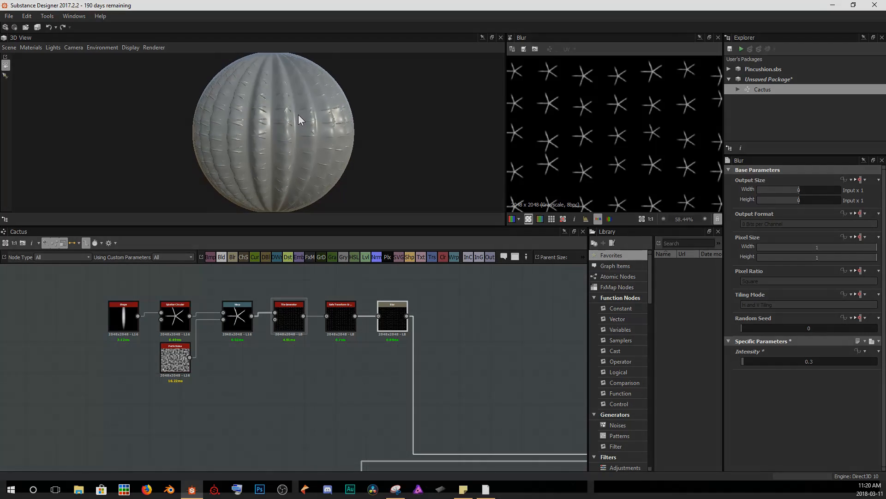
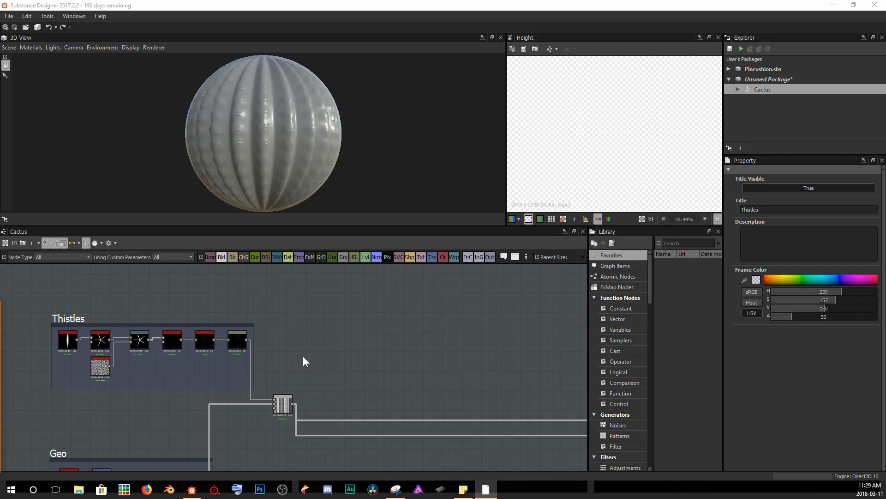
# Orbit and zoom the 3D view to inspect the cactus material's spines on the sphere.
pyautogui.scroll(5, 265, 104)
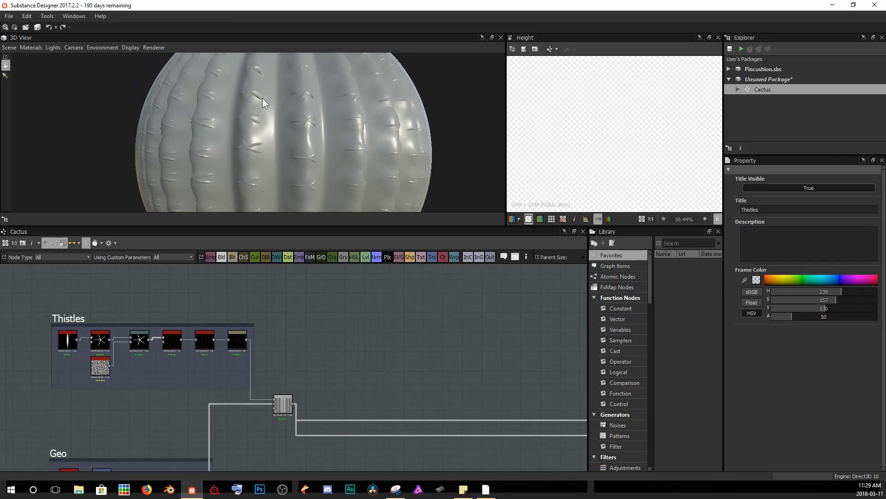
pyautogui.moveTo(262, 97); pyautogui.dragTo(274, 82)
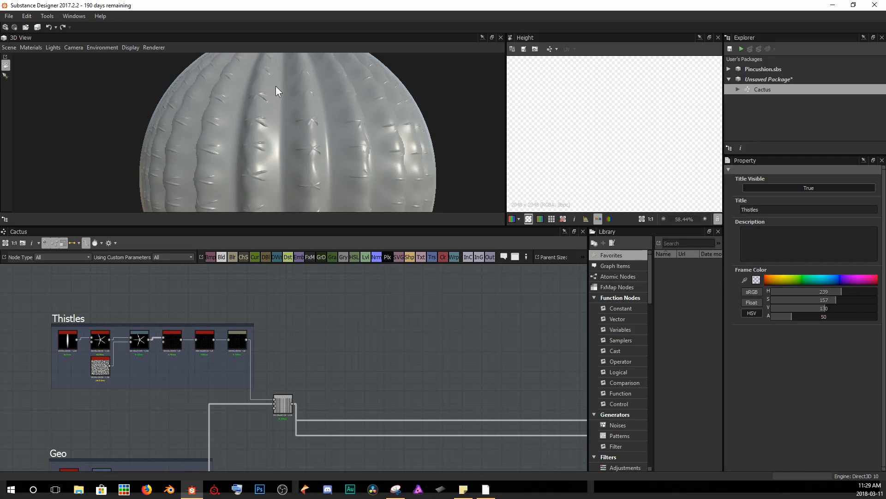
pyautogui.moveTo(330, 135); pyautogui.dragTo(299, 88)
pyautogui.moveTo(338, 158); pyautogui.dragTo(319, 111)
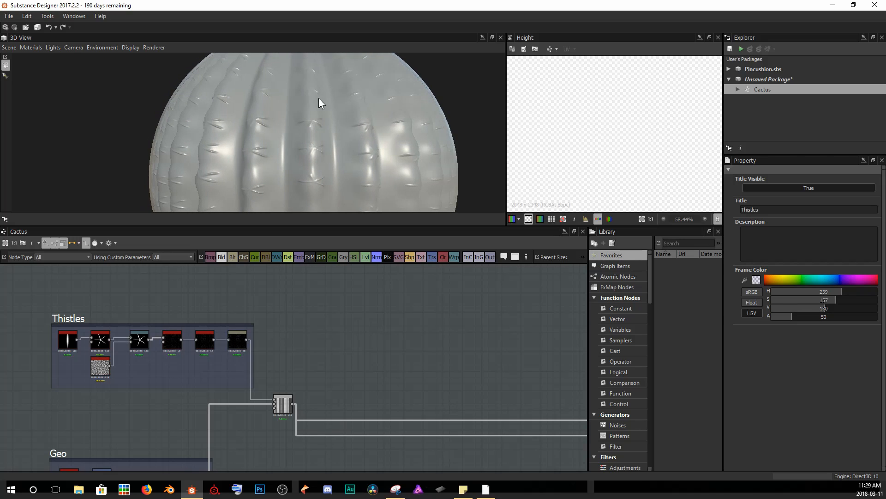
pyautogui.moveTo(341, 170); pyautogui.dragTo(329, 125)
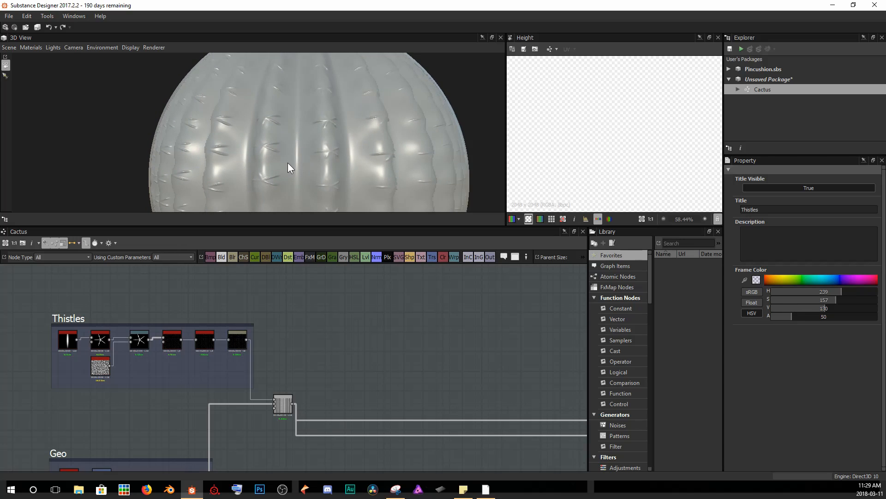
# Open the Tomato graph from Pincushion.sbs and select its Threads and Thread Mask frames for copying.
pyautogui.click(728, 69)
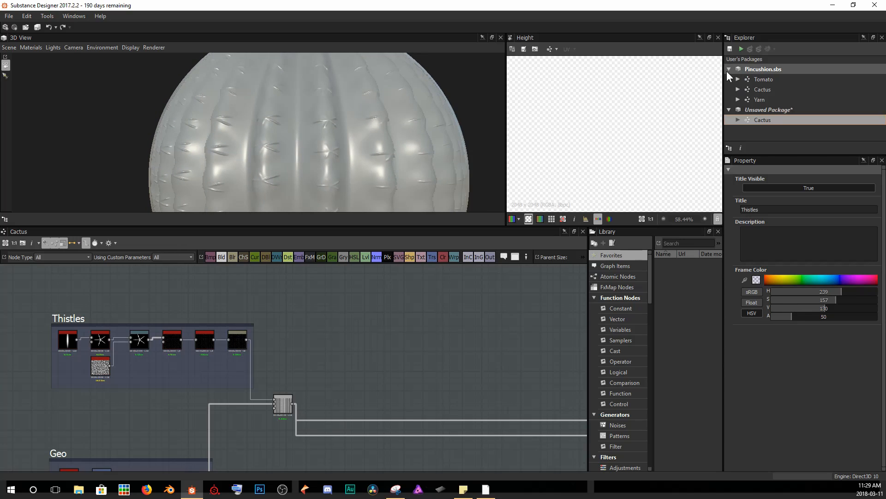
pyautogui.click(773, 79)
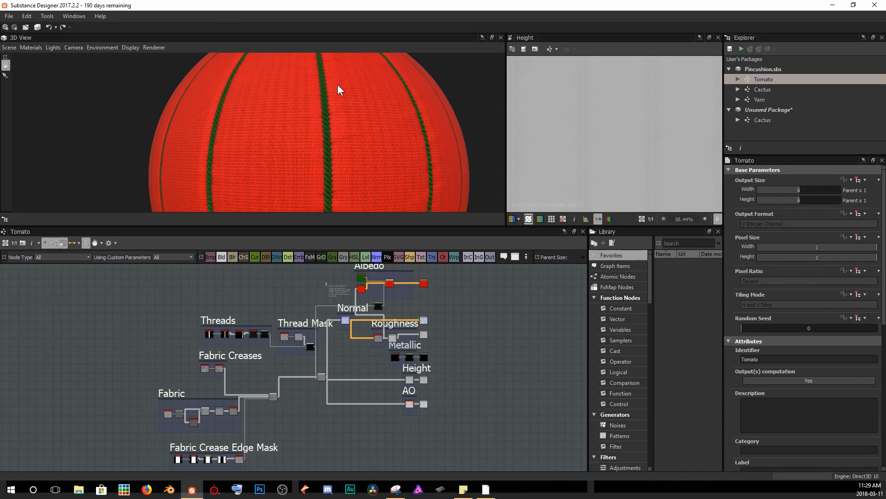
pyautogui.moveTo(313, 101); pyautogui.dragTo(227, 179)
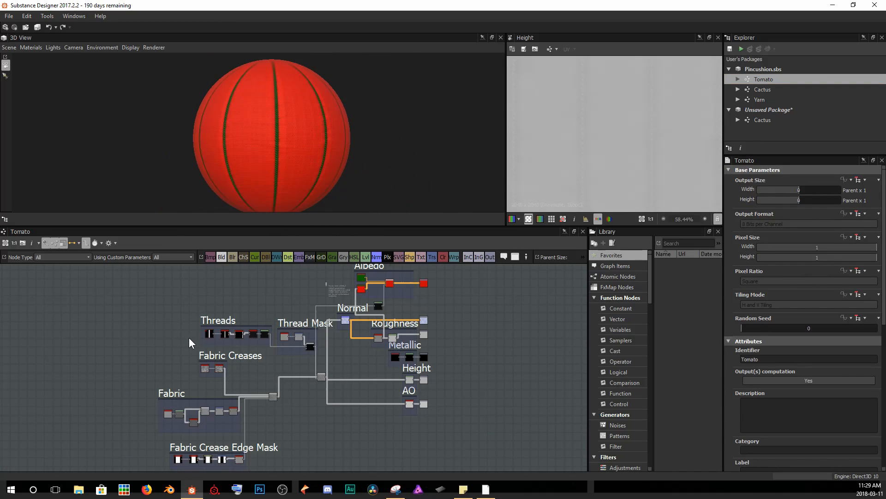
pyautogui.scroll(6, 281, 330)
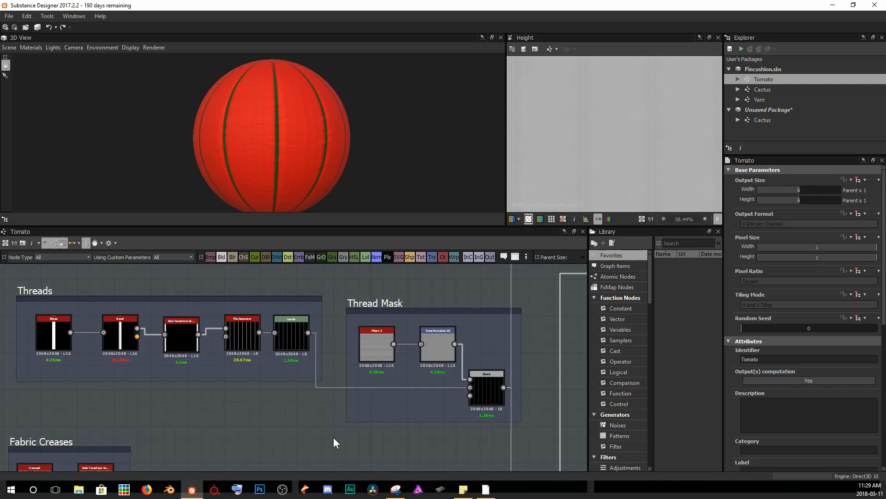
pyautogui.moveTo(8, 280); pyautogui.dragTo(511, 431)
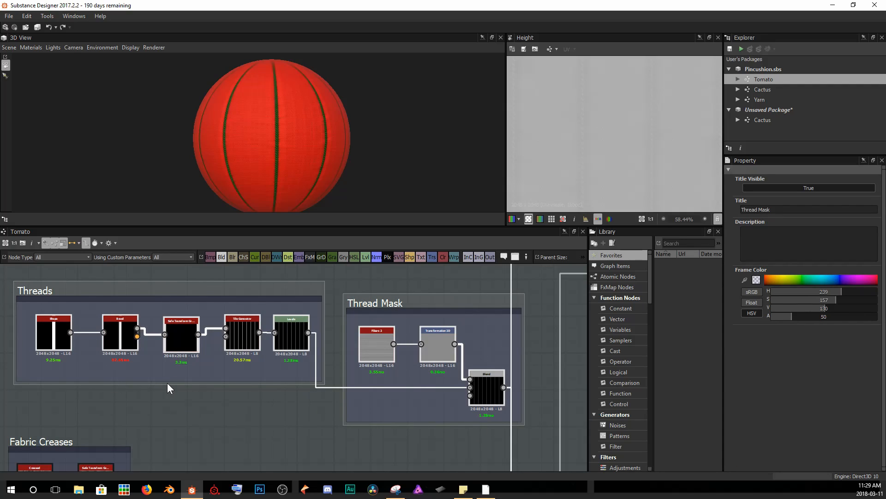
pyautogui.click(261, 439)
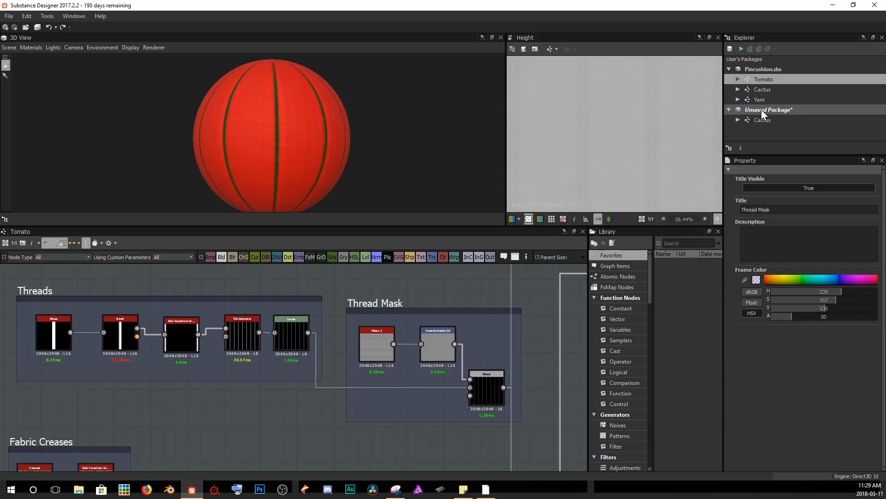
# Reopen the Cactus graph and display its material output in the 3D view.
pyautogui.doubleClick(759, 121)
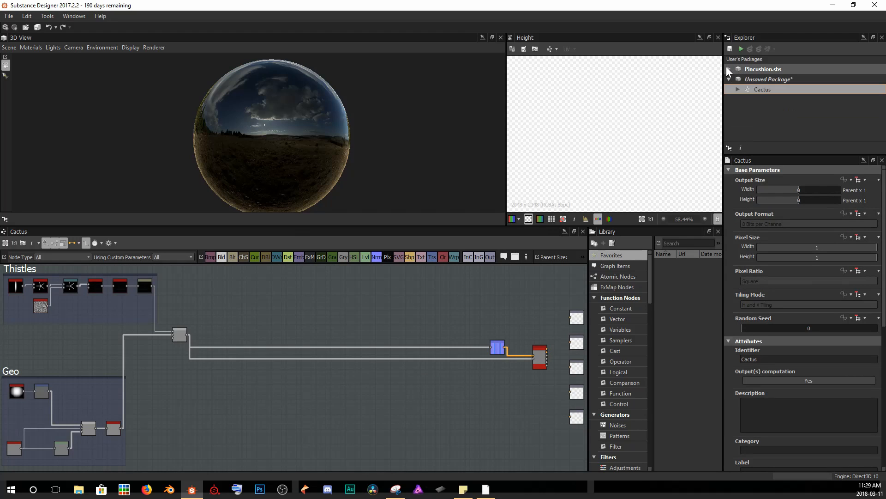
pyautogui.rightClick(539, 355)
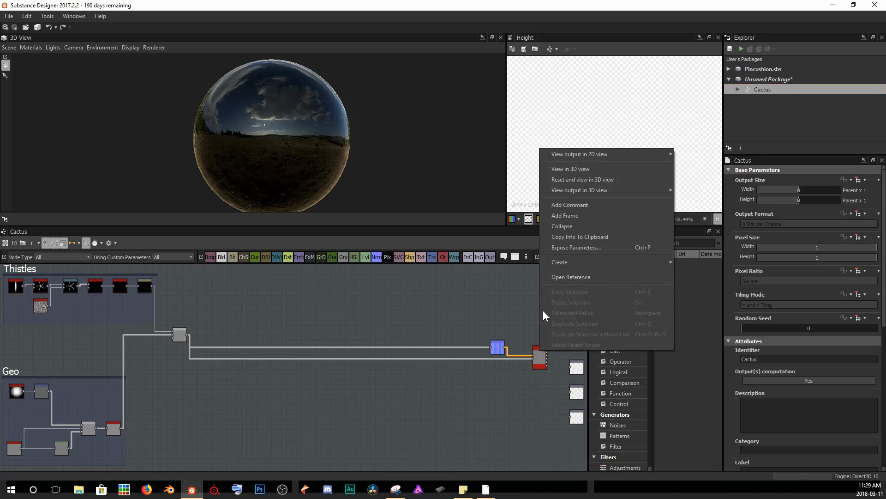
pyautogui.click(572, 174)
# Paste the Threads and Thread Mask frames into the Cactus graph and move them above the Thistles frame.
pyautogui.moveTo(291, 329); pyautogui.dragTo(305, 373, button='middle')
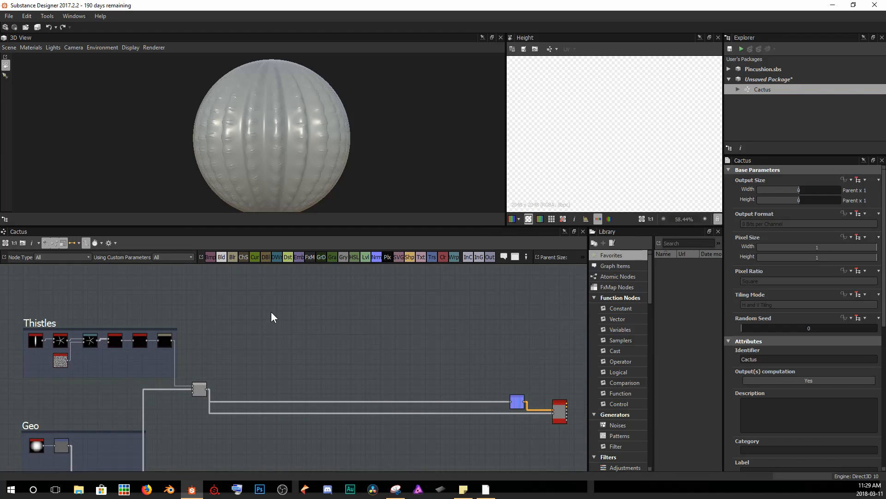
pyautogui.hotkey('ctrl', 'v')
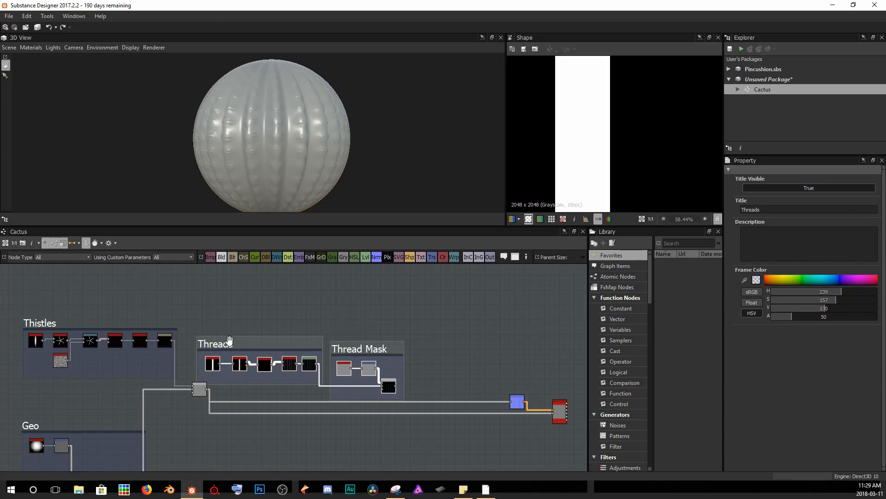
pyautogui.moveTo(228, 340); pyautogui.dragTo(217, 282)
pyautogui.moveTo(243, 310); pyautogui.dragTo(221, 355, button='middle')
pyautogui.moveTo(184, 331); pyautogui.dragTo(95, 292)
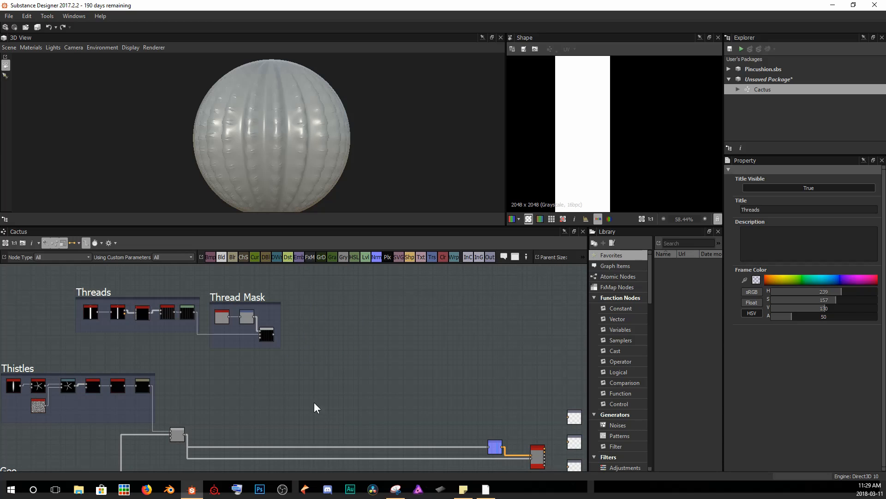
# Examine the pasted Thread Mask blend, Tile Generator and the thistle blend node in the 2D view.
pyautogui.moveTo(276, 368); pyautogui.dragTo(280, 366, button='middle')
pyautogui.doubleClick(272, 330)
pyautogui.scroll(1, 573, 172)
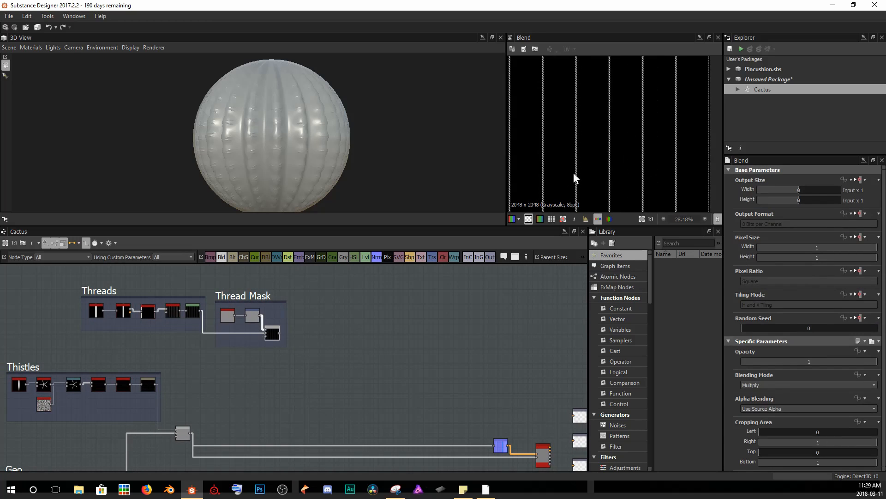
pyautogui.scroll(4, 573, 173)
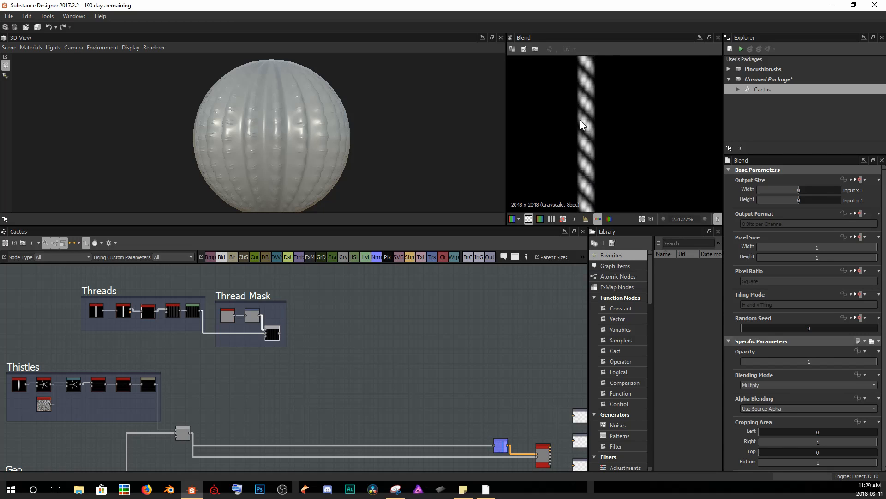
pyautogui.scroll(-5, 570, 149)
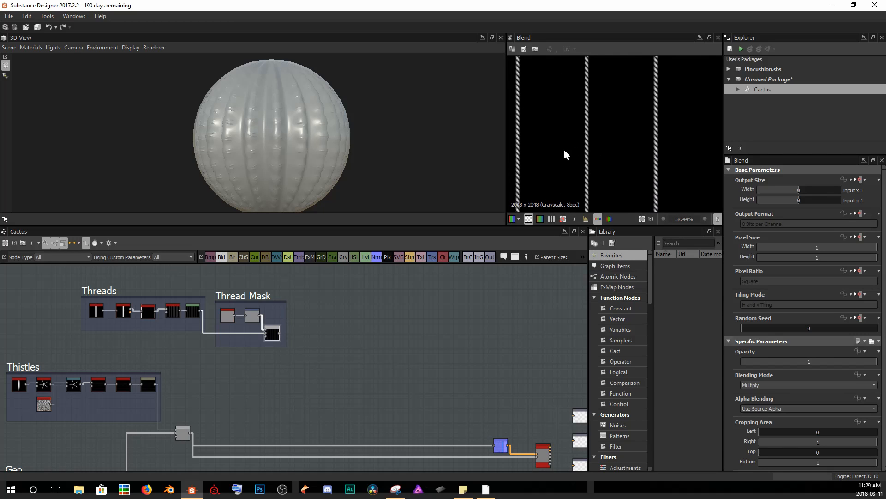
pyautogui.scroll(3, 199, 341)
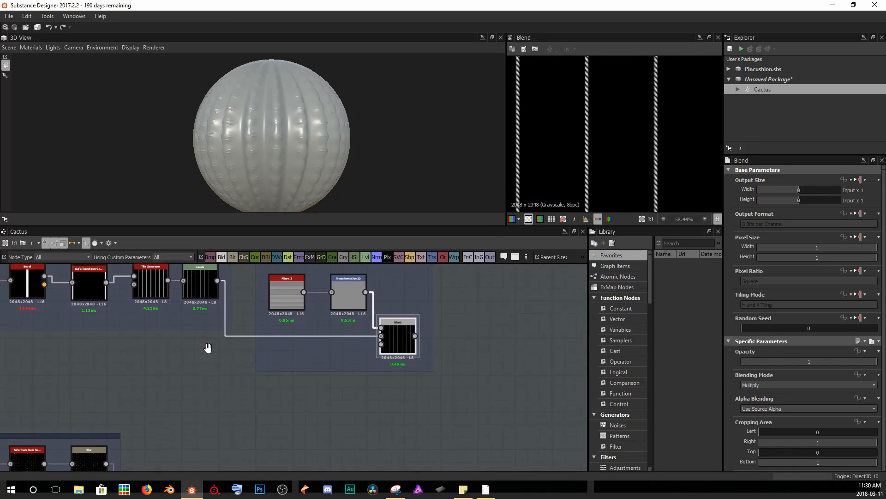
pyautogui.doubleClick(169, 309)
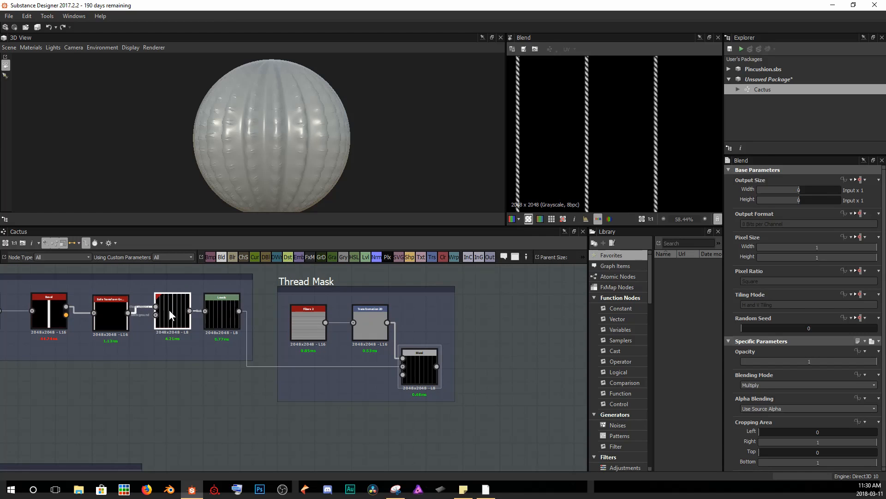
pyautogui.scroll(-4, 297, 310)
pyautogui.moveTo(267, 347); pyautogui.dragTo(317, 343, button='middle')
pyautogui.scroll(3, 221, 388)
pyautogui.moveTo(221, 389); pyautogui.dragTo(351, 357, button='middle')
pyautogui.doubleClick(396, 355)
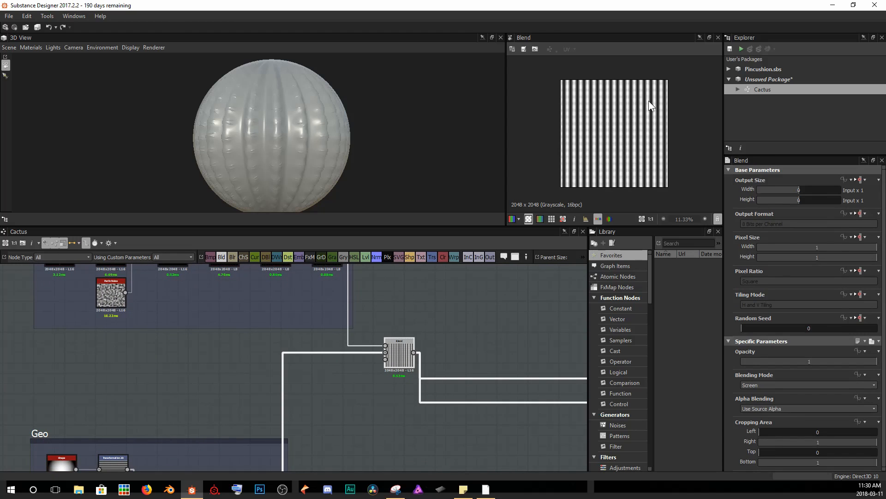
pyautogui.moveTo(449, 342); pyautogui.dragTo(354, 428, button='middle')
pyautogui.scroll(-4, 355, 428)
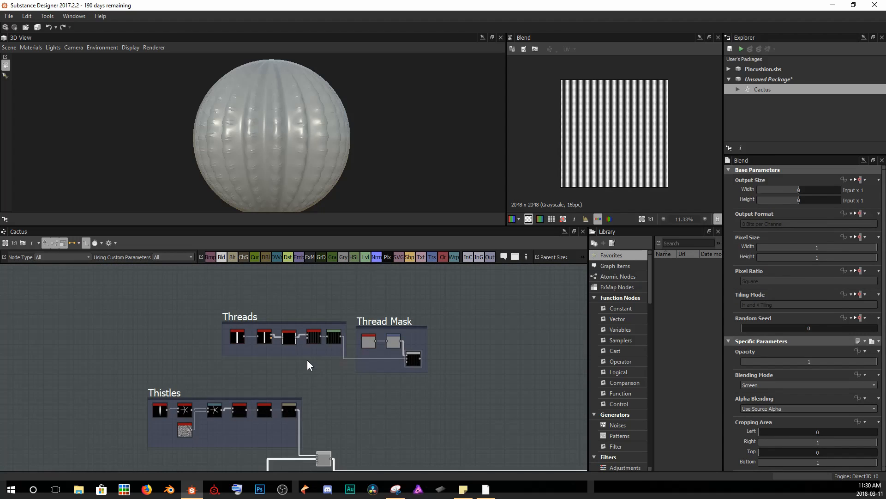
pyautogui.scroll(4, 330, 333)
# Set the pasted Threads Tile Generator's X Amount to 16.
pyautogui.moveTo(330, 333); pyautogui.dragTo(299, 351, button='middle')
pyautogui.click(295, 326)
pyautogui.scroll(3, 296, 379)
pyautogui.doubleClick(304, 345)
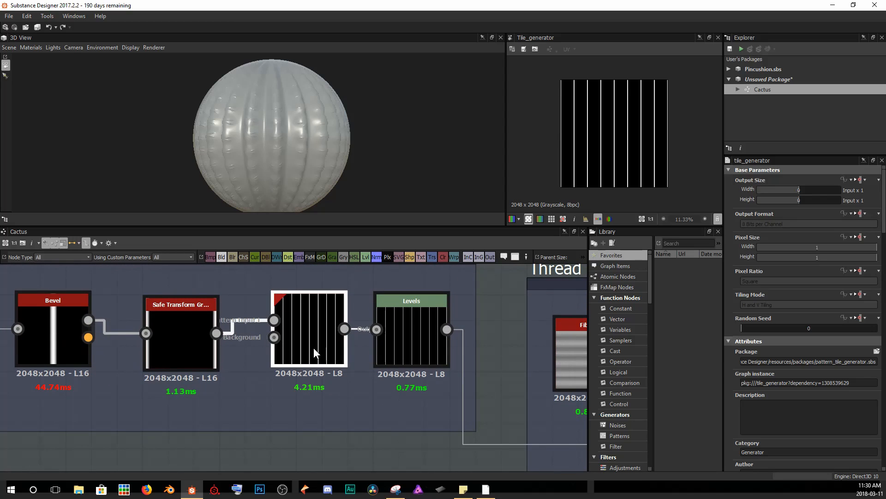
pyautogui.scroll(-5, 809, 387)
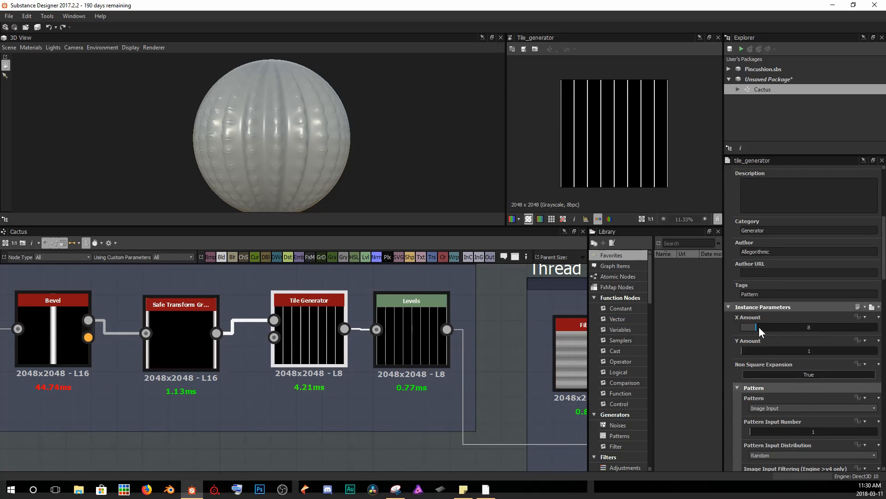
pyautogui.moveTo(760, 328); pyautogui.dragTo(774, 329)
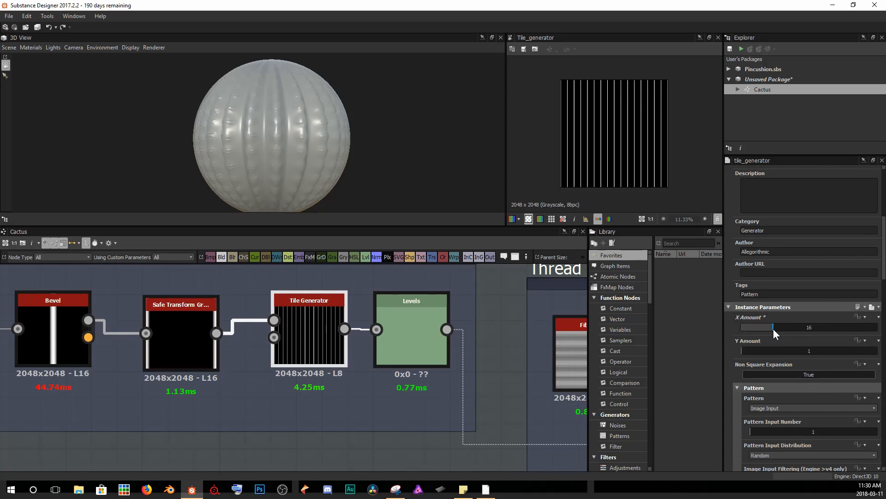
pyautogui.scroll(3, 627, 162)
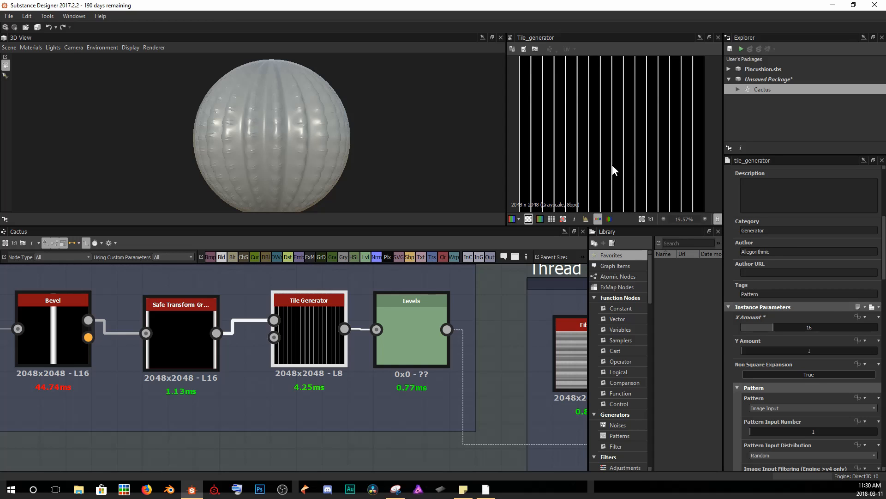
pyautogui.scroll(-4, 612, 163)
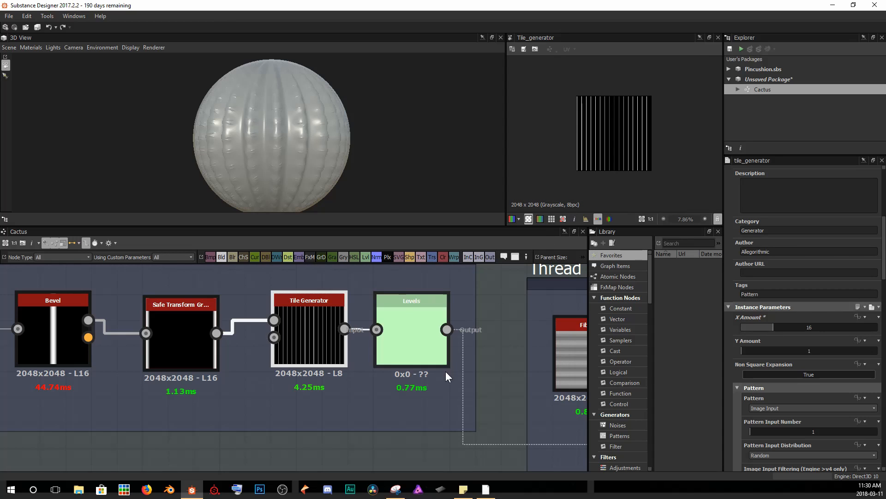
# Add a Blend node after the Thread Mask frame and connect the thistle blend output into it.
pyautogui.moveTo(446, 369); pyautogui.dragTo(221, 343, button='middle')
pyautogui.scroll(-3, 221, 342)
pyautogui.doubleClick(349, 338)
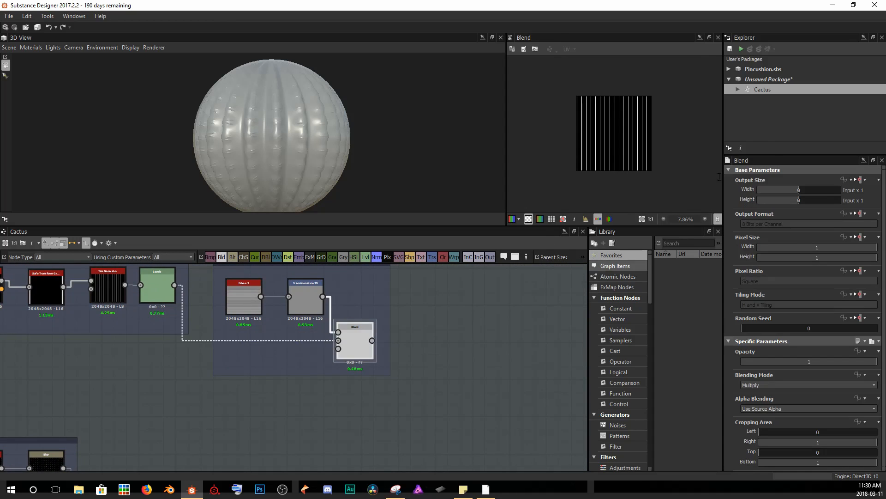
pyautogui.scroll(-4, 612, 141)
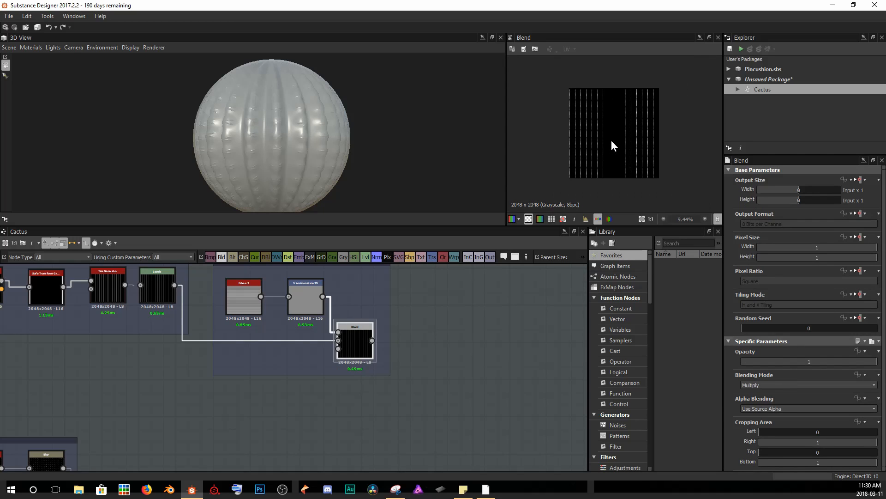
pyautogui.moveTo(662, 104); pyautogui.dragTo(628, 162, button='middle')
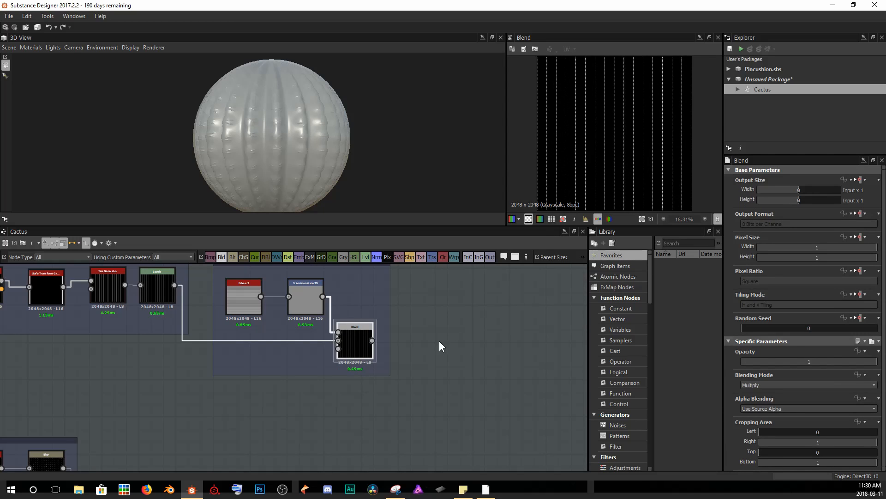
pyautogui.scroll(-3, 439, 346)
pyautogui.moveTo(419, 395); pyautogui.dragTo(332, 352, button='middle')
pyautogui.press('space')
pyautogui.write('blend')
pyautogui.press('Return')
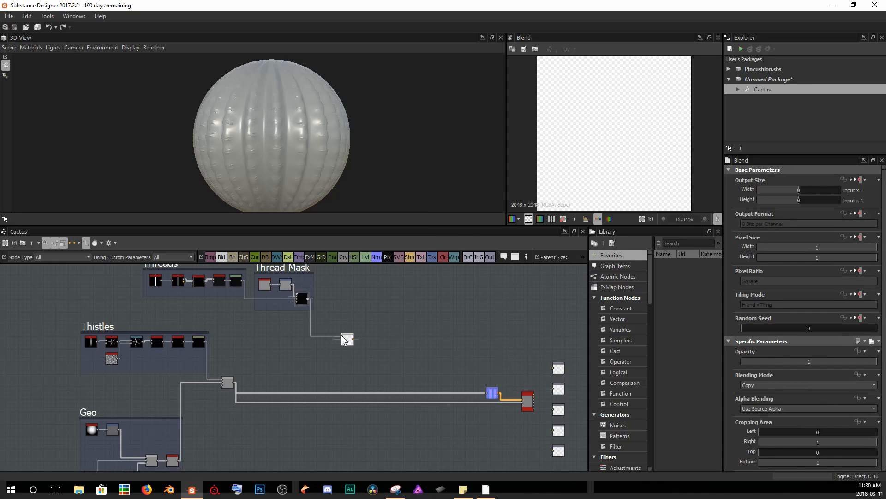
pyautogui.moveTo(234, 382); pyautogui.dragTo(345, 340)
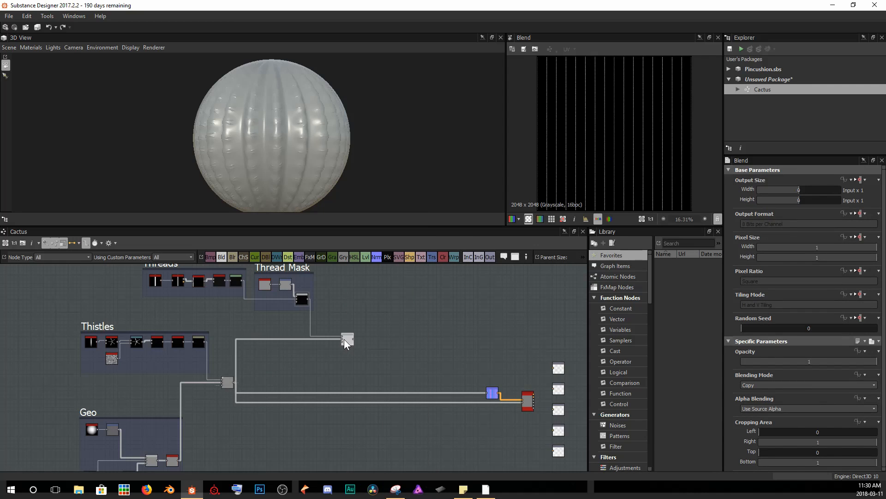
# Set the new Blend node's Blending Mode to Screen.
pyautogui.click(807, 385)
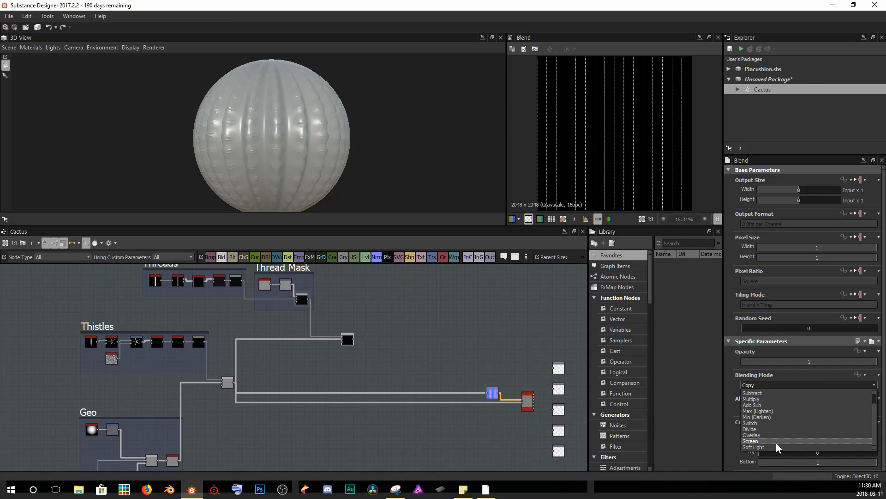
pyautogui.click(776, 441)
pyautogui.scroll(6, 632, 150)
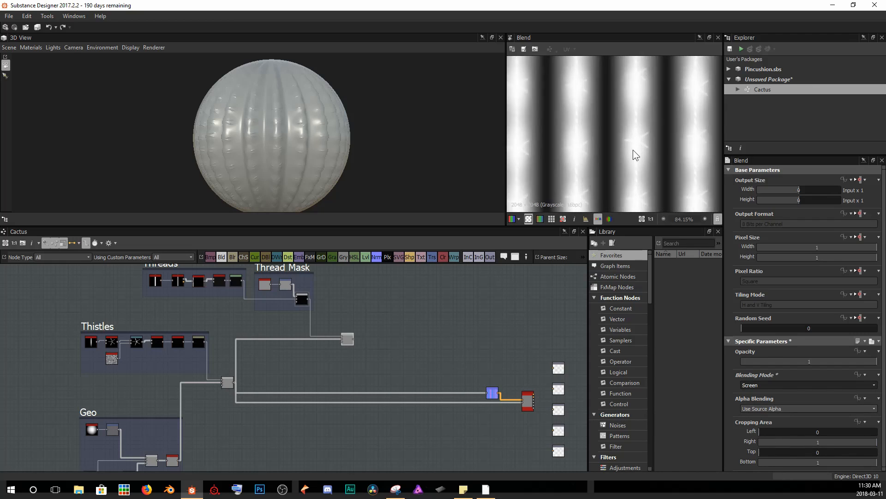
pyautogui.scroll(3, 570, 117)
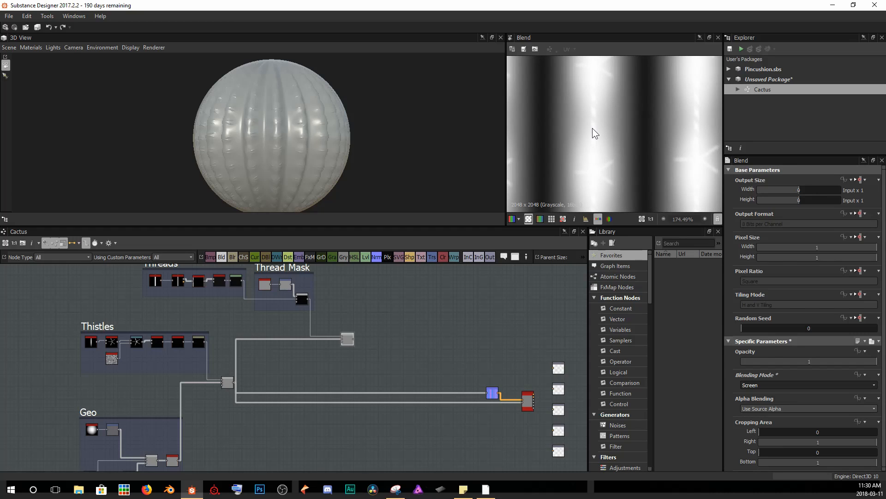
# Delete the Safe Transform node between the Bevel and Tile Generator in the Threads frame.
pyautogui.scroll(-2, 592, 129)
pyautogui.scroll(-1, 599, 158)
pyautogui.scroll(4, 274, 323)
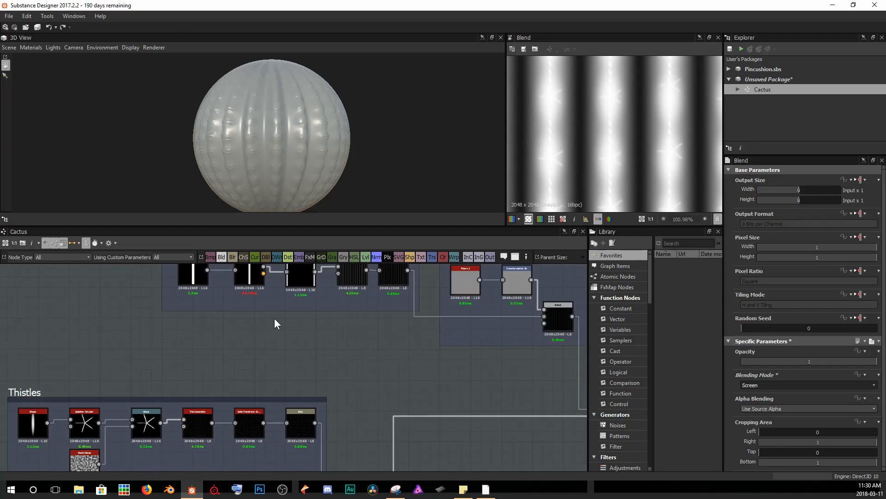
pyautogui.scroll(1, 295, 319)
pyautogui.moveTo(301, 319); pyautogui.dragTo(275, 406, button='middle')
pyautogui.scroll(4, 331, 382)
pyautogui.moveTo(363, 335); pyautogui.dragTo(455, 375, button='middle')
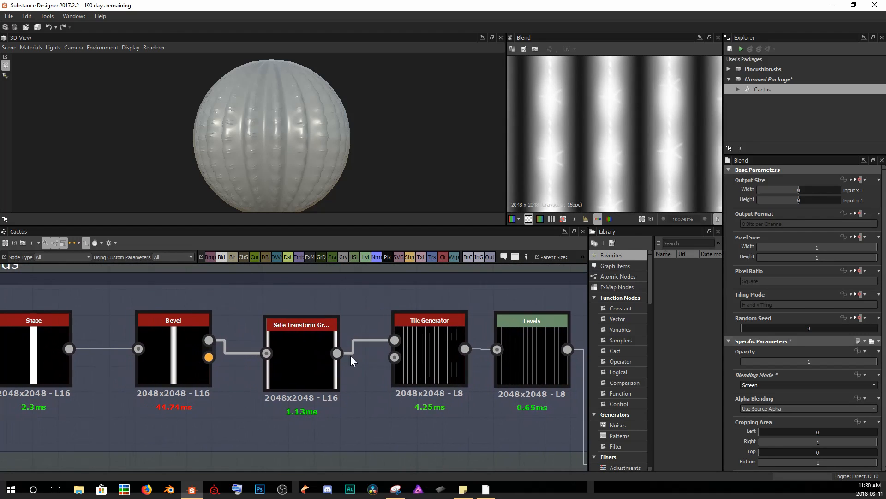
pyautogui.click(299, 345)
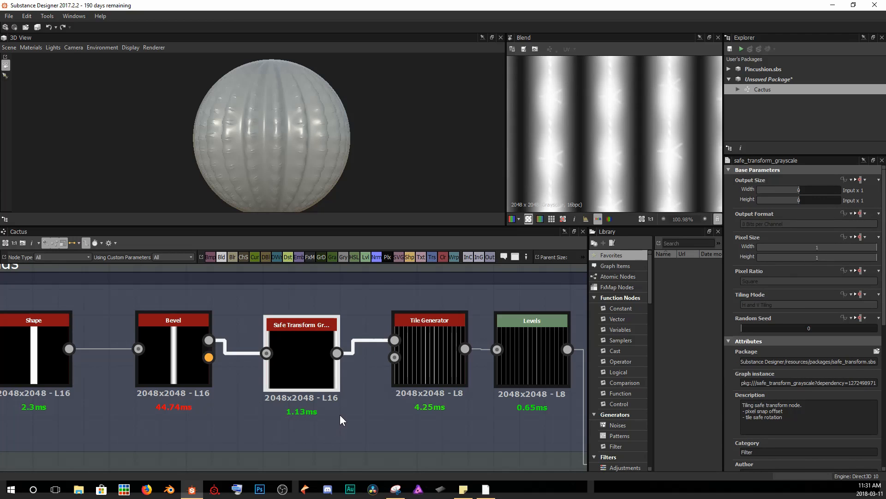
pyautogui.press('Delete')
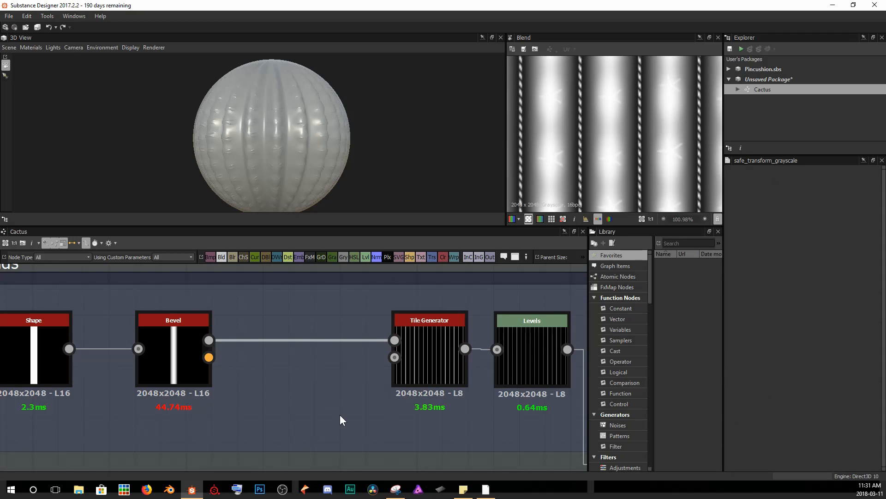
# Examine the thread stripes in the 2D view and on the cactus in the 3D view.
pyautogui.scroll(-4, 340, 415)
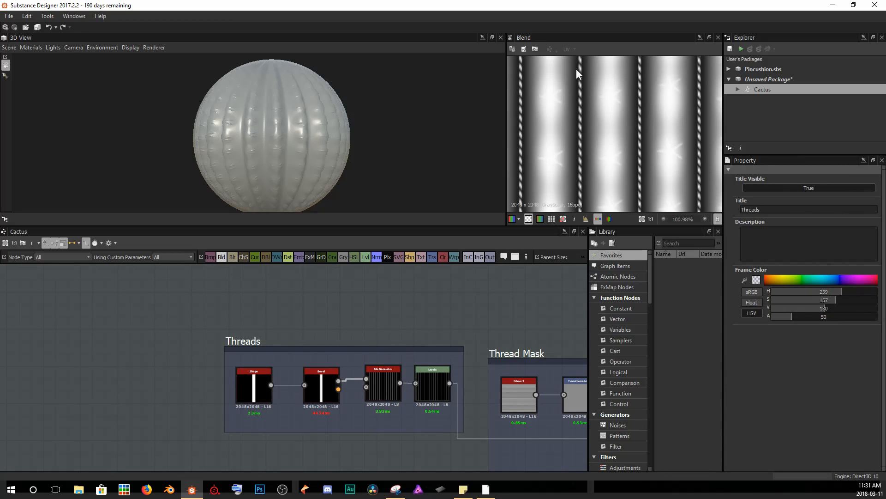
pyautogui.scroll(-5, 628, 124)
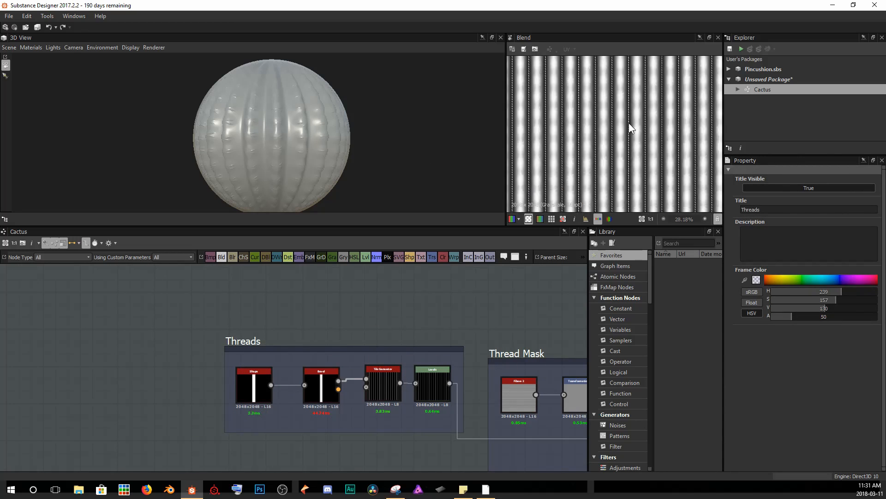
pyautogui.scroll(3, 660, 123)
pyautogui.scroll(-4, 600, 134)
pyautogui.moveTo(603, 114); pyautogui.dragTo(604, 114, button='middle')
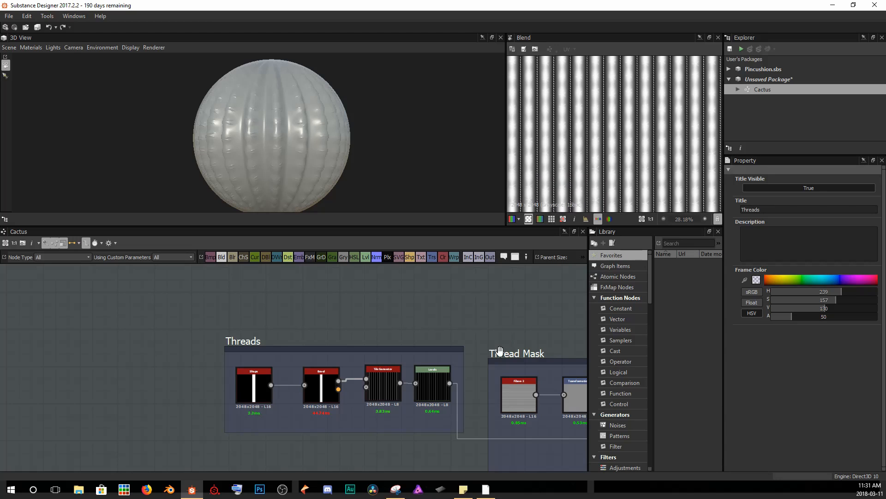
pyautogui.moveTo(505, 373); pyautogui.dragTo(297, 333, button='middle')
pyautogui.scroll(-3, 277, 335)
pyautogui.moveTo(410, 419); pyautogui.dragTo(299, 330, button='middle')
pyautogui.moveTo(314, 337); pyautogui.dragTo(506, 414)
pyautogui.moveTo(315, 337); pyautogui.dragTo(563, 434)
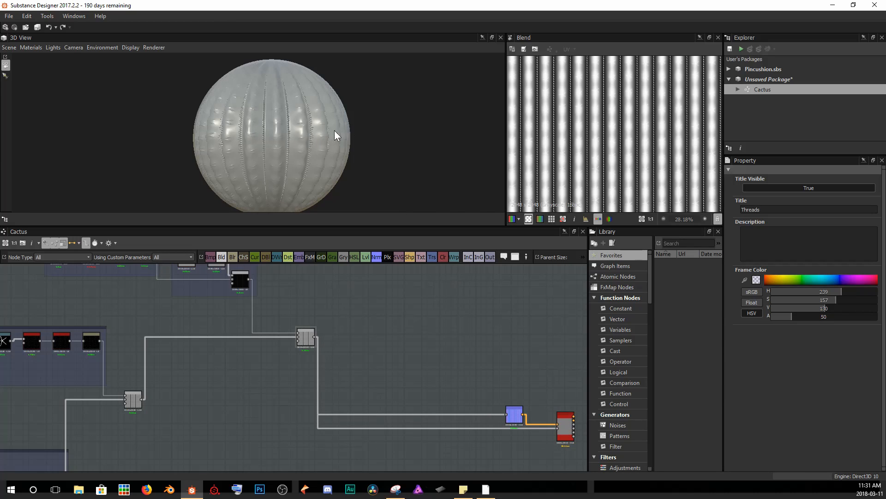
pyautogui.scroll(6, 259, 145)
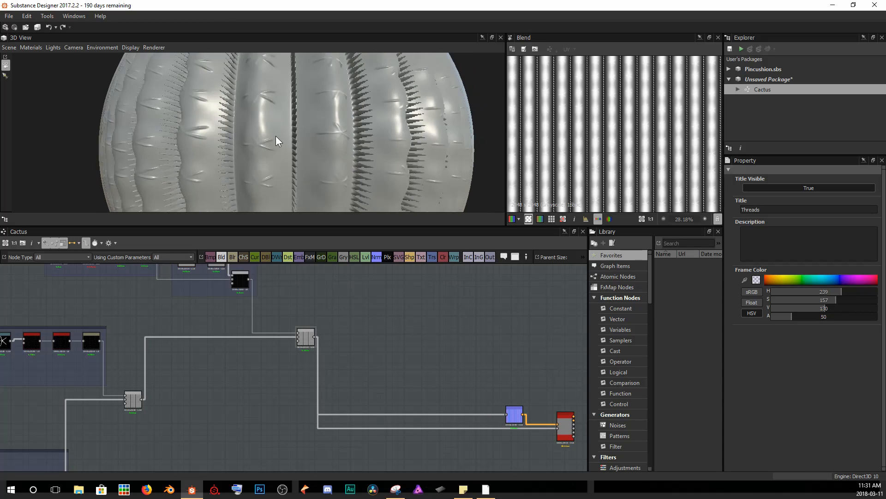
pyautogui.moveTo(276, 136); pyautogui.dragTo(208, 165)
pyautogui.moveTo(268, 153); pyautogui.dragTo(320, 154)
pyautogui.scroll(3, 262, 152)
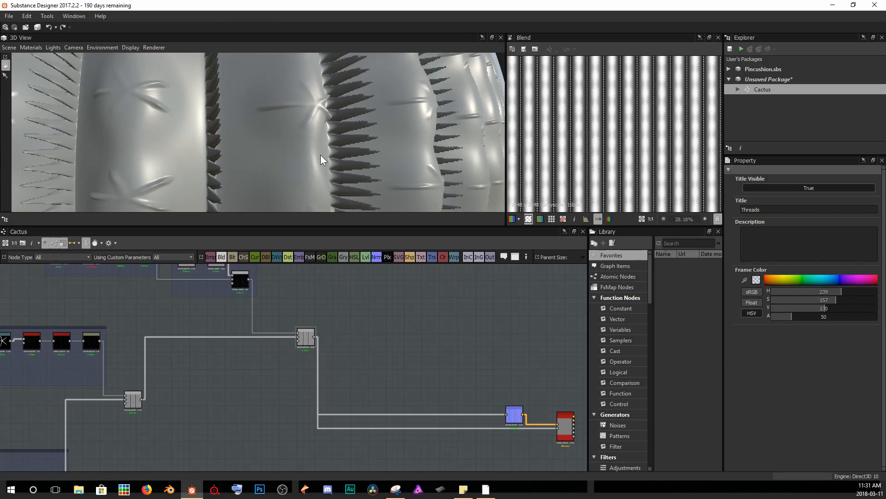
pyautogui.scroll(2, 359, 152)
pyautogui.scroll(10, 583, 146)
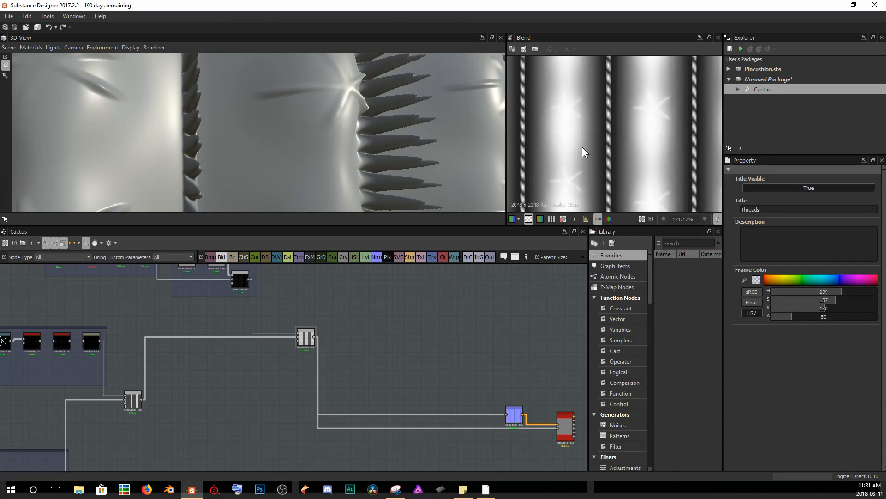
pyautogui.moveTo(663, 131); pyautogui.dragTo(646, 132, button='middle')
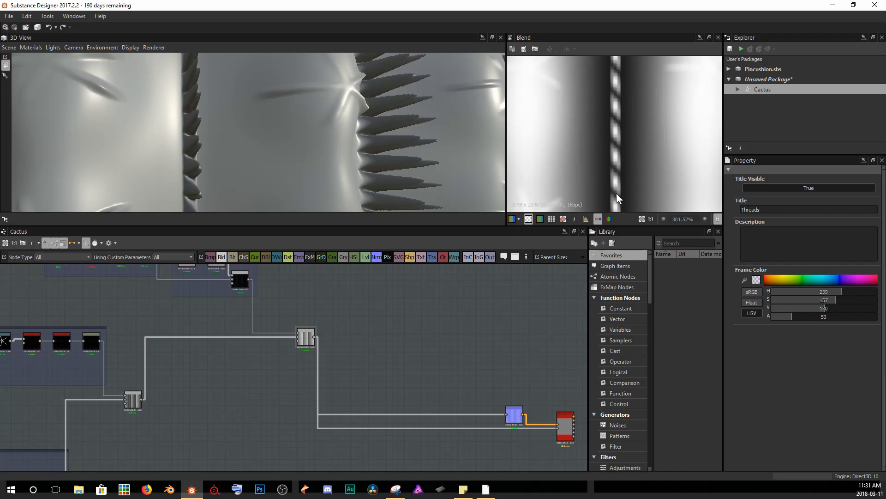
# Insert a Levels node between the Thread Mask blend output and the new Screen Blend node.
pyautogui.moveTo(262, 330); pyautogui.dragTo(337, 400, button='middle')
pyautogui.doubleClick(317, 353)
pyautogui.scroll(2, 324, 355)
pyautogui.moveTo(373, 359); pyautogui.dragTo(407, 349, button='middle')
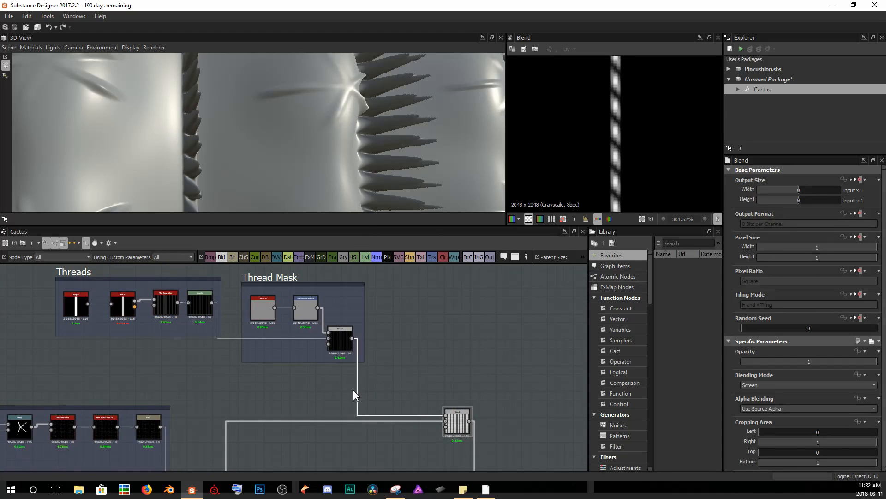
pyautogui.press('space')
pyautogui.write('leve')
pyautogui.press('Return')
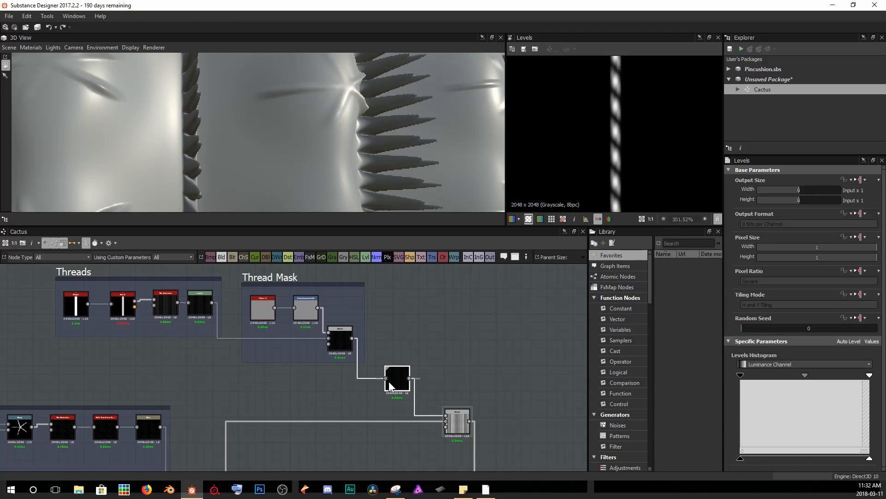
# Adjust the Levels input range to darken the thread mask, checking the threads on the 3D model.
pyautogui.click(870, 459)
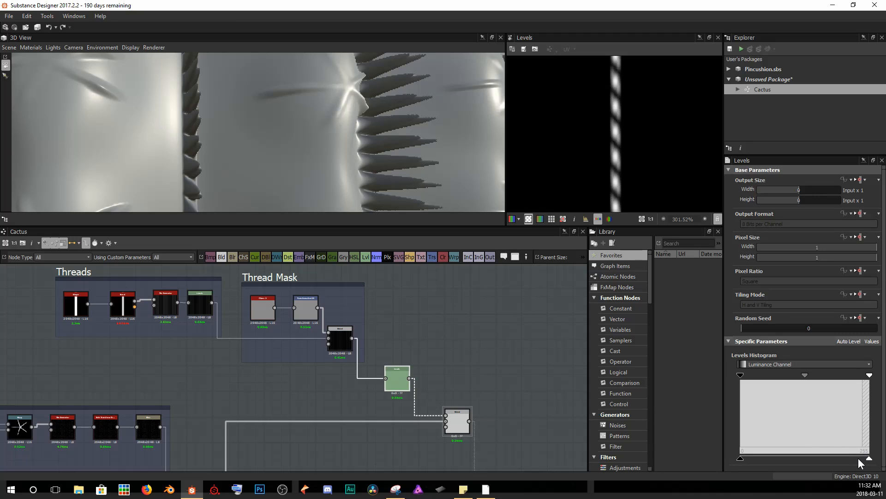
pyautogui.moveTo(840, 459); pyautogui.dragTo(763, 464)
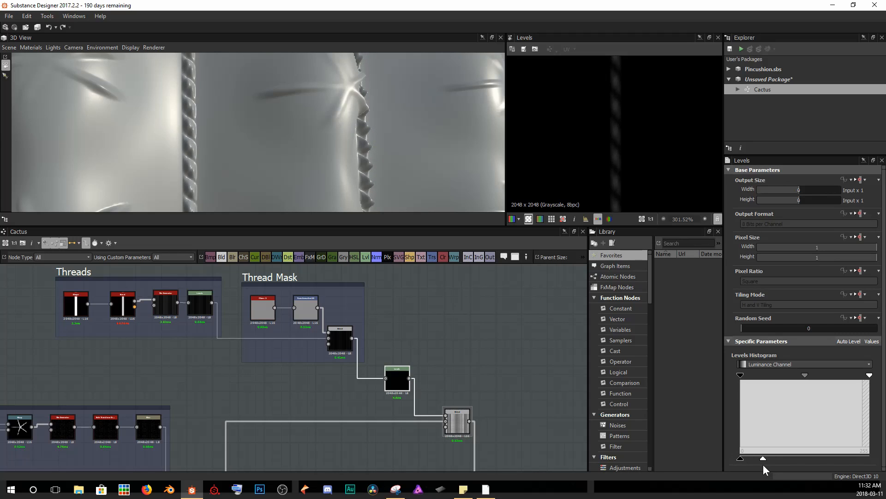
pyautogui.scroll(-3, 624, 131)
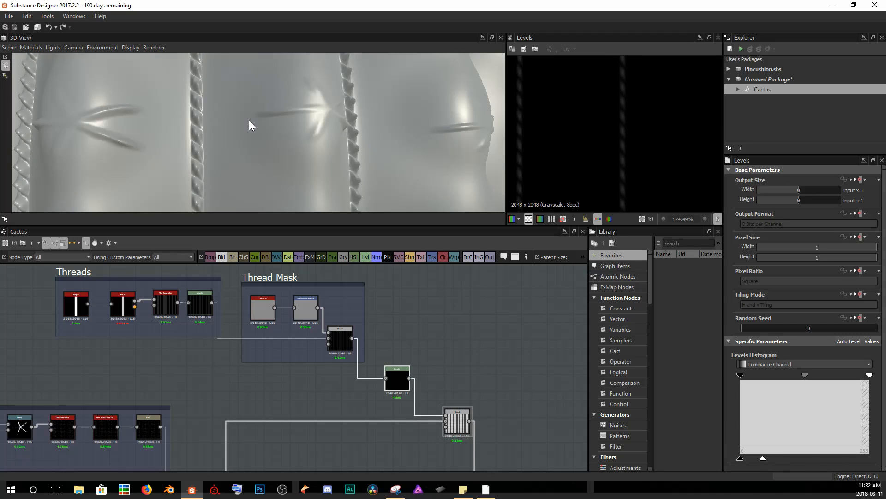
pyautogui.scroll(-4, 248, 120)
pyautogui.moveTo(290, 139); pyautogui.dragTo(322, 146)
pyautogui.scroll(6, 279, 143)
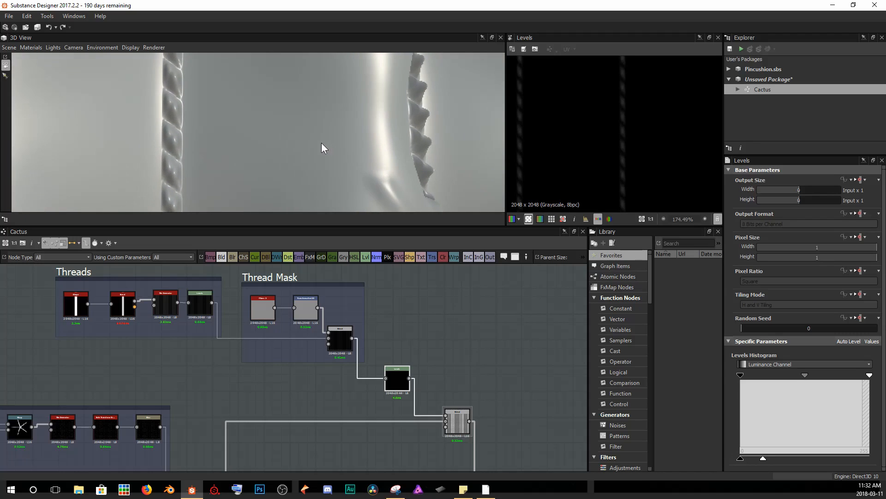
pyautogui.moveTo(762, 459); pyautogui.dragTo(755, 459)
pyautogui.scroll(-4, 611, 160)
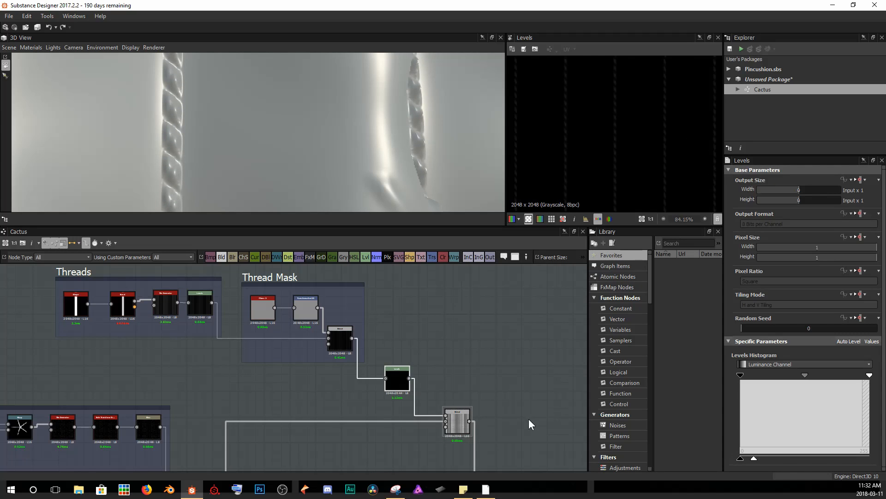
# Examine the Screen Blend result in the 2D view and on the 3D model.
pyautogui.moveTo(482, 409); pyautogui.dragTo(461, 384, button='middle')
pyautogui.doubleClick(434, 394)
pyautogui.scroll(6, 618, 142)
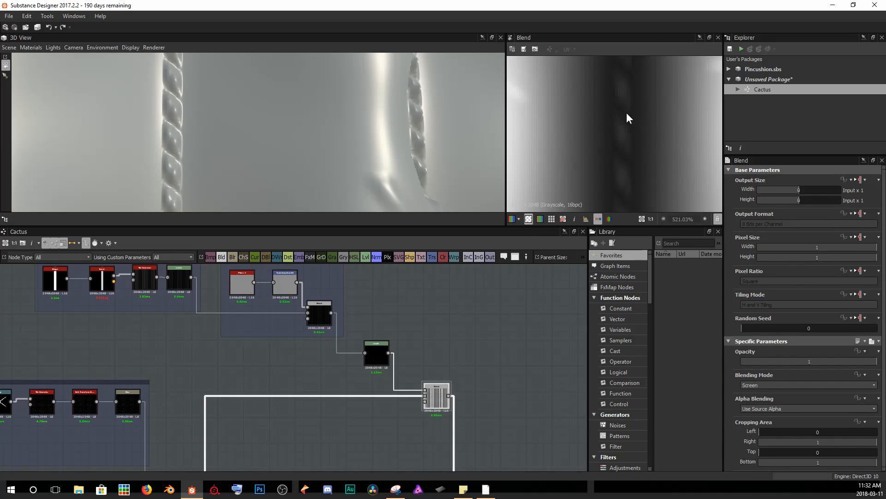
pyautogui.scroll(-10, 358, 151)
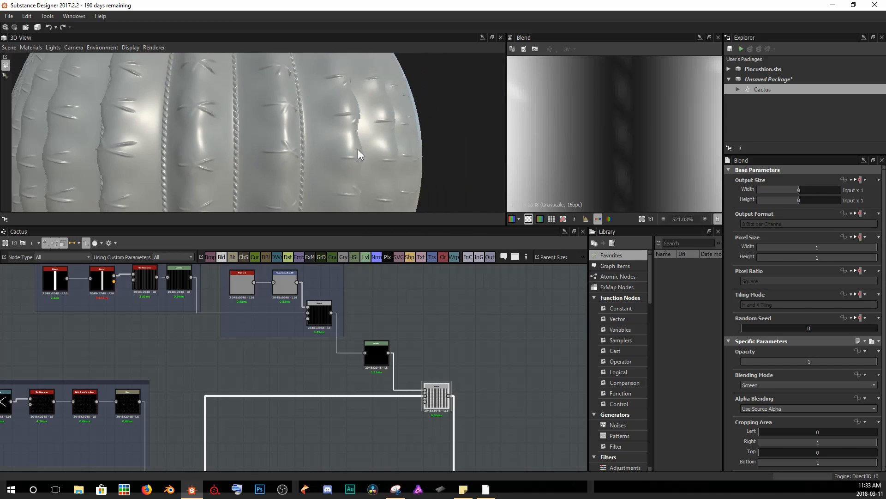
pyautogui.moveTo(325, 145); pyautogui.dragTo(282, 136)
pyautogui.scroll(-3, 251, 140)
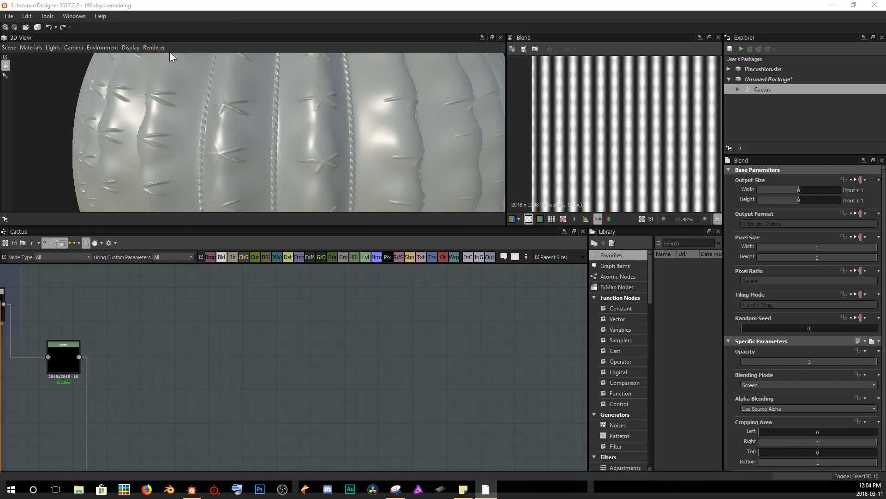
# Add a Fibers 2 node in empty graph space and duplicate it below the original.
pyautogui.scroll(1, 301, 358)
pyautogui.moveTo(285, 332); pyautogui.dragTo(261, 303, button='middle')
pyautogui.press('space')
pyautogui.write('fibe')
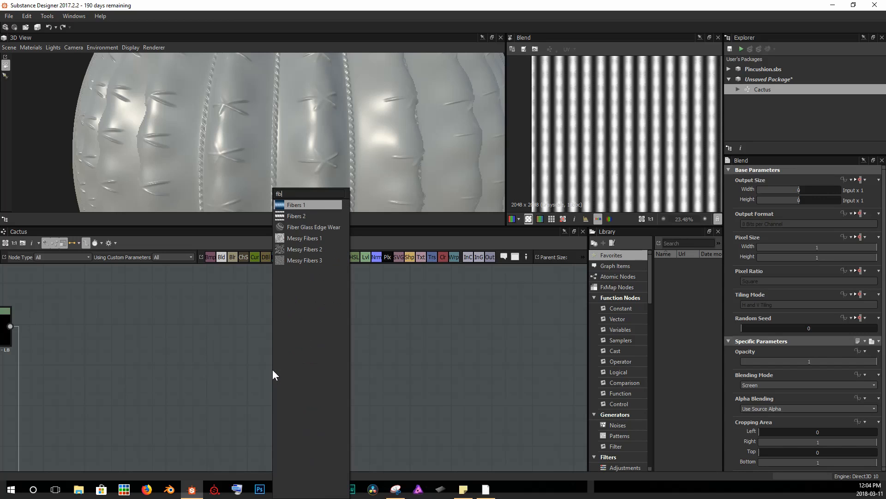
pyautogui.press('Down')
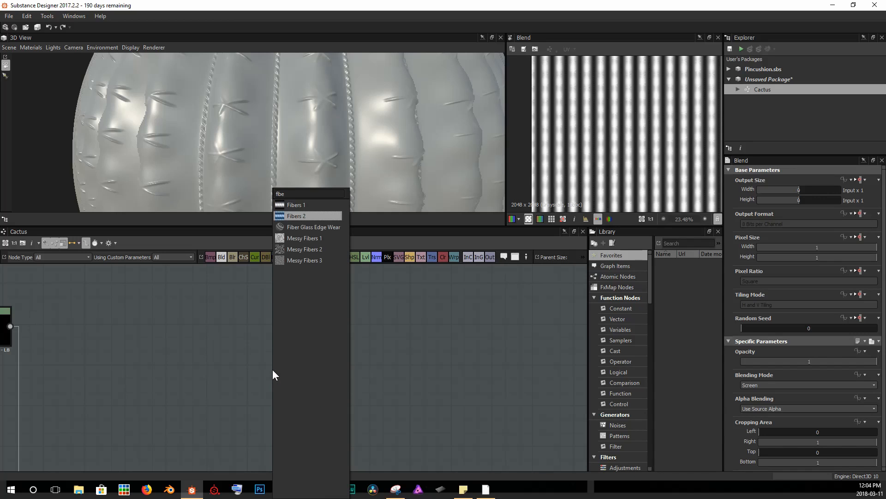
pyautogui.press('Return')
pyautogui.moveTo(272, 369); pyautogui.dragTo(288, 334, button='middle')
pyautogui.scroll(-1, 295, 319)
pyautogui.hotkey('ctrl', 'd')
pyautogui.moveTo(283, 379); pyautogui.dragTo(278, 428)
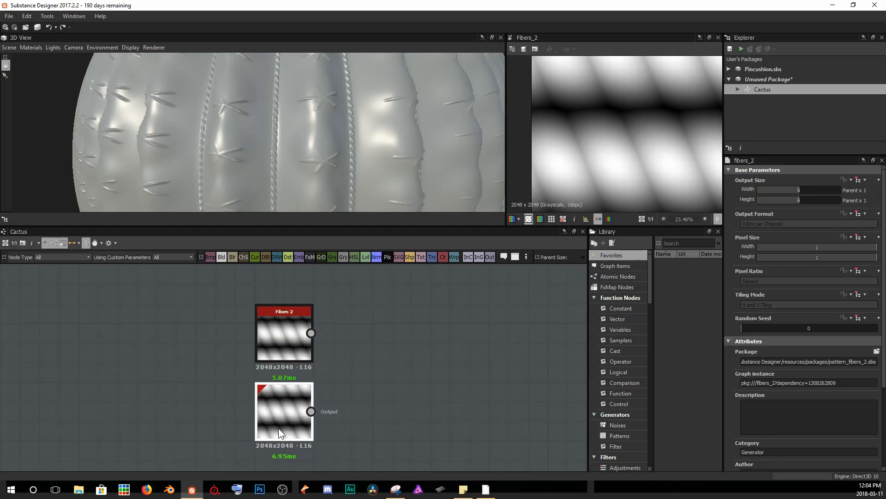
# Set the upper Fibers 2 node's Tiling to 13.
pyautogui.click(286, 319)
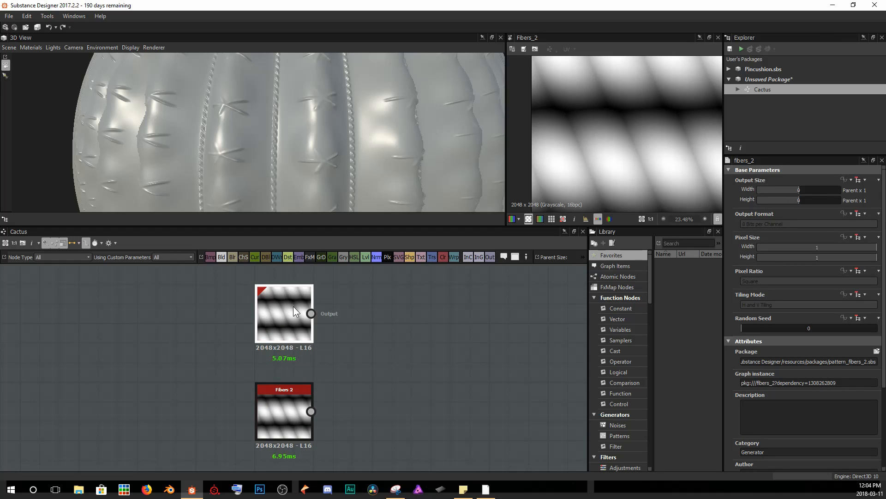
pyautogui.scroll(-3, 680, 172)
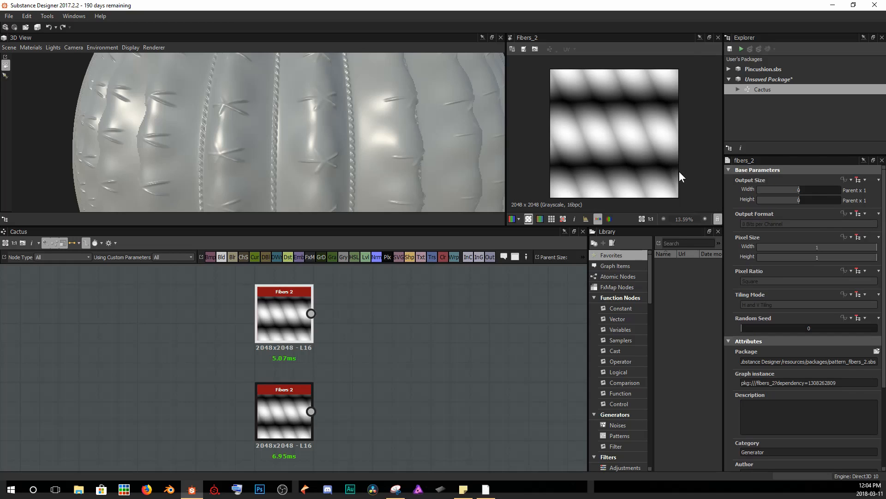
pyautogui.scroll(-4, 789, 408)
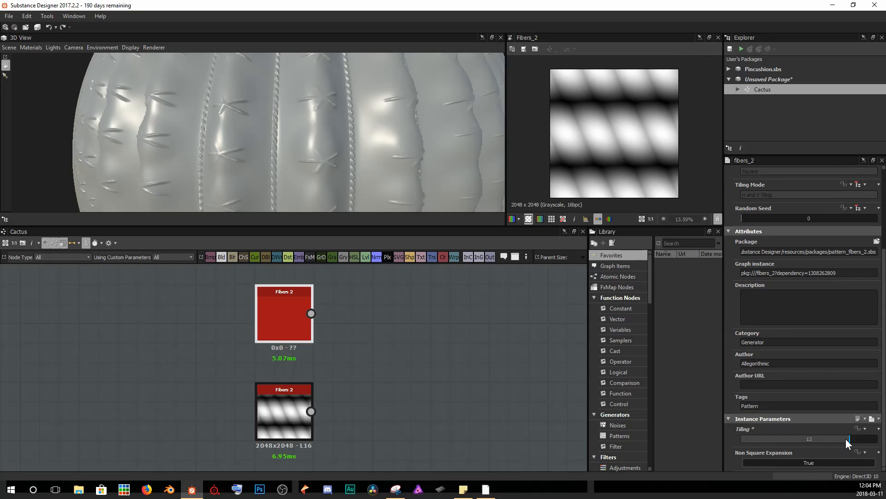
pyautogui.doubleClick(272, 312)
pyautogui.scroll(5, 607, 149)
pyautogui.scroll(-4, 607, 149)
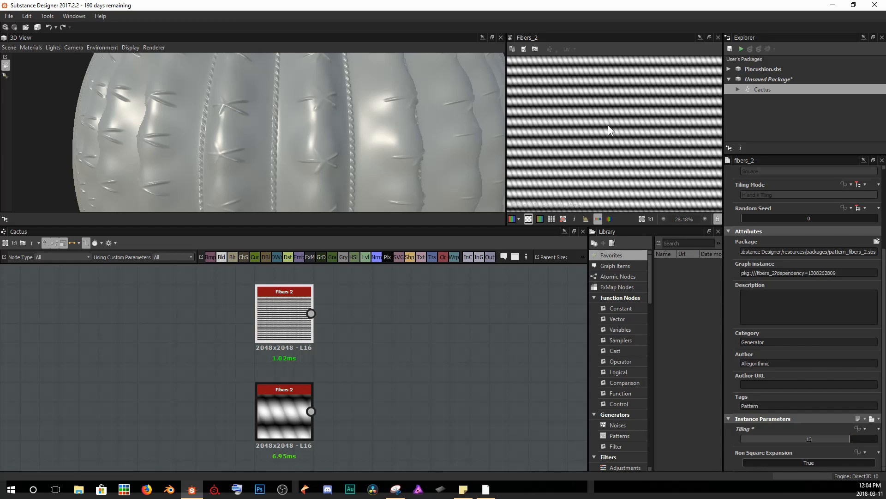
# Set the lower Fibers 2 node's Tiling to 16.
pyautogui.click(292, 412)
pyautogui.moveTo(801, 456); pyautogui.dragTo(878, 453)
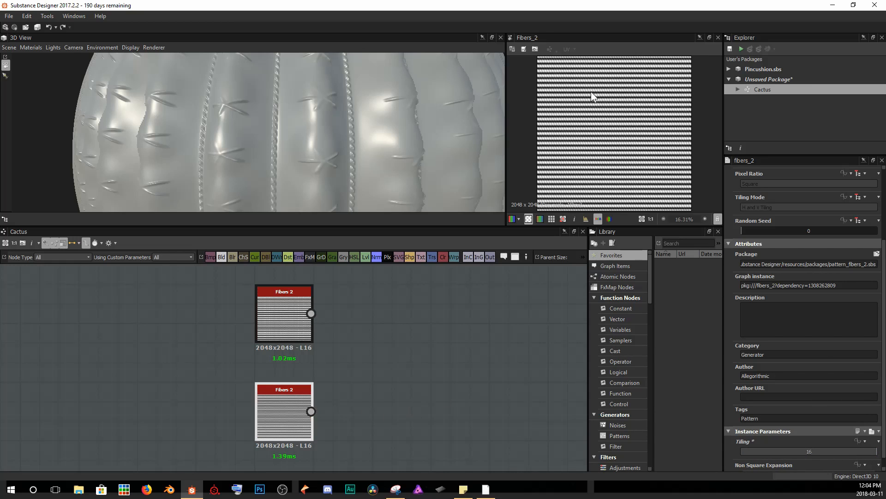
# Add a Safe Transform Grayscale node after the lower Fibers 2 node.
pyautogui.click(292, 308)
pyautogui.click(287, 404)
pyautogui.press('space')
pyautogui.write('safe')
pyautogui.press('Down')
pyautogui.press('Return')
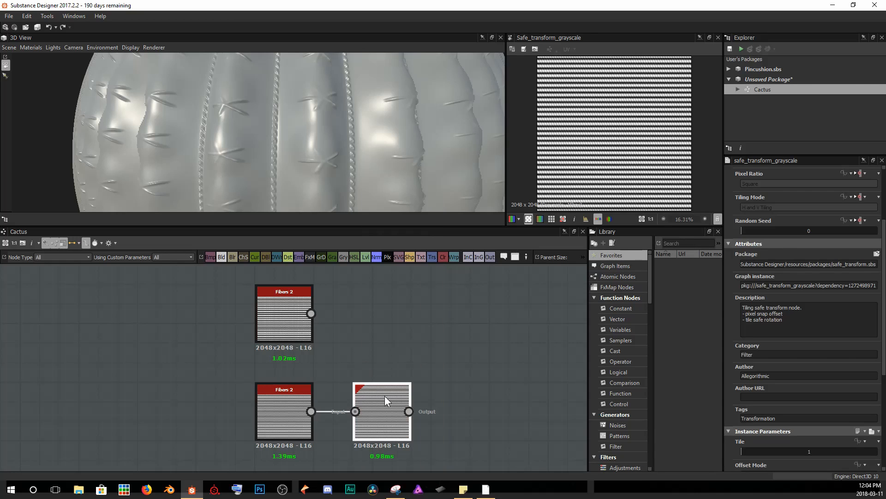
# Set the Safe Transform rotation to 90 degrees.
pyautogui.scroll(-3, 825, 392)
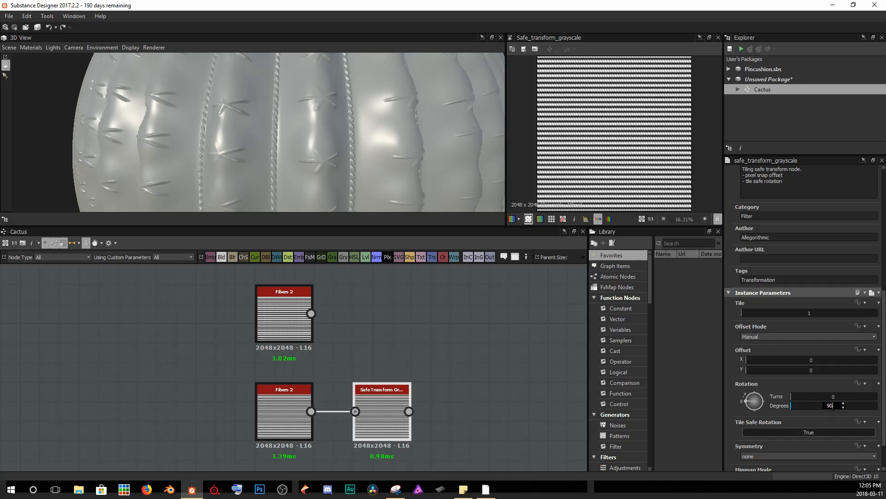
pyautogui.click(834, 405)
pyautogui.write('90')
pyautogui.press('Return')
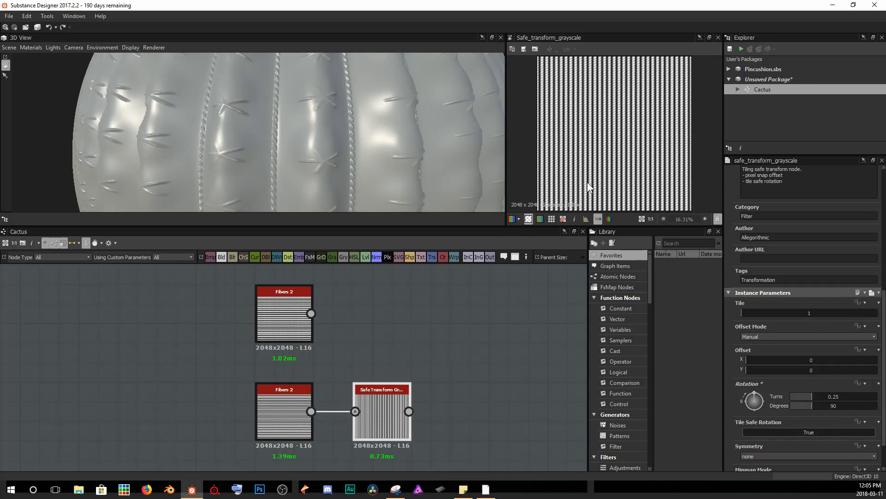
# Compare the Fibers 2 outputs and the rotated Safe Transform output in the 2D view.
pyautogui.doubleClick(287, 313)
pyautogui.doubleClick(386, 408)
pyautogui.doubleClick(287, 328)
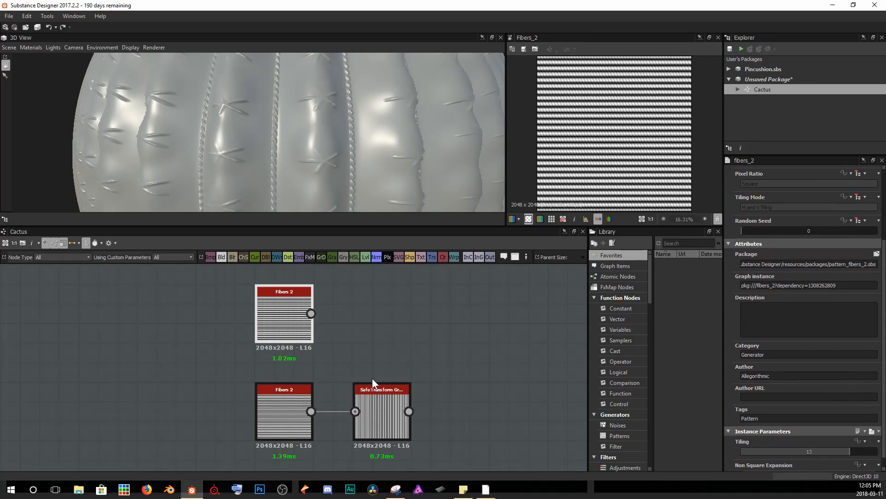
pyautogui.doubleClick(377, 401)
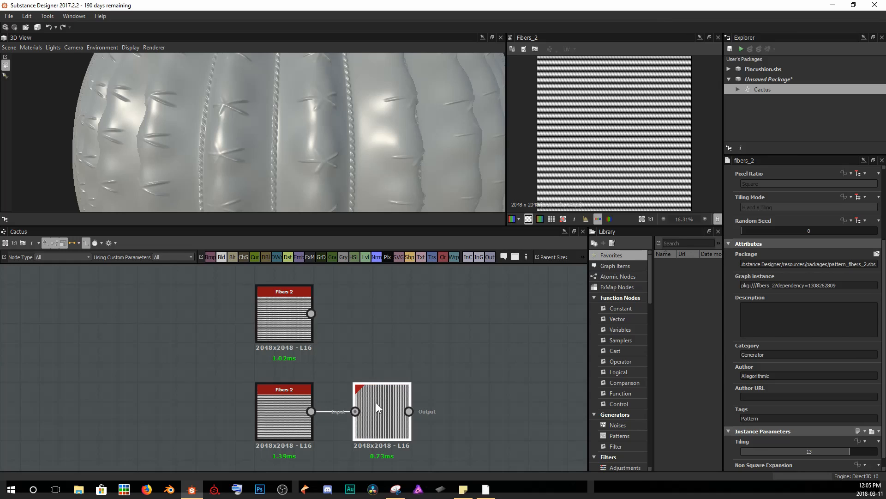
pyautogui.click(464, 340)
pyautogui.click(409, 396)
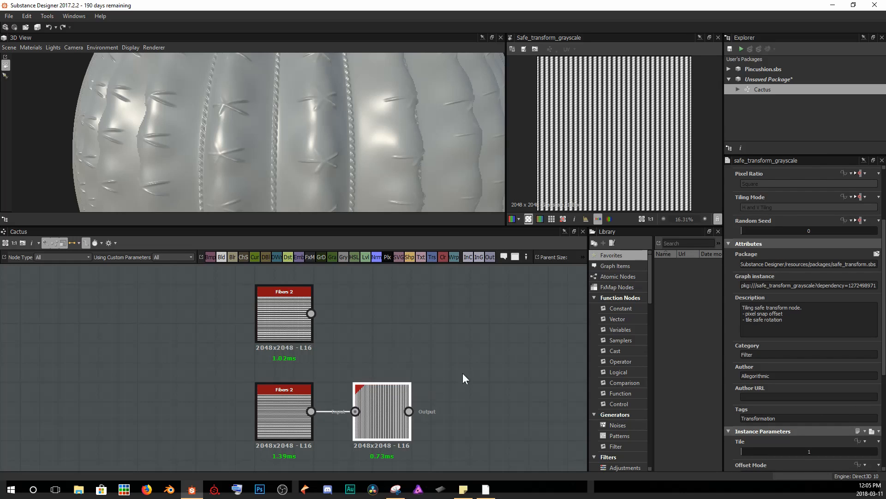
# Add a Blend node combining the upper Fibers 2 with the rotated Safe Transform output in Screen mode.
pyautogui.press('space')
pyautogui.write('blen')
pyautogui.press('Return')
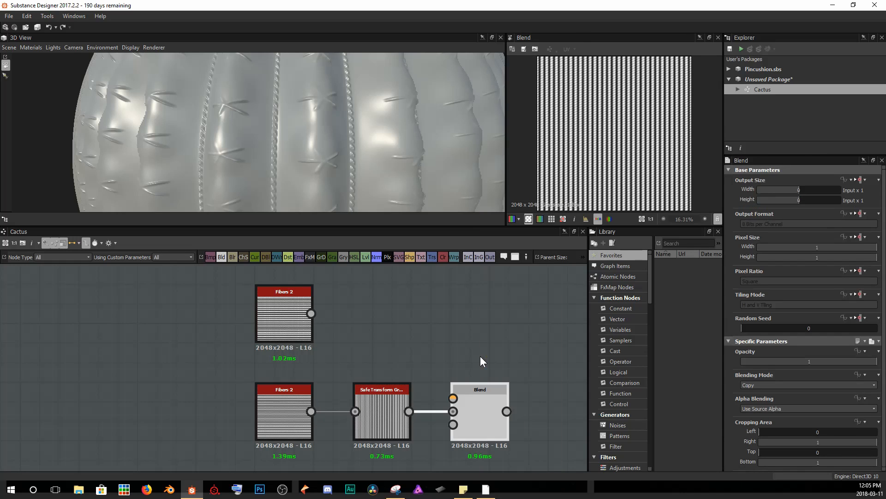
pyautogui.moveTo(492, 408); pyautogui.dragTo(490, 353)
pyautogui.moveTo(311, 314); pyautogui.dragTo(452, 340)
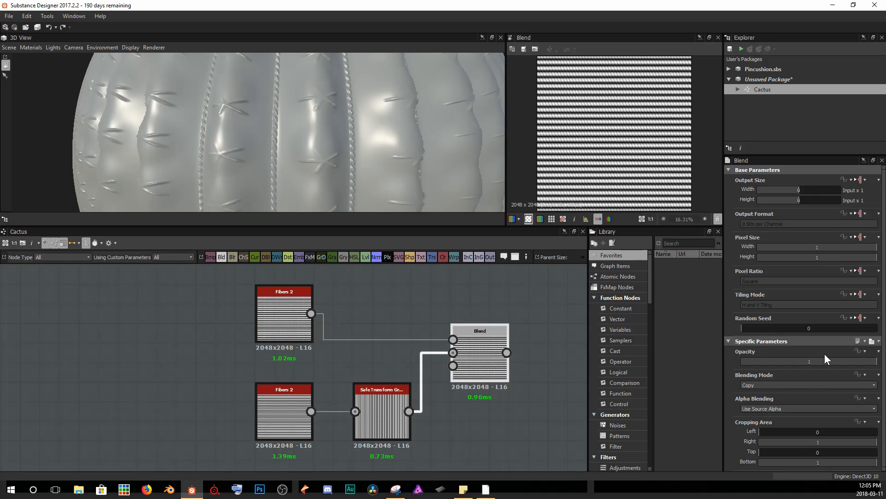
pyautogui.click(769, 385)
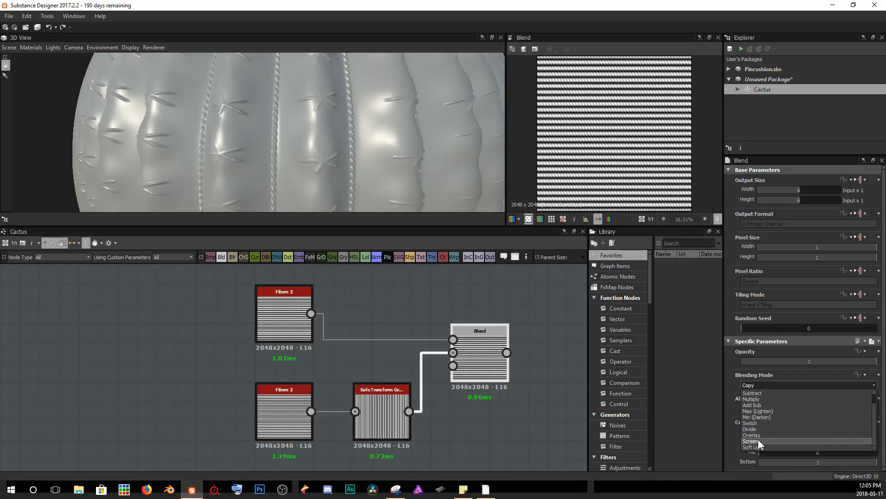
pyautogui.click(758, 440)
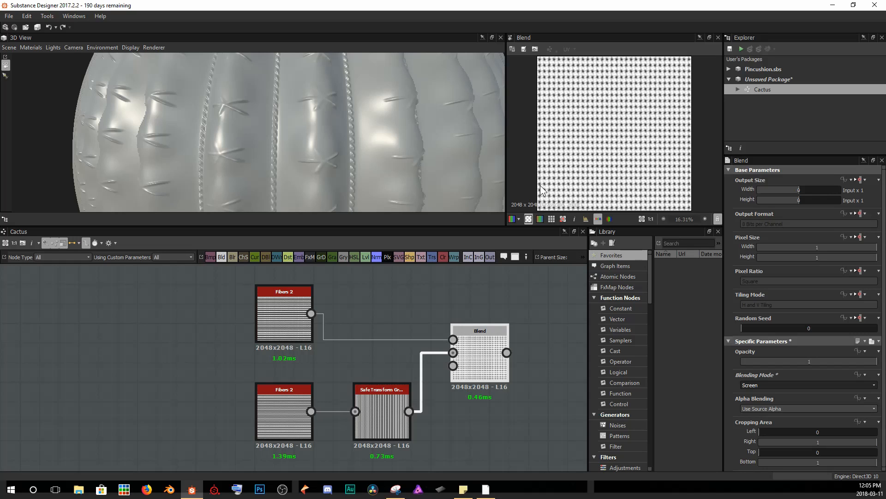
# Inspect the Fibers 2 and the new Blend outputs in the 2D view.
pyautogui.doubleClick(289, 320)
pyautogui.scroll(5, 589, 126)
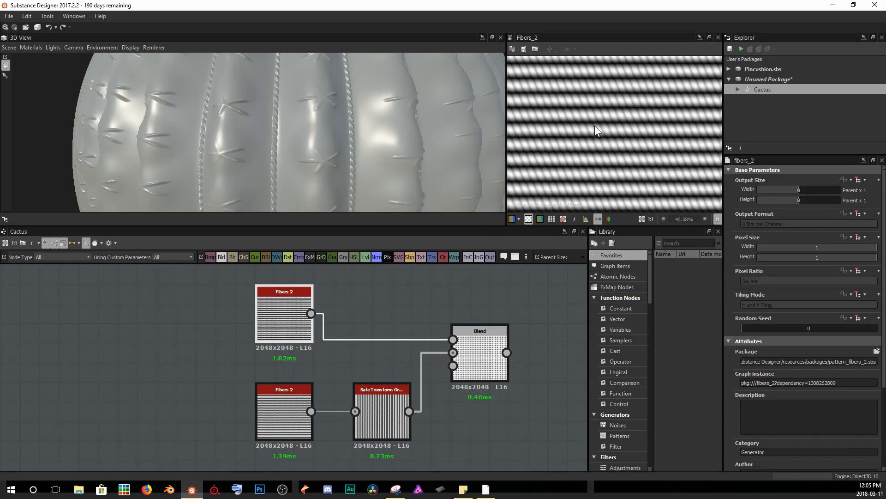
pyautogui.doubleClick(477, 336)
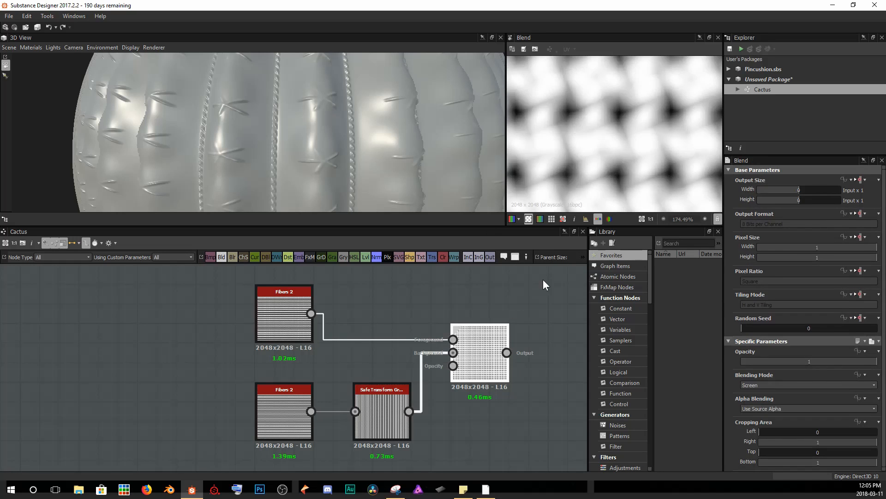
pyautogui.scroll(-4, 619, 164)
pyautogui.scroll(3, 619, 163)
pyautogui.moveTo(582, 95); pyautogui.dragTo(627, 142, button='middle')
pyautogui.scroll(4, 646, 146)
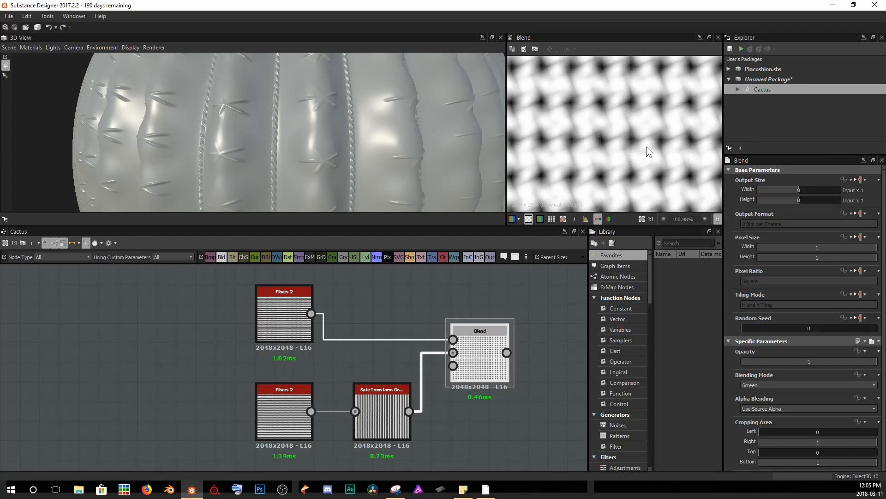
pyautogui.press('f')
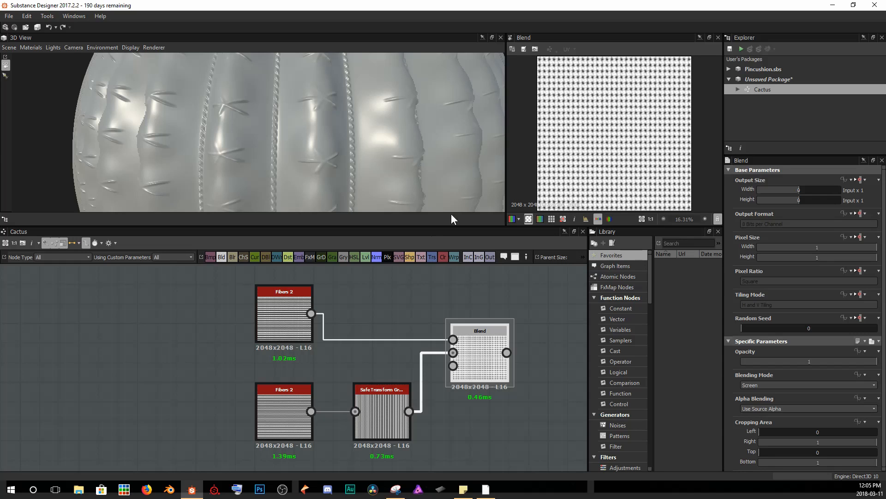
# Insert a Blend node after the main-chain node and feed the crossed-fiber Blend into it.
pyautogui.scroll(-5, 490, 385)
pyautogui.moveTo(490, 385); pyautogui.dragTo(402, 312, button='middle')
pyautogui.scroll(-3, 359, 376)
pyautogui.click(297, 385)
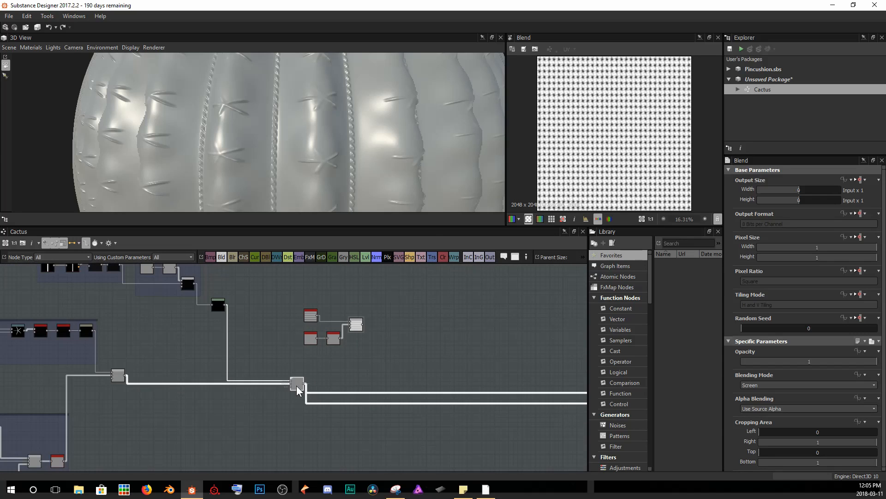
pyautogui.press('space')
pyautogui.write('blend')
pyautogui.press('Return')
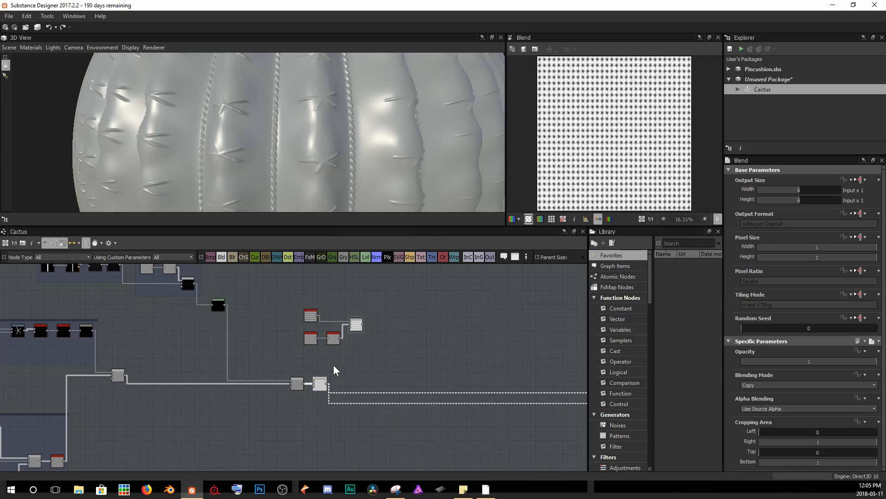
pyautogui.moveTo(320, 383); pyautogui.dragTo(446, 384)
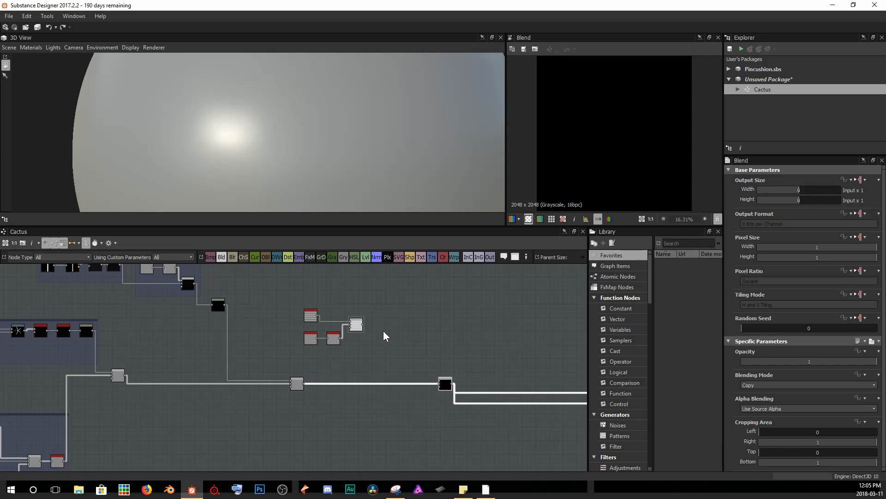
pyautogui.click(361, 325)
pyautogui.moveTo(364, 325); pyautogui.dragTo(439, 382)
# Set the new main-chain Blend's blending mode to Multiply.
pyautogui.click(767, 384)
pyautogui.scroll(-2, 778, 445)
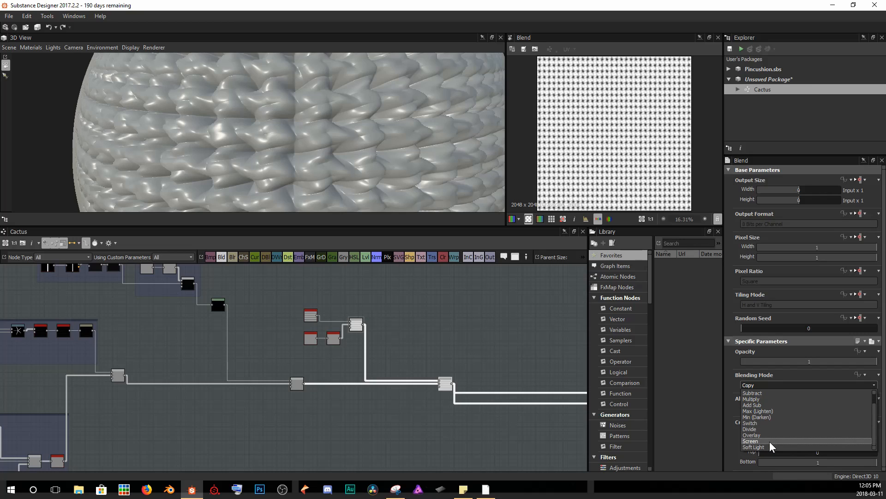
pyautogui.click(750, 441)
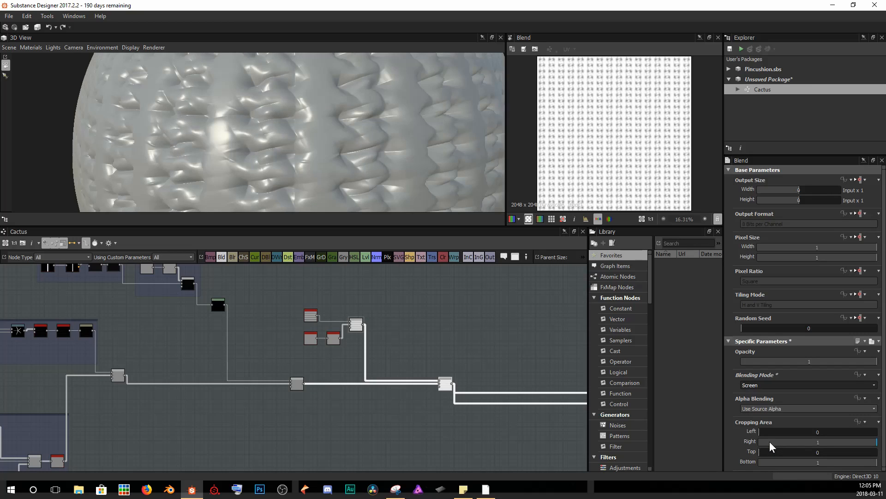
pyautogui.click(760, 386)
pyautogui.click(762, 403)
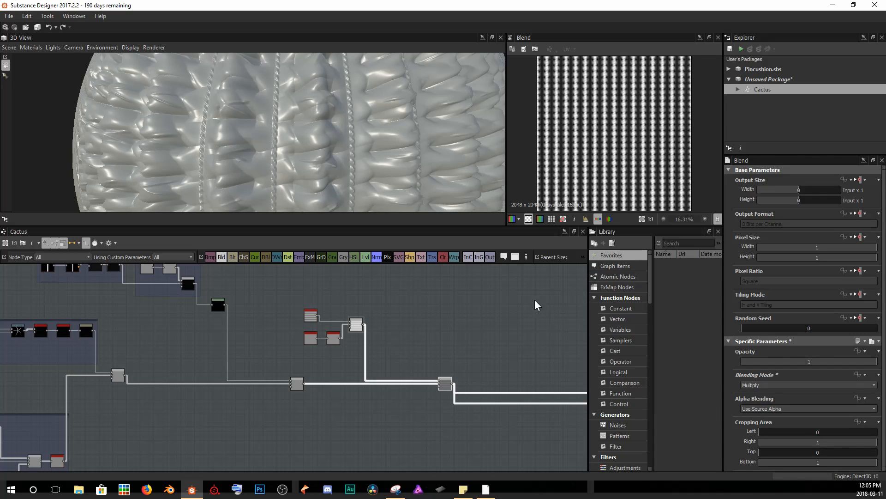
# Inspect the multiplied fiber detail on the 3D preview and in the 2D view.
pyautogui.scroll(-6, 361, 134)
pyautogui.moveTo(405, 164); pyautogui.dragTo(316, 144)
pyautogui.moveTo(383, 135)
pyautogui.mouseDown()
pyautogui.moveTo(291, 137)
pyautogui.moveTo(325, 144)
pyautogui.mouseUp()
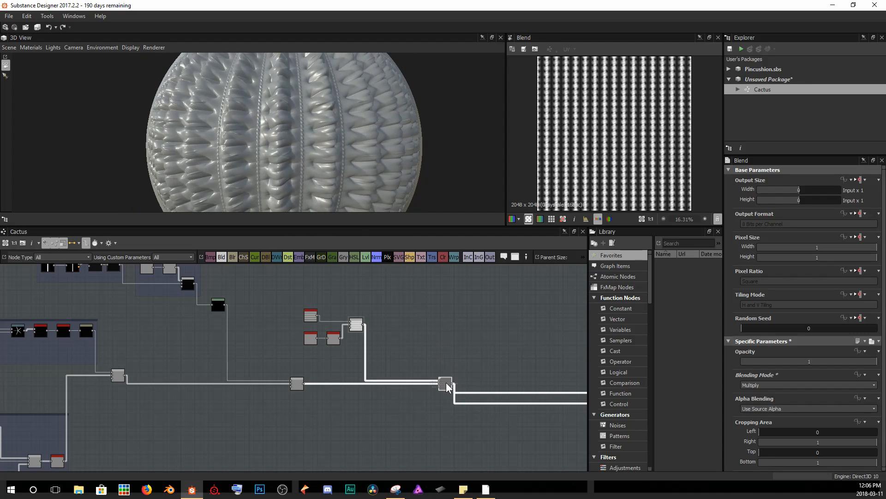
pyautogui.scroll(10, 607, 153)
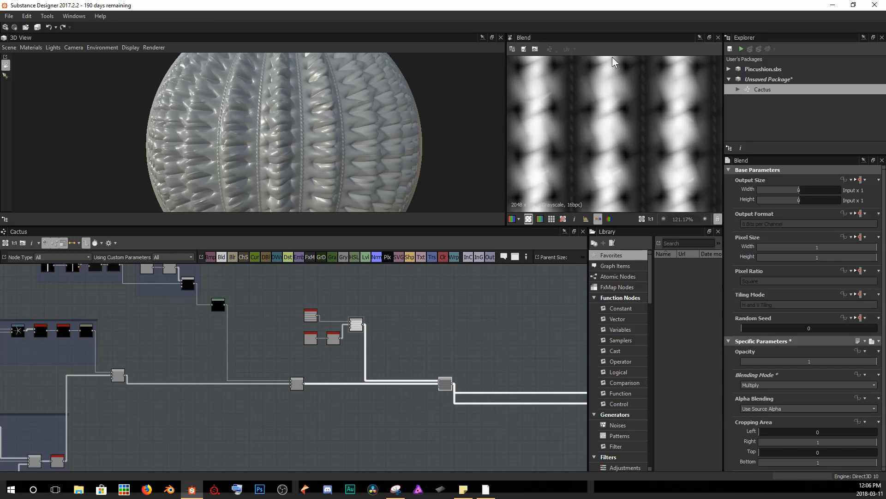
pyautogui.scroll(-5, 621, 158)
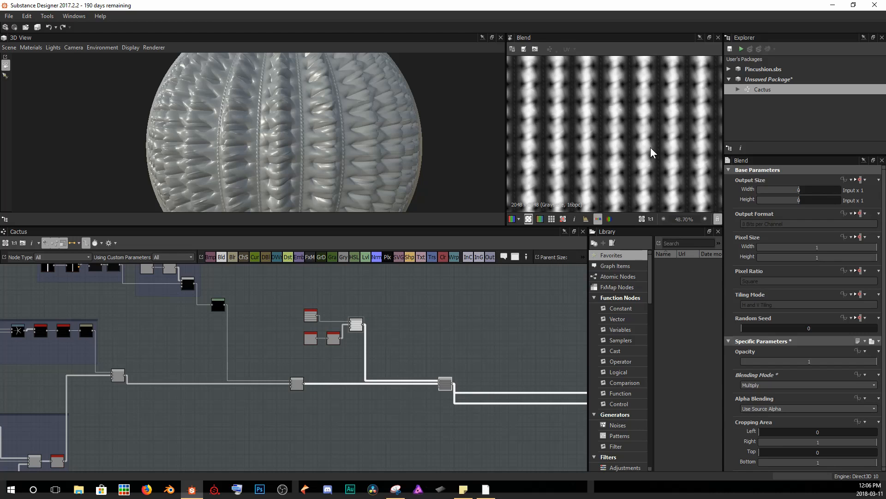
pyautogui.scroll(3, 296, 327)
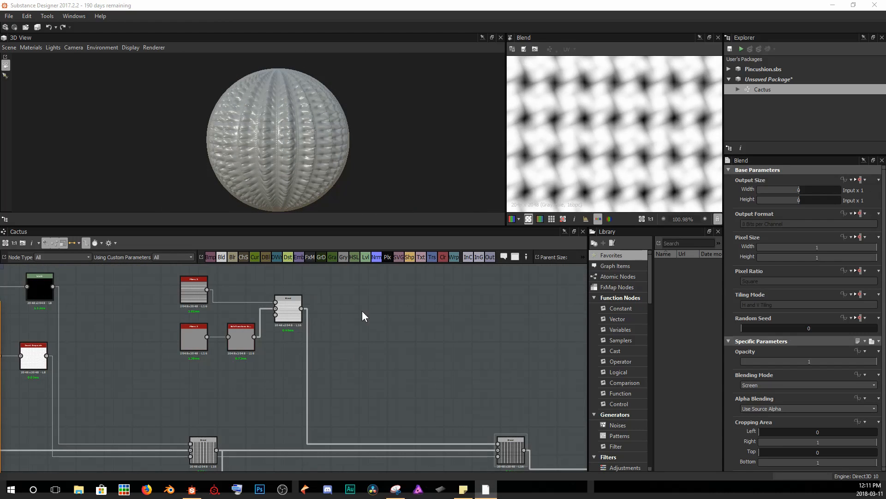
# Insert a Make It Tile Patch Grayscale node after the crossed-fiber Blend node.
pyautogui.moveTo(304, 317); pyautogui.dragTo(307, 328, button='middle')
pyautogui.scroll(3, 318, 170)
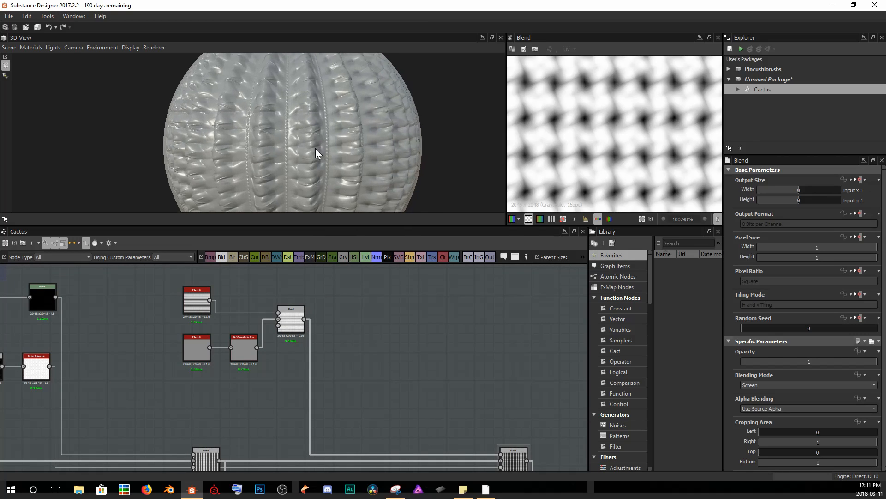
pyautogui.moveTo(315, 148)
pyautogui.mouseDown()
pyautogui.moveTo(286, 149)
pyautogui.moveTo(281, 100)
pyautogui.mouseUp()
pyautogui.moveTo(380, 159); pyautogui.dragTo(375, 152, button='middle')
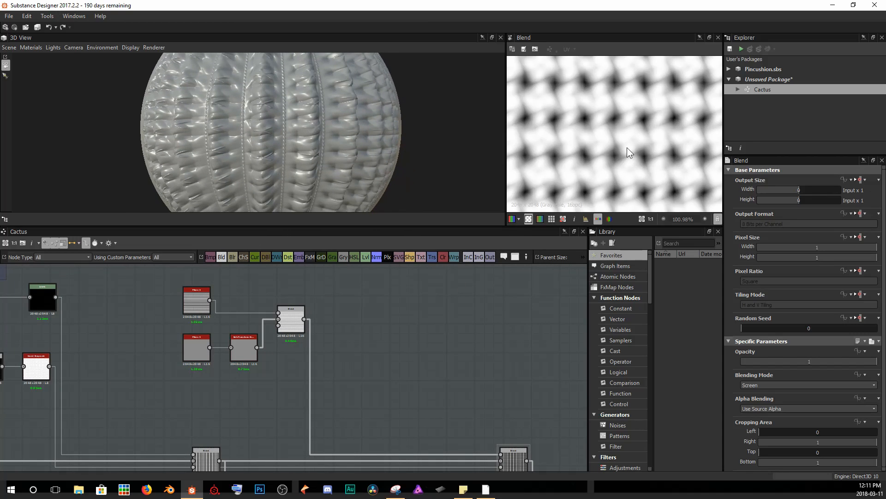
pyautogui.click(291, 317)
pyautogui.press('space')
pyautogui.write('make it')
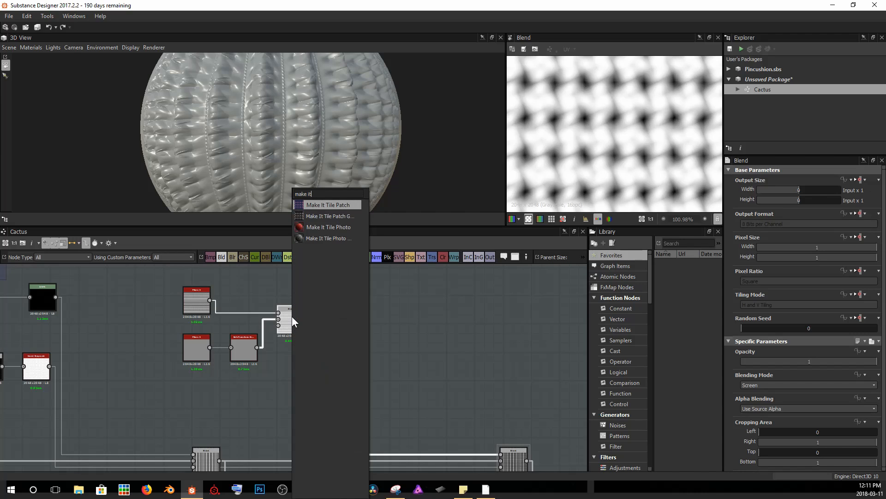
pyautogui.press('Down')
pyautogui.press('Down')
pyautogui.press('Down')
pyautogui.press('Up')
pyautogui.press('Up')
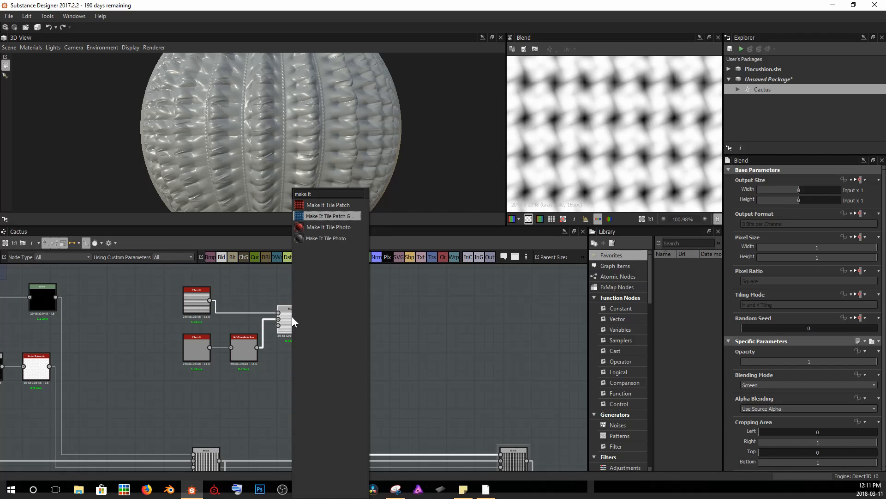
pyautogui.press('Return')
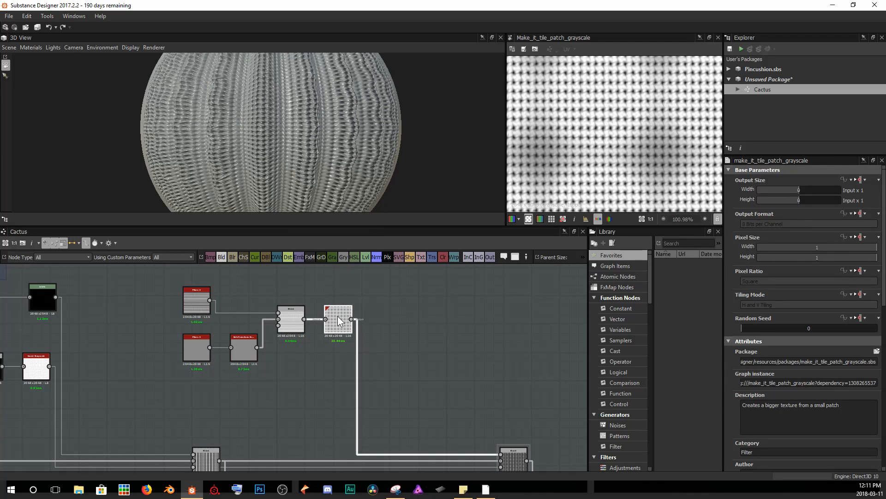
# Examine the tiled fiber pattern on the 3D preview and its nodes in the graph.
pyautogui.scroll(5, 346, 318)
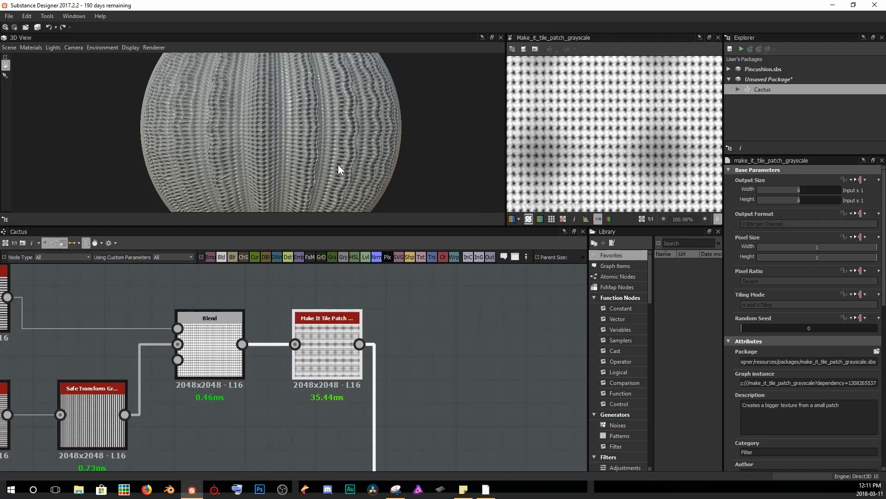
pyautogui.moveTo(405, 137); pyautogui.dragTo(360, 134)
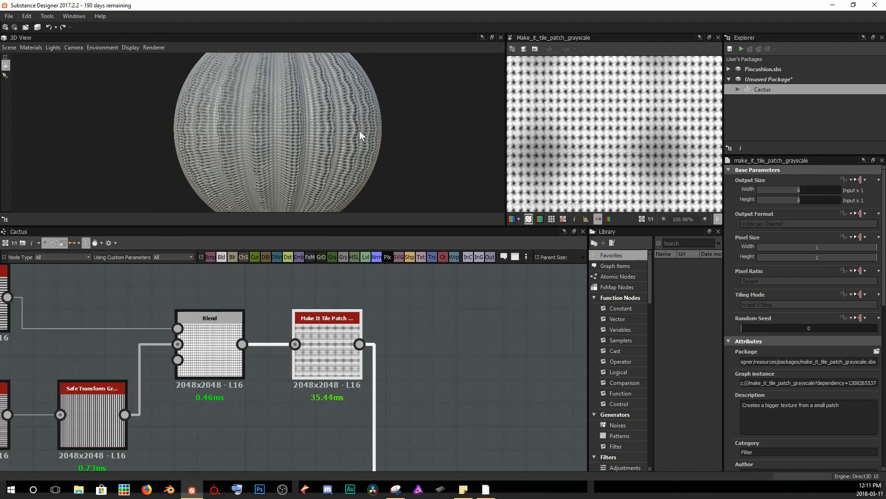
pyautogui.scroll(5, 330, 135)
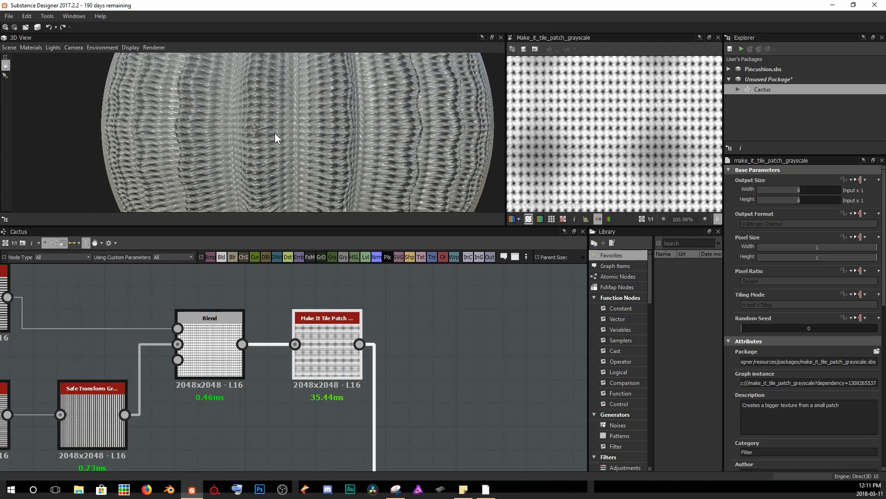
pyautogui.scroll(5, 275, 137)
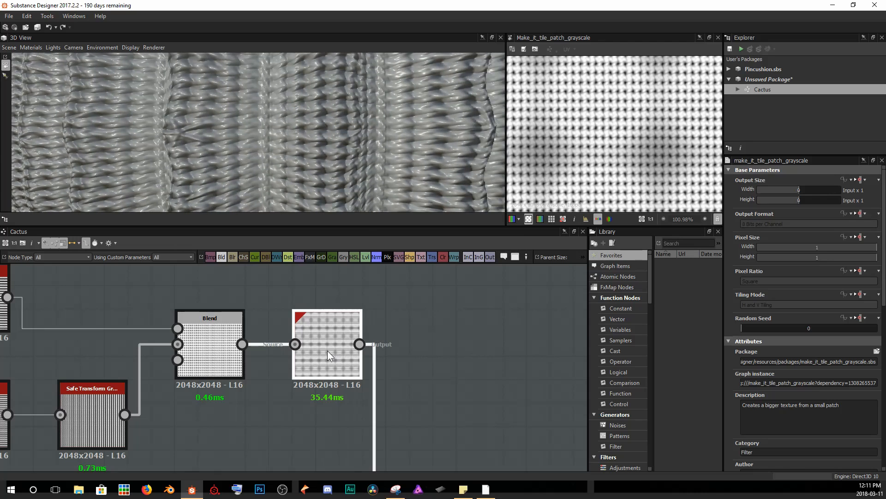
pyautogui.click(211, 352)
pyautogui.click(312, 350)
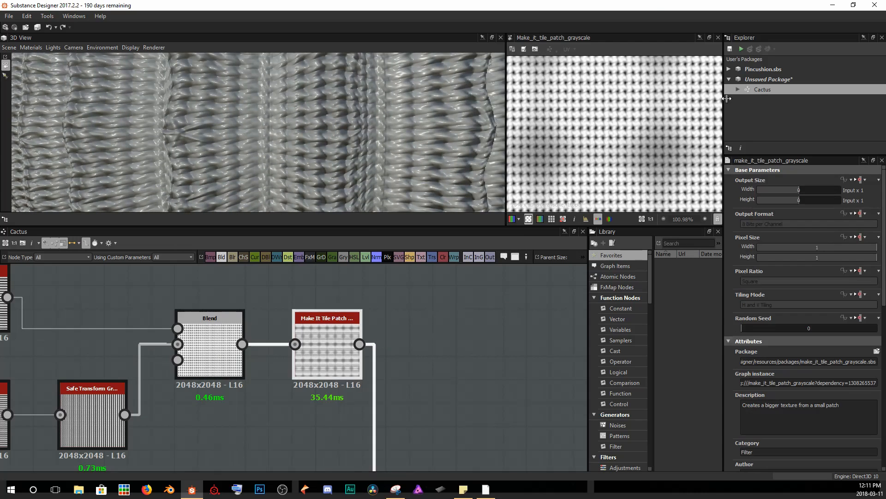
pyautogui.scroll(-5, 356, 188)
pyautogui.scroll(-3, 441, 369)
pyautogui.scroll(-5, 332, 350)
pyautogui.moveTo(364, 376); pyautogui.dragTo(232, 349, button='middle')
# Connect the Multiply Blend's output to the downstream nodes, replacing the last node's earlier input.
pyautogui.click(240, 384)
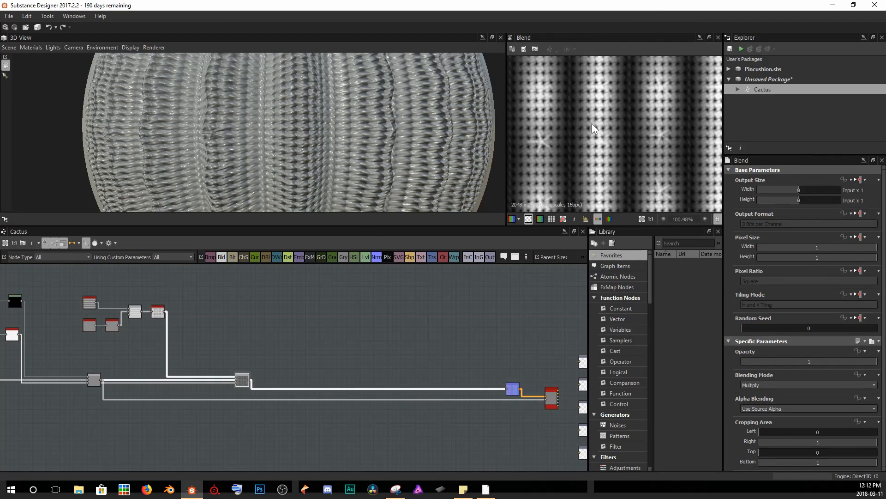
pyautogui.scroll(1, 607, 138)
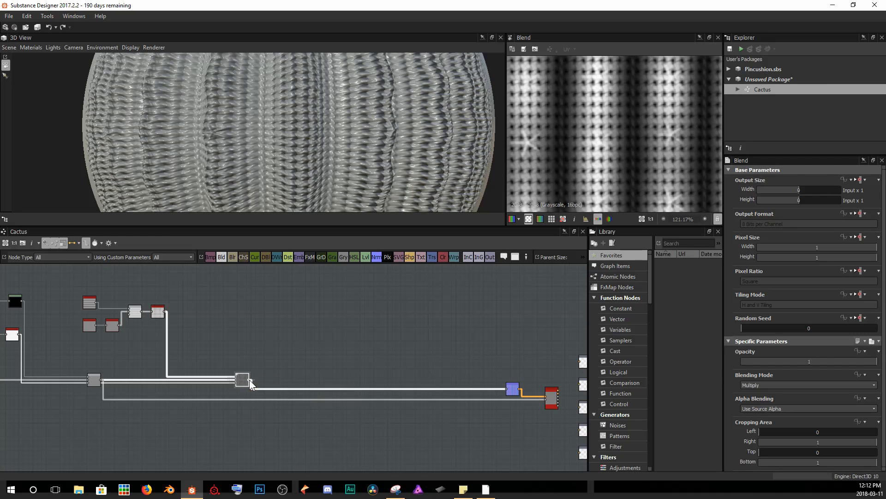
pyautogui.moveTo(249, 380); pyautogui.dragTo(509, 387)
pyautogui.click(91, 381)
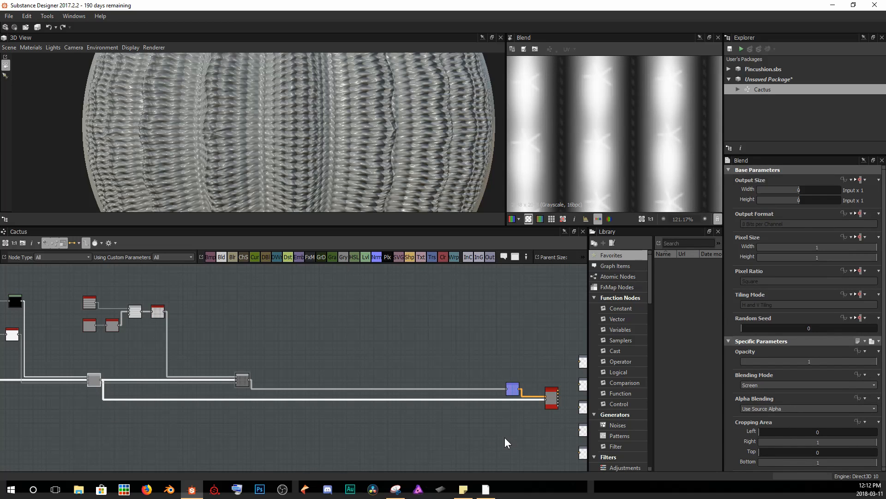
pyautogui.moveTo(249, 380); pyautogui.dragTo(544, 400)
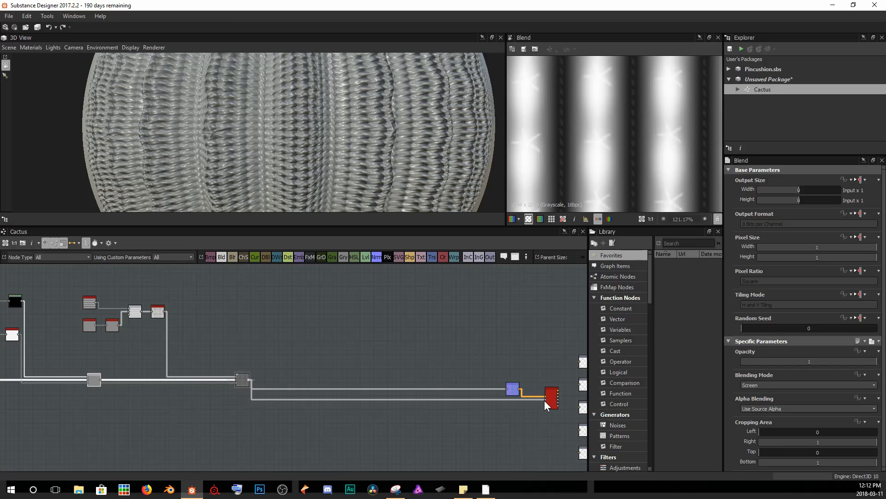
# Examine the fiber detail across the cactus surface in the 3D view.
pyautogui.moveTo(325, 129); pyautogui.dragTo(295, 130)
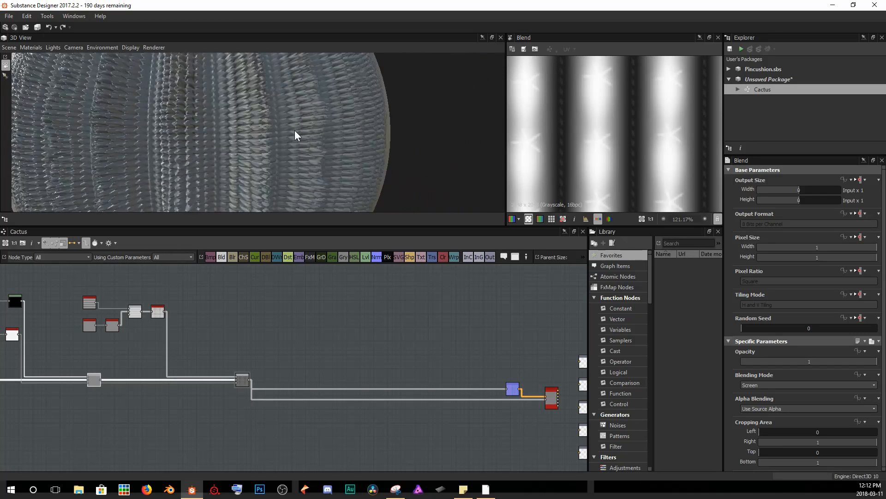
pyautogui.scroll(5, 350, 126)
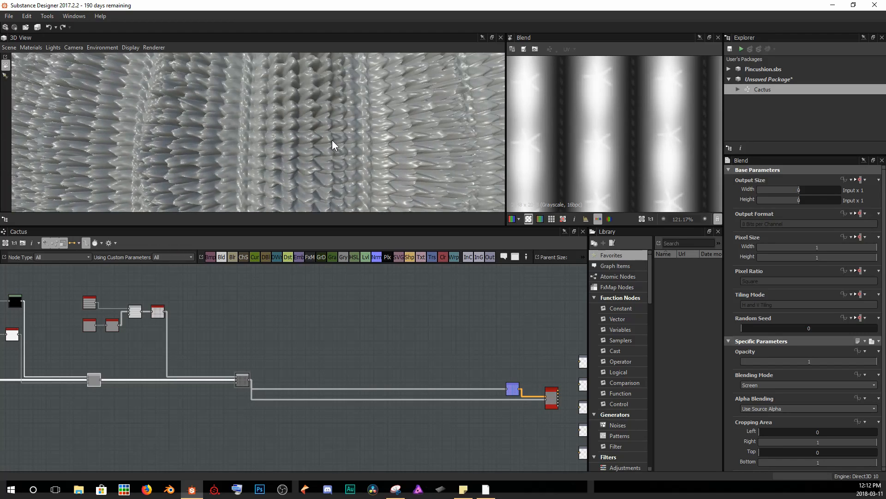
pyautogui.scroll(-4, 331, 140)
pyautogui.moveTo(331, 140); pyautogui.dragTo(285, 142)
pyautogui.scroll(3, 285, 141)
pyautogui.scroll(-5, 285, 141)
pyautogui.moveTo(300, 143); pyautogui.dragTo(287, 134, button='middle')
pyautogui.scroll(1, 287, 135)
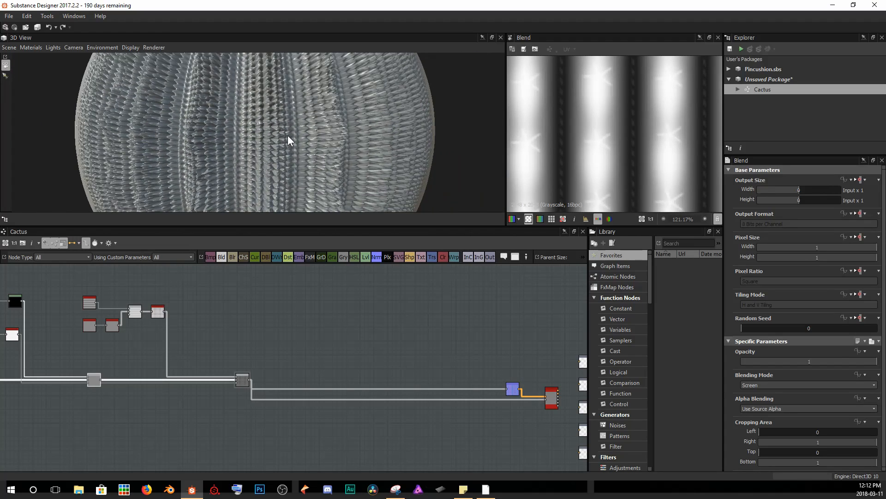
# Insert a Levels node after the fiber blend and raise its low input level to brighten the map.
pyautogui.scroll(1, 287, 135)
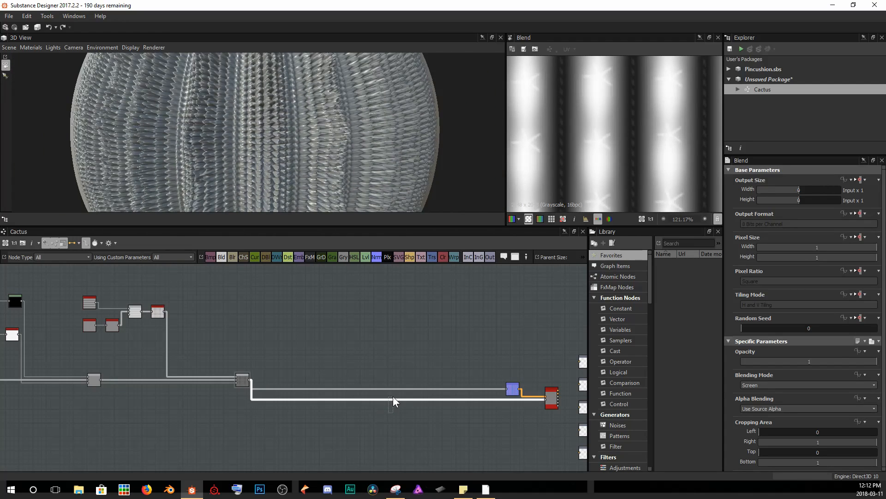
pyautogui.press('space')
pyautogui.write('leve')
pyautogui.press('Return')
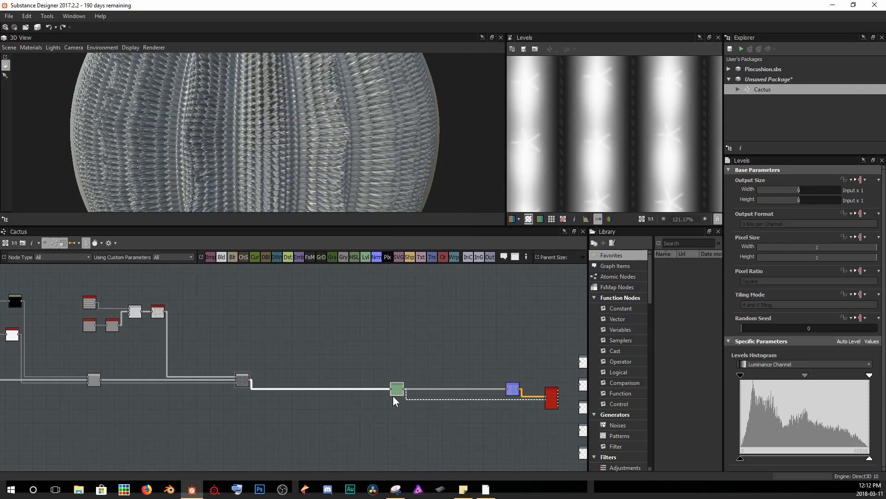
pyautogui.moveTo(392, 394); pyautogui.dragTo(460, 417)
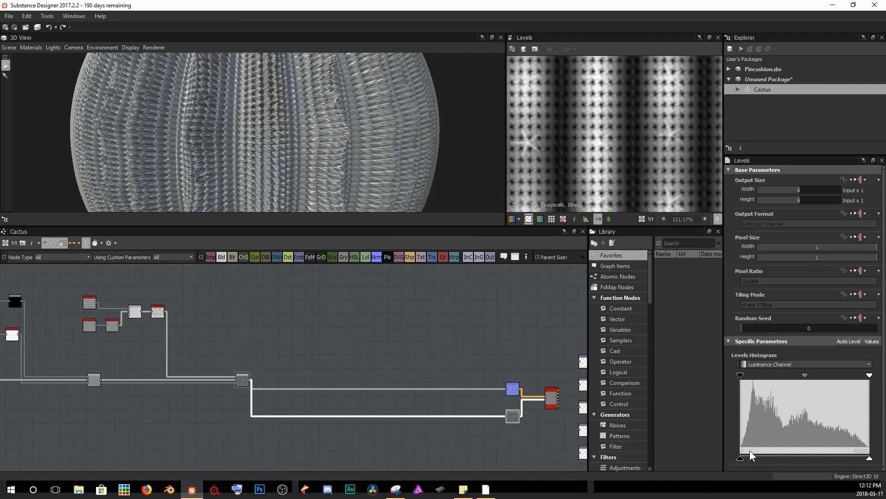
pyautogui.moveTo(743, 458); pyautogui.dragTo(870, 456)
pyautogui.moveTo(810, 459); pyautogui.dragTo(848, 457)
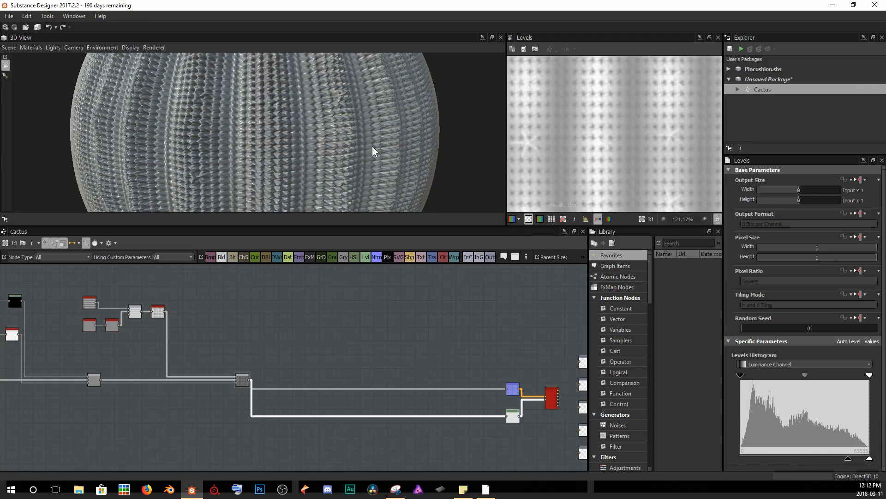
# Connect the first fiber Blend node directly to the final node's input and delete the Levels node.
pyautogui.scroll(5, 317, 126)
pyautogui.scroll(4, 281, 145)
pyautogui.scroll(-4, 256, 143)
pyautogui.moveTo(248, 138)
pyautogui.mouseDown()
pyautogui.moveTo(237, 132)
pyautogui.moveTo(252, 137)
pyautogui.mouseUp()
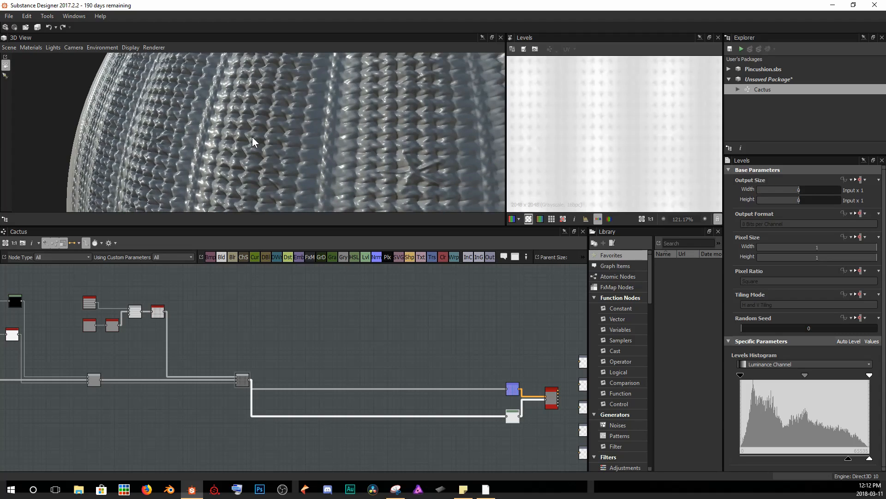
pyautogui.moveTo(100, 378); pyautogui.dragTo(545, 399)
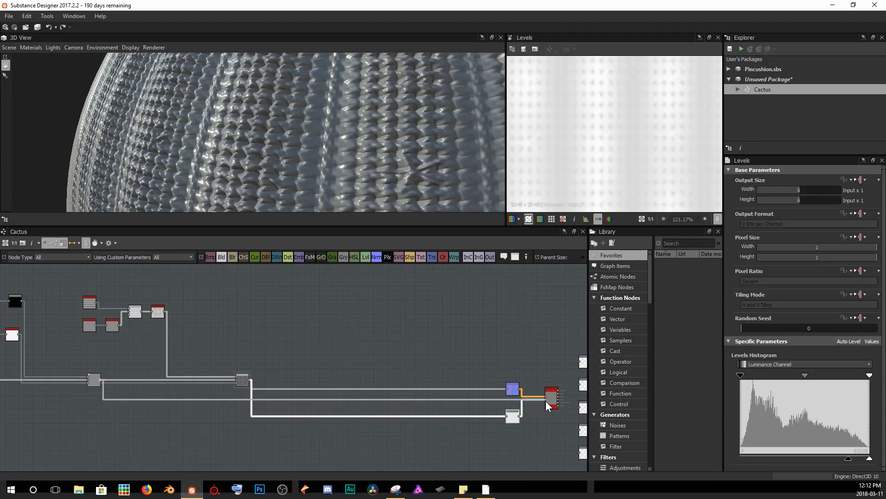
pyautogui.doubleClick(93, 383)
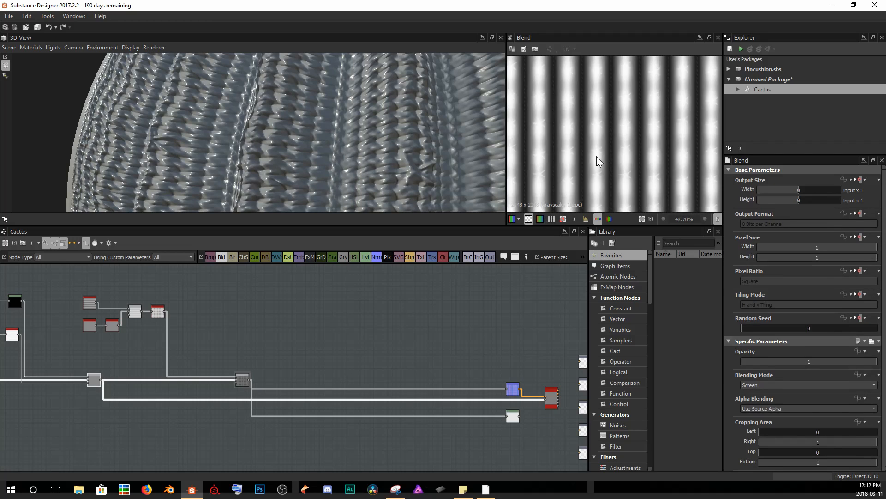
pyautogui.scroll(3, 584, 136)
pyautogui.scroll(-6, 267, 149)
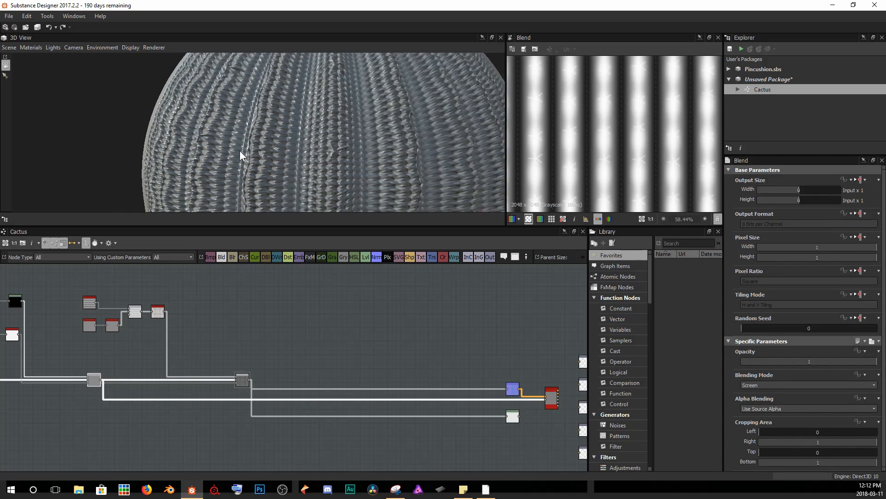
pyautogui.moveTo(315, 152); pyautogui.dragTo(364, 171)
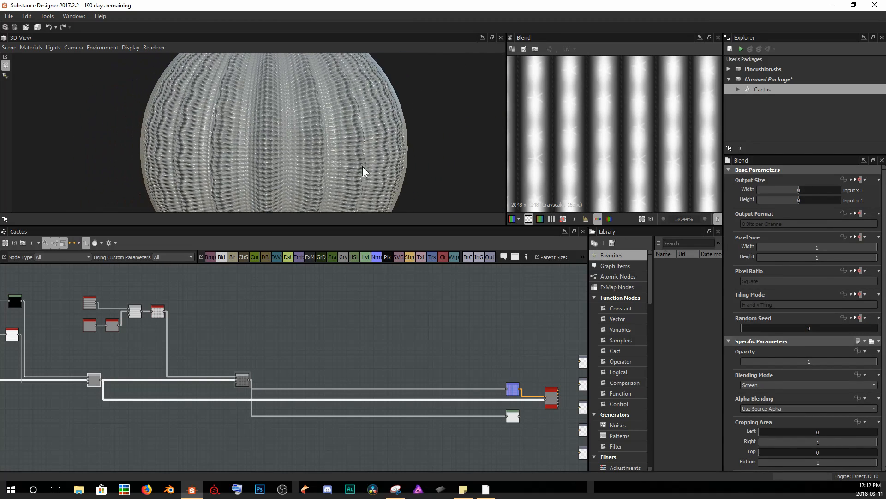
pyautogui.click(511, 415)
pyautogui.press('Delete')
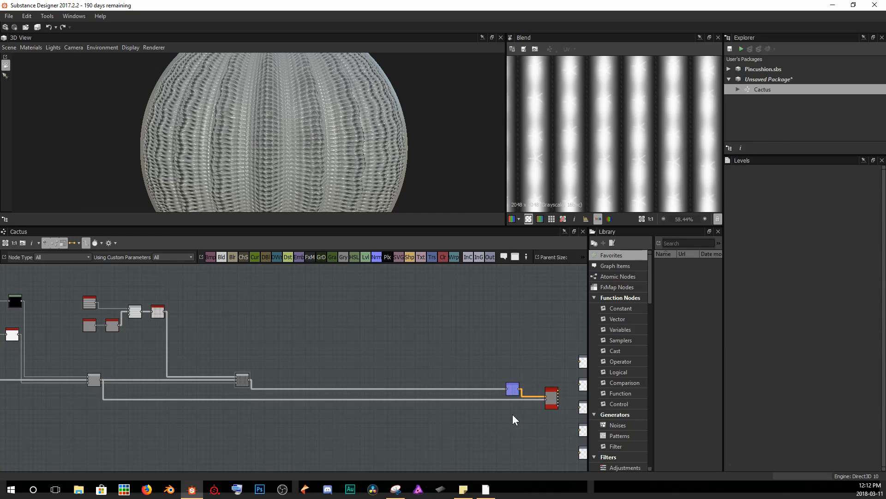
# Preview the fiber Blend, Multiply Blend and Normal nodes one by one in the 2D view.
pyautogui.click(97, 377)
pyautogui.scroll(-5, 527, 168)
pyautogui.moveTo(618, 145); pyautogui.dragTo(641, 153, button='middle')
pyautogui.scroll(-2, 641, 162)
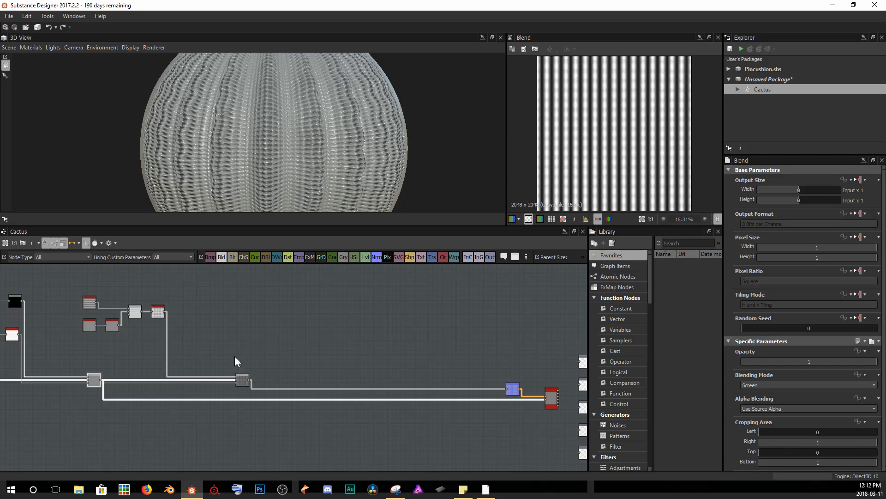
pyautogui.click(240, 381)
pyautogui.scroll(10, 600, 113)
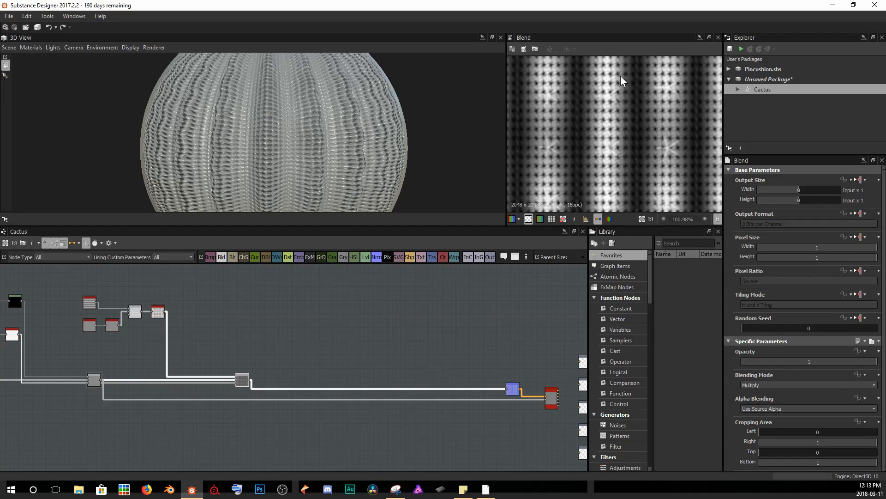
pyautogui.click(512, 388)
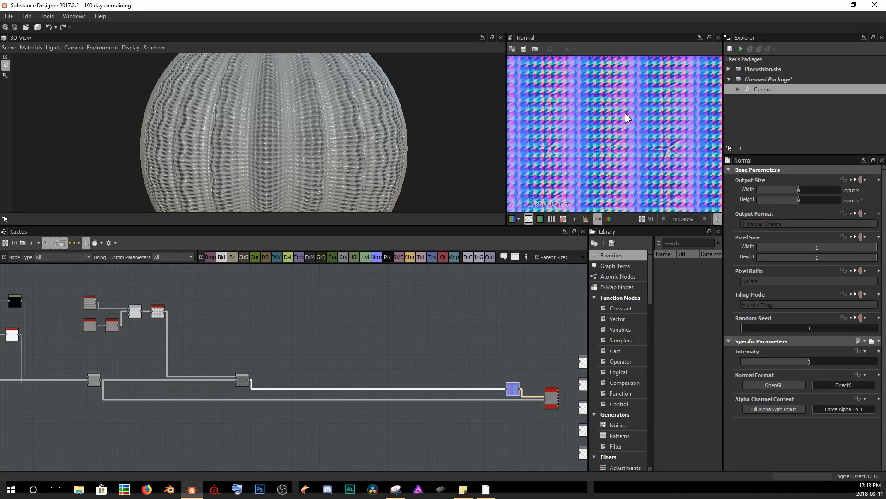
pyautogui.scroll(3, 169, 314)
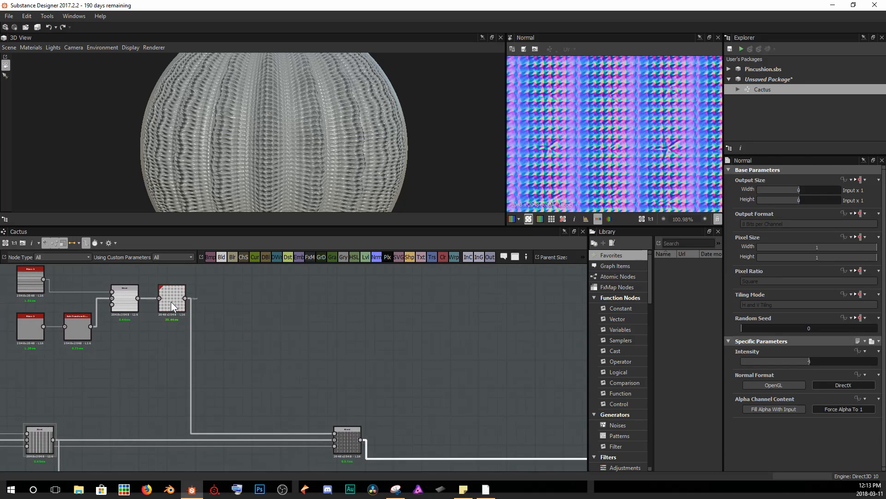
# Set the Make It Tile Patch pattern size to about 803 by 793 and its octave to 6.
pyautogui.click(171, 301)
pyautogui.scroll(3, 345, 131)
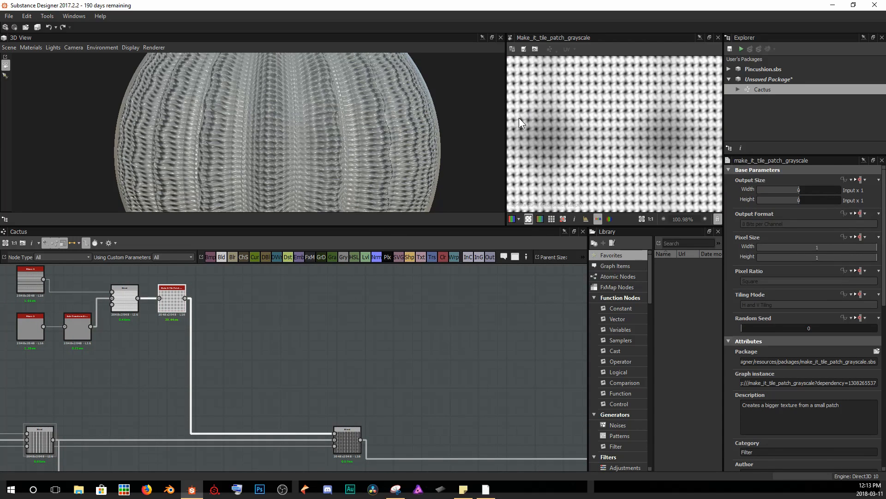
pyautogui.scroll(-6, 796, 378)
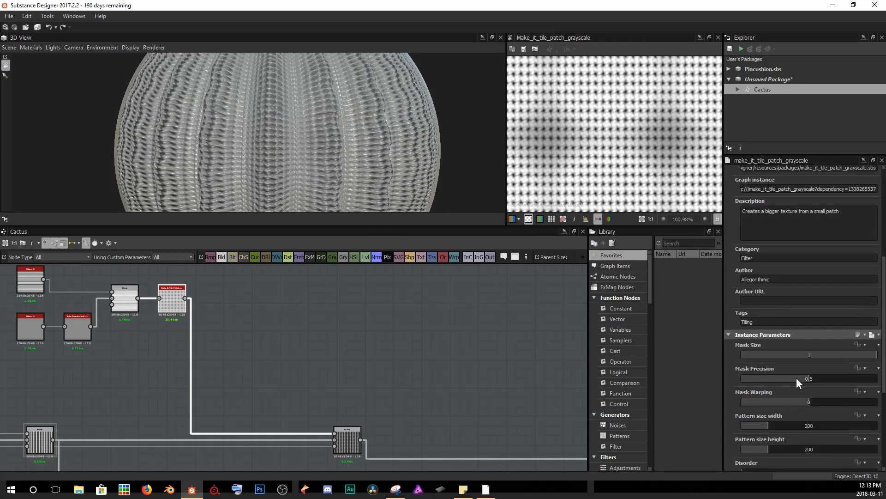
pyautogui.scroll(-2, 796, 378)
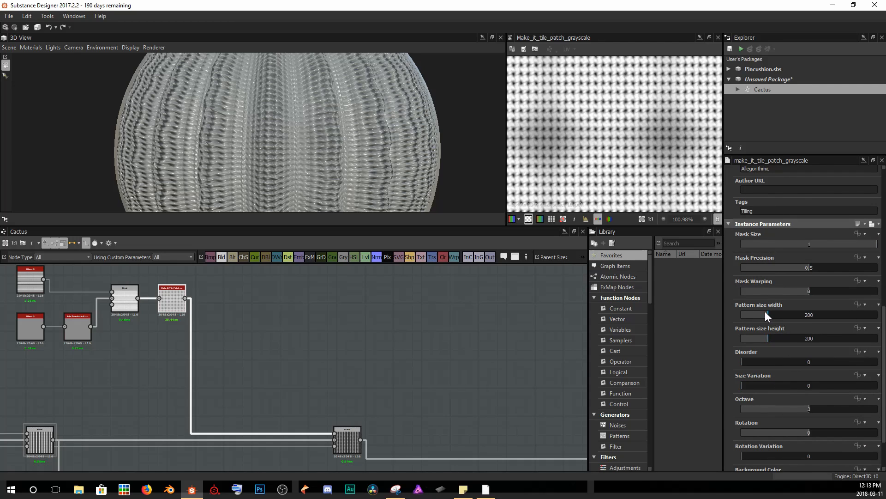
pyautogui.moveTo(768, 312); pyautogui.dragTo(848, 340)
pyautogui.click(845, 339)
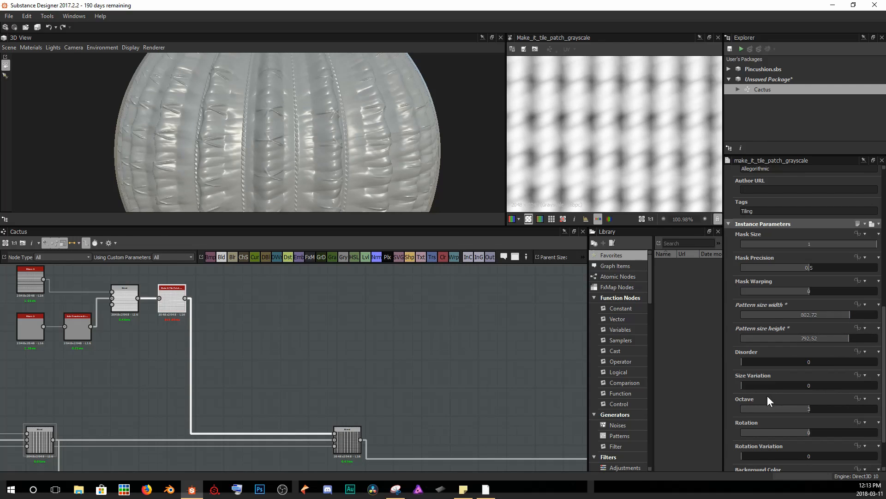
pyautogui.moveTo(814, 409); pyautogui.dragTo(883, 414)
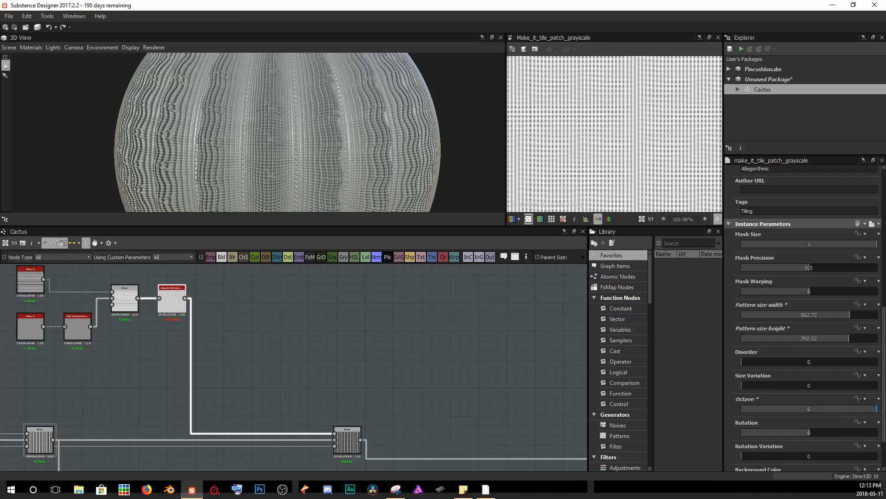
# Examine the fiber pattern closely on the cactus surface in the 3D view.
pyautogui.scroll(8, 317, 151)
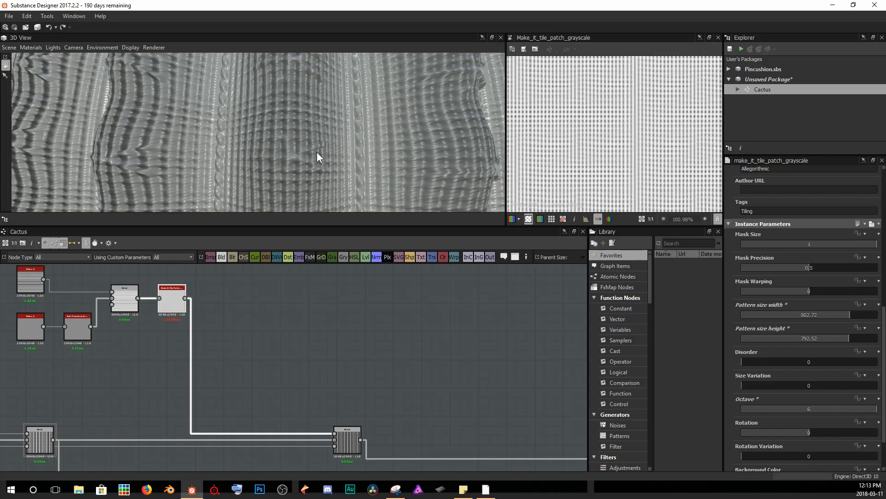
pyautogui.moveTo(285, 149); pyautogui.dragTo(365, 126)
pyautogui.scroll(-3, 344, 140)
pyautogui.scroll(-5, 345, 140)
pyautogui.scroll(-1, 364, 121)
pyautogui.moveTo(365, 121); pyautogui.dragTo(365, 105, button='middle')
pyautogui.scroll(-1, 365, 105)
pyautogui.moveTo(358, 101); pyautogui.dragTo(303, 95)
pyautogui.scroll(5, 306, 152)
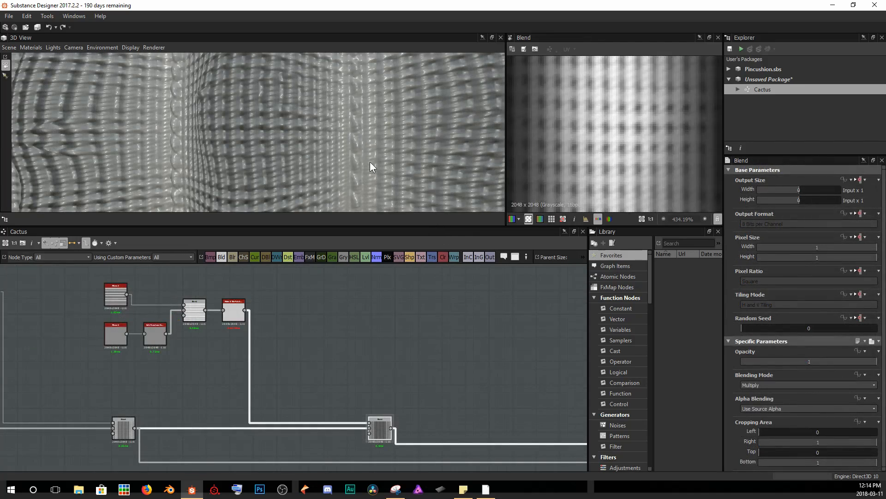
pyautogui.scroll(-5, 368, 162)
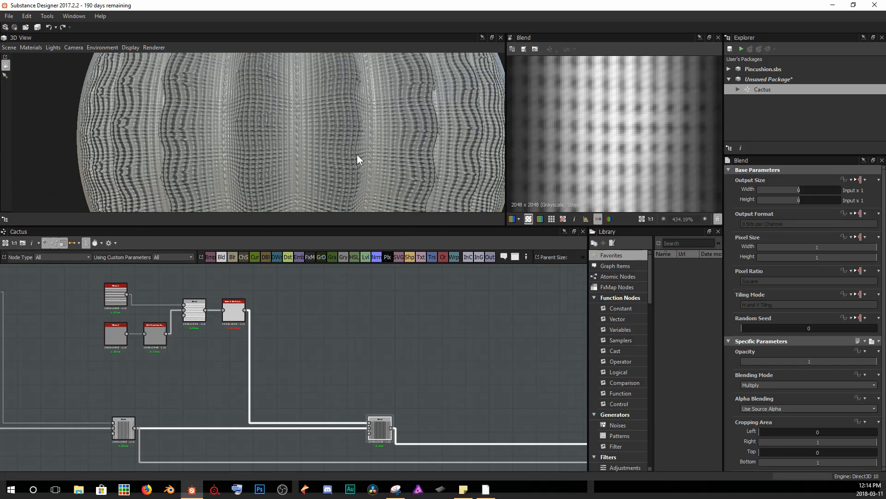
pyautogui.moveTo(372, 155); pyautogui.dragTo(278, 144)
pyautogui.scroll(4, 281, 137)
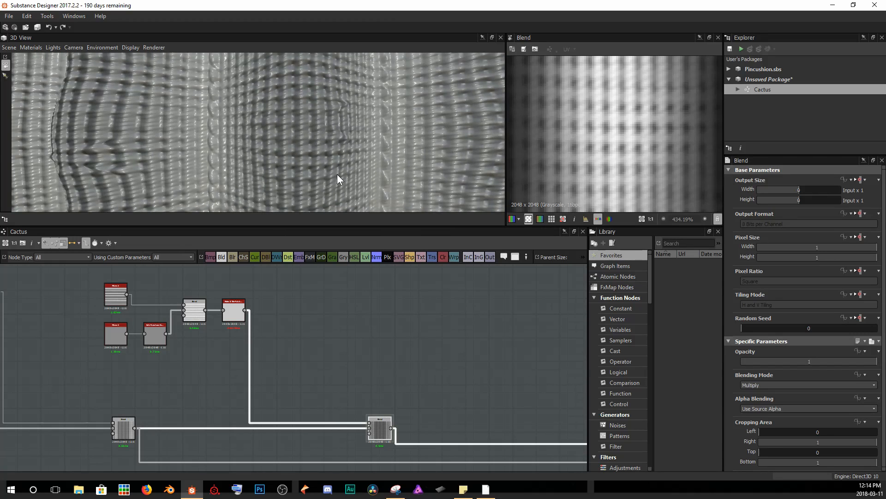
pyautogui.moveTo(337, 173); pyautogui.dragTo(348, 71)
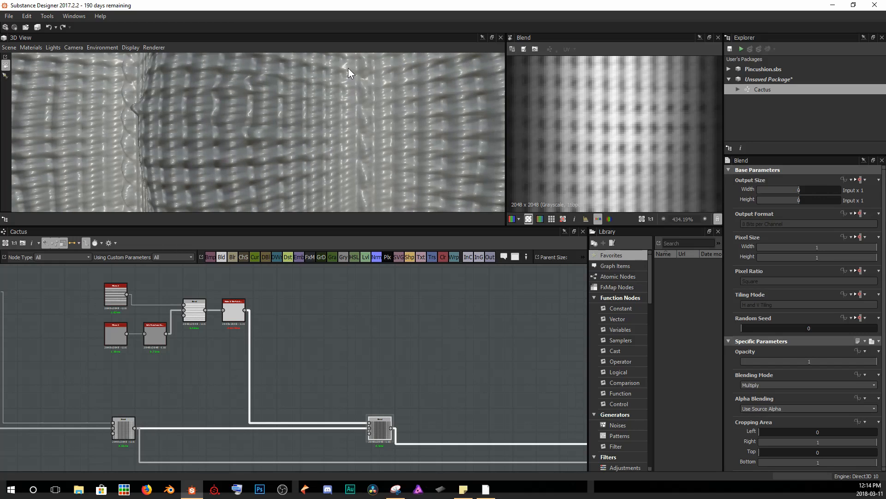
pyautogui.moveTo(356, 219); pyautogui.dragTo(319, 100)
# Navigate the graph to the thread mask and thistle nodes and preview their outputs.
pyautogui.moveTo(181, 384); pyautogui.dragTo(287, 393, button='middle')
pyautogui.scroll(-2, 148, 318)
pyautogui.moveTo(148, 318); pyautogui.dragTo(373, 349, button='middle')
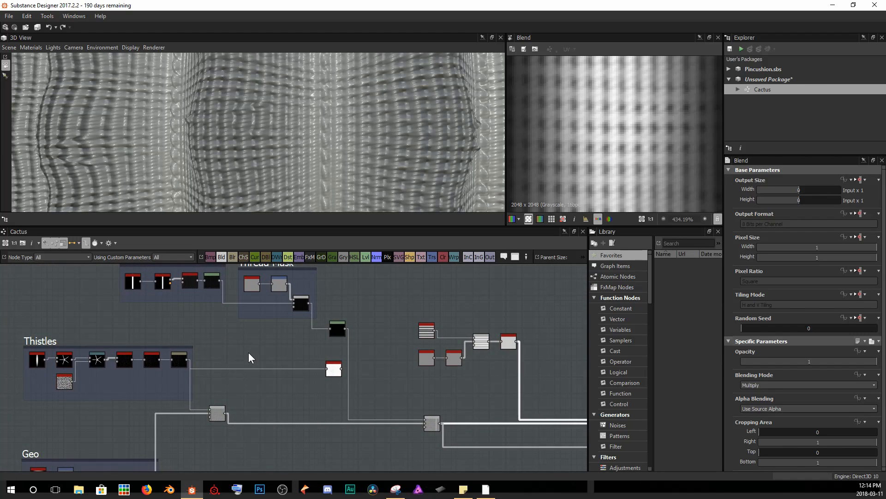
pyautogui.scroll(2, 248, 353)
pyautogui.moveTo(265, 332); pyautogui.dragTo(279, 355, button='middle')
pyautogui.click(340, 309)
pyautogui.scroll(-5, 595, 148)
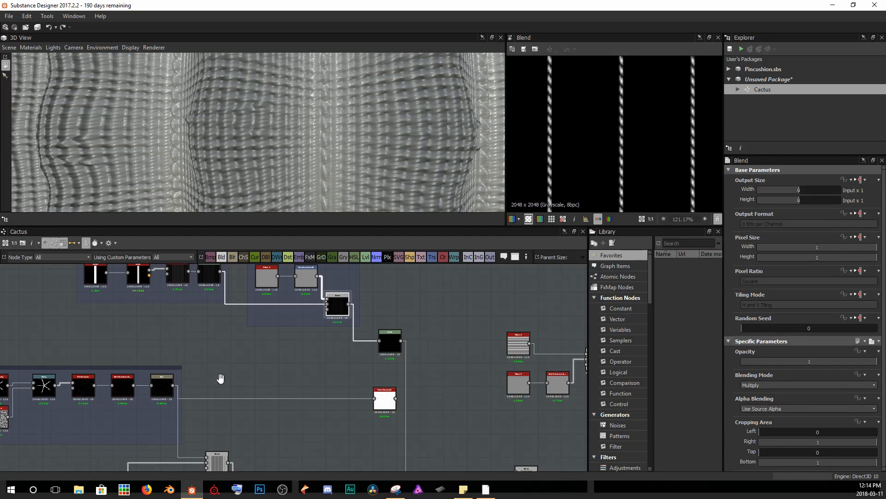
pyautogui.moveTo(218, 380); pyautogui.dragTo(239, 363, button='middle')
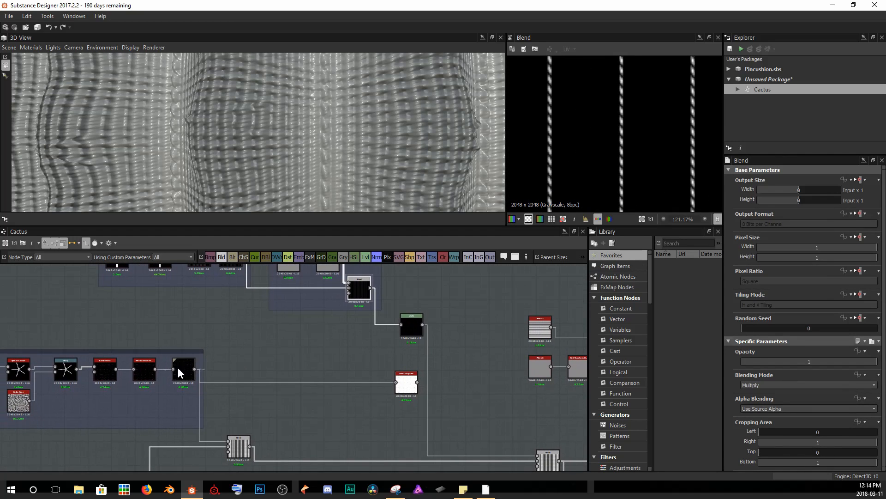
pyautogui.click(146, 368)
pyautogui.scroll(1, 616, 123)
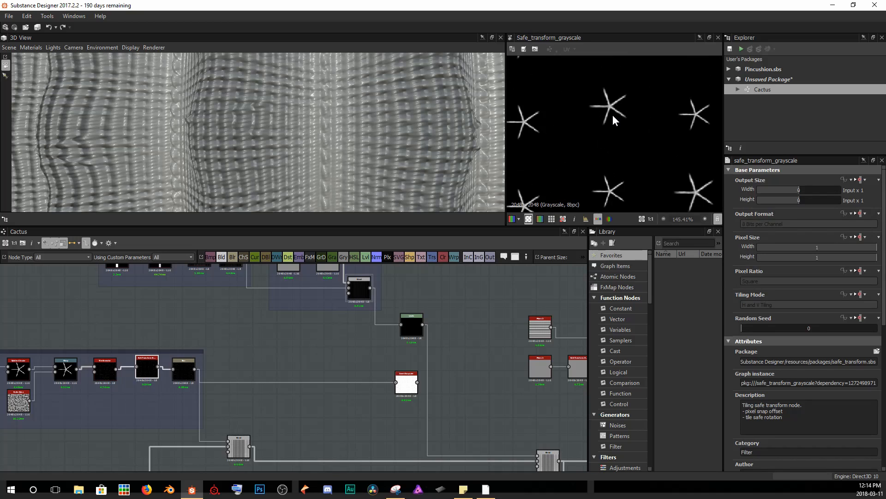
# Add a new Blend node and connect the thread stripes output into its first input.
pyautogui.click(290, 345)
pyautogui.press('space')
pyautogui.write('blend')
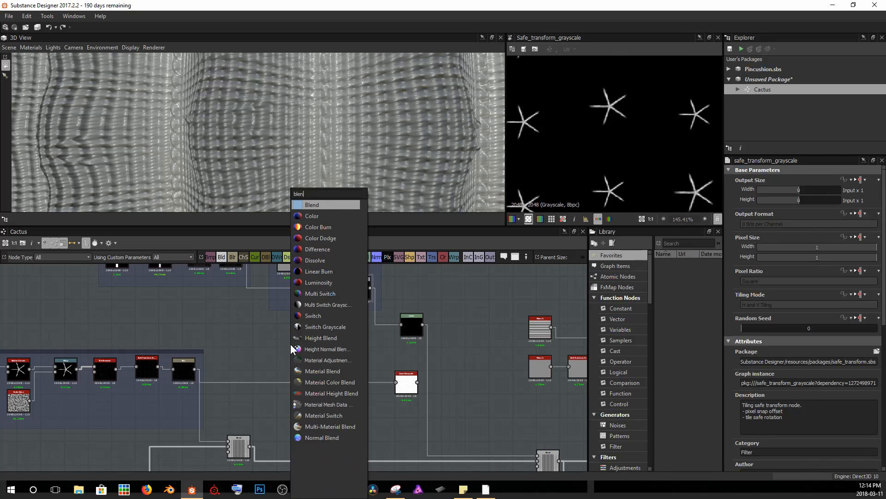
pyautogui.press('Return')
pyautogui.click(362, 289)
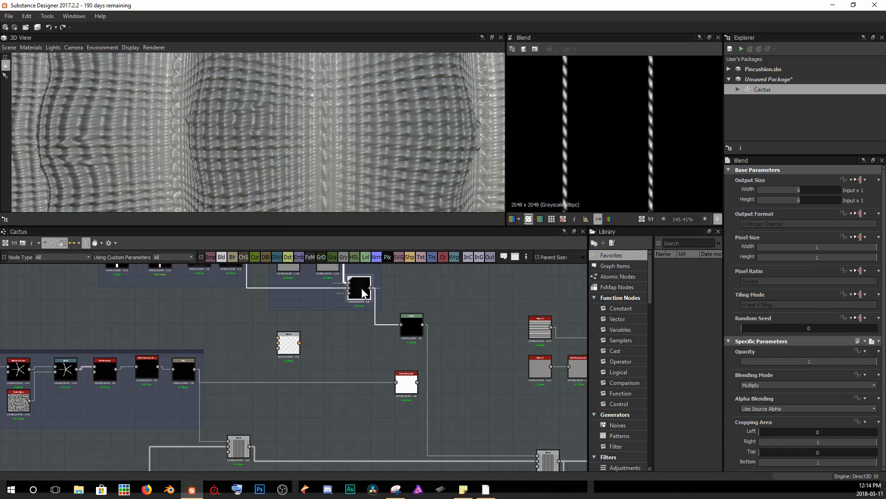
pyautogui.moveTo(370, 287); pyautogui.dragTo(278, 338)
pyautogui.click(145, 365)
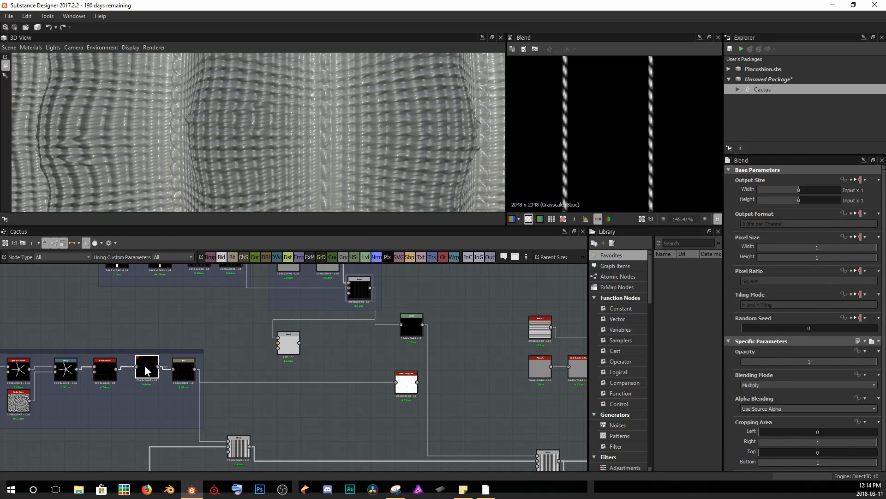
# Connect the spine Safe Transform output into the new Blend and set its blending mode to Screen.
pyautogui.scroll(3, 146, 364)
pyautogui.scroll(2, 146, 365)
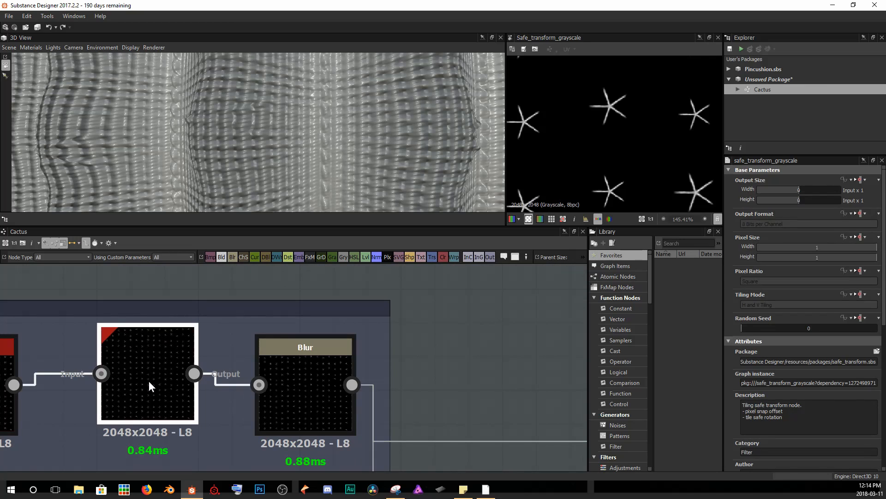
pyautogui.scroll(-3, 176, 392)
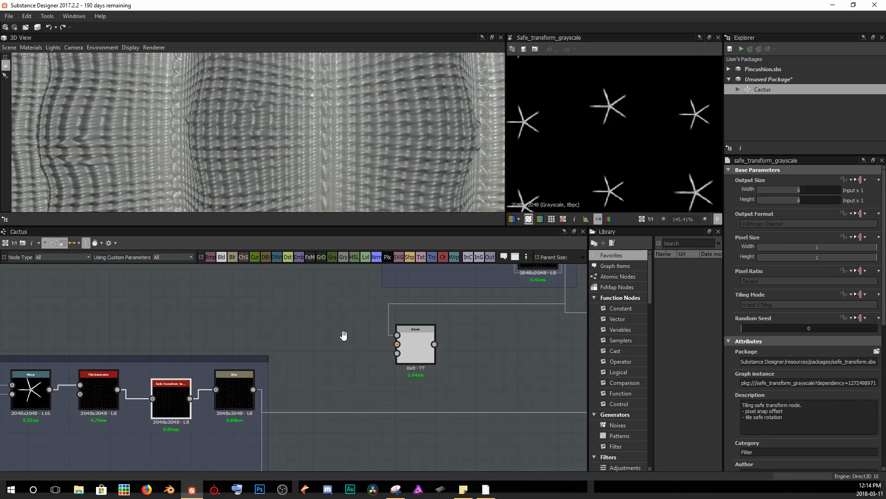
pyautogui.moveTo(83, 409); pyautogui.dragTo(291, 356)
pyautogui.click(308, 358)
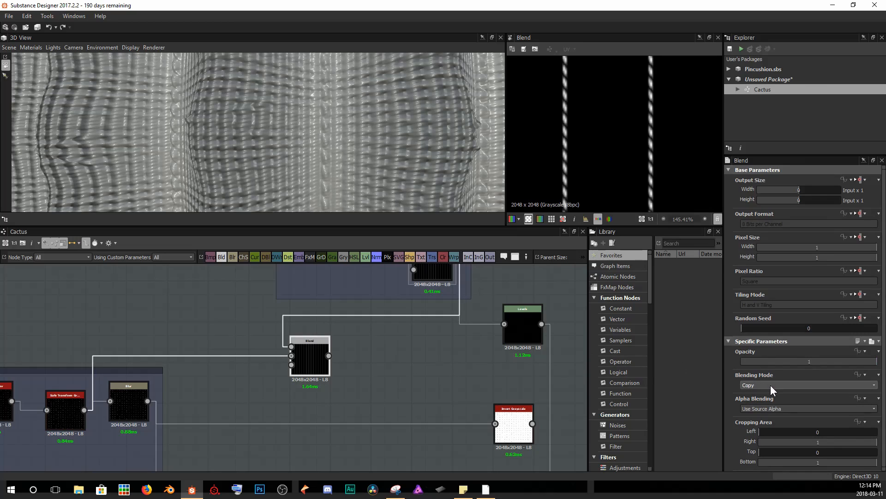
pyautogui.click(771, 385)
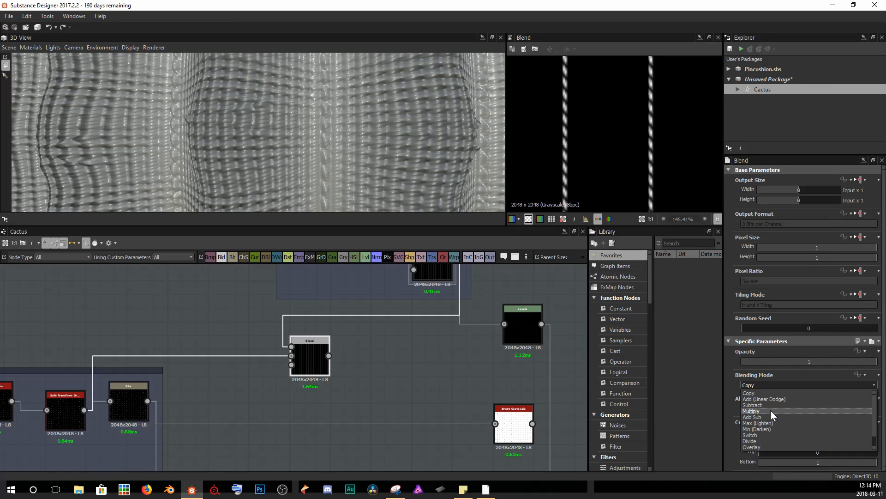
pyautogui.scroll(-1, 768, 440)
pyautogui.click(754, 442)
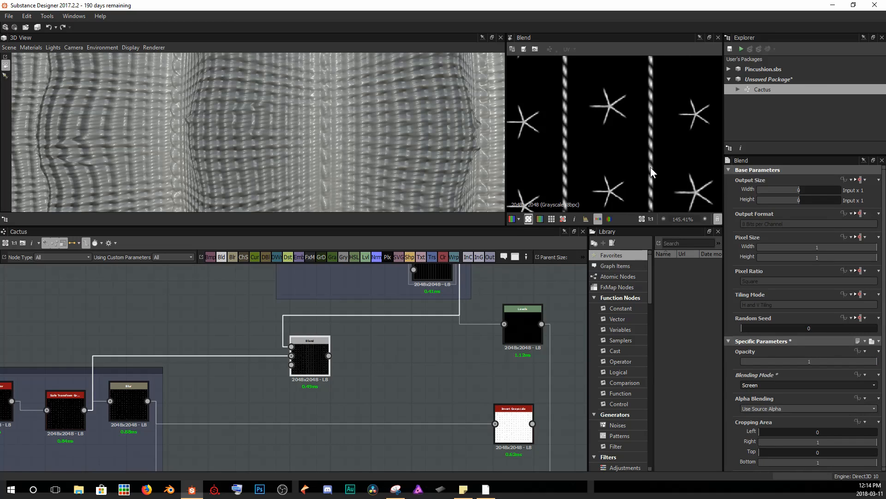
# Connect the Screen blend output into the downstream Blend node feeding the material.
pyautogui.scroll(-6, 650, 168)
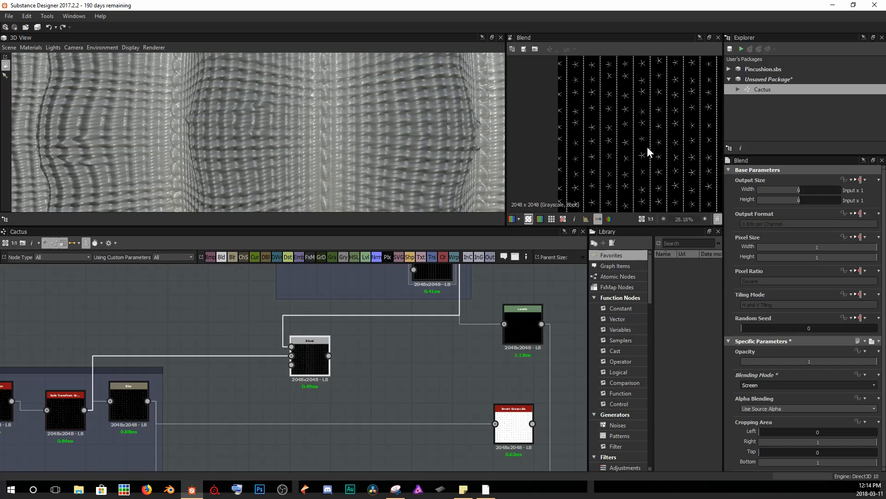
pyautogui.scroll(-1, 592, 149)
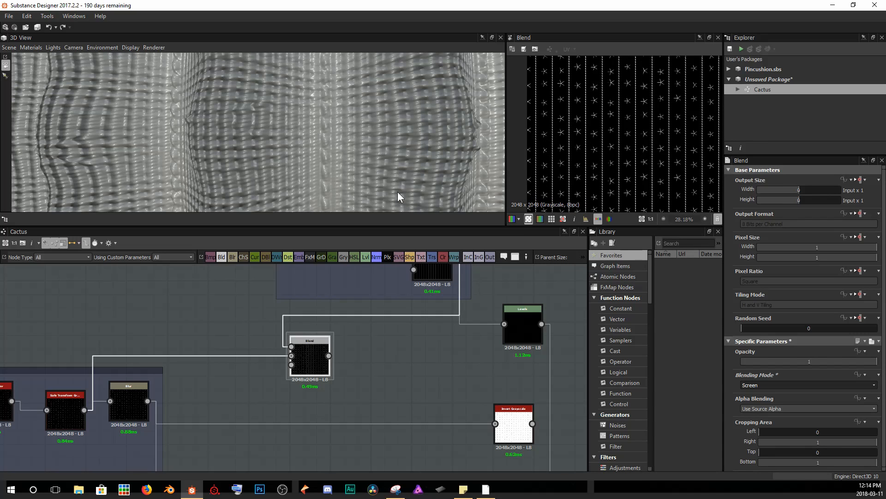
pyautogui.scroll(-5, 254, 134)
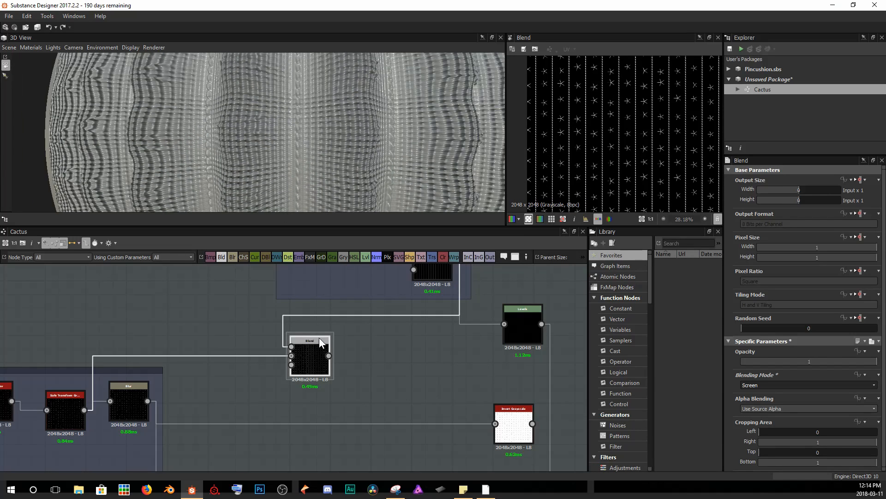
pyautogui.moveTo(315, 329); pyautogui.dragTo(212, 332, button='middle')
pyautogui.scroll(-3, 205, 327)
pyautogui.moveTo(205, 327); pyautogui.dragTo(515, 420)
pyautogui.moveTo(488, 402); pyautogui.dragTo(370, 353, button='middle')
pyautogui.scroll(2, 369, 353)
pyautogui.scroll(3, 458, 395)
pyautogui.moveTo(378, 379); pyautogui.dragTo(459, 349)
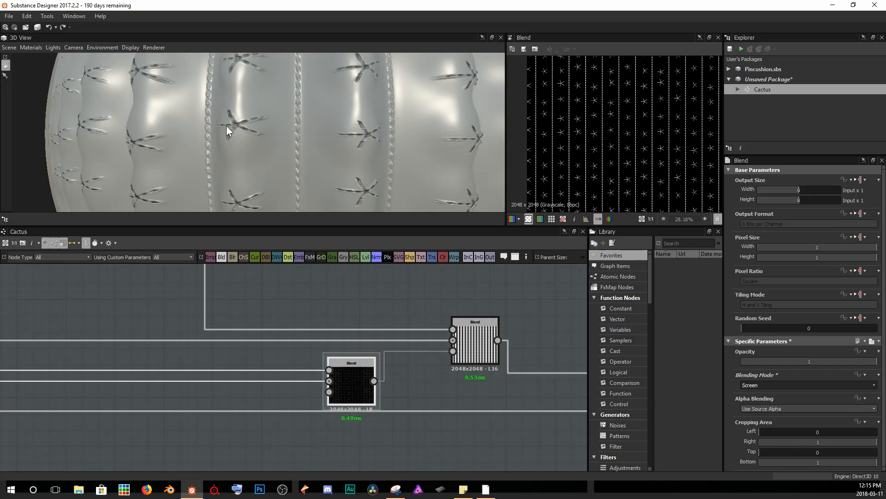
# Insert an Invert Grayscale node between the Screen blend and the downstream Blend node.
pyautogui.scroll(3, 226, 125)
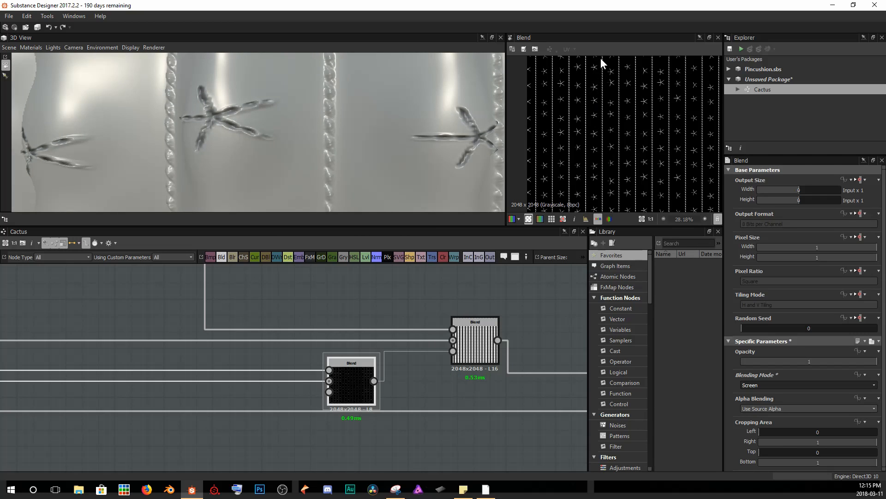
pyautogui.moveTo(255, 119); pyautogui.dragTo(268, 121)
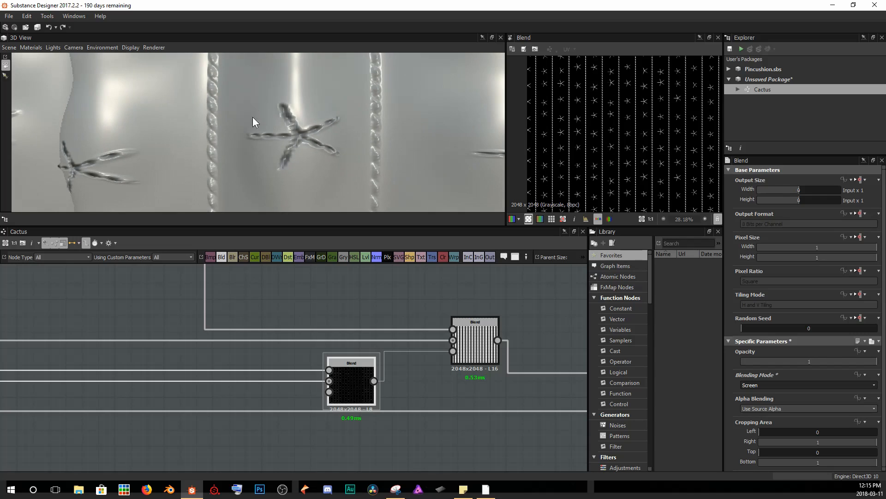
pyautogui.moveTo(358, 364); pyautogui.dragTo(245, 357)
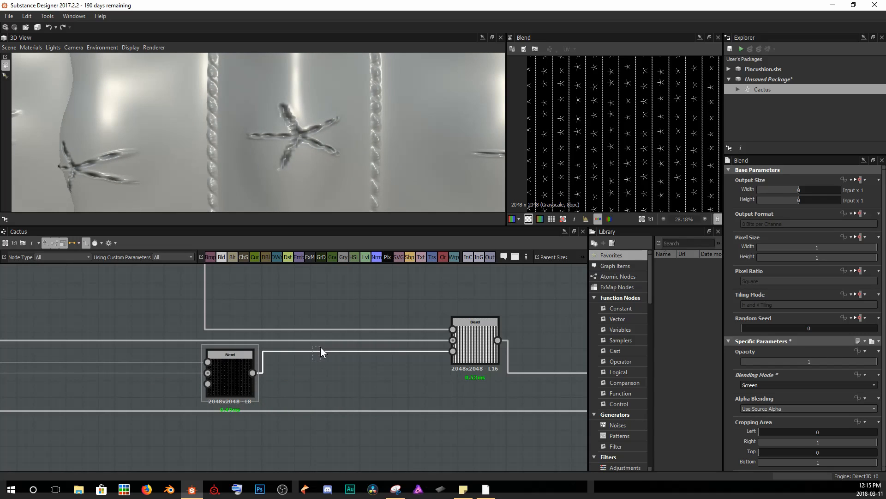
pyautogui.press('space')
pyautogui.write('inver')
pyautogui.press('Down')
pyautogui.press('Return')
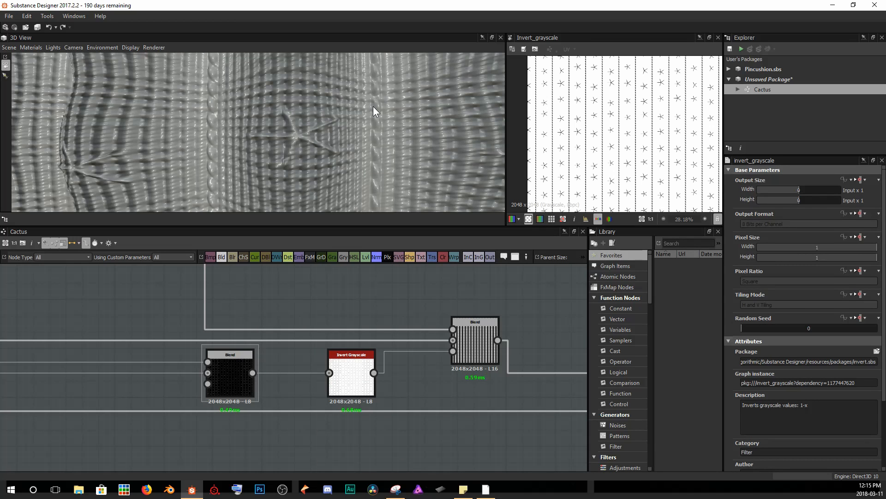
# Orbit around the cactus sphere in the 3D view to examine the combined material.
pyautogui.scroll(-10, 373, 106)
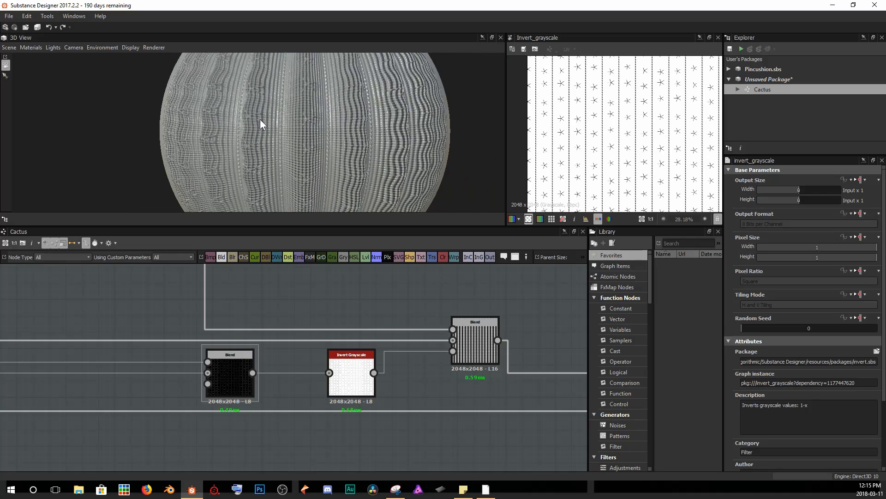
pyautogui.moveTo(260, 124); pyautogui.dragTo(292, 88)
pyautogui.moveTo(237, 128); pyautogui.dragTo(334, 115)
pyautogui.moveTo(241, 125); pyautogui.dragTo(299, 112)
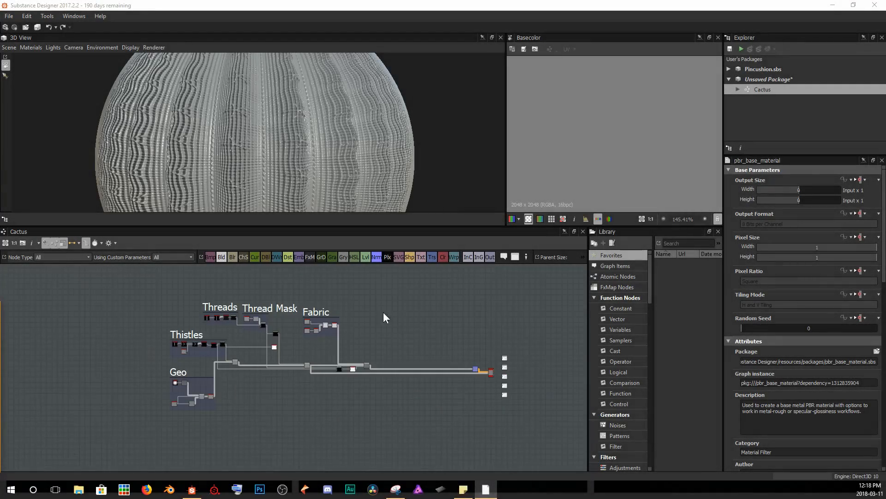
pyautogui.moveTo(317, 129); pyautogui.dragTo(284, 159)
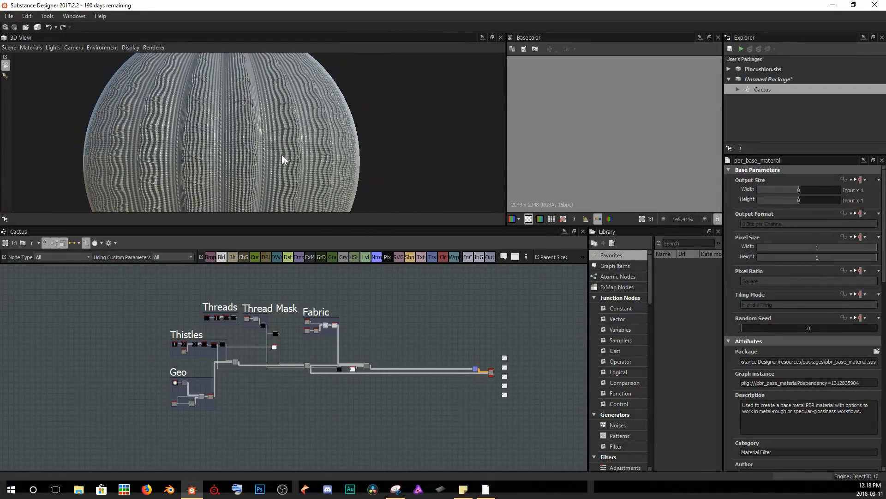
# Delete the PBR Base Material node from the end of the graph.
pyautogui.scroll(5, 491, 373)
pyautogui.moveTo(492, 372); pyautogui.dragTo(411, 344, button='middle')
pyautogui.scroll(3, 436, 371)
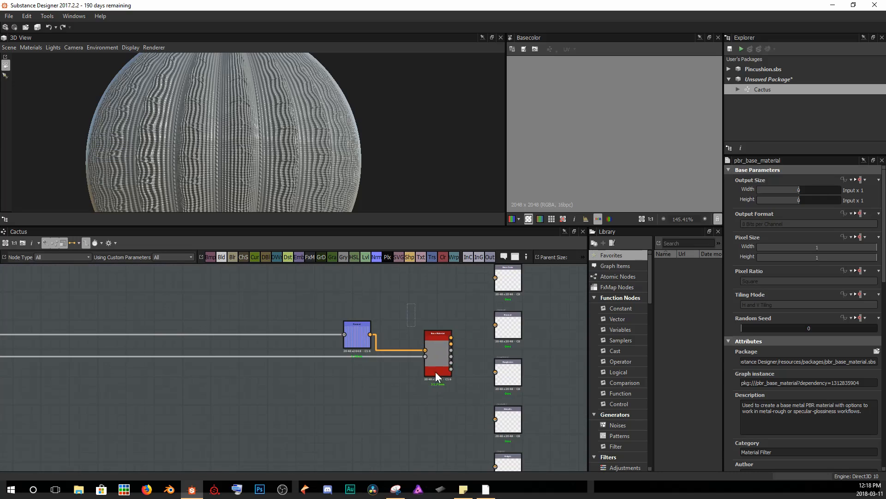
pyautogui.press('Delete')
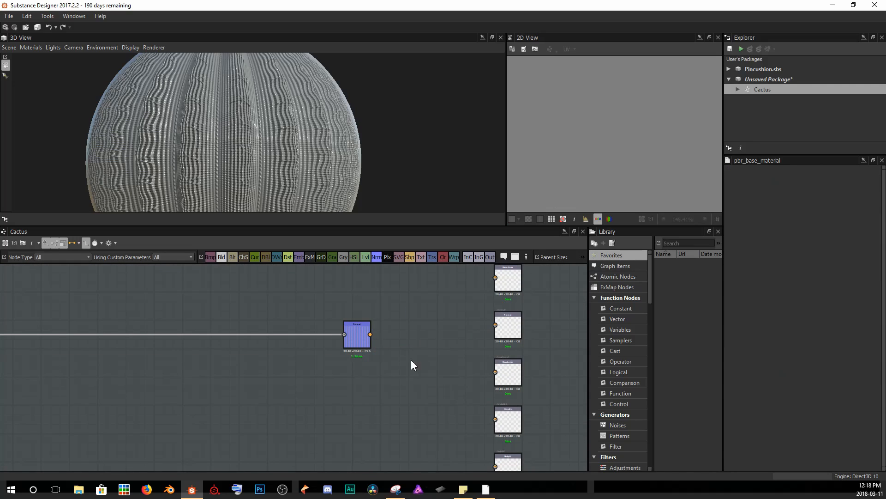
# Connect the Normal node directly to the Normal output node and preview it.
pyautogui.moveTo(370, 334); pyautogui.dragTo(497, 324)
pyautogui.doubleClick(505, 324)
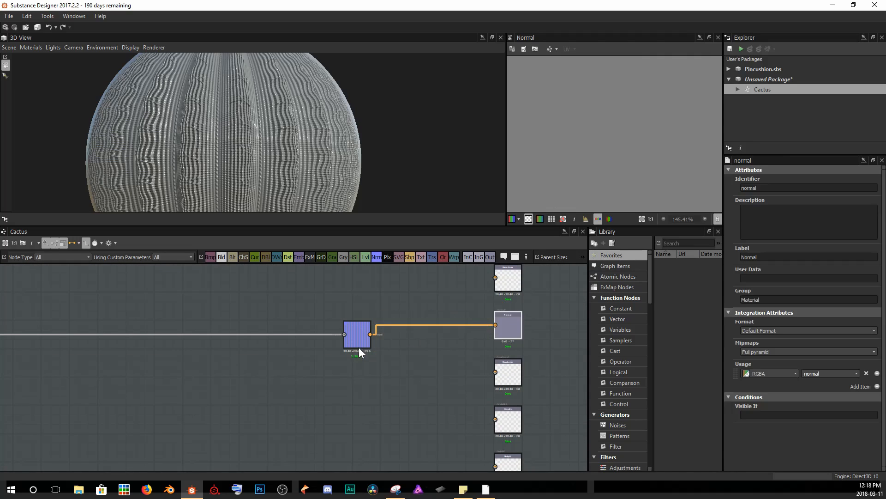
pyautogui.scroll(-2, 361, 351)
pyautogui.moveTo(364, 357); pyautogui.dragTo(381, 365, button='middle')
pyautogui.scroll(-1, 380, 364)
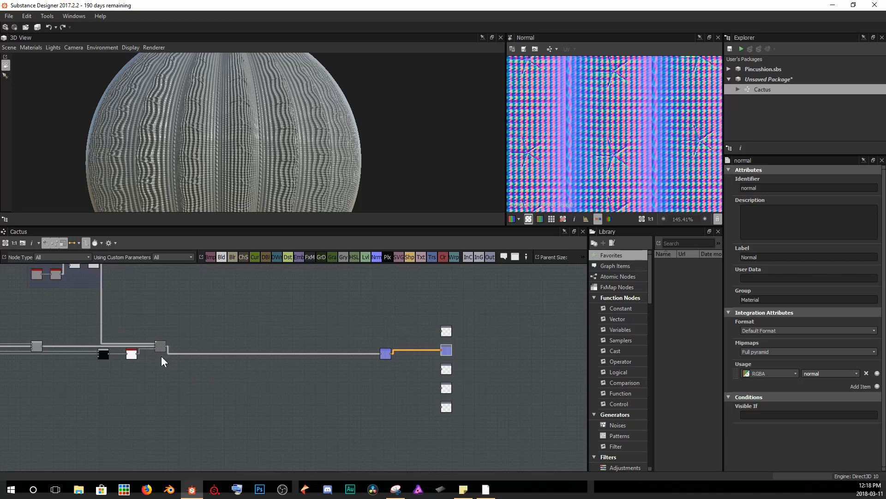
pyautogui.moveTo(386, 354); pyautogui.dragTo(385, 340)
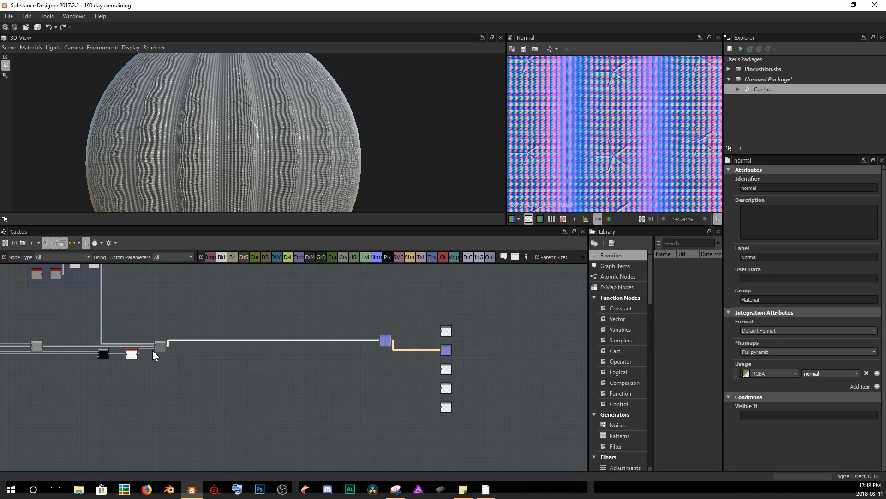
# Connect the height result from the node chain to the Height output node.
pyautogui.moveTo(43, 346); pyautogui.dragTo(443, 403)
pyautogui.scroll(5, 443, 403)
pyautogui.moveTo(389, 355); pyautogui.dragTo(398, 365, button='middle')
pyautogui.scroll(-5, 451, 386)
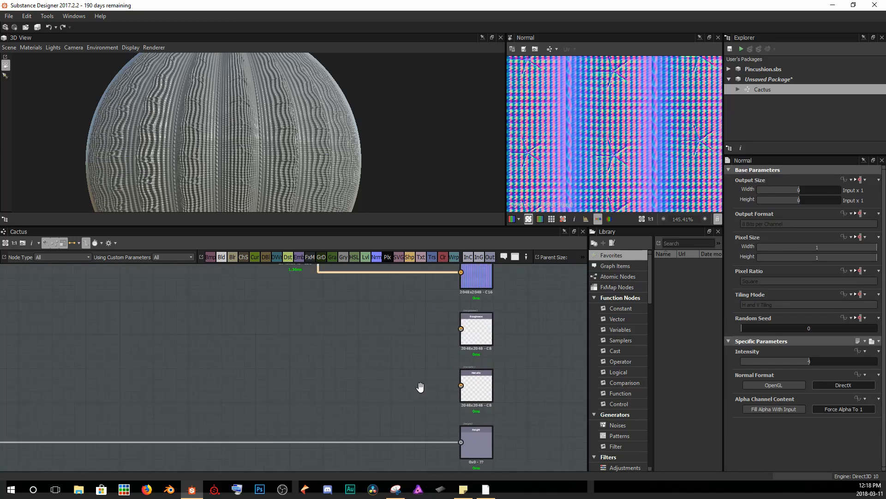
# Examine the graph outputs and the material on the sphere in the 3D view.
pyautogui.scroll(5, 451, 391)
pyautogui.moveTo(355, 389); pyautogui.dragTo(480, 418)
pyautogui.moveTo(332, 321); pyautogui.dragTo(266, 311, button='middle')
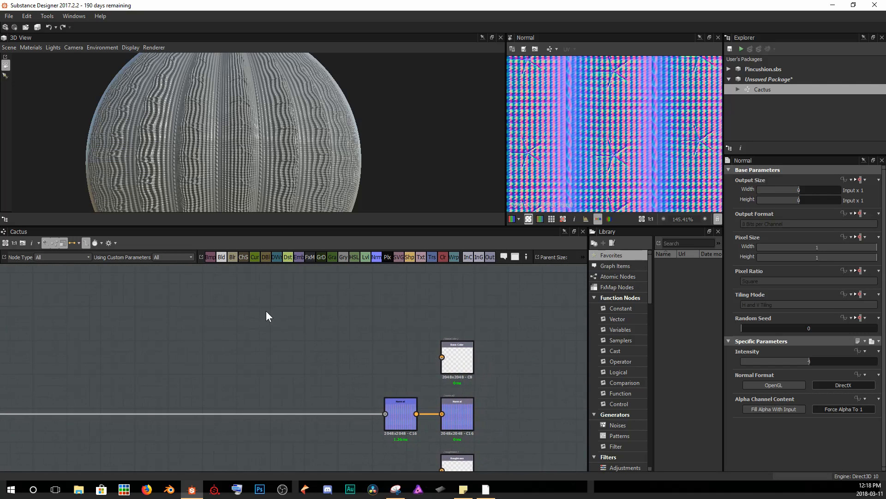
pyautogui.rightClick(266, 311)
pyautogui.click(333, 152)
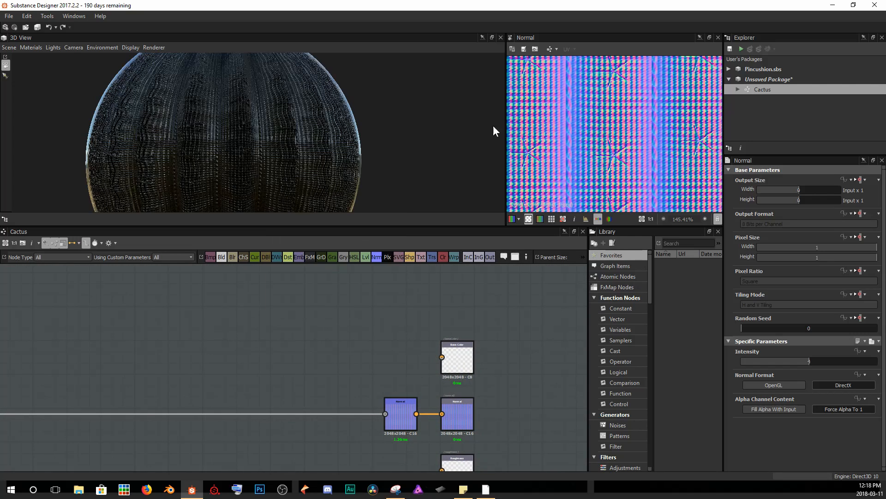
pyautogui.moveTo(359, 168); pyautogui.dragTo(231, 162)
pyautogui.scroll(-3, 405, 337)
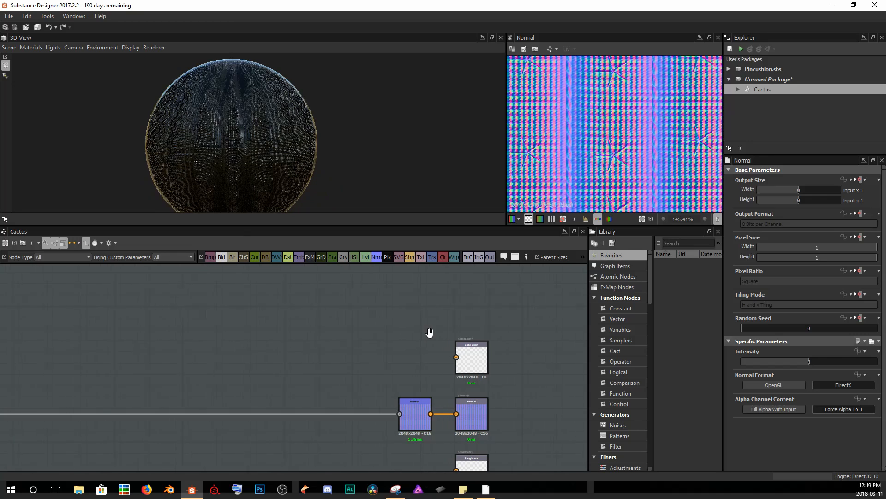
# Add a grayscale Uniform Color node set to 142 and connect it to the Roughness output.
pyautogui.scroll(3, 475, 410)
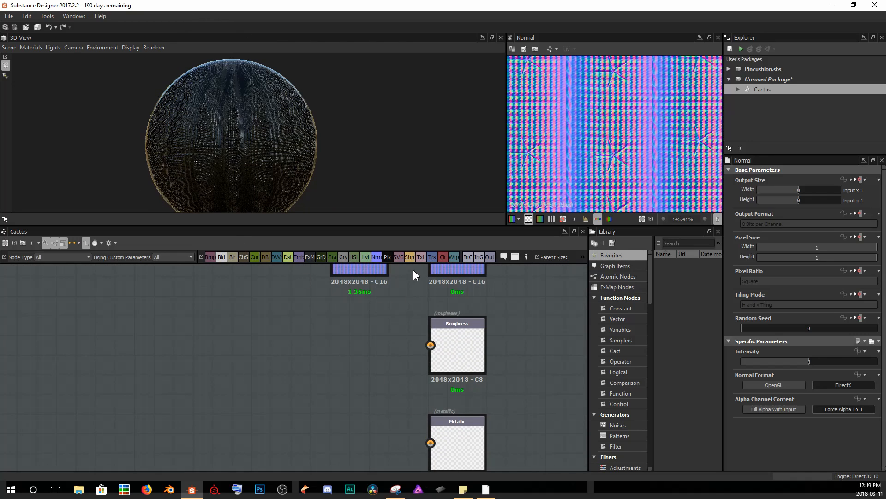
pyautogui.click(442, 255)
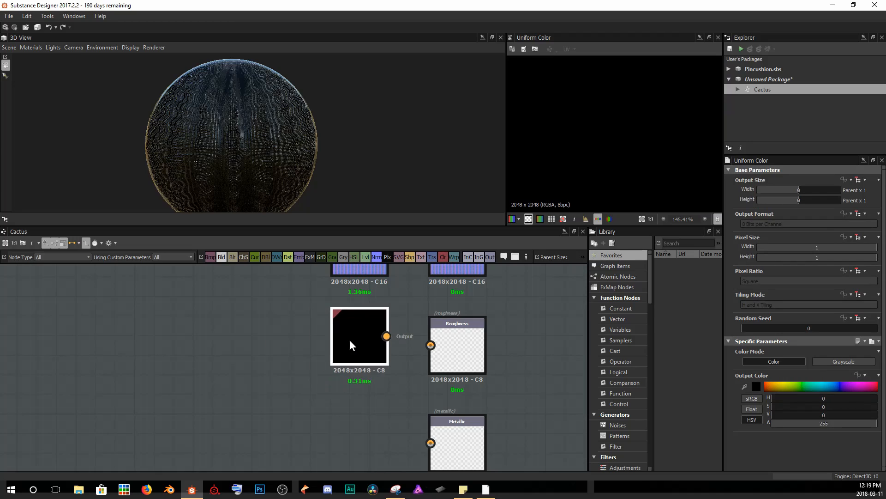
pyautogui.moveTo(387, 345); pyautogui.dragTo(466, 345)
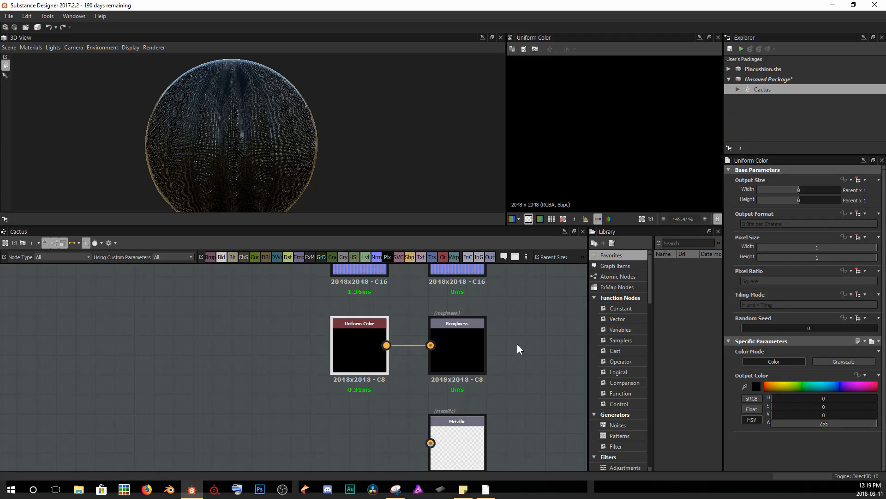
pyautogui.click(847, 362)
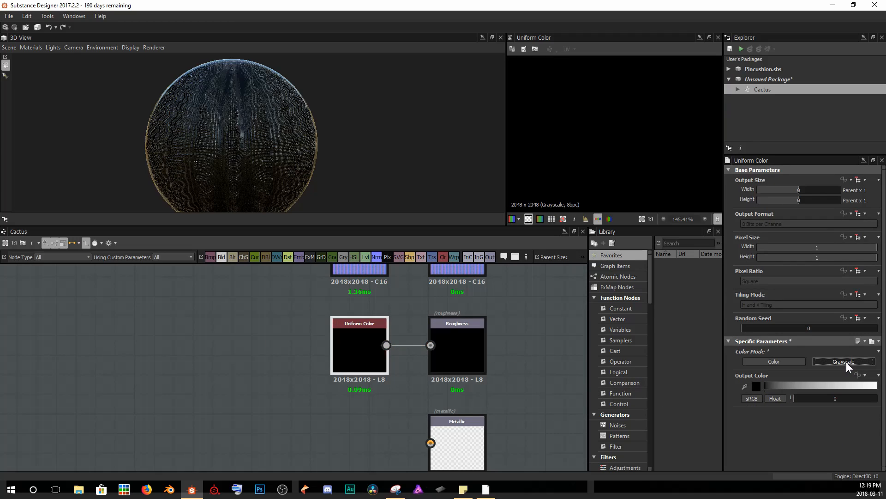
pyautogui.moveTo(813, 396); pyautogui.dragTo(840, 401)
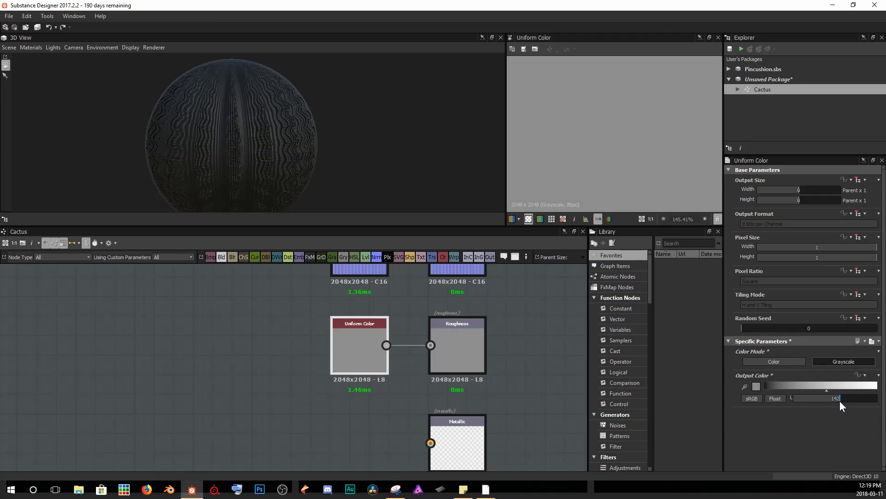
# Inspect the sphere in the 3D view and zoom out to review the whole graph.
pyautogui.scroll(-5, 336, 340)
pyautogui.moveTo(340, 368); pyautogui.dragTo(378, 415, button='middle')
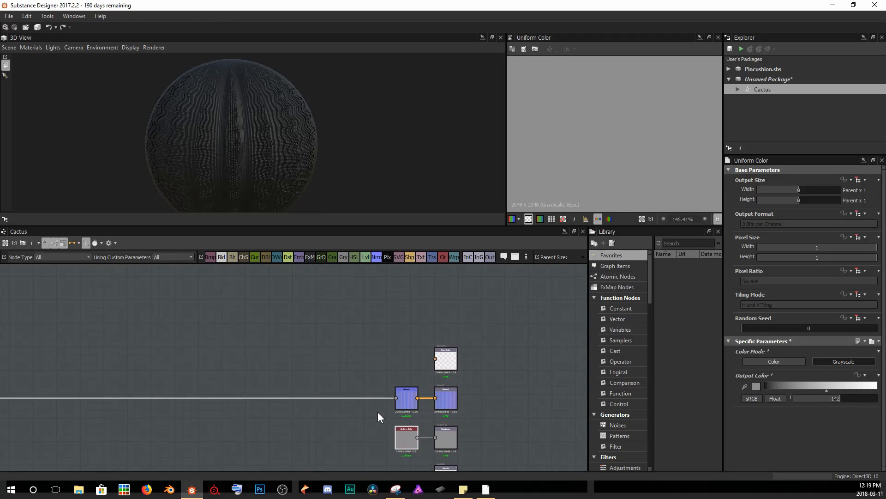
pyautogui.scroll(5, 218, 123)
pyautogui.moveTo(237, 113); pyautogui.dragTo(251, 148)
pyautogui.scroll(-4, 251, 148)
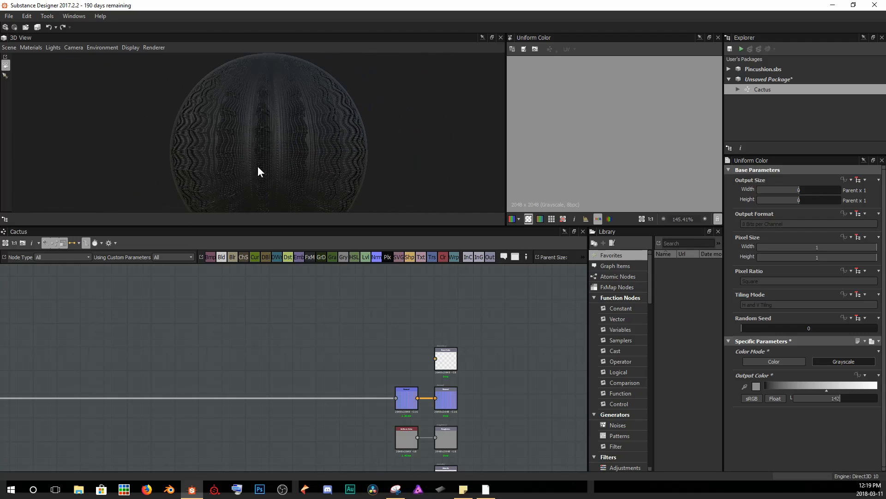
pyautogui.scroll(-4, 397, 435)
pyautogui.moveTo(291, 359); pyautogui.dragTo(385, 328, button='middle')
pyautogui.scroll(-2, 385, 328)
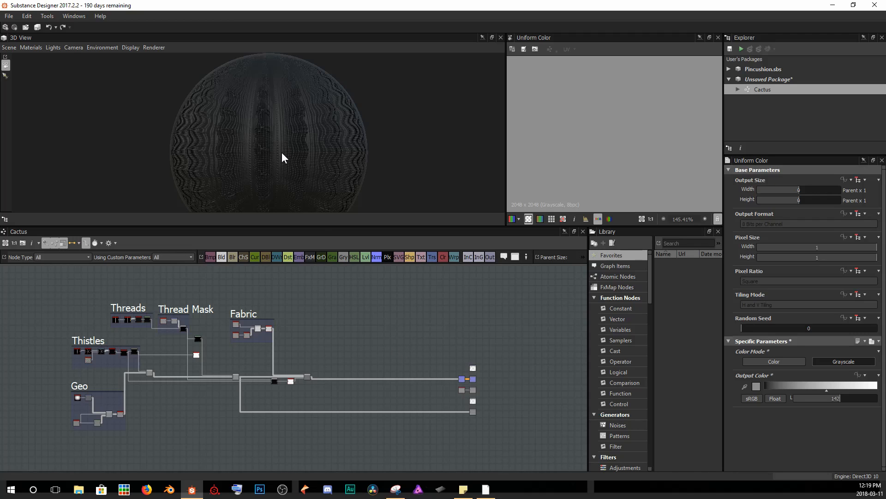
# Add a Uniform Color node in color mode and connect it to the base color output.
pyautogui.scroll(4, 282, 153)
pyautogui.moveTo(312, 156); pyautogui.dragTo(302, 160, button='middle')
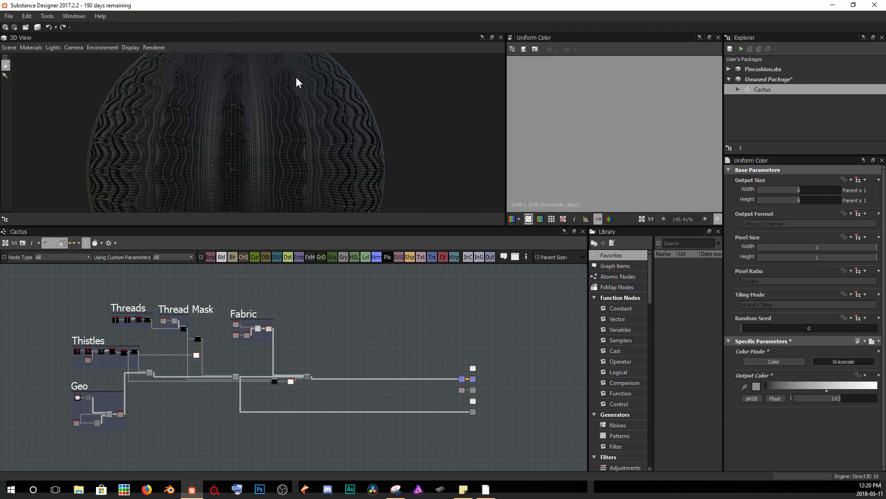
pyautogui.scroll(1, 419, 353)
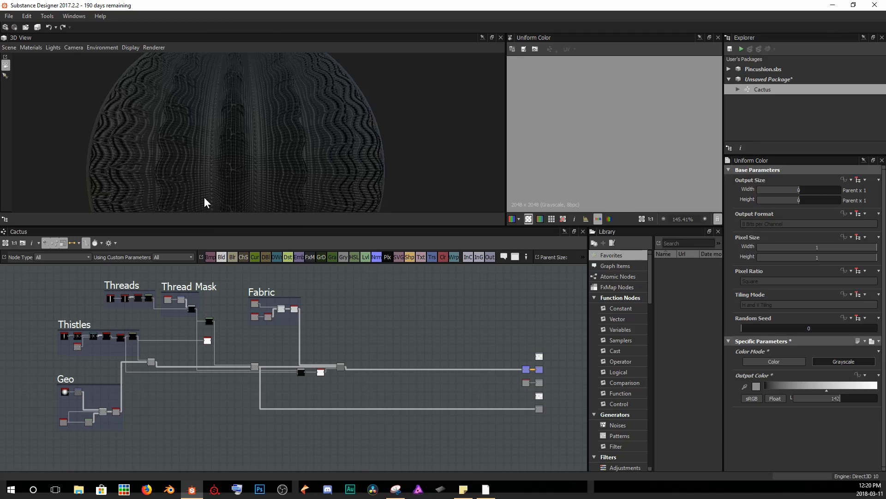
pyautogui.click(443, 258)
pyautogui.moveTo(289, 368); pyautogui.dragTo(389, 302)
pyautogui.scroll(5, 416, 324)
pyautogui.moveTo(372, 332); pyautogui.dragTo(364, 332, button='middle')
pyautogui.moveTo(304, 306); pyautogui.dragTo(422, 386)
pyautogui.moveTo(517, 379); pyautogui.dragTo(327, 341, button='middle')
pyautogui.moveTo(249, 336); pyautogui.dragTo(484, 397)
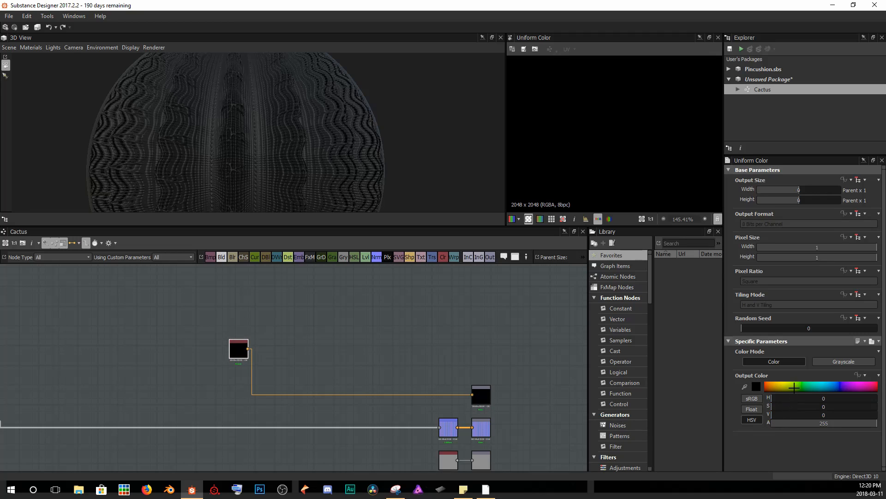
# Set the Uniform Color to a dark green of hue 113, saturation 206, value 84.
pyautogui.click(759, 386)
pyautogui.moveTo(156, 321)
pyautogui.mouseDown()
pyautogui.moveTo(131, 313)
pyautogui.moveTo(140, 309)
pyautogui.mouseUp()
pyautogui.click(156, 313)
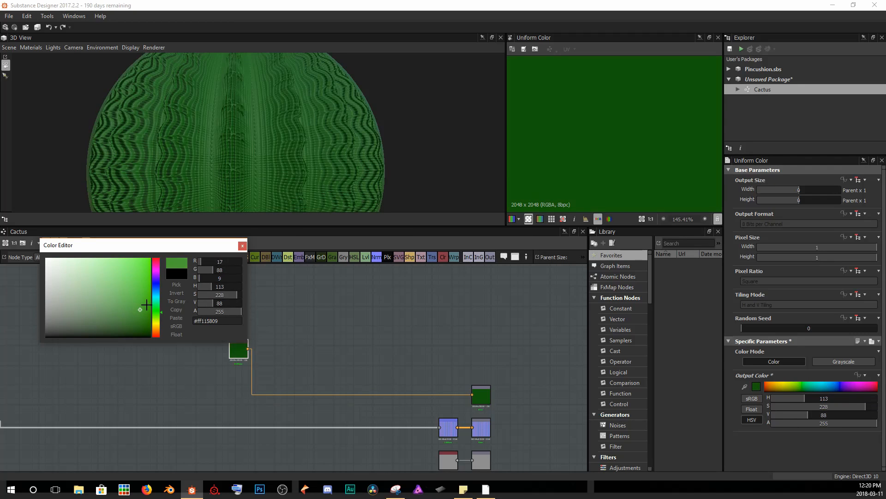
pyautogui.moveTo(140, 309)
pyautogui.mouseDown()
pyautogui.moveTo(132, 302)
pyautogui.moveTo(130, 311)
pyautogui.mouseUp()
pyautogui.click(242, 245)
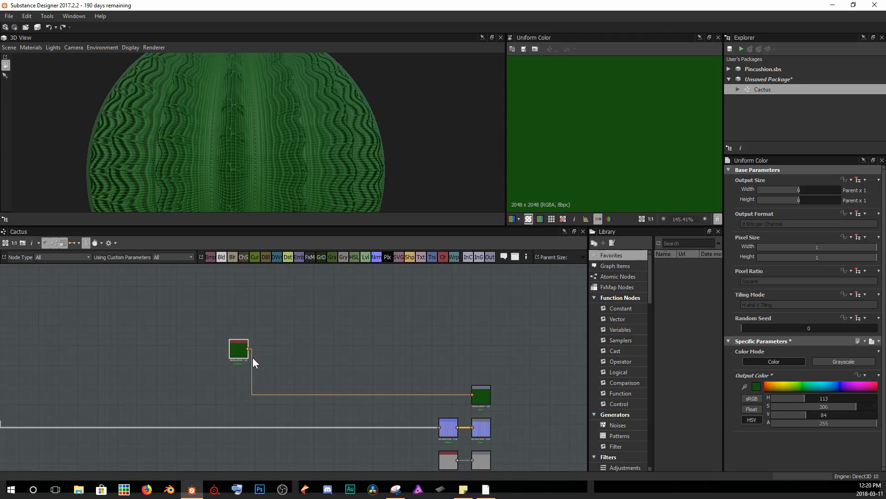
# Examine the sphere and the ridge transform and blend nodes in the graph and 2D view.
pyautogui.moveTo(245, 352); pyautogui.dragTo(215, 335)
pyautogui.scroll(-3, 289, 342)
pyautogui.scroll(1, 303, 345)
pyautogui.moveTo(202, 363); pyautogui.dragTo(234, 368, button='middle')
pyautogui.moveTo(296, 112); pyautogui.dragTo(223, 81)
pyautogui.scroll(3, 256, 130)
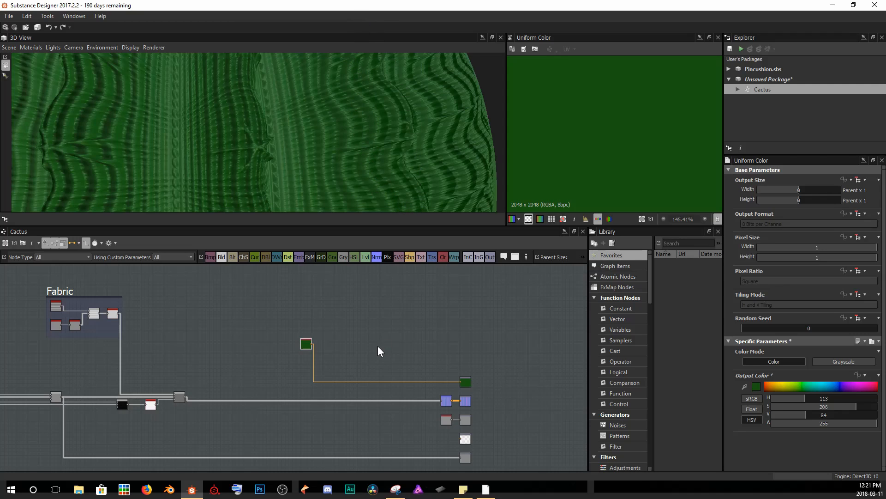
pyautogui.moveTo(378, 347); pyautogui.dragTo(409, 334, button='middle')
pyautogui.moveTo(238, 394); pyautogui.dragTo(406, 374, button='middle')
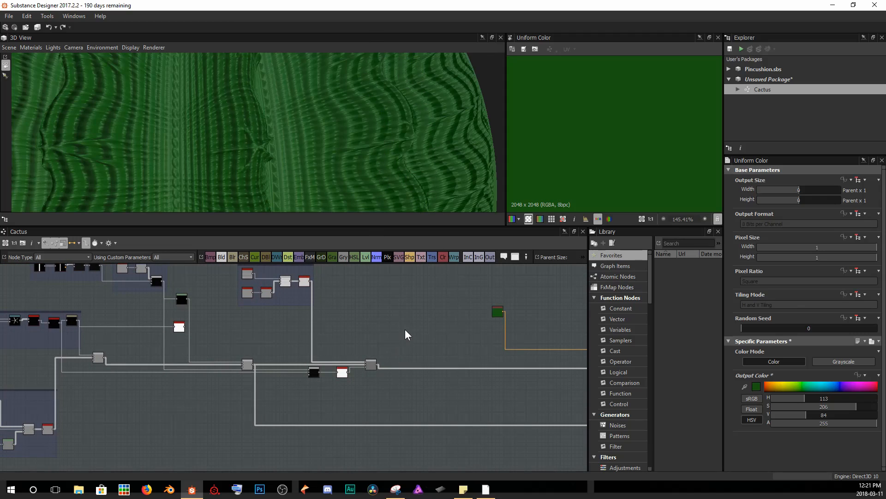
pyautogui.click(52, 323)
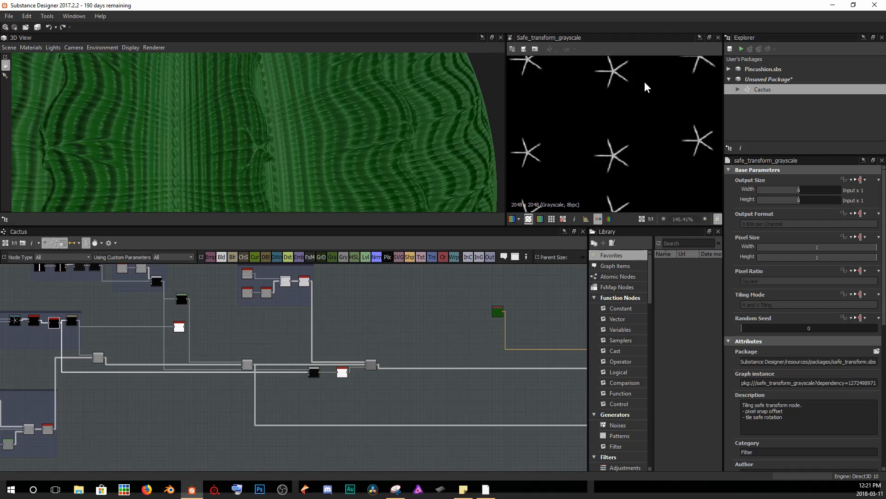
pyautogui.moveTo(179, 372); pyautogui.dragTo(283, 377, button='middle')
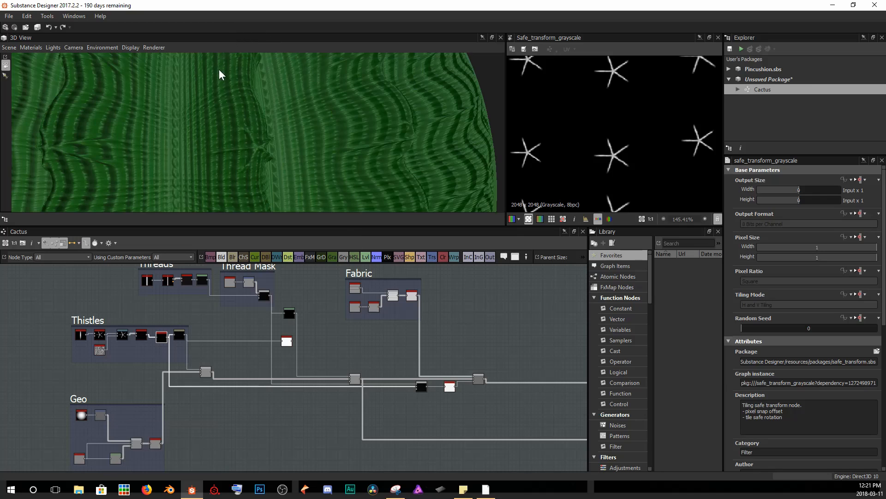
pyautogui.moveTo(392, 360); pyautogui.dragTo(238, 349, button='middle')
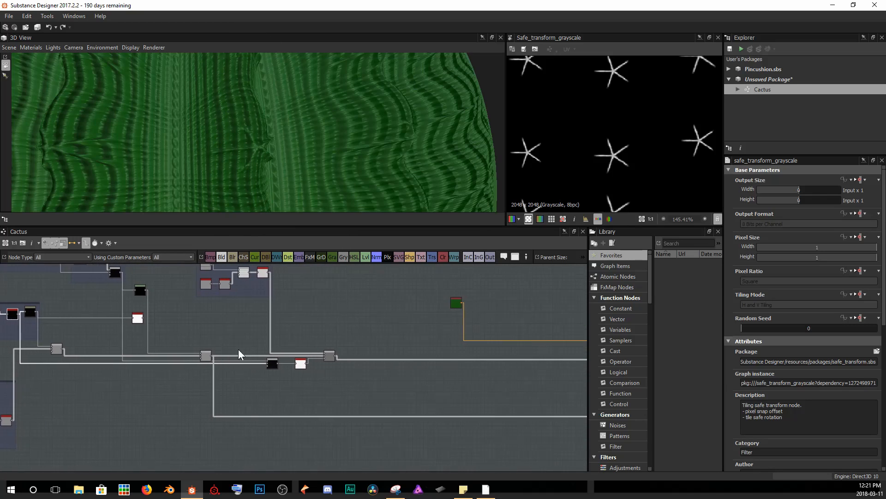
pyautogui.click(204, 356)
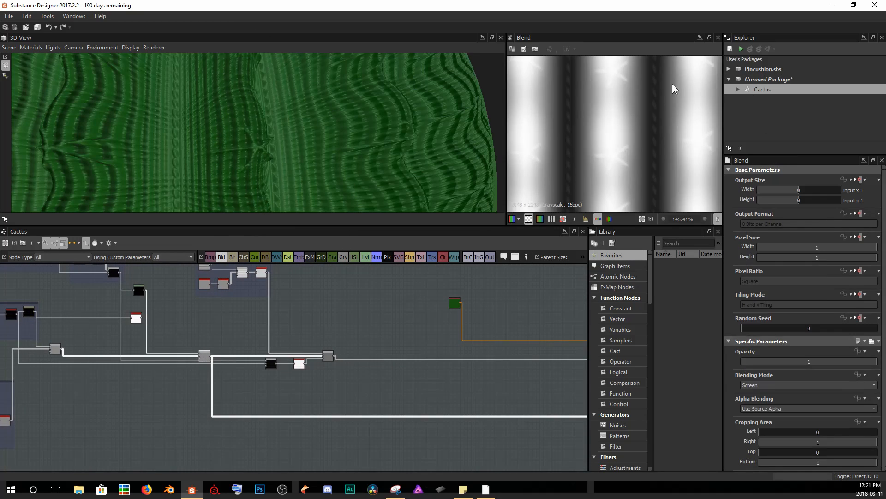
pyautogui.scroll(-4, 618, 69)
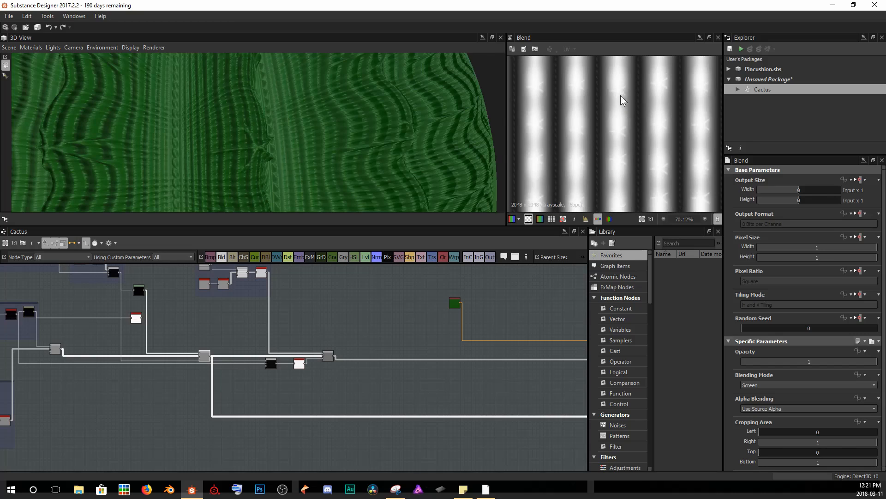
# Add a Levels node fed by the ridge Blend output and raise its input black level.
pyautogui.click(398, 330)
pyautogui.press('space')
pyautogui.write('lev')
pyautogui.press('Return')
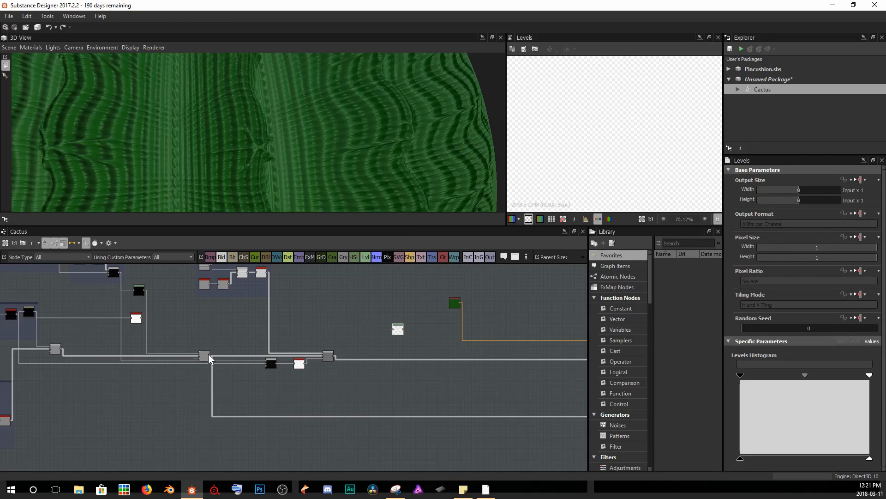
pyautogui.moveTo(212, 356); pyautogui.dragTo(396, 328)
pyautogui.moveTo(740, 374); pyautogui.dragTo(805, 375)
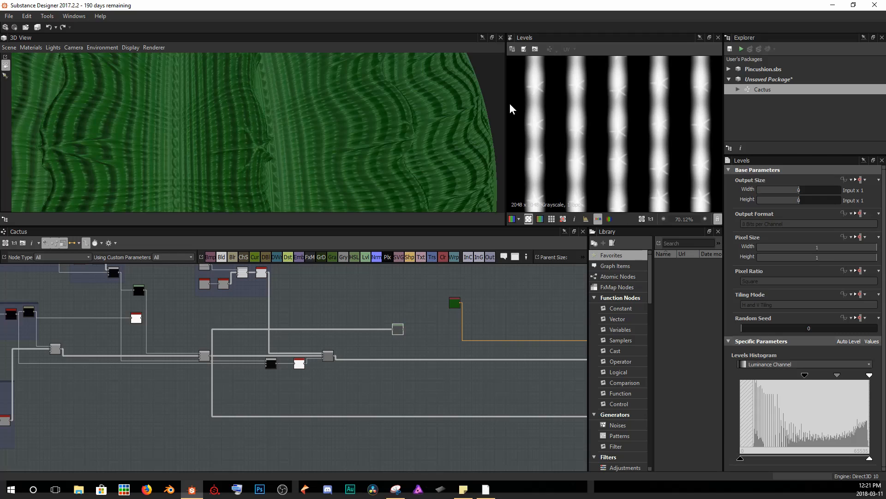
pyautogui.scroll(4, 609, 142)
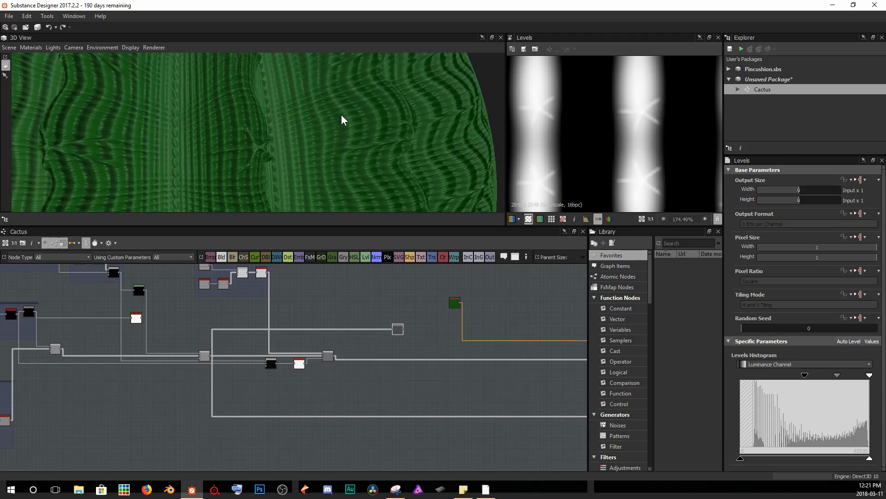
pyautogui.scroll(-3, 341, 120)
pyautogui.moveTo(397, 331); pyautogui.dragTo(293, 325, button='middle')
pyautogui.scroll(4, 300, 324)
pyautogui.moveTo(276, 323); pyautogui.dragTo(362, 349)
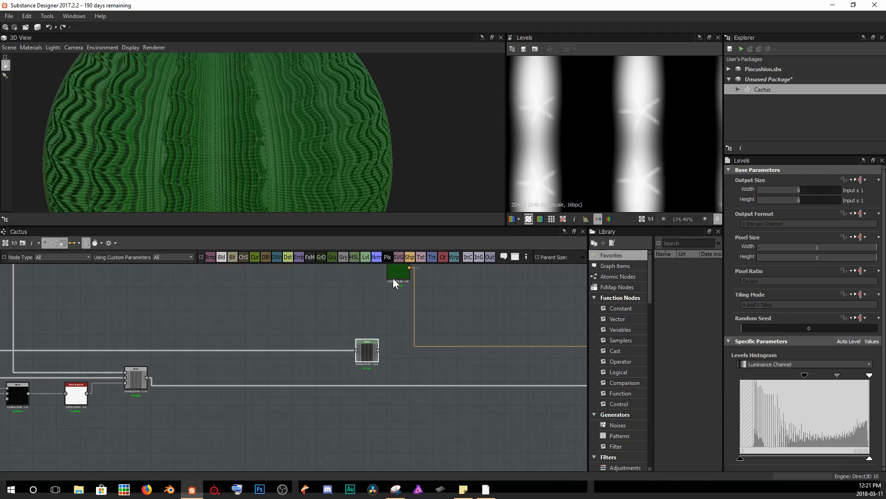
# Add a Gradient Map after the Levels node and set its white key to a pale tan (177, 166, 108).
pyautogui.moveTo(392, 274); pyautogui.dragTo(364, 277)
pyautogui.click(367, 345)
pyautogui.press('space')
pyautogui.write('grad')
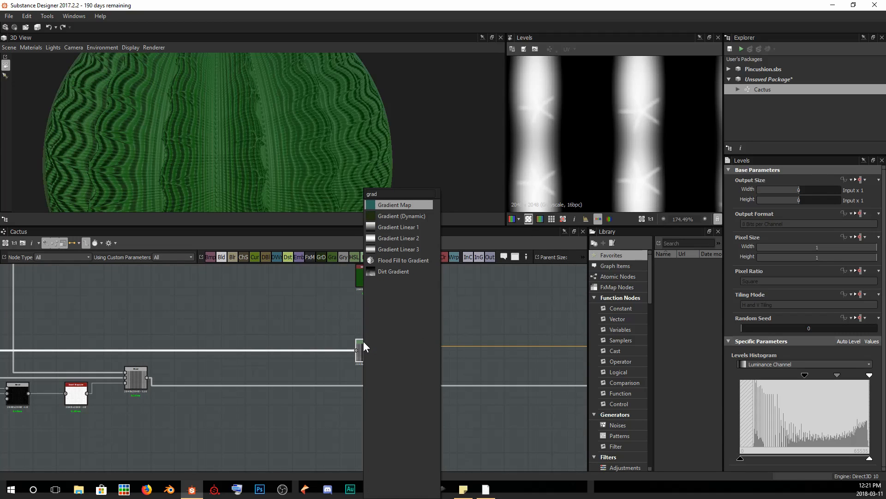
pyautogui.press('Return')
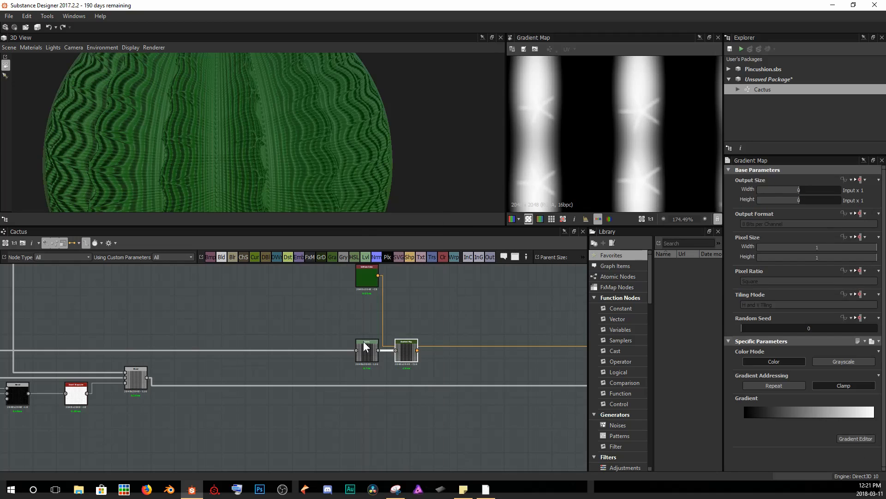
pyautogui.moveTo(409, 351); pyautogui.dragTo(346, 339)
pyautogui.click(854, 438)
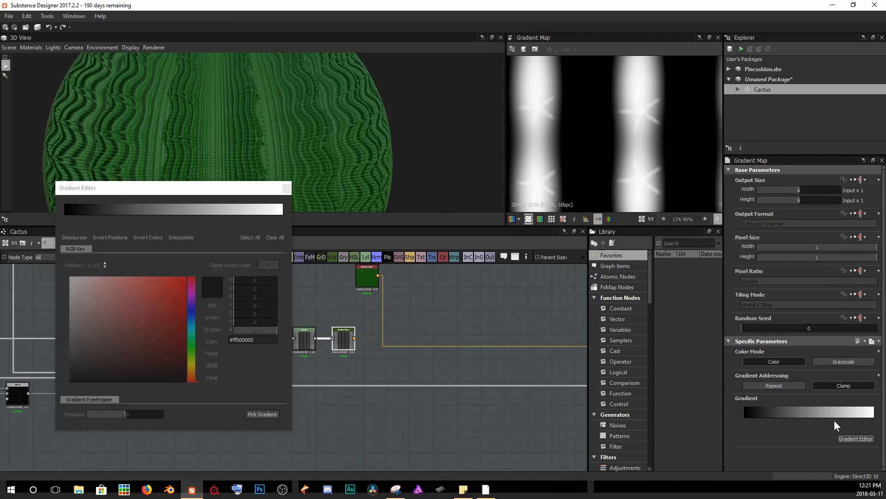
pyautogui.click(282, 214)
pyautogui.moveTo(281, 214); pyautogui.dragTo(339, 220)
pyautogui.click(191, 367)
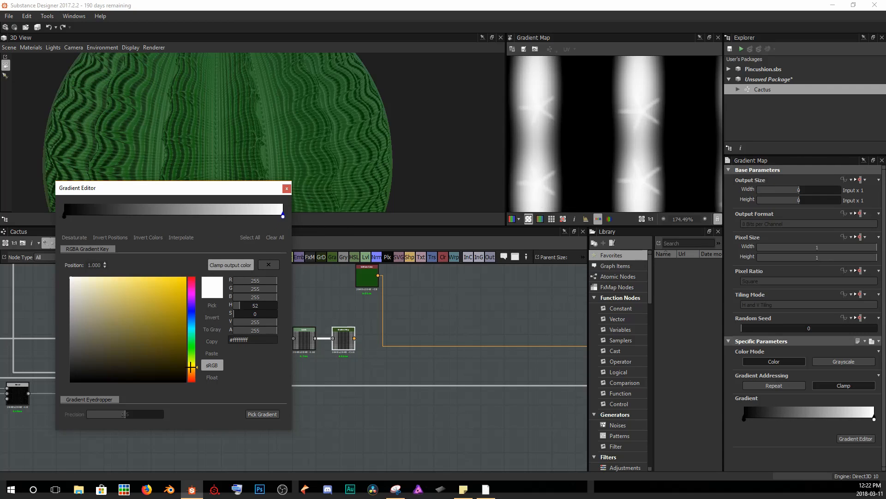
pyautogui.click(169, 327)
pyautogui.moveTo(169, 327); pyautogui.dragTo(115, 308)
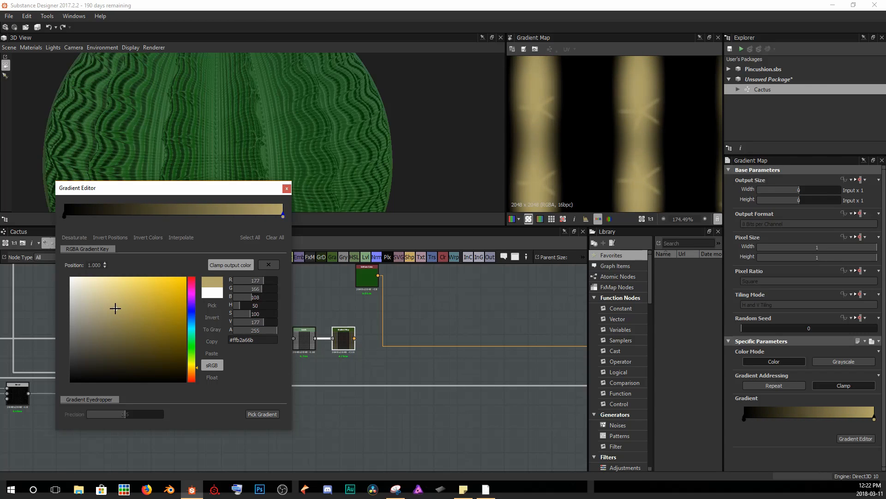
pyautogui.click(287, 188)
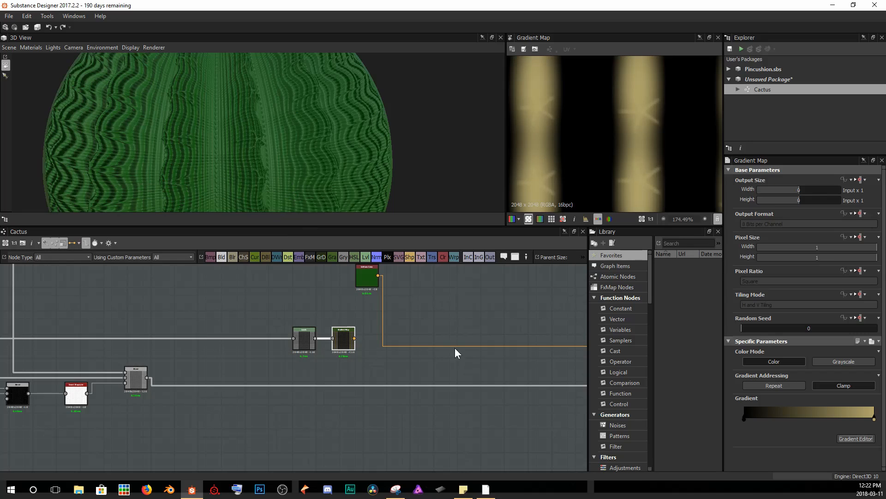
# Add a Blend node layering the Gradient Map over the green color, using the Levels output as its mask.
pyautogui.moveTo(336, 305); pyautogui.dragTo(320, 304)
pyautogui.rightClick(389, 302)
pyautogui.press('Escape')
pyautogui.moveTo(248, 327); pyautogui.dragTo(306, 282)
pyautogui.moveTo(327, 303); pyautogui.dragTo(260, 366)
pyautogui.moveTo(240, 313); pyautogui.dragTo(264, 326)
pyautogui.click(256, 361)
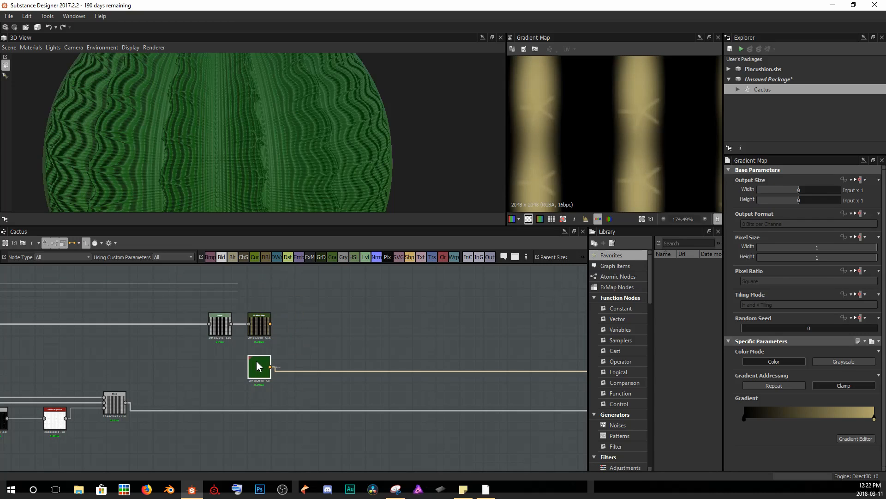
pyautogui.press('space')
pyautogui.write('b')
pyautogui.press('Return')
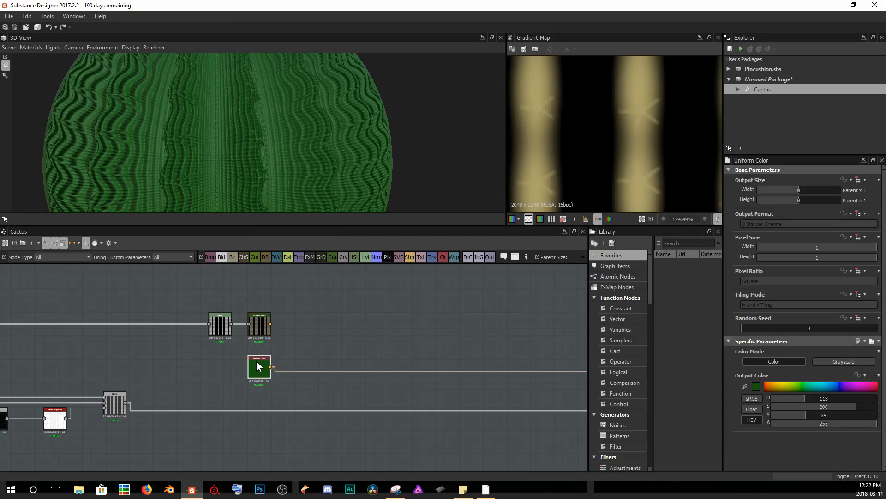
pyautogui.moveTo(270, 323); pyautogui.dragTo(297, 369)
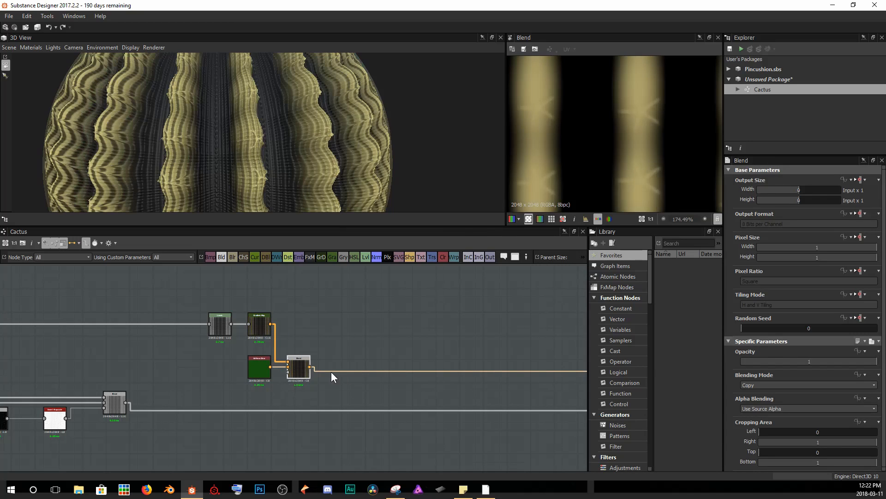
pyautogui.click(221, 326)
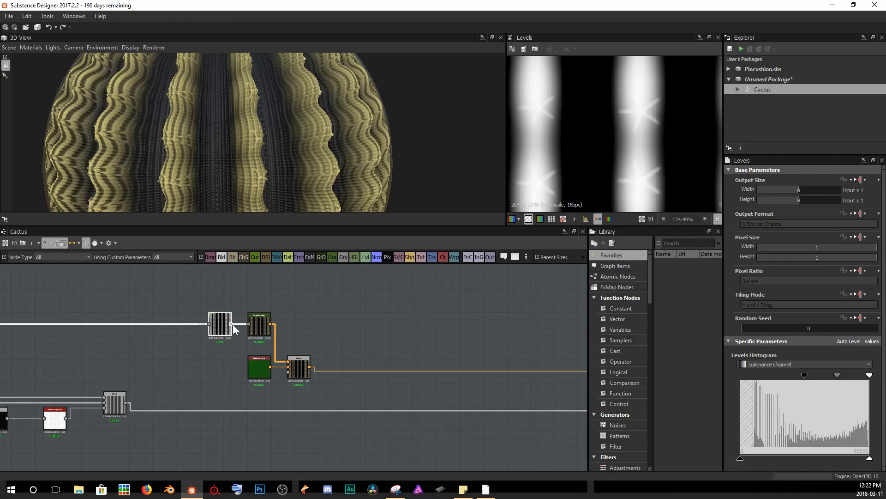
pyautogui.moveTo(232, 324); pyautogui.dragTo(297, 376)
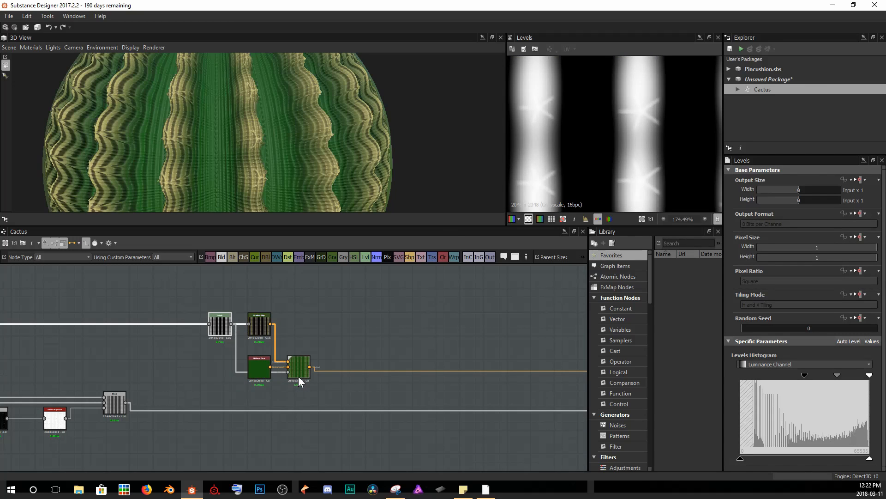
# Inspect the blended base color on the sphere and the Levels mask in the 2D view.
pyautogui.scroll(-5, 317, 138)
pyautogui.moveTo(255, 139); pyautogui.dragTo(328, 133)
pyautogui.scroll(3, 306, 136)
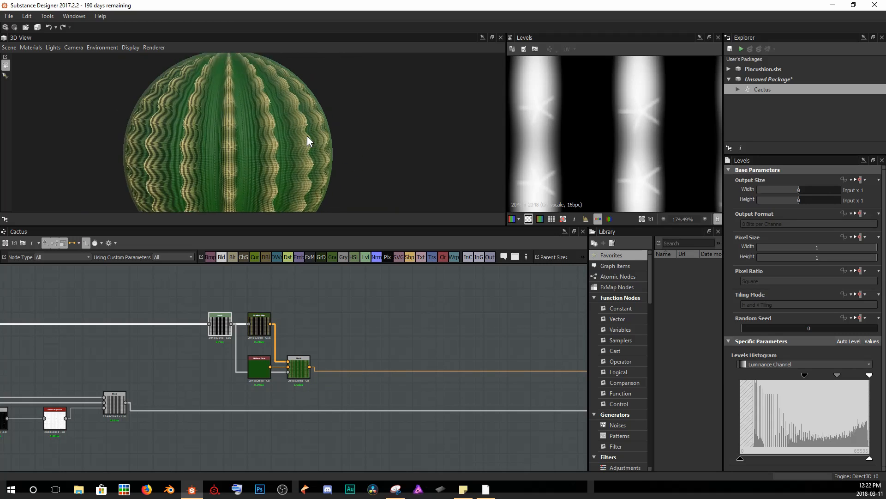
pyautogui.scroll(3, 307, 136)
pyautogui.scroll(4, 635, 98)
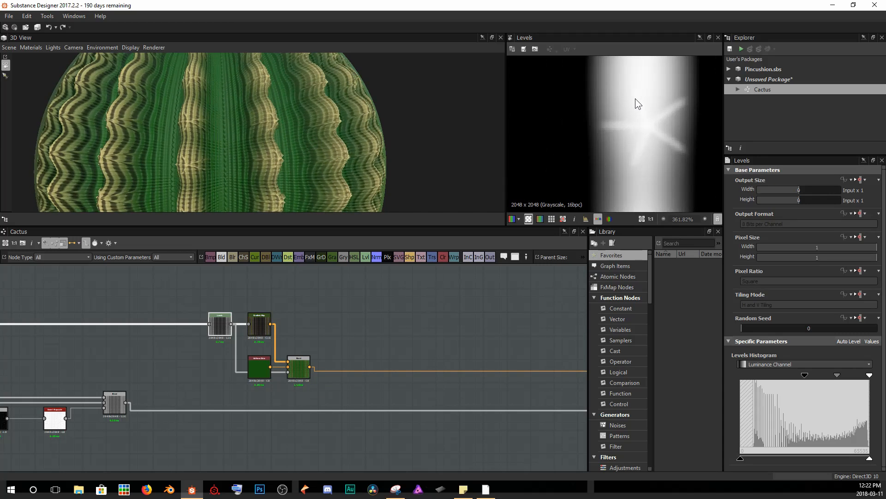
pyautogui.scroll(3, 325, 163)
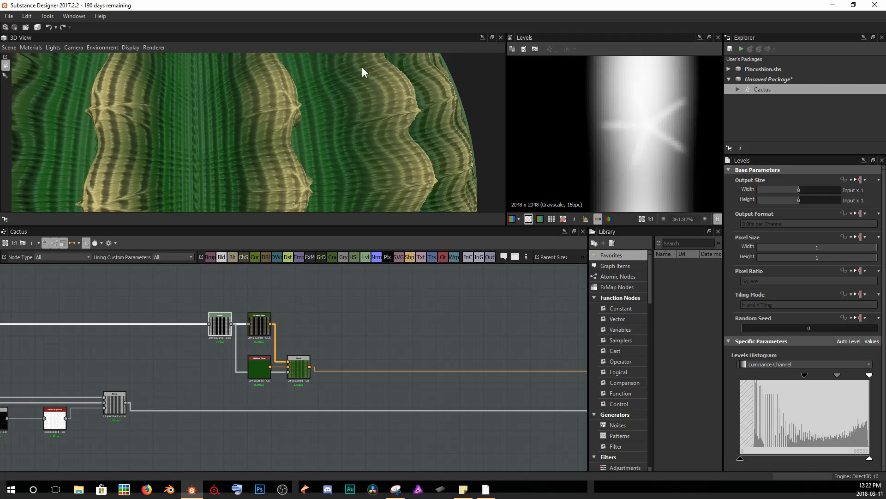
pyautogui.scroll(1, 680, 133)
pyautogui.moveTo(680, 134); pyautogui.dragTo(641, 132, button='middle')
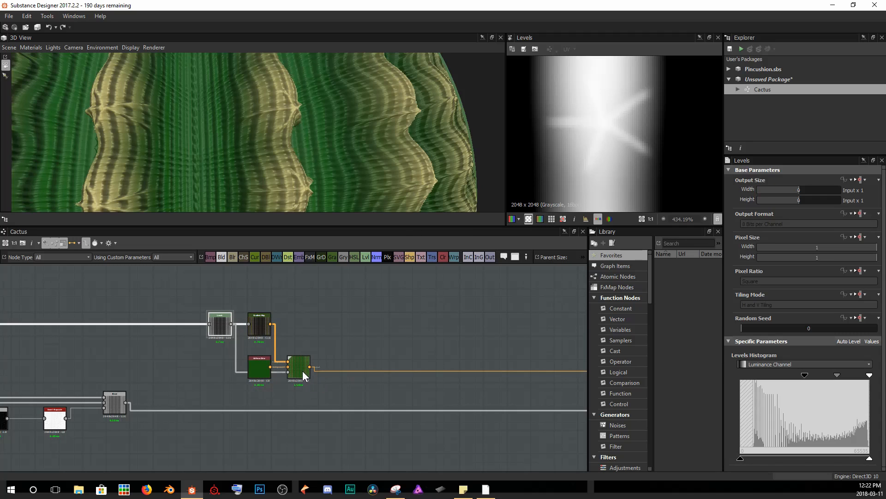
# Change the Uniform Color to a darker green (35, 106, 27).
pyautogui.click(261, 378)
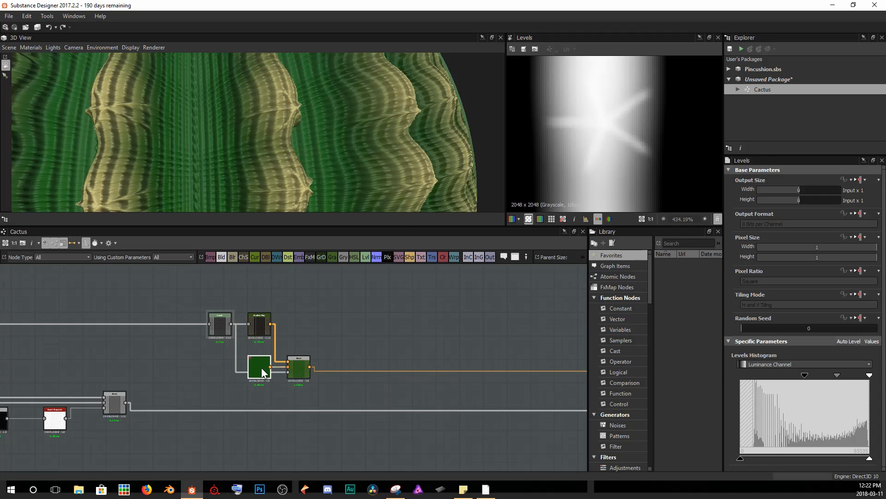
pyautogui.moveTo(262, 381); pyautogui.dragTo(261, 401)
pyautogui.moveTo(243, 127); pyautogui.dragTo(277, 167)
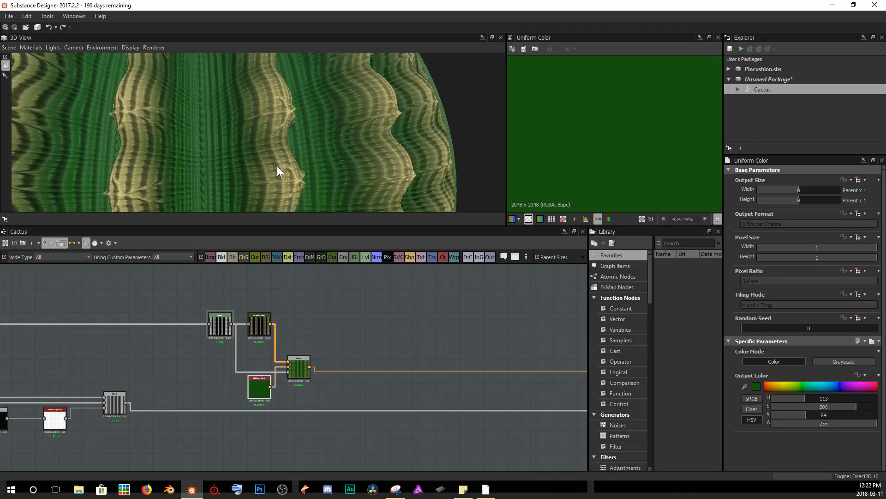
pyautogui.scroll(-1, 277, 167)
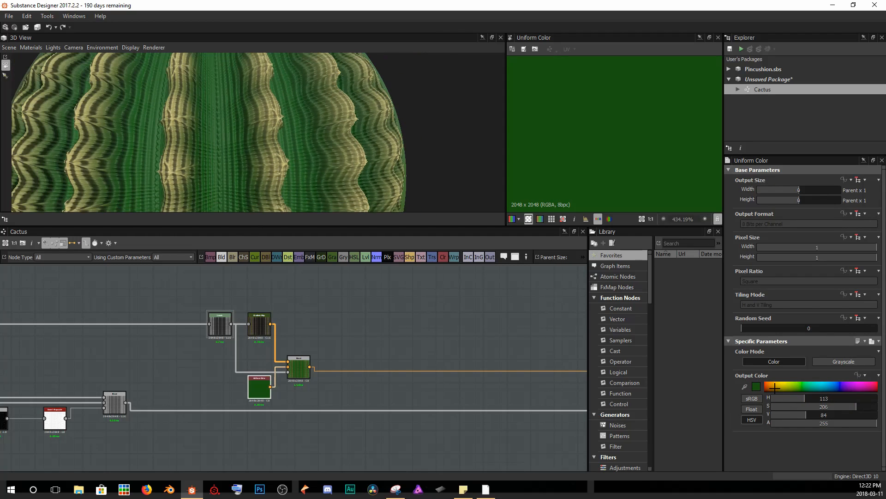
pyautogui.click(757, 388)
pyautogui.click(133, 298)
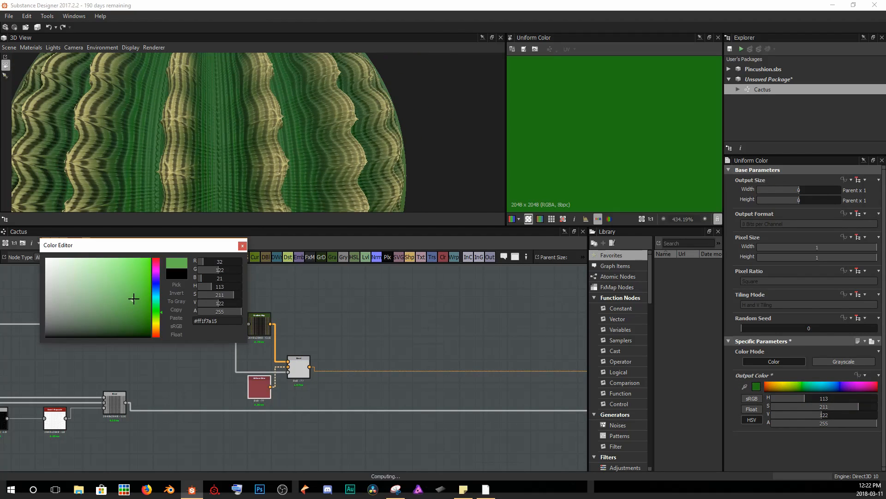
pyautogui.moveTo(134, 298); pyautogui.dragTo(124, 304)
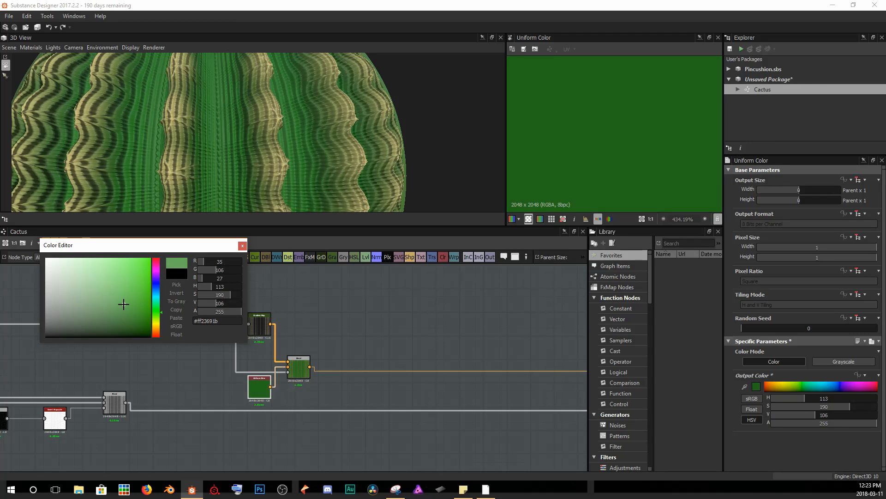
pyautogui.click(242, 245)
# Inspect the cactus material on the sphere from different distances.
pyautogui.scroll(-5, 276, 144)
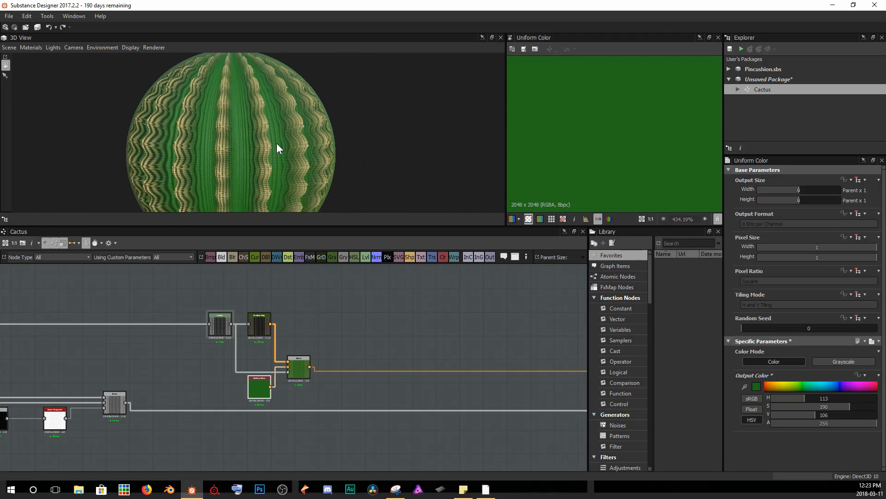
pyautogui.scroll(-4, 272, 145)
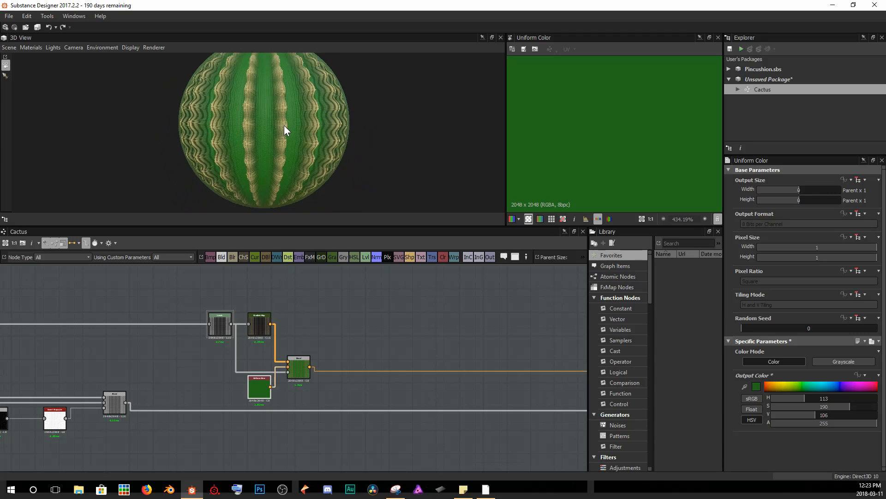
pyautogui.moveTo(285, 127); pyautogui.dragTo(296, 128)
pyautogui.click(367, 289)
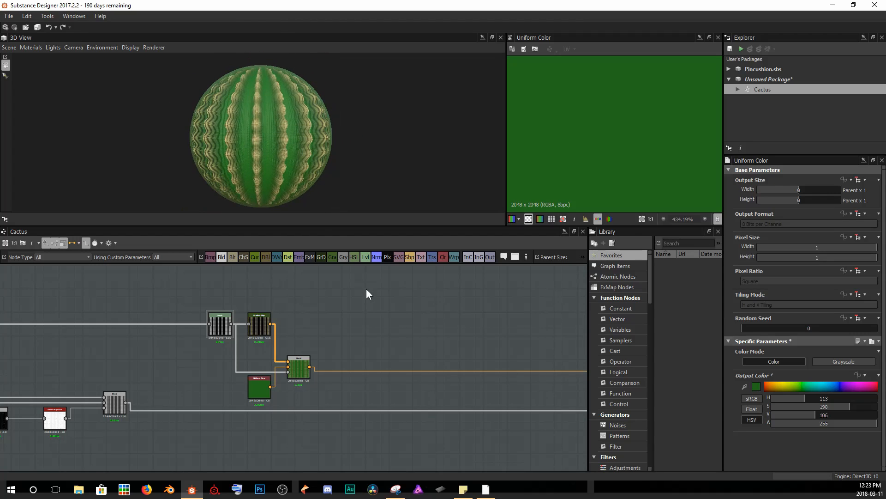
pyautogui.scroll(6, 261, 132)
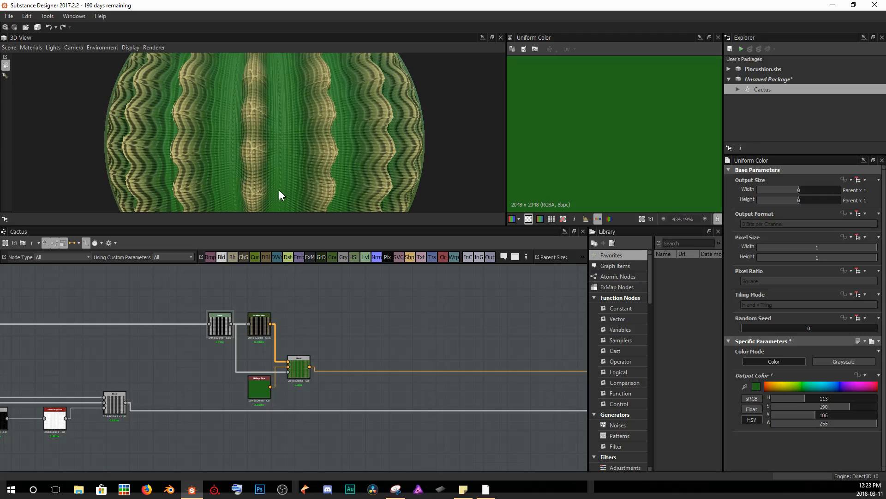
pyautogui.scroll(4, 269, 88)
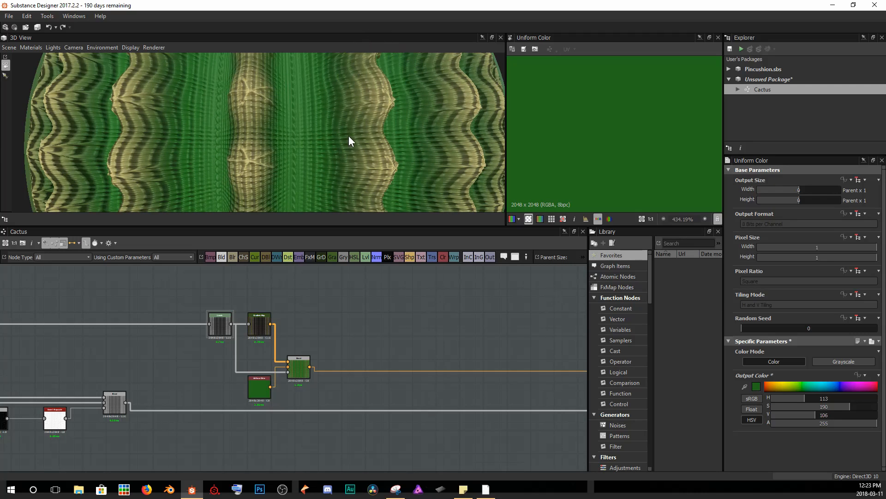
pyautogui.scroll(5, 248, 171)
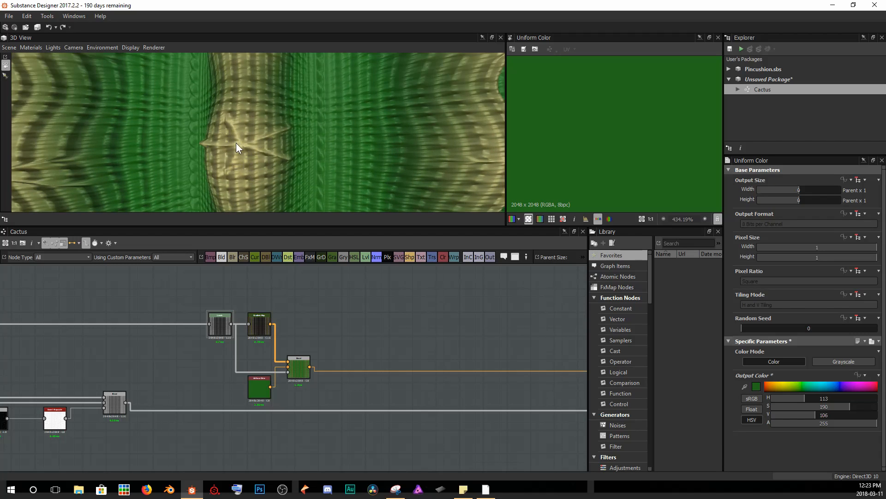
pyautogui.scroll(-6, 332, 321)
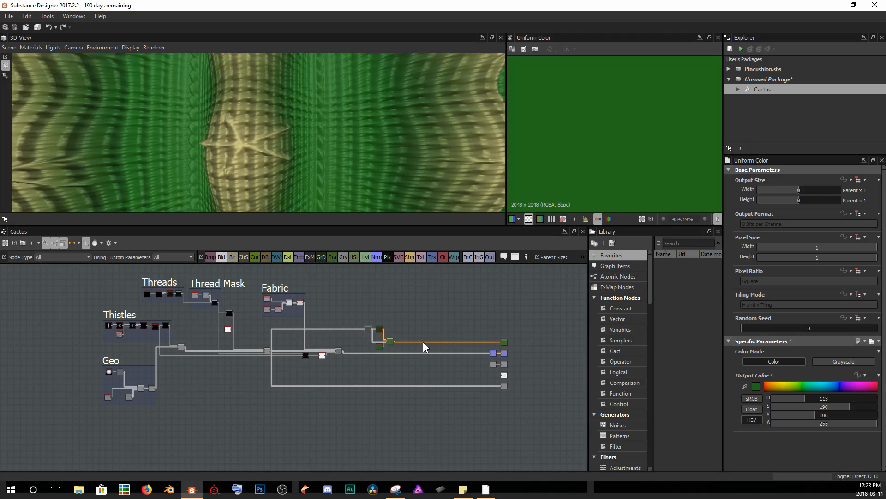
# Preview the thistle cluster's Safe Transform output in the 2D view.
pyautogui.moveTo(366, 303); pyautogui.dragTo(411, 337)
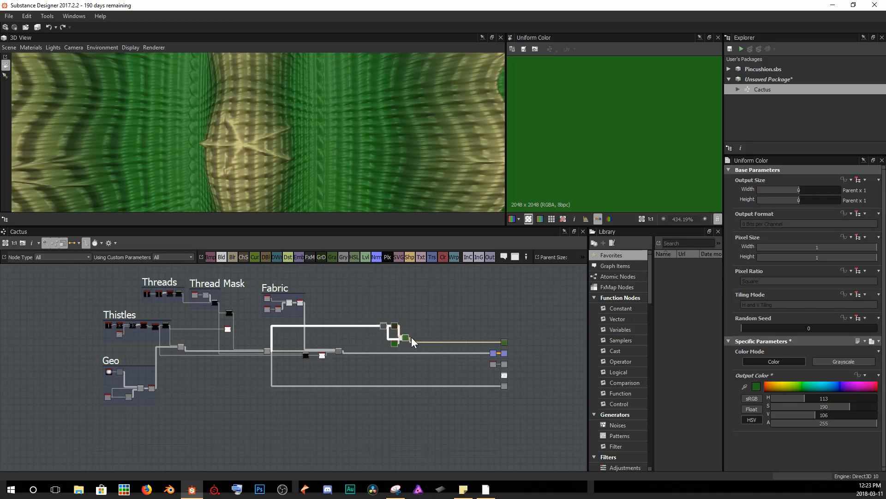
pyautogui.click(419, 317)
pyautogui.scroll(1, 175, 336)
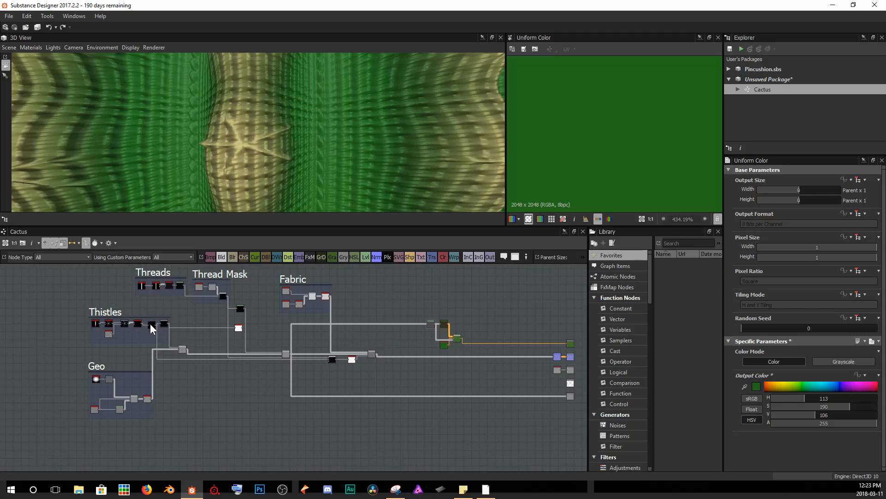
pyautogui.doubleClick(151, 323)
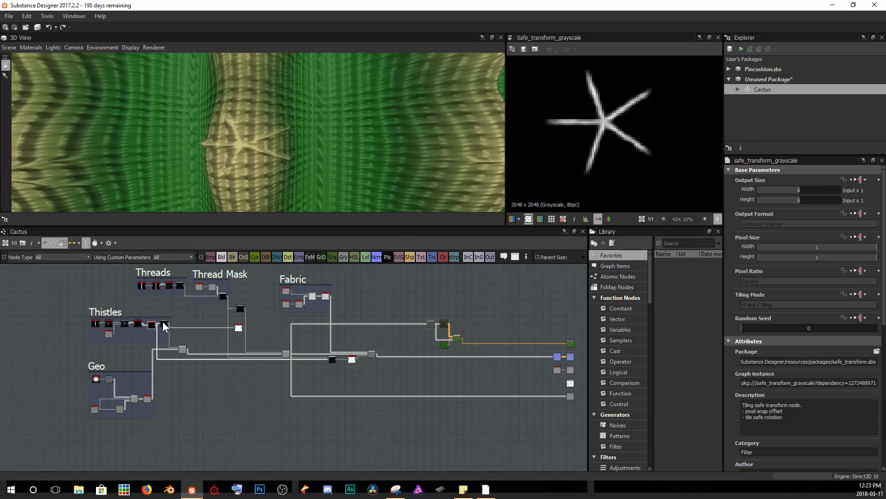
pyautogui.scroll(2, 170, 334)
pyautogui.scroll(-2, 328, 348)
pyautogui.moveTo(415, 352); pyautogui.dragTo(331, 348, button='middle')
pyautogui.scroll(-5, 608, 107)
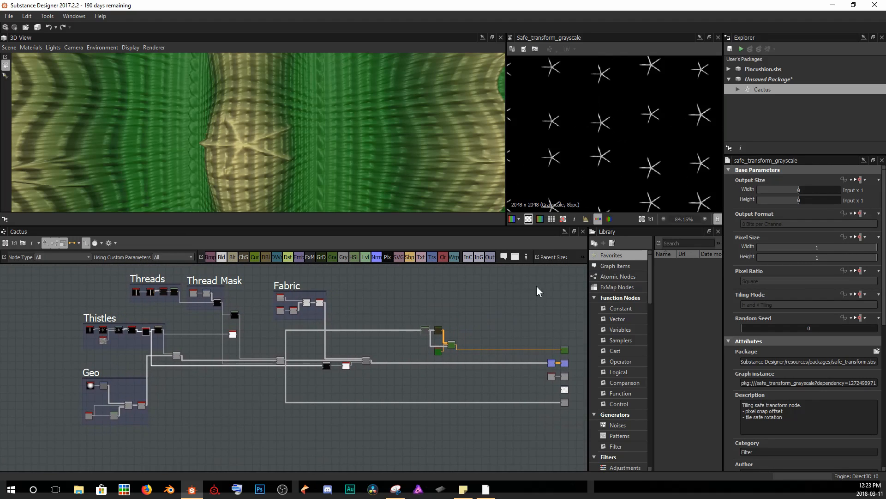
# Add a Gradient Map node and feed it the thistle Safe Transform output.
pyautogui.press('space')
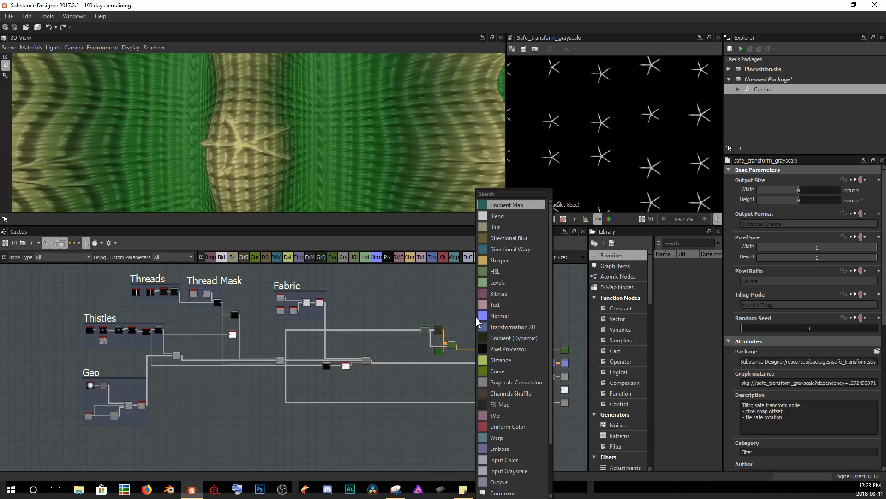
pyautogui.press('Return')
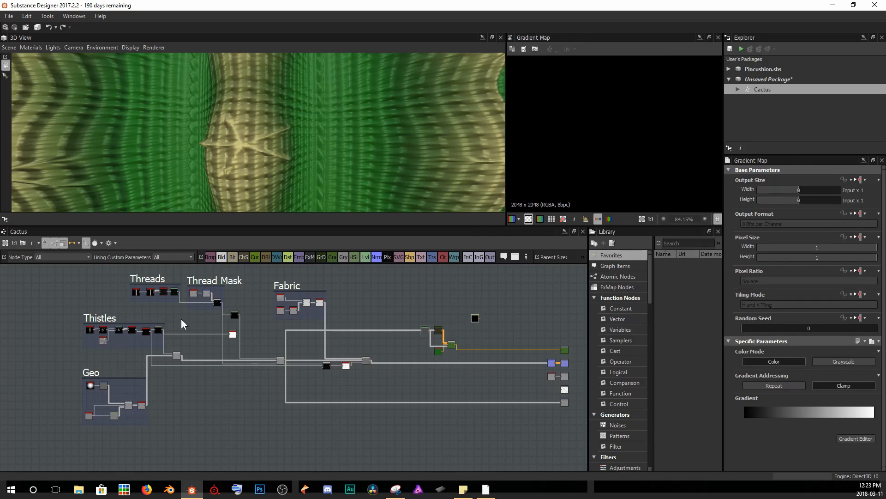
pyautogui.click(158, 330)
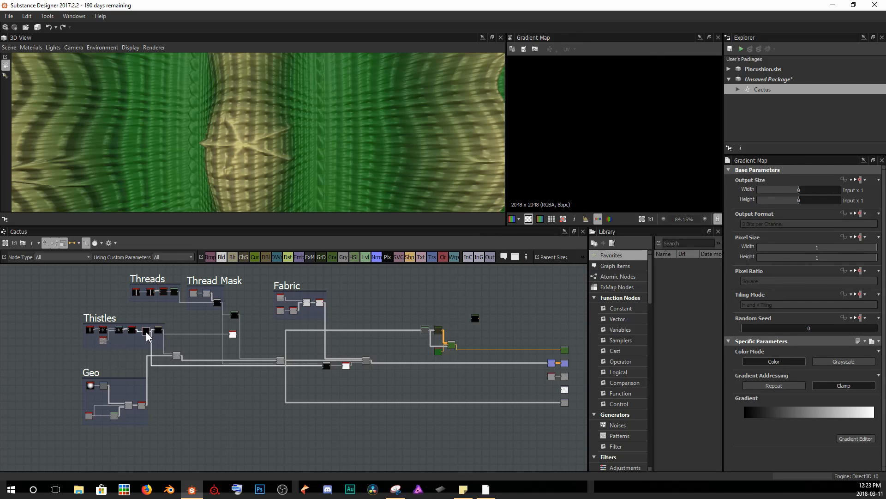
pyautogui.scroll(4, 146, 331)
pyautogui.scroll(3, 145, 331)
pyautogui.scroll(-8, 144, 331)
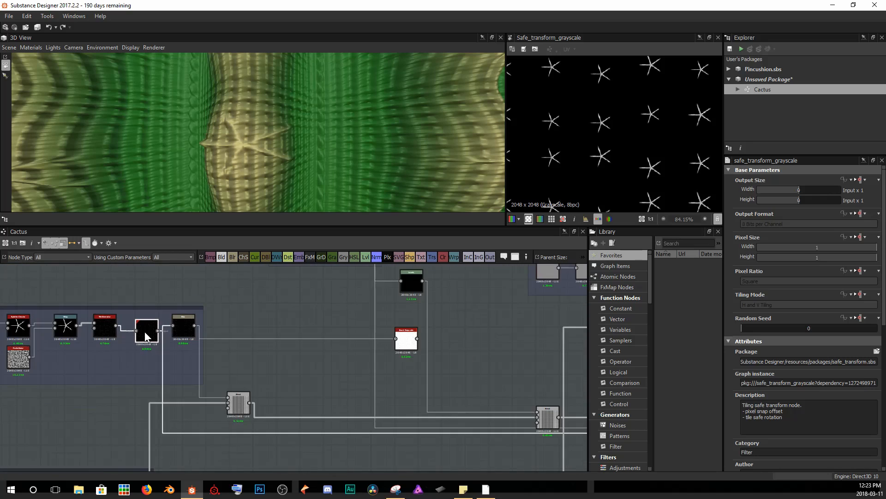
pyautogui.moveTo(255, 349); pyautogui.dragTo(224, 349, button='middle')
pyautogui.moveTo(96, 330); pyautogui.dragTo(486, 320)
# Set the Gradient Map's white key to yellow (226, 204, 65).
pyautogui.doubleClick(485, 316)
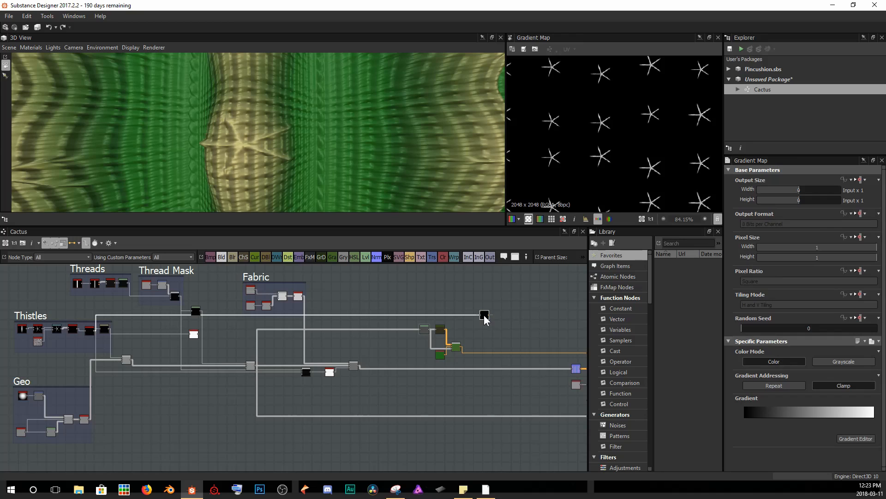
pyautogui.click(856, 438)
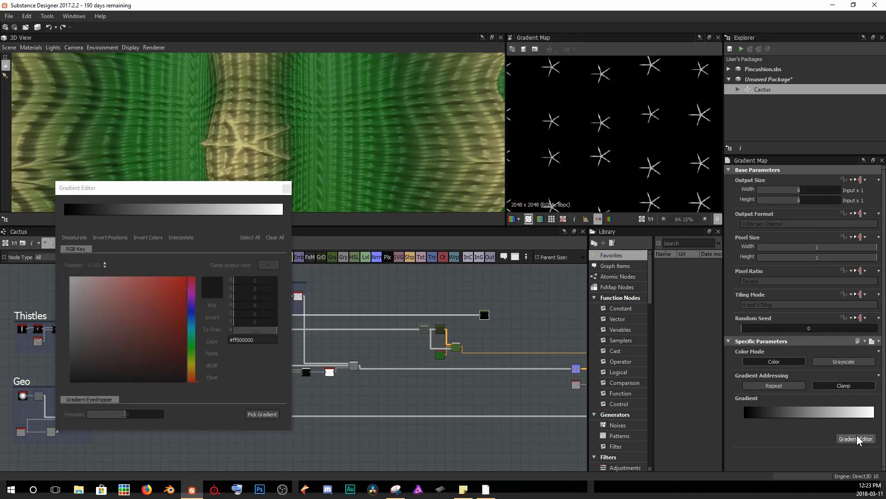
pyautogui.click(283, 215)
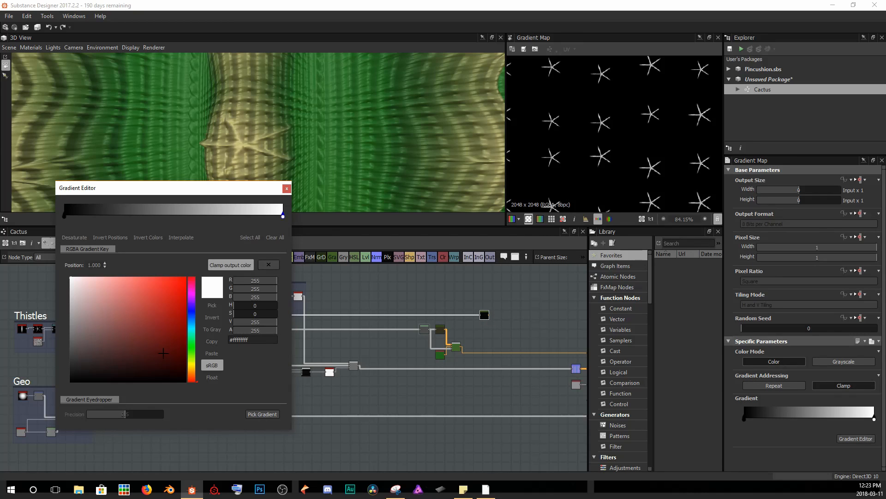
pyautogui.click(191, 366)
pyautogui.moveTo(166, 309); pyautogui.dragTo(153, 288)
pyautogui.scroll(9, 623, 140)
pyautogui.moveTo(574, 175); pyautogui.dragTo(628, 98, button='middle')
pyautogui.moveTo(540, 143); pyautogui.dragTo(562, 136, button='middle')
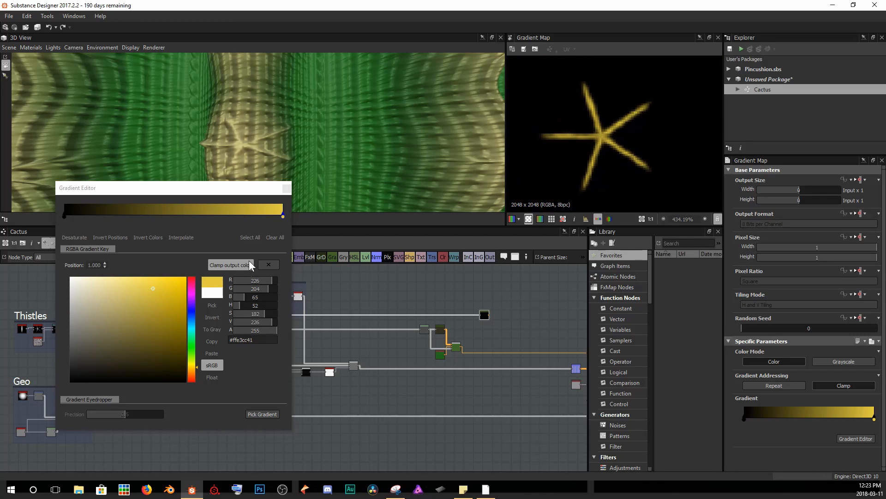
# Add a brown key (160, 117, 52) near 0.65 and move the yellow key to about 0.79.
pyautogui.click(204, 215)
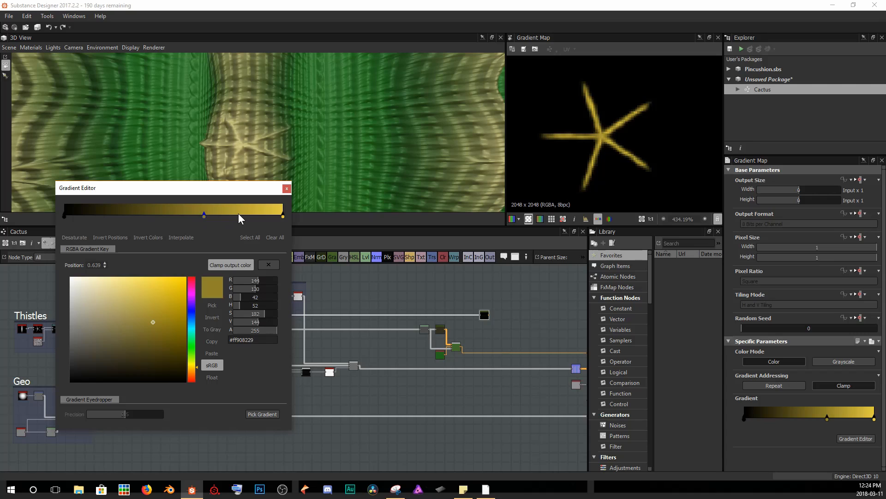
pyautogui.moveTo(206, 216); pyautogui.dragTo(251, 215)
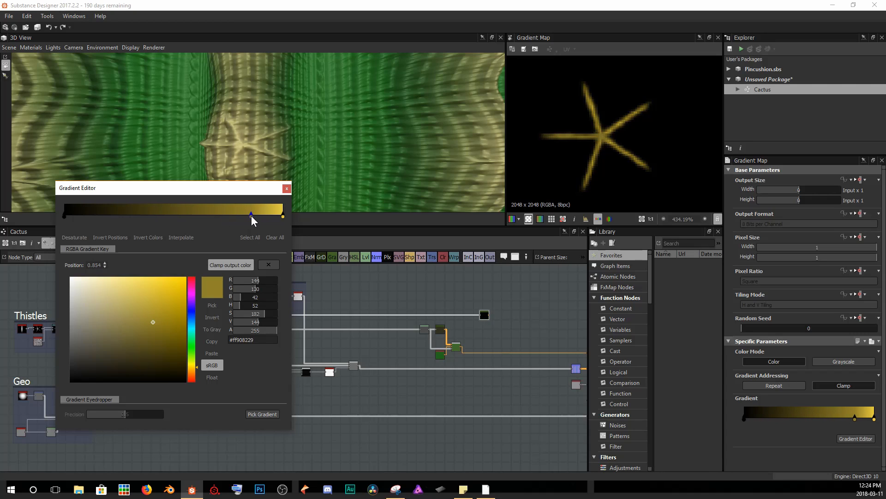
pyautogui.moveTo(156, 318)
pyautogui.mouseDown()
pyautogui.moveTo(151, 344)
pyautogui.moveTo(160, 352)
pyautogui.moveTo(148, 327)
pyautogui.moveTo(164, 316)
pyautogui.moveTo(138, 328)
pyautogui.mouseUp()
pyautogui.moveTo(197, 370); pyautogui.dragTo(193, 371)
pyautogui.click(143, 316)
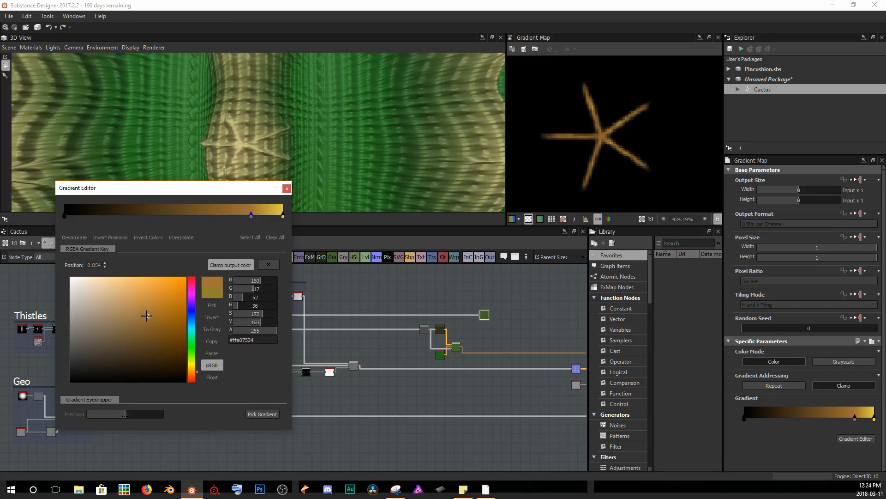
pyautogui.moveTo(281, 213); pyautogui.dragTo(211, 217)
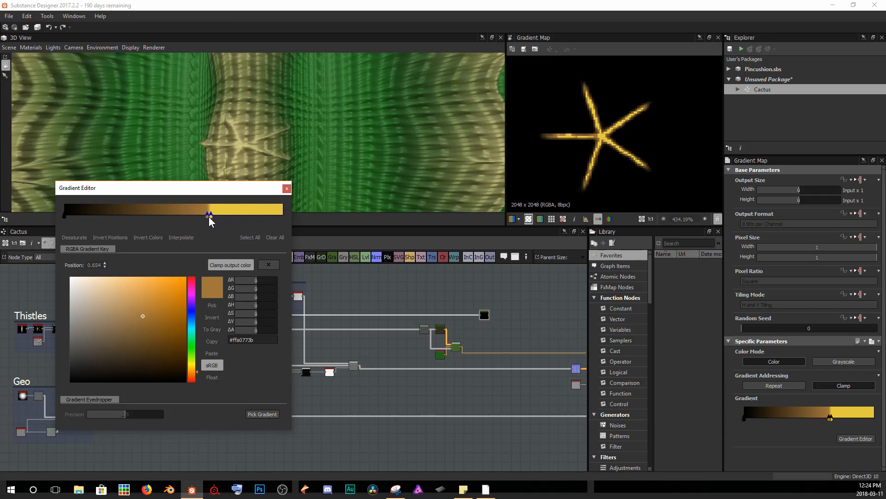
pyautogui.click(210, 215)
pyautogui.click(210, 214)
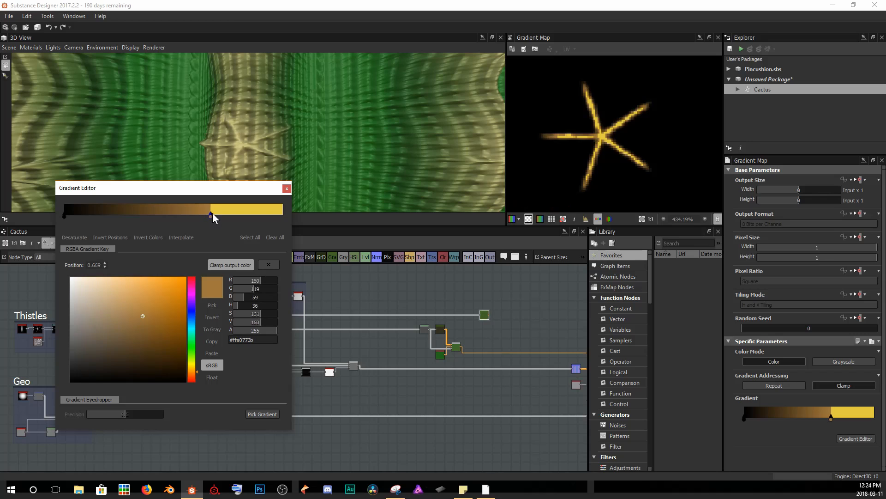
pyautogui.moveTo(211, 214); pyautogui.dragTo(237, 221)
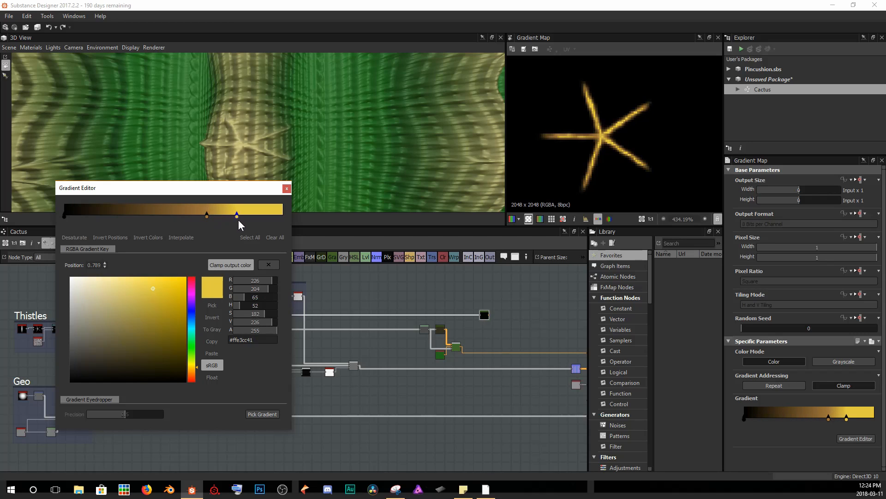
pyautogui.click(286, 188)
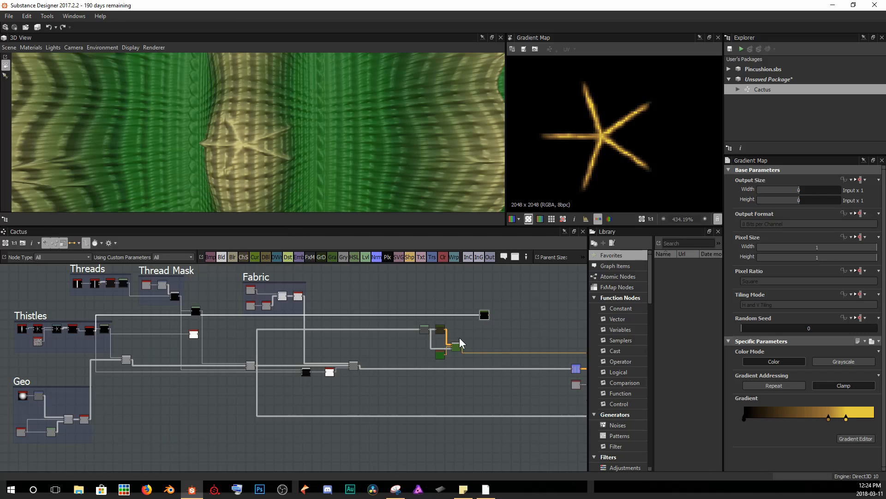
# Add a new Blend node after the base color Blend node.
pyautogui.scroll(3, 426, 339)
pyautogui.moveTo(411, 292); pyautogui.dragTo(423, 330)
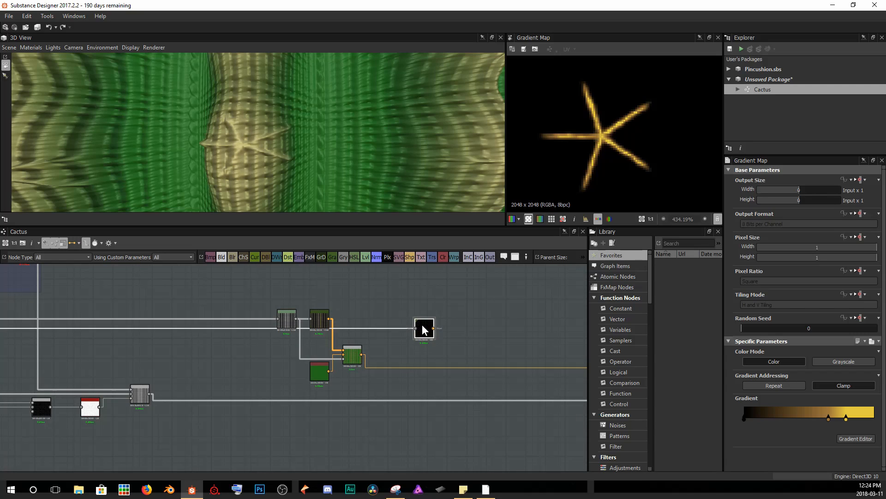
pyautogui.scroll(3, 410, 342)
pyautogui.moveTo(300, 350); pyautogui.dragTo(367, 368)
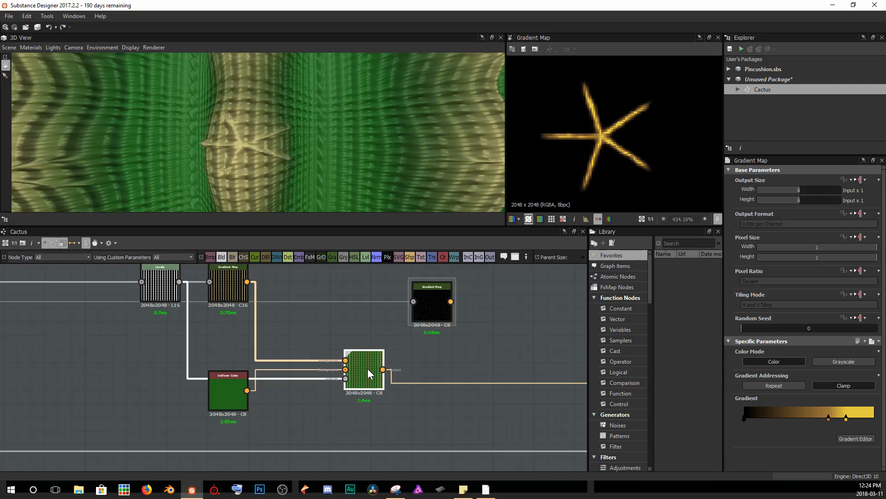
pyautogui.moveTo(216, 396); pyautogui.dragTo(216, 409)
pyautogui.click(379, 378)
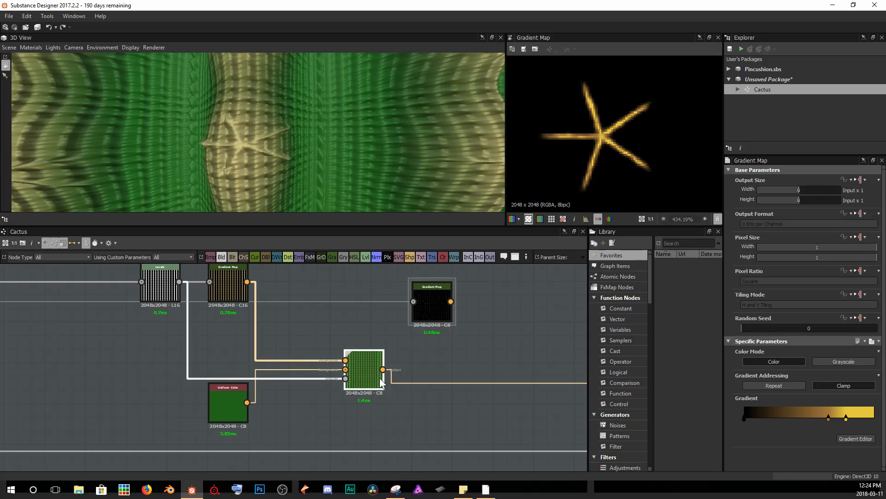
pyautogui.press('space')
pyautogui.write('blend')
pyautogui.press('Return')
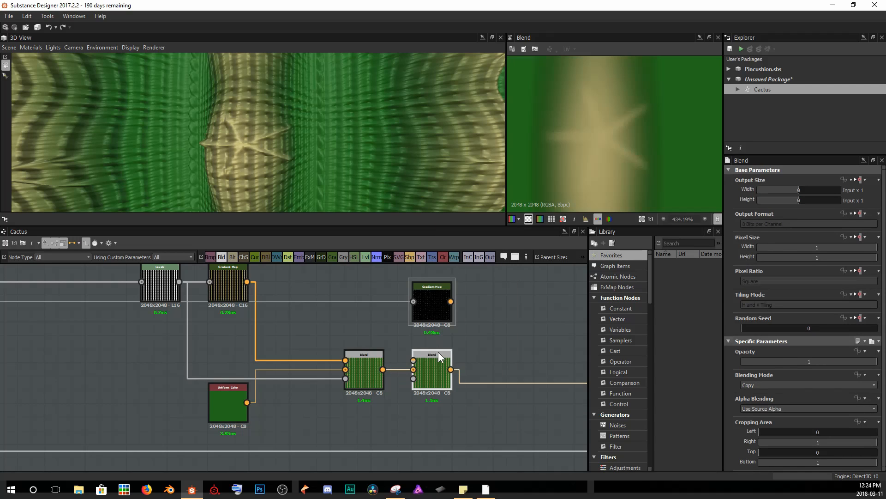
# Wire the thistle Gradient Map into the new Blend node and connect the thistle mask as its opacity input.
pyautogui.moveTo(423, 351); pyautogui.dragTo(505, 371)
pyautogui.scroll(-10, 505, 372)
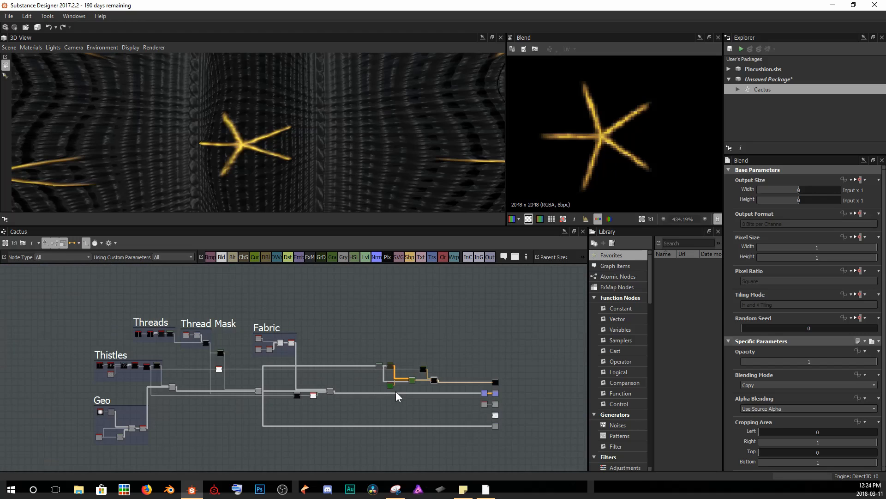
pyautogui.scroll(12, 341, 391)
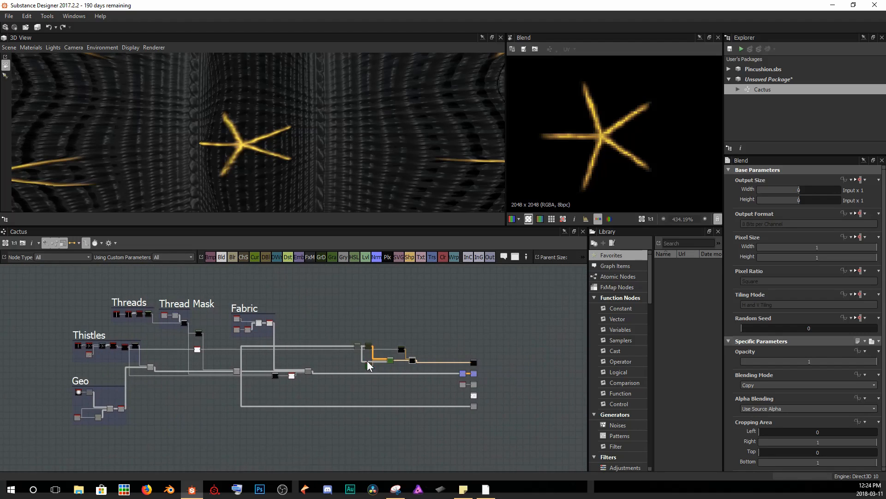
pyautogui.moveTo(364, 332); pyautogui.dragTo(403, 335, button='middle')
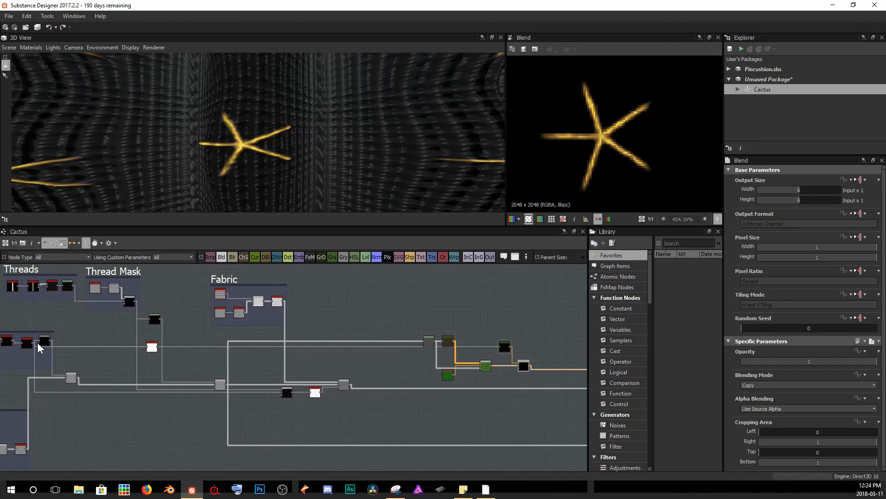
pyautogui.moveTo(33, 341); pyautogui.dragTo(519, 367)
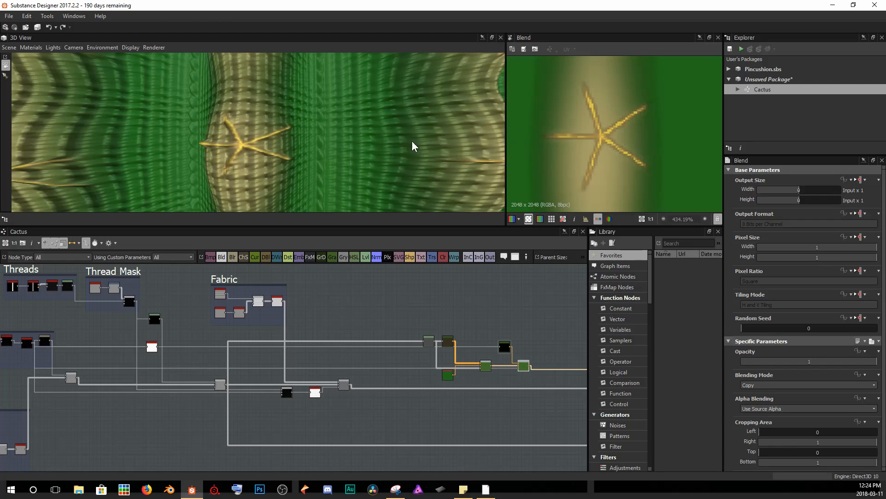
# Orbit and zoom the 3D view to inspect the thistles on the cactus surface.
pyautogui.scroll(-10, 293, 156)
pyautogui.moveTo(328, 145); pyautogui.dragTo(282, 137)
pyautogui.scroll(5, 306, 129)
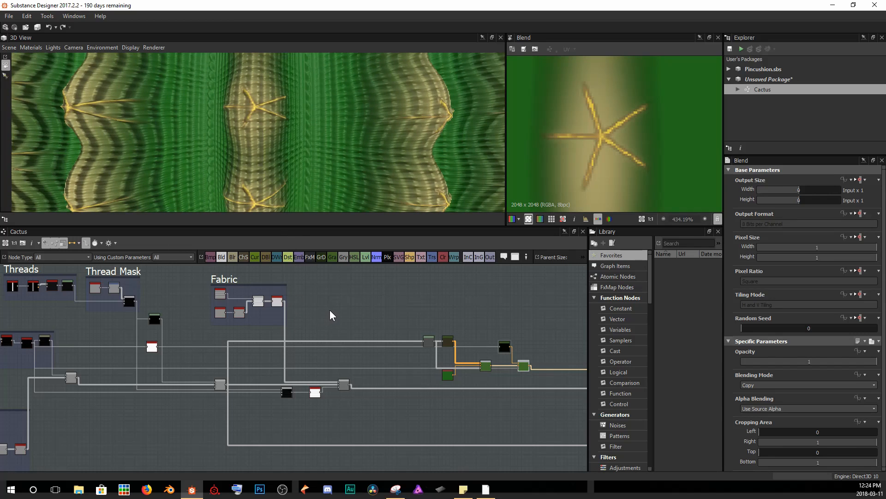
pyautogui.moveTo(336, 149); pyautogui.dragTo(286, 74)
pyautogui.scroll(3, 281, 100)
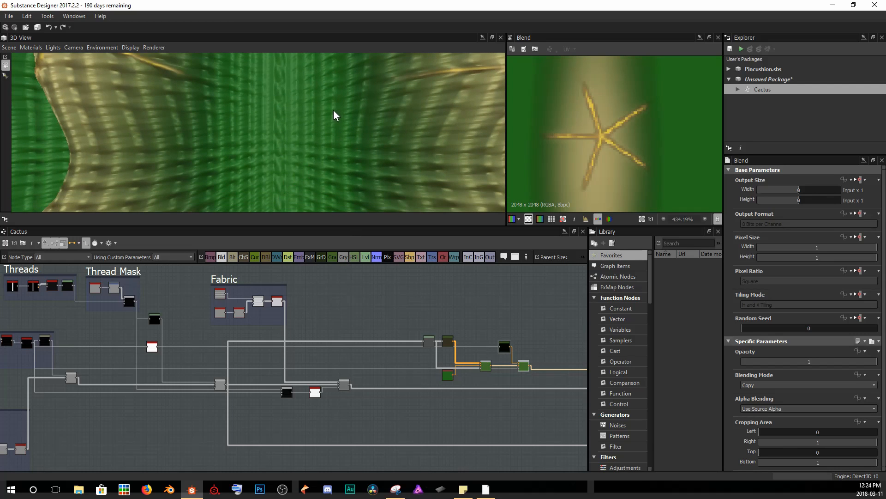
pyautogui.scroll(-5, 264, 107)
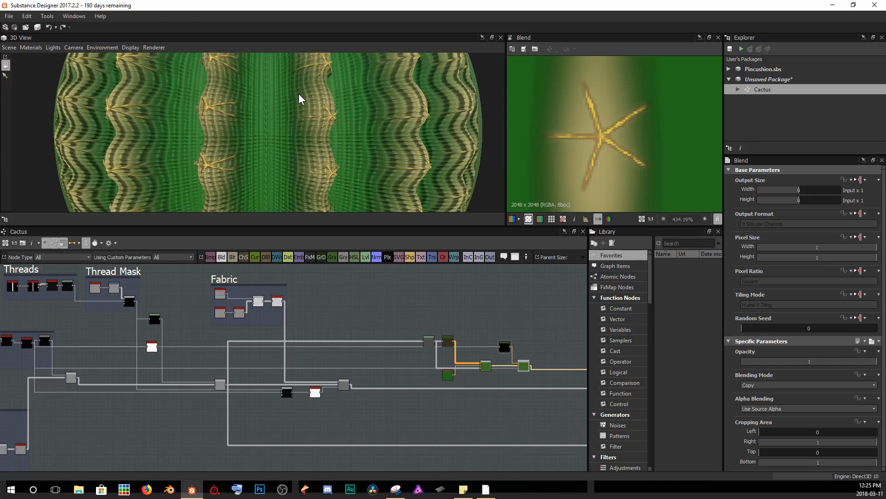
pyautogui.scroll(-3, 273, 144)
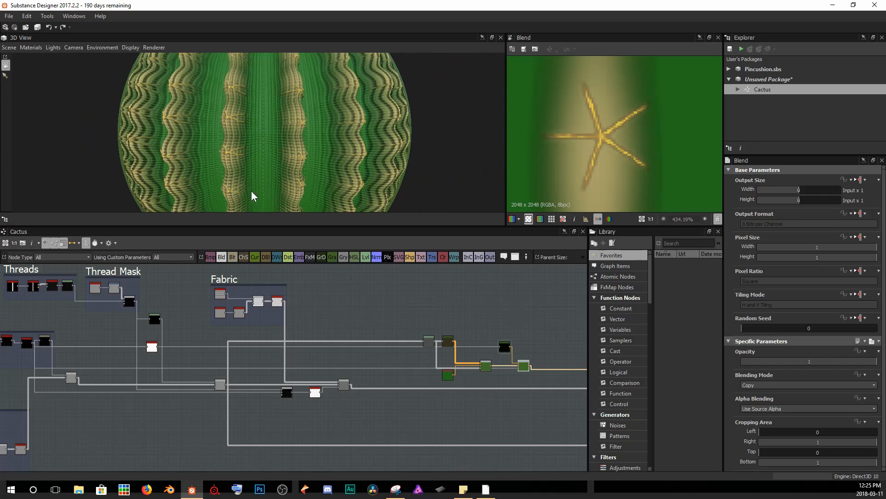
pyautogui.moveTo(269, 85); pyautogui.dragTo(257, 179, button='right')
pyautogui.moveTo(291, 162); pyautogui.dragTo(273, 79)
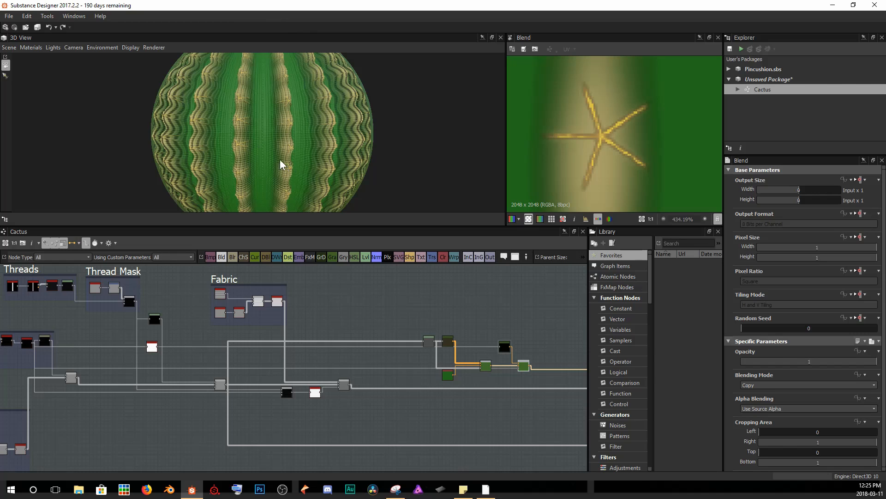
# Add a Gradient Map node and feed the thread mask into it.
pyautogui.moveTo(511, 372); pyautogui.dragTo(469, 362, button='middle')
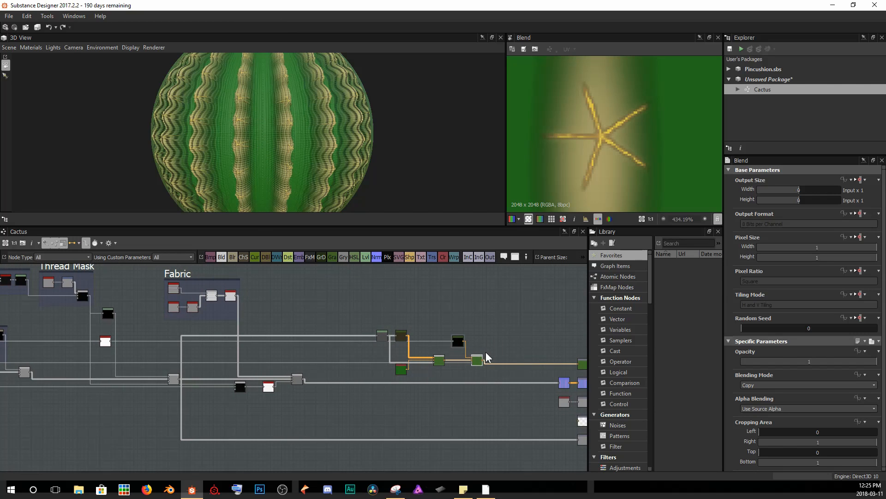
pyautogui.moveTo(81, 307); pyautogui.dragTo(136, 302, button='middle')
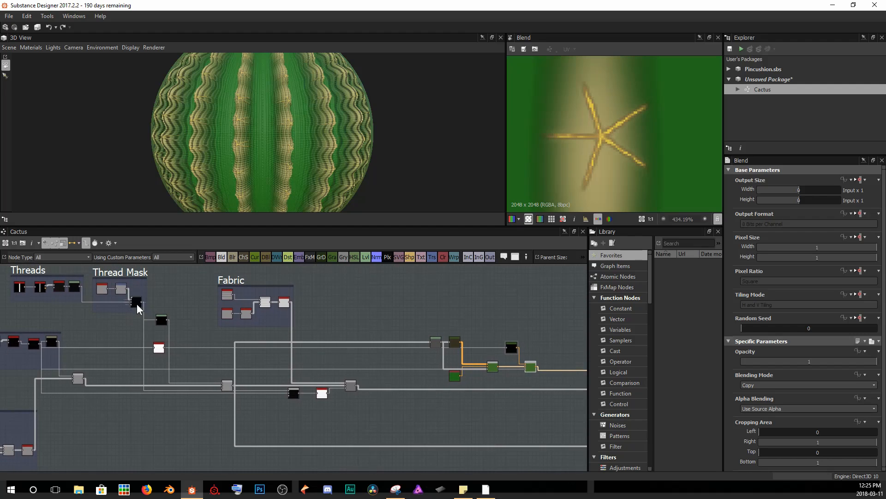
pyautogui.doubleClick(137, 302)
pyautogui.scroll(-8, 614, 146)
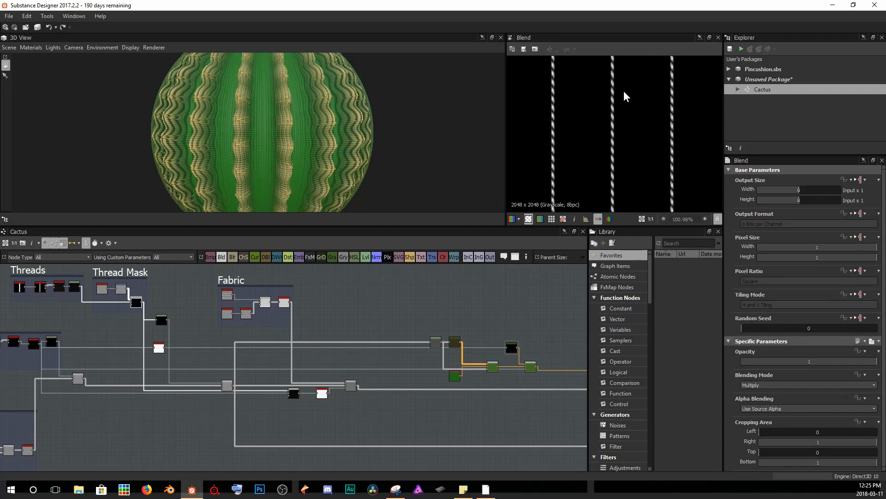
pyautogui.moveTo(554, 332); pyautogui.dragTo(507, 329, button='middle')
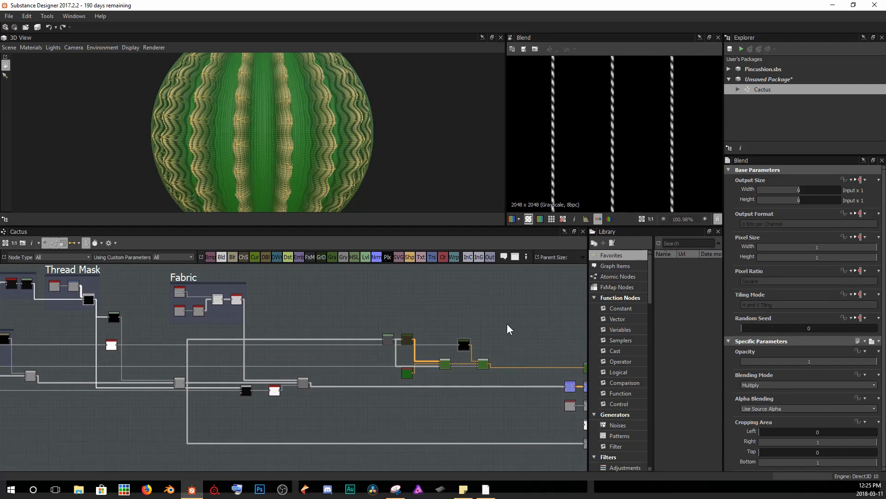
pyautogui.press('space')
pyautogui.write('grad')
pyautogui.press('Return')
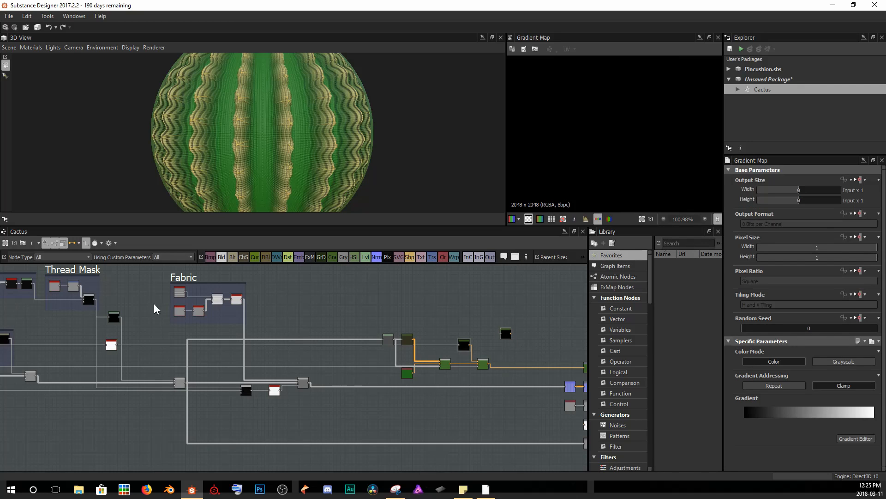
pyautogui.moveTo(93, 299); pyautogui.dragTo(508, 344)
# Set the Gradient Map's end key to a dark teal green (17, 108, 101).
pyautogui.scroll(4, 510, 348)
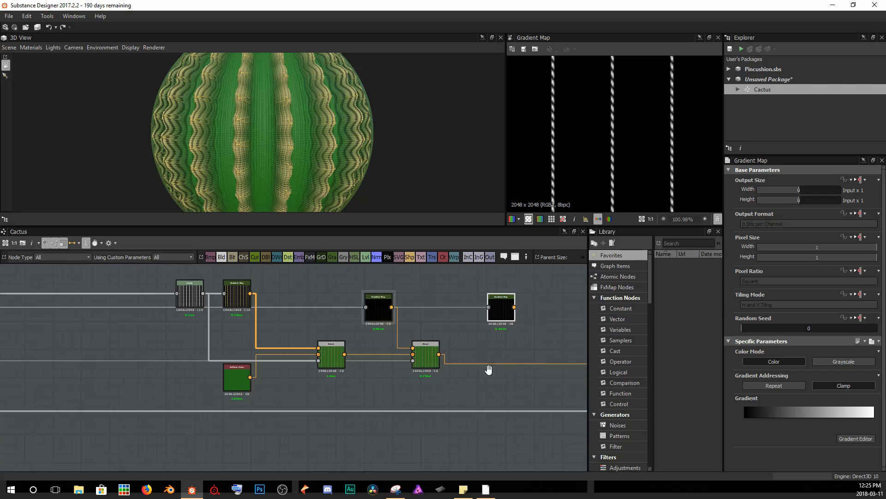
pyautogui.moveTo(501, 368); pyautogui.dragTo(417, 373, button='middle')
pyautogui.click(462, 330)
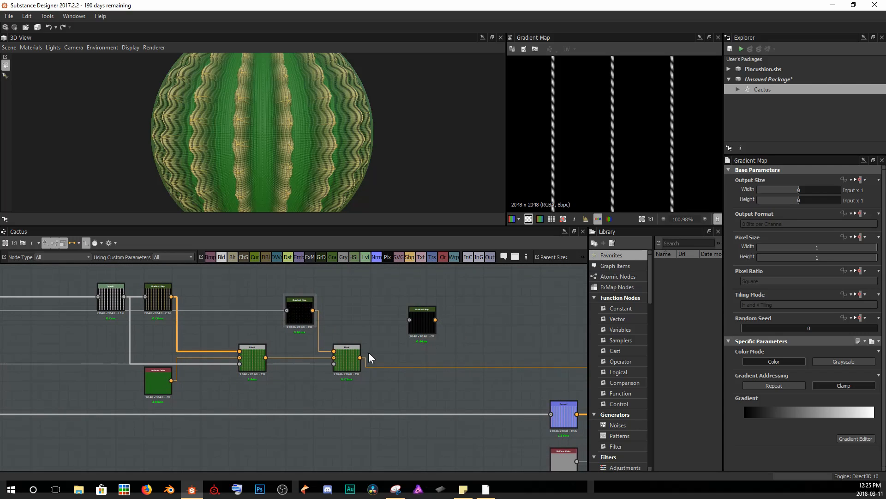
pyautogui.click(420, 321)
pyautogui.click(856, 438)
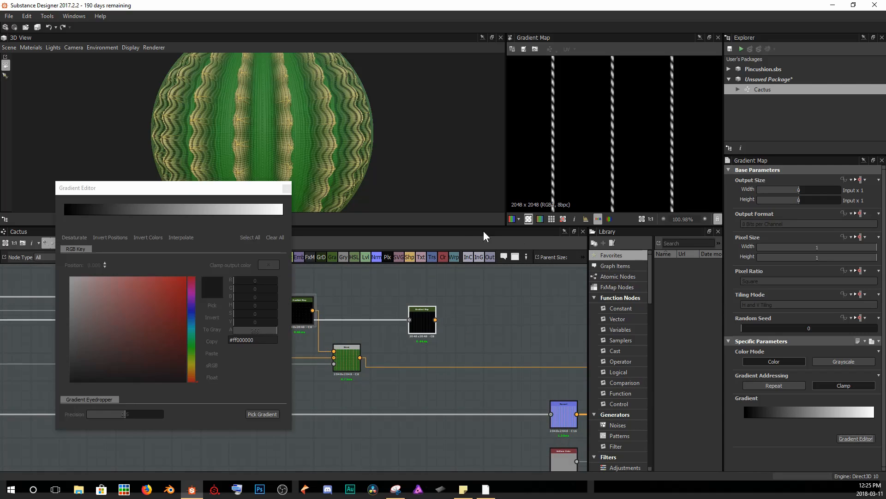
pyautogui.click(283, 215)
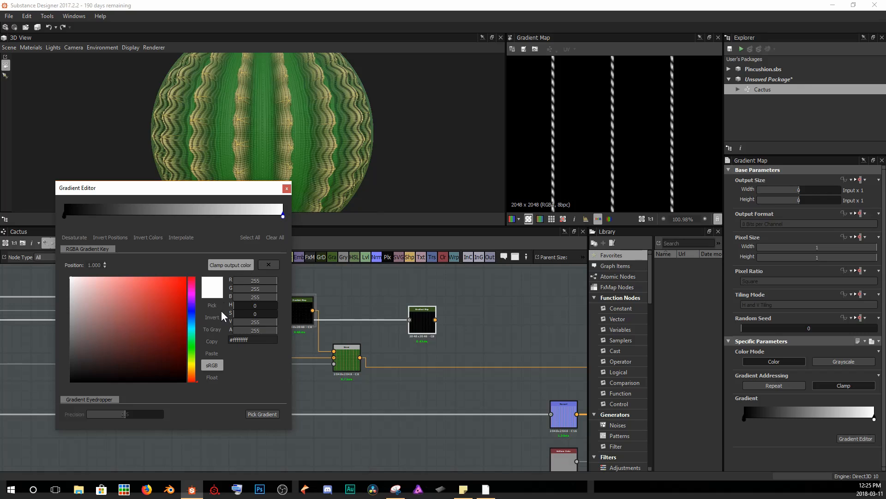
pyautogui.click(190, 331)
pyautogui.click(171, 333)
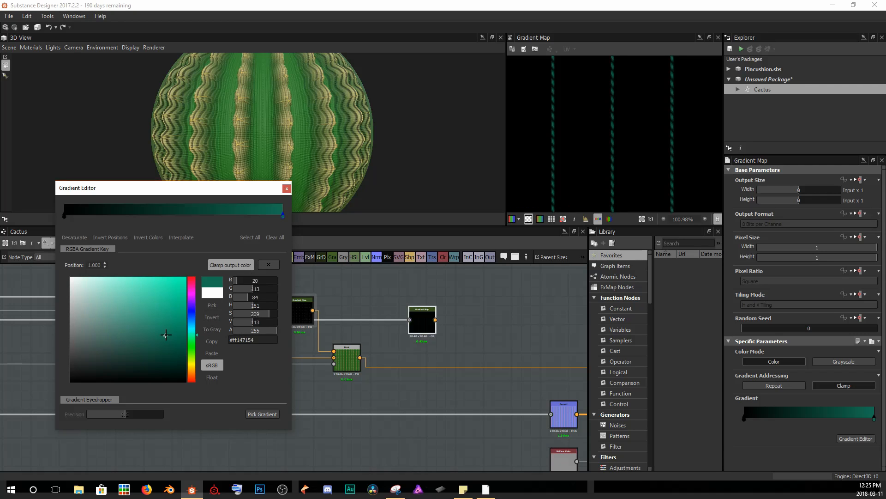
pyautogui.click(175, 325)
pyautogui.moveTo(171, 323); pyautogui.dragTo(172, 324)
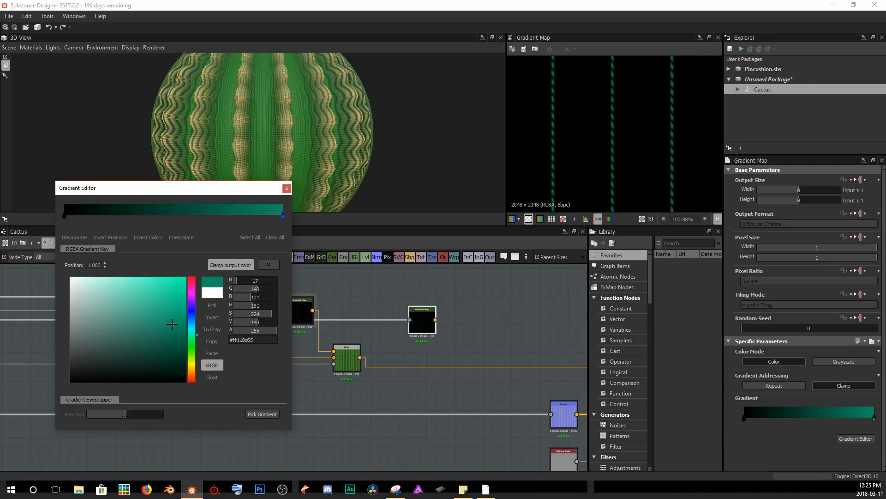
pyautogui.click(285, 188)
# Add a Blend node after the previous Blend and plug the thread Gradient Map into its foreground.
pyautogui.scroll(4, 413, 357)
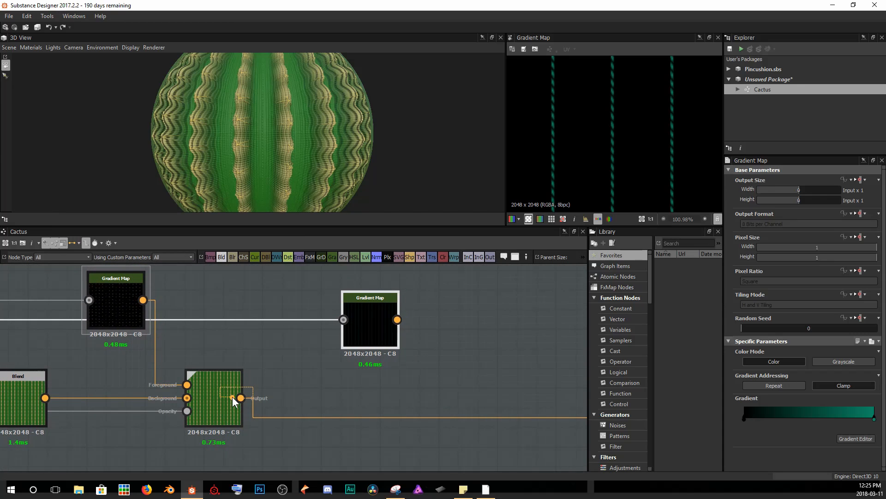
pyautogui.moveTo(231, 397); pyautogui.dragTo(228, 406)
pyautogui.click(227, 406)
pyautogui.press('space')
pyautogui.write('bl')
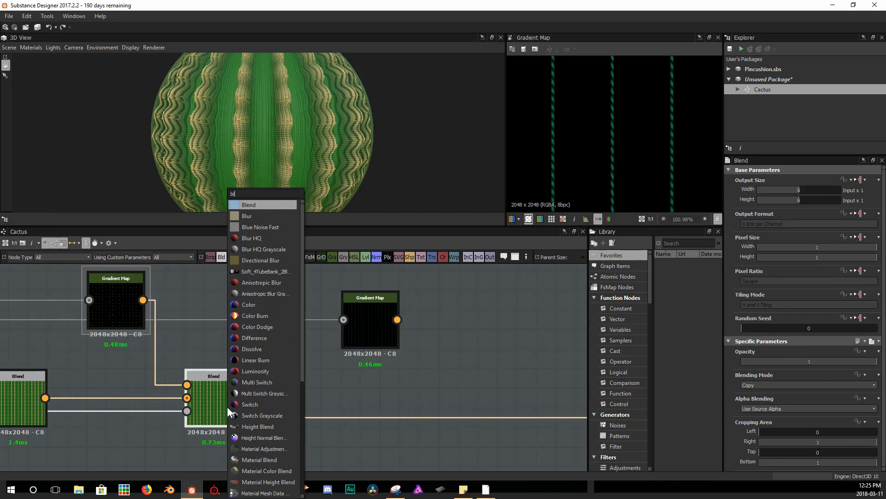
pyautogui.press('Return')
pyautogui.moveTo(339, 398); pyautogui.dragTo(484, 399)
pyautogui.moveTo(397, 319); pyautogui.dragTo(451, 384)
pyautogui.scroll(-2, 271, 367)
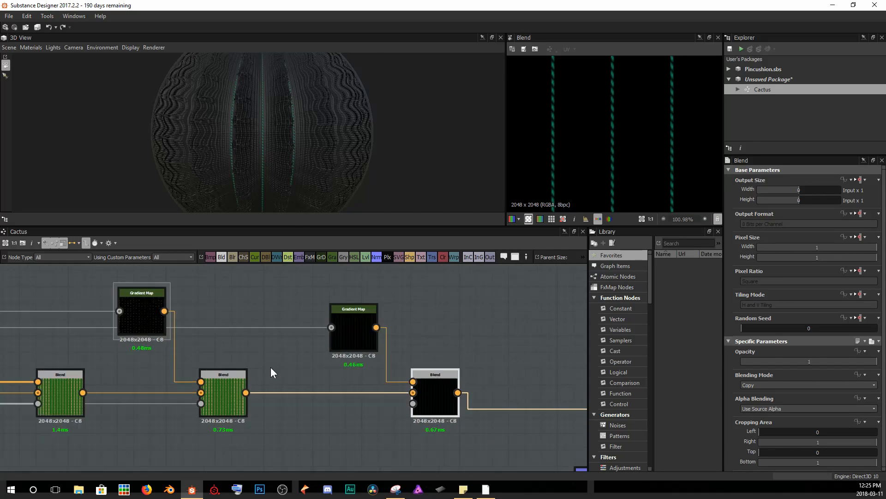
# Connect the thread mask as the new Blend node's opacity input.
pyautogui.scroll(-7, 271, 367)
pyautogui.moveTo(239, 352); pyautogui.dragTo(307, 364, button='middle')
pyautogui.moveTo(196, 353); pyautogui.dragTo(240, 343, button='middle')
pyautogui.scroll(-3, 240, 343)
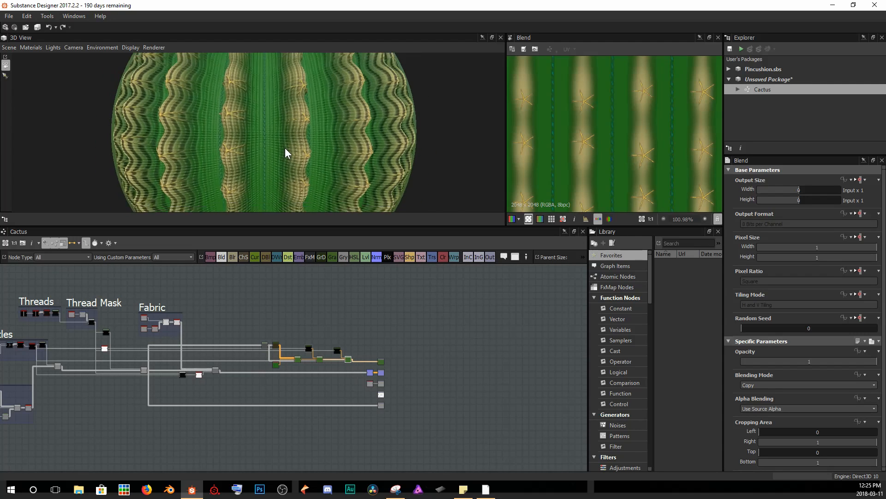
# Zoom and orbit the 3D view to inspect the thread stripes on the cactus.
pyautogui.scroll(5, 284, 148)
pyautogui.moveTo(322, 139); pyautogui.dragTo(360, 138)
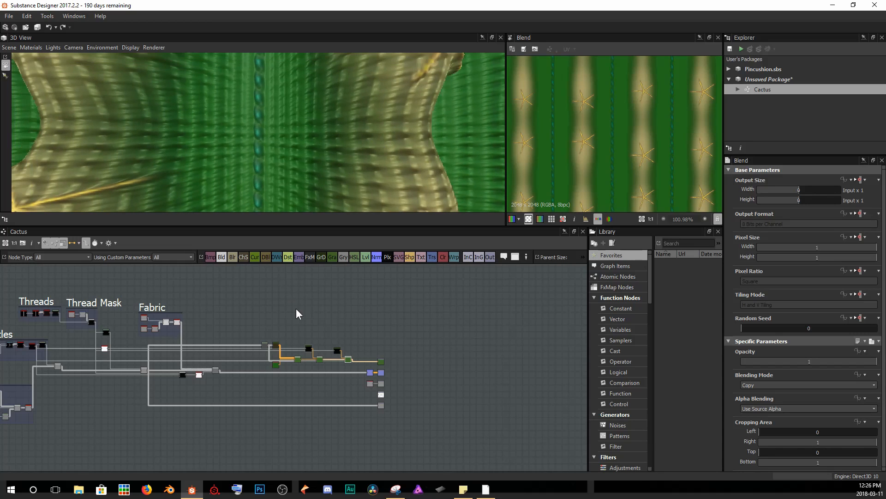
pyautogui.scroll(5, 334, 358)
pyautogui.moveTo(270, 86); pyautogui.dragTo(398, 101)
pyautogui.scroll(-5, 351, 139)
pyautogui.scroll(3, 344, 357)
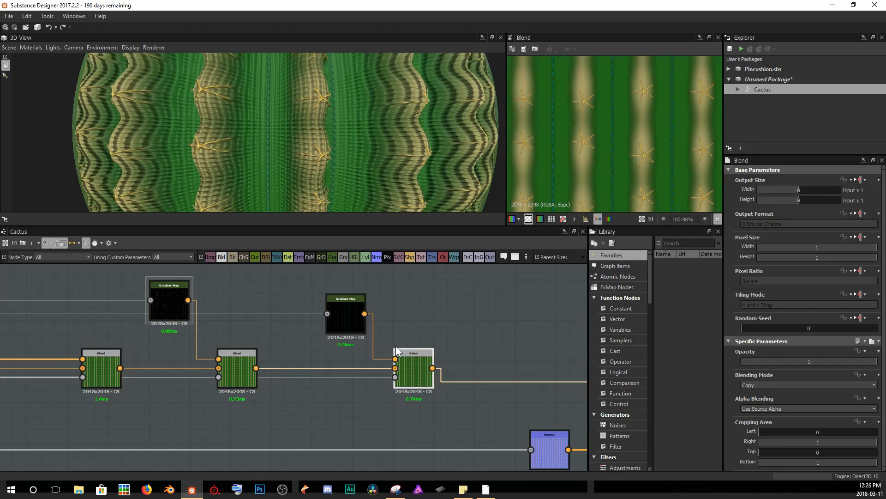
# Move the thread Gradient Map's end key to about 0.45 and recolor it dark red.
pyautogui.click(345, 319)
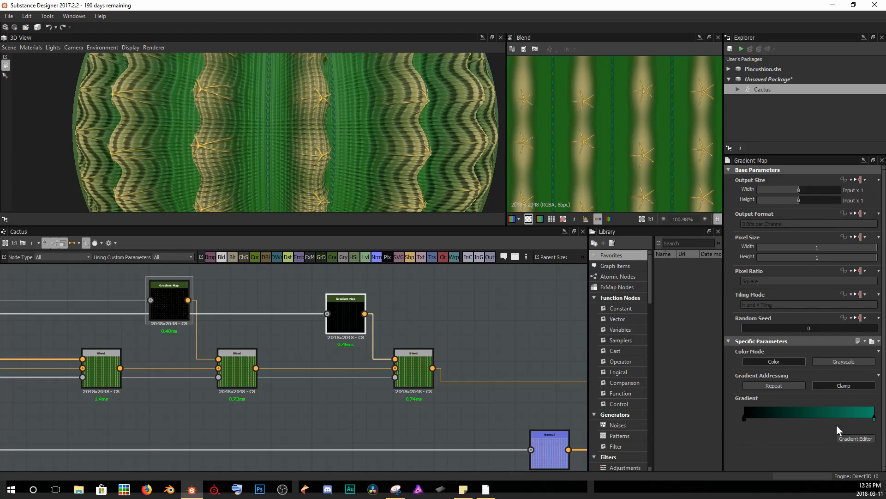
pyautogui.click(860, 439)
pyautogui.moveTo(282, 216); pyautogui.dragTo(161, 231)
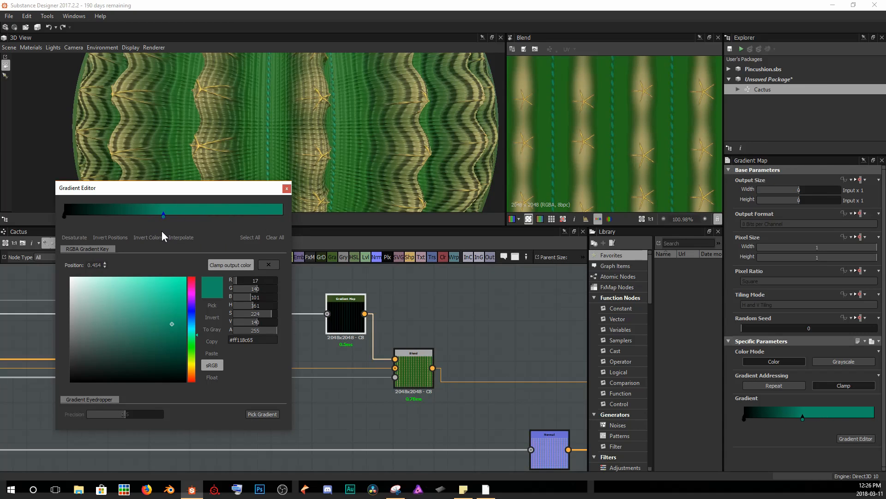
pyautogui.moveTo(166, 326)
pyautogui.mouseDown()
pyautogui.moveTo(160, 342)
pyautogui.moveTo(194, 294)
pyautogui.moveTo(194, 277)
pyautogui.mouseUp()
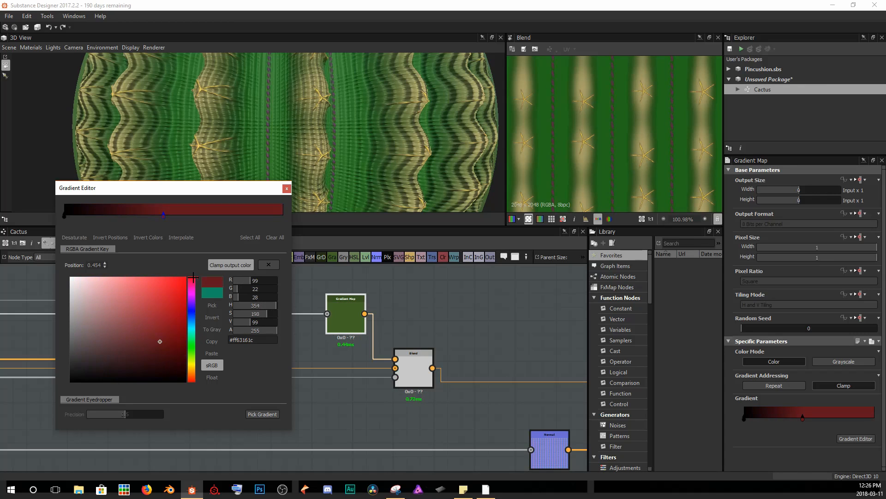
pyautogui.click(162, 323)
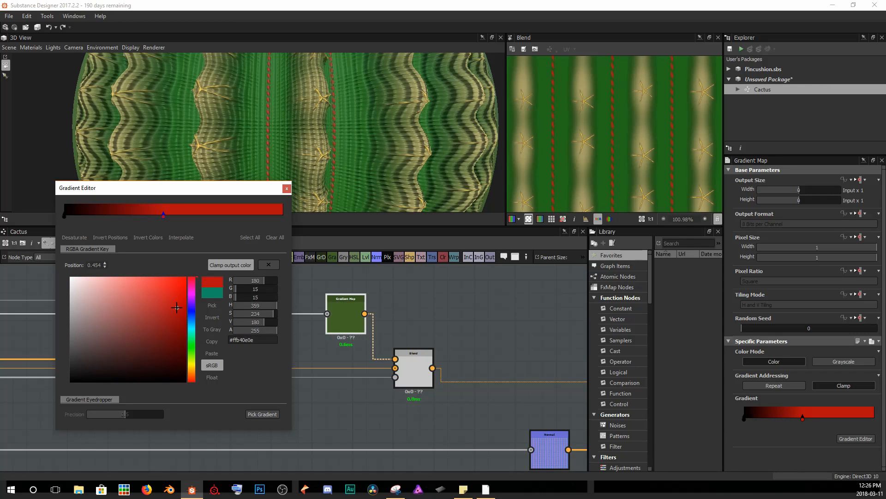
pyautogui.click(287, 188)
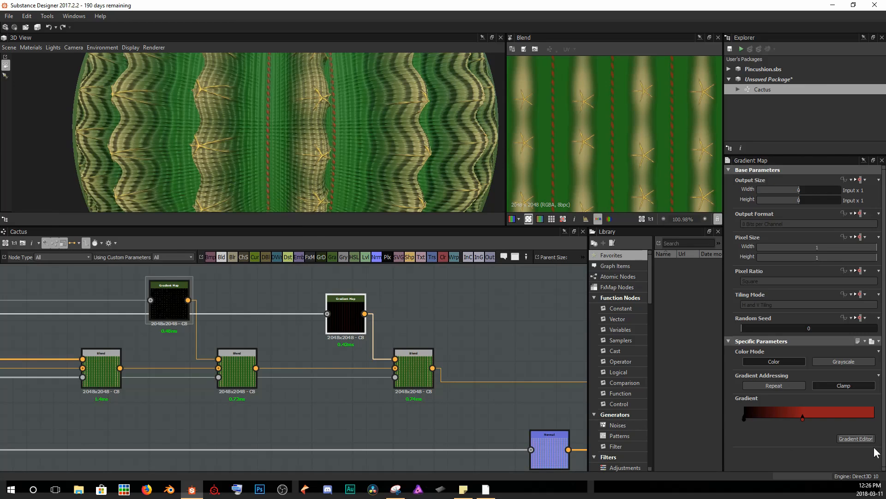
# Move the red key to about 0.31 and brighten it to red (170, 23, 23).
pyautogui.click(862, 439)
pyautogui.moveTo(165, 216); pyautogui.dragTo(132, 216)
pyautogui.click(165, 322)
pyautogui.click(171, 312)
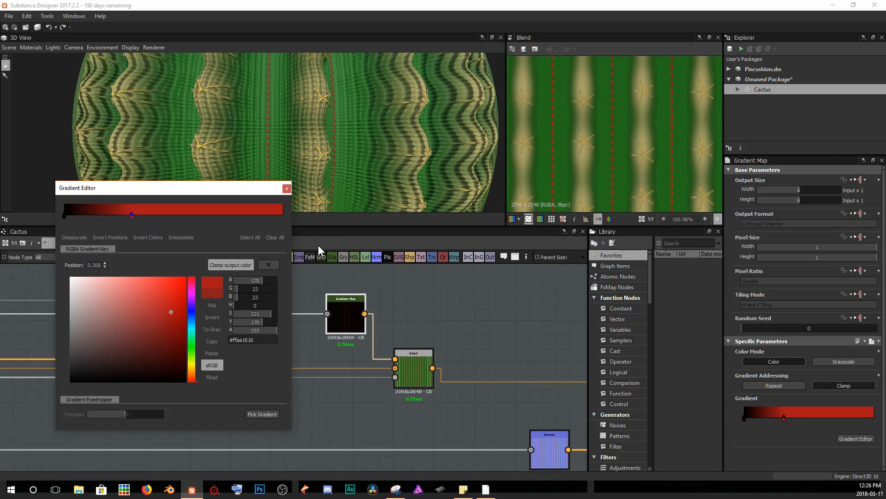
pyautogui.click(287, 188)
# Insert a Sharpen node between the final Blend and the Base Color output.
pyautogui.scroll(-5, 242, 328)
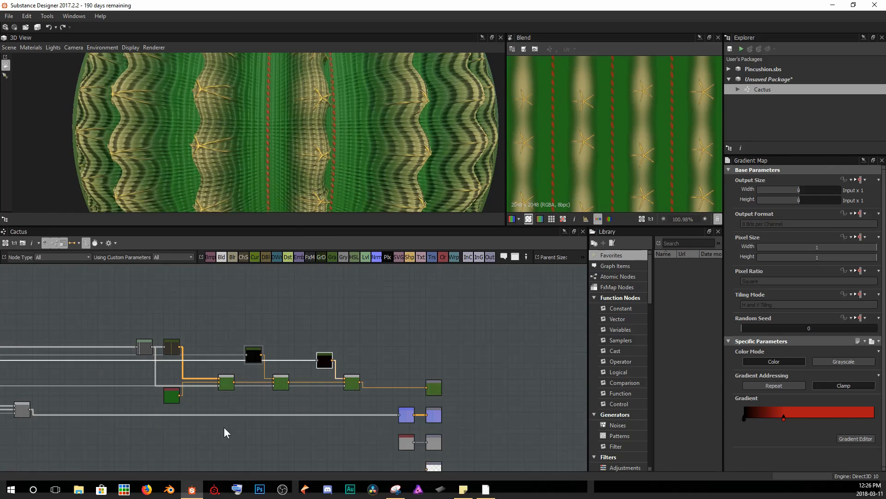
pyautogui.scroll(-10, 261, 182)
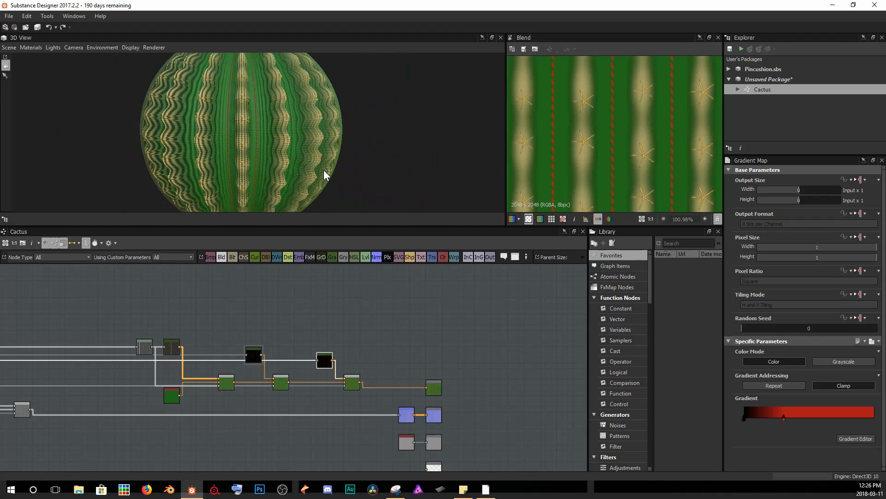
pyautogui.moveTo(298, 150)
pyautogui.mouseDown()
pyautogui.moveTo(239, 150)
pyautogui.moveTo(286, 148)
pyautogui.mouseUp()
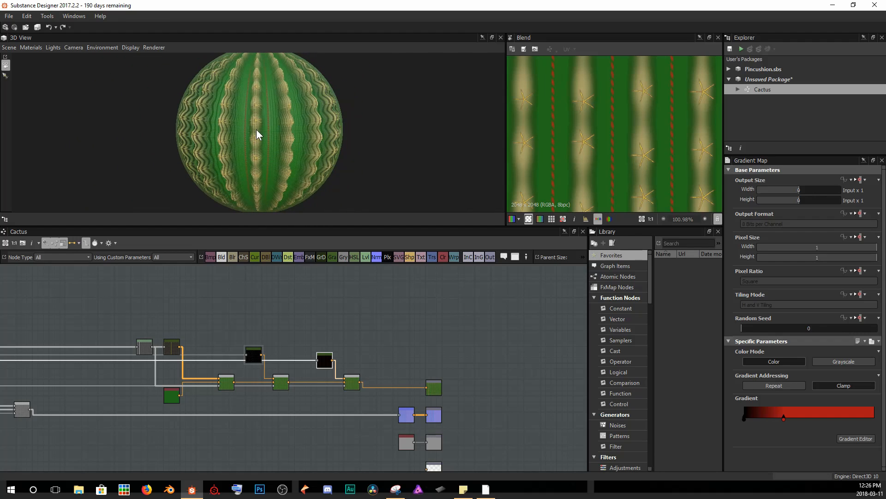
pyautogui.scroll(3, 257, 134)
pyautogui.scroll(7, 403, 388)
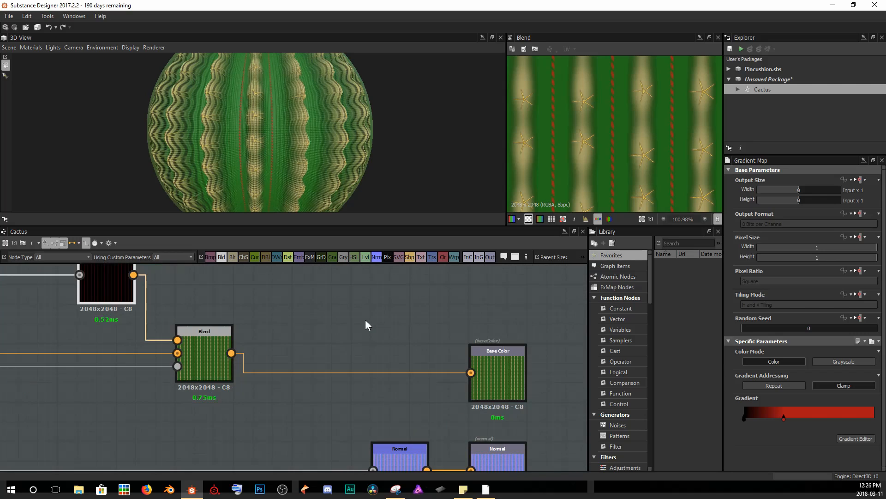
pyautogui.click(367, 372)
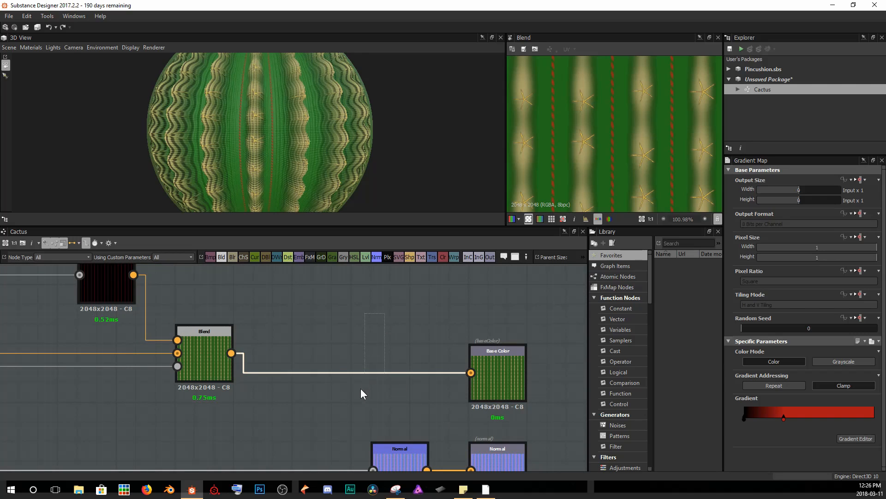
pyautogui.press('space')
pyautogui.write('sharpen')
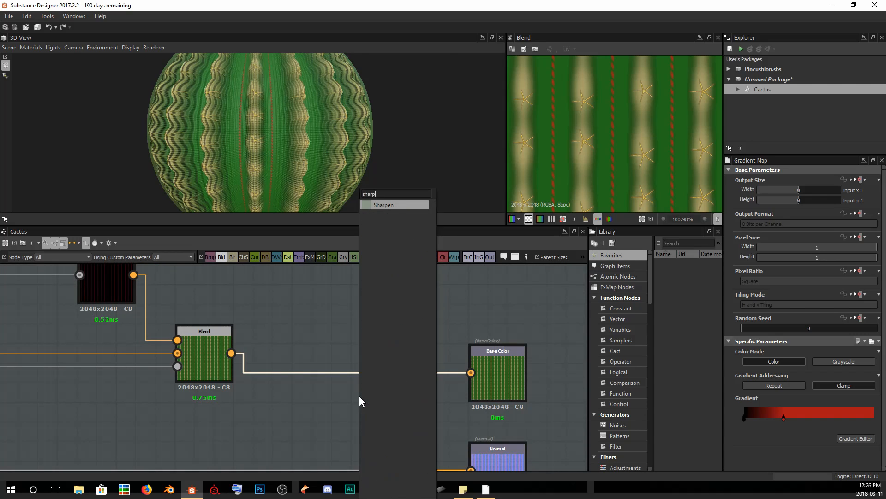
pyautogui.press('Return')
# Set the Sharpen node's intensity to 0.24.
pyautogui.scroll(10, 333, 178)
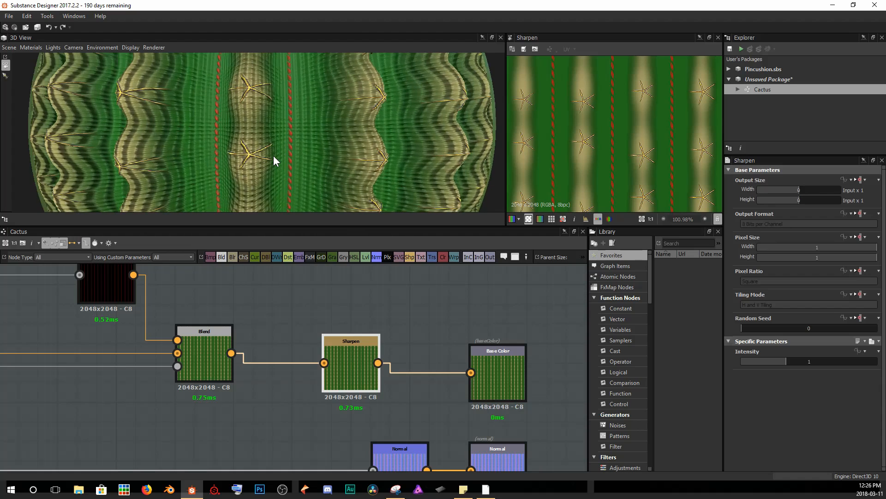
pyautogui.moveTo(270, 144); pyautogui.dragTo(400, 96)
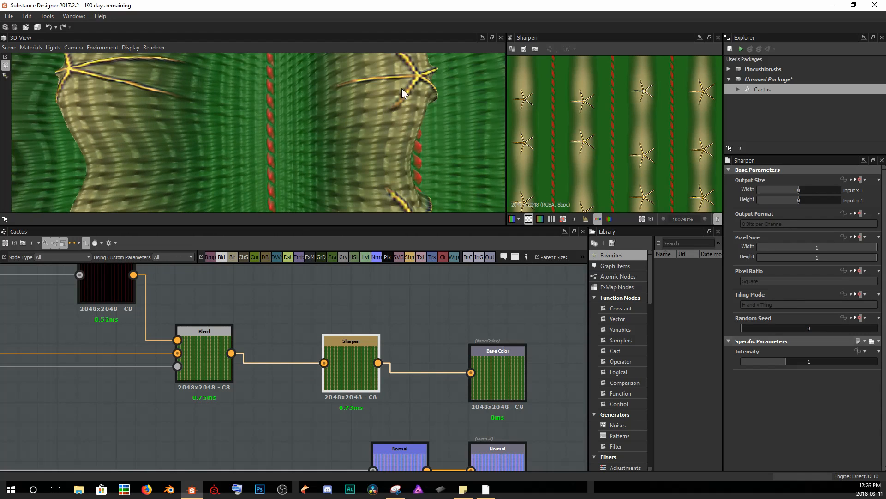
pyautogui.moveTo(184, 125); pyautogui.dragTo(210, 178)
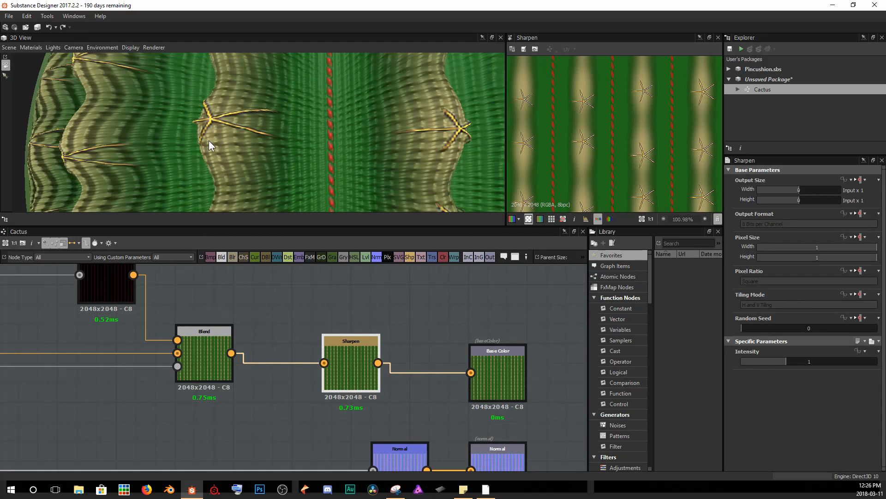
pyautogui.moveTo(209, 141); pyautogui.dragTo(224, 82)
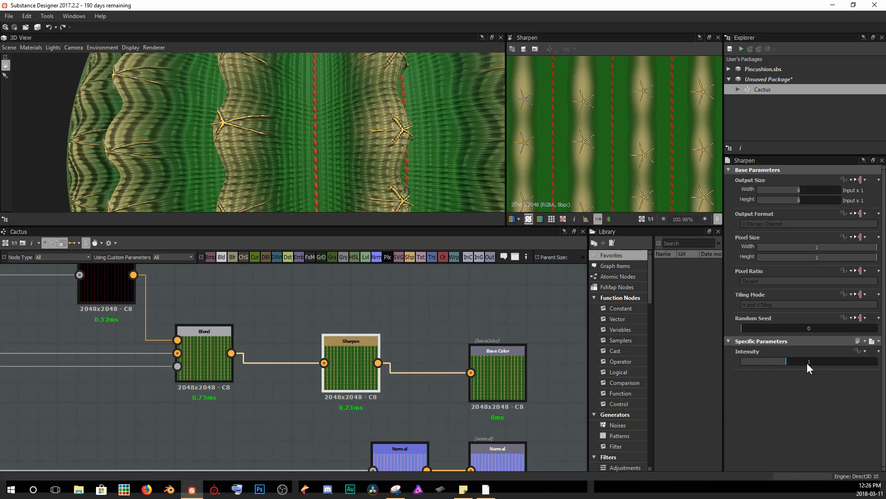
pyautogui.moveTo(783, 361); pyautogui.dragTo(752, 361)
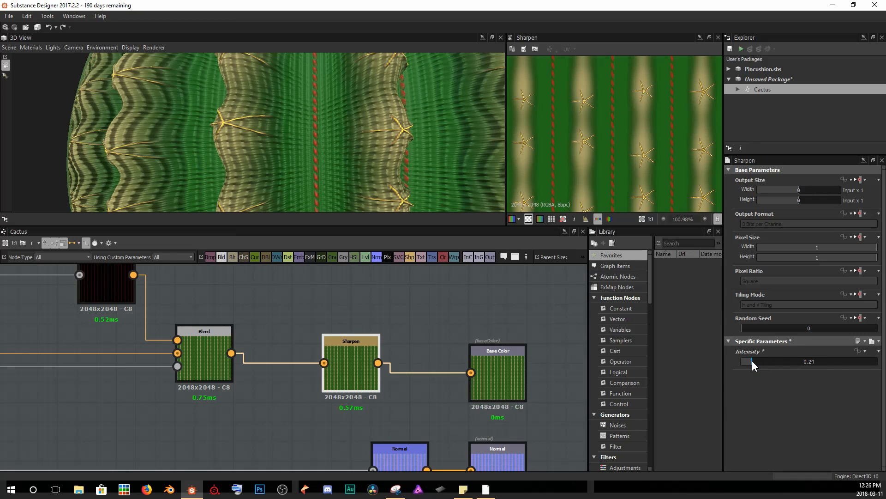
pyautogui.scroll(-5, 340, 143)
pyautogui.moveTo(284, 145); pyautogui.dragTo(290, 96)
pyautogui.scroll(5, 267, 120)
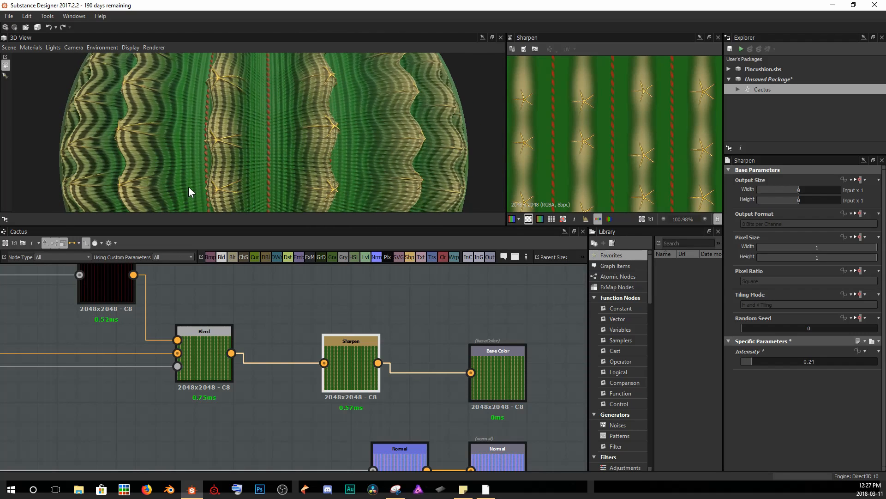
# Delete the Uniform Color node feeding the Roughness output.
pyautogui.scroll(-8, 273, 145)
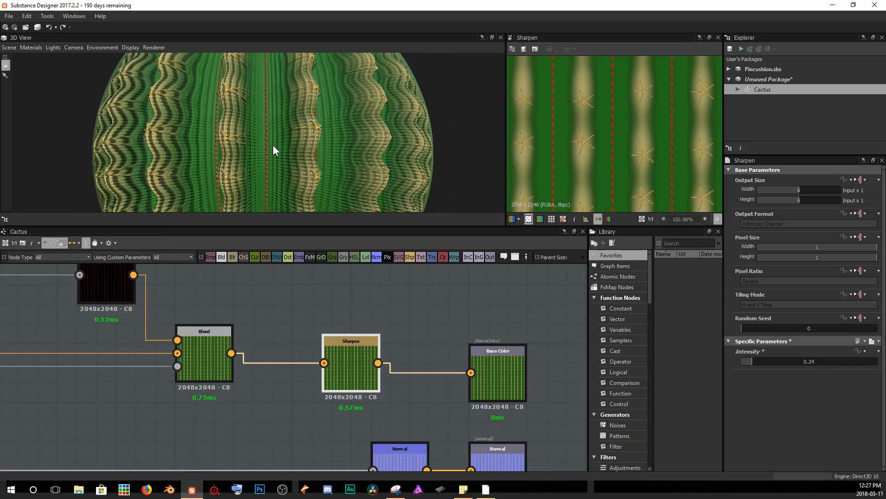
pyautogui.moveTo(273, 145); pyautogui.dragTo(301, 150)
pyautogui.scroll(-5, 317, 412)
pyautogui.moveTo(316, 408); pyautogui.dragTo(320, 344, button='middle')
pyautogui.moveTo(345, 414); pyautogui.dragTo(342, 369, button='middle')
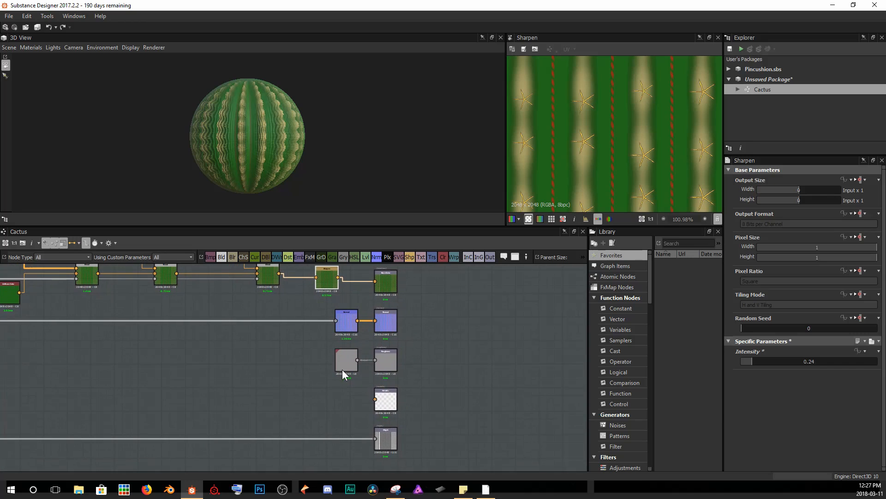
pyautogui.scroll(4, 342, 365)
pyautogui.moveTo(340, 325); pyautogui.dragTo(356, 372, button='middle')
pyautogui.moveTo(377, 297); pyautogui.dragTo(140, 297)
pyautogui.click(389, 403)
pyautogui.press('Delete')
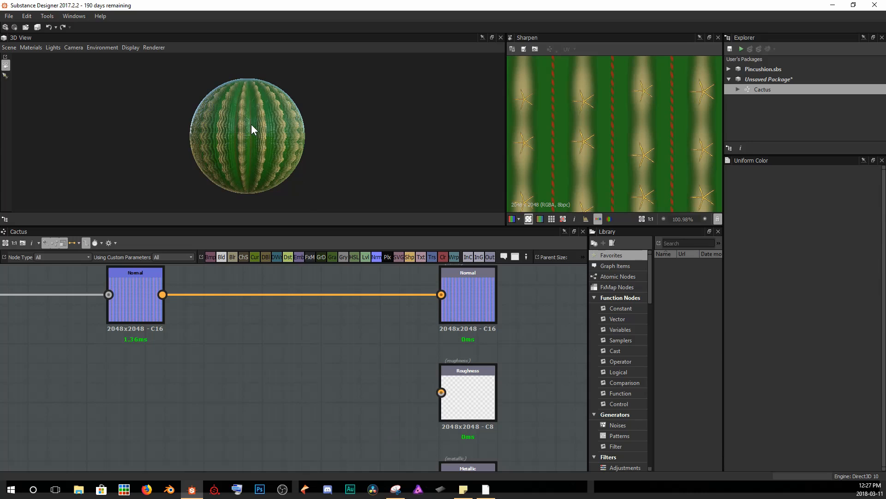
# Add a Curvature Smooth node and connect the Normal node's output into it.
pyautogui.scroll(3, 251, 124)
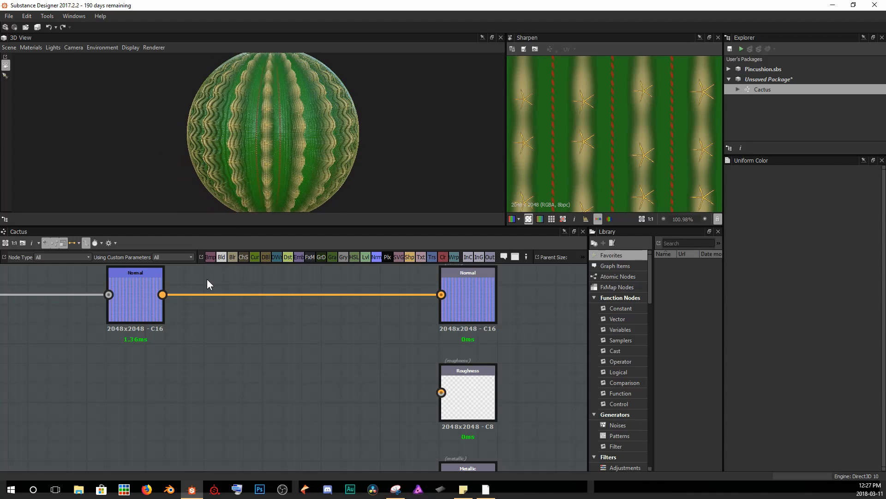
pyautogui.press('space')
pyautogui.write('curva')
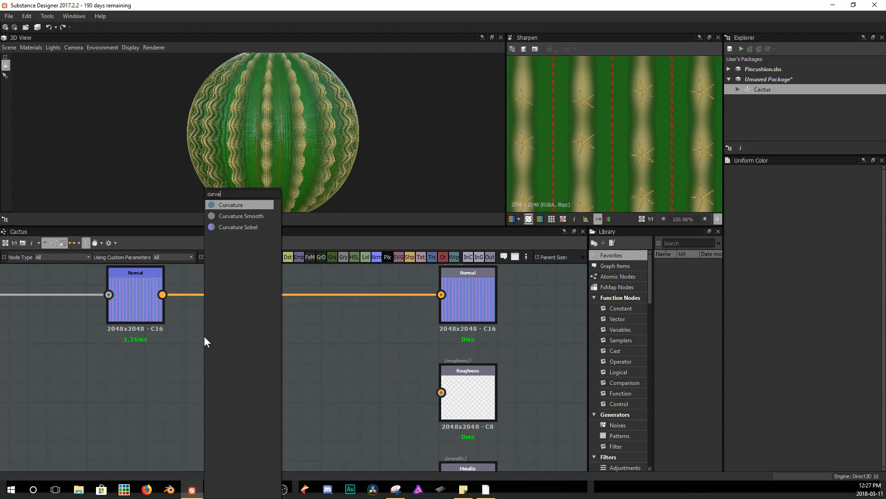
pyautogui.press('Down')
pyautogui.press('Return')
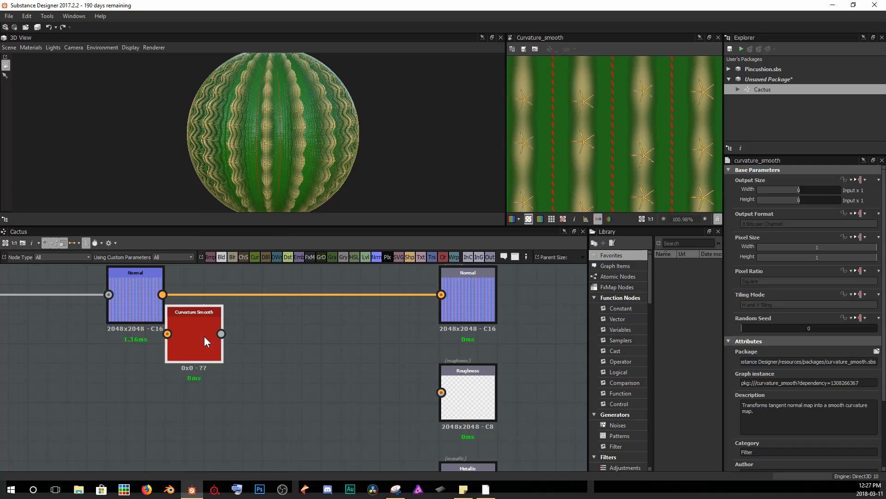
pyautogui.moveTo(193, 319); pyautogui.dragTo(207, 393)
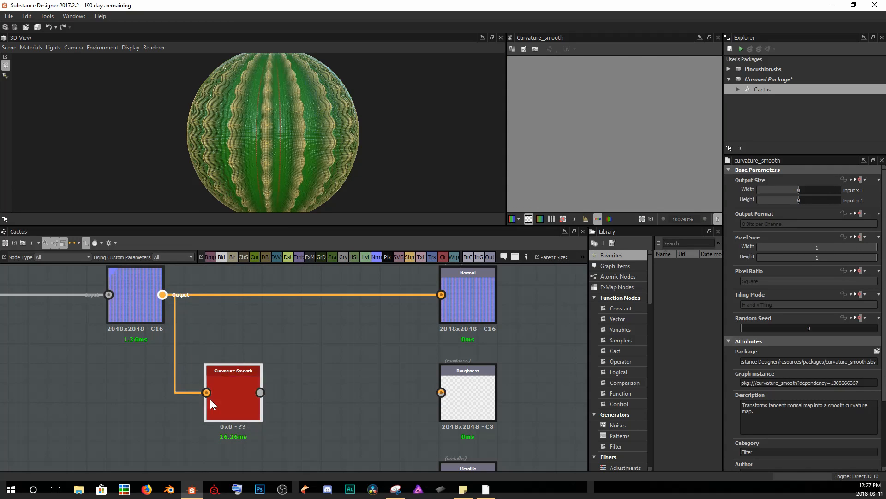
# Inspect the Curvature Smooth result closely in the 2D view at various zoom levels.
pyautogui.scroll(4, 607, 122)
pyautogui.moveTo(611, 123); pyautogui.dragTo(643, 119, button='middle')
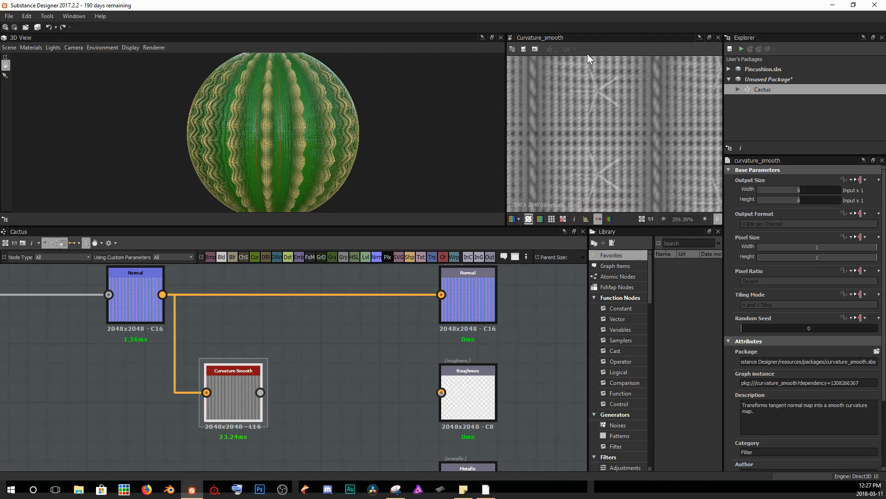
pyautogui.scroll(-3, 552, 150)
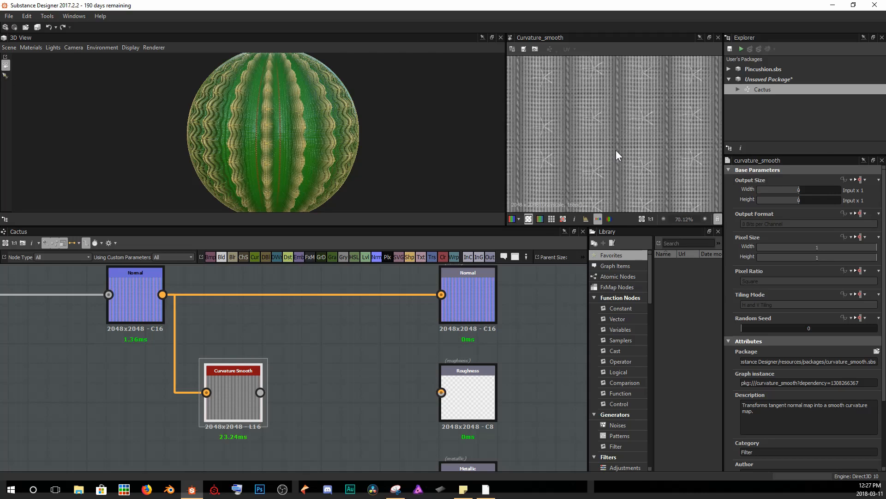
pyautogui.scroll(3, 583, 144)
pyautogui.moveTo(577, 134); pyautogui.dragTo(633, 125, button='middle')
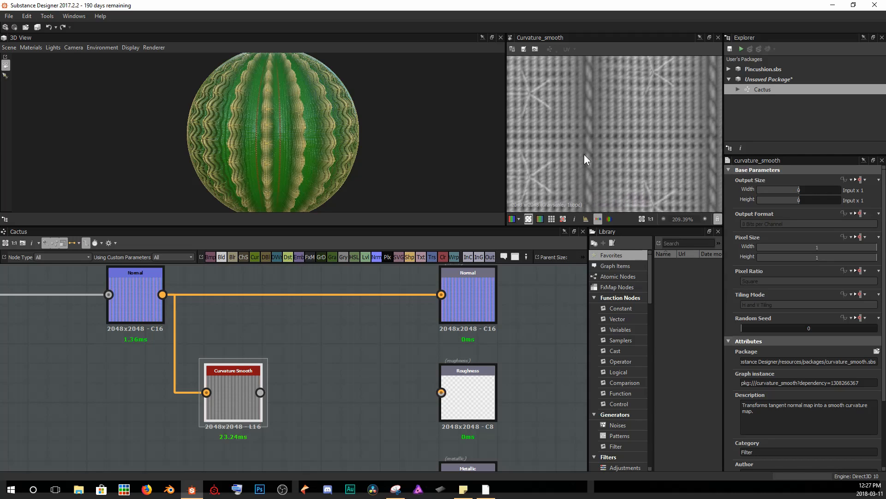
pyautogui.moveTo(585, 160); pyautogui.dragTo(629, 152, button='middle')
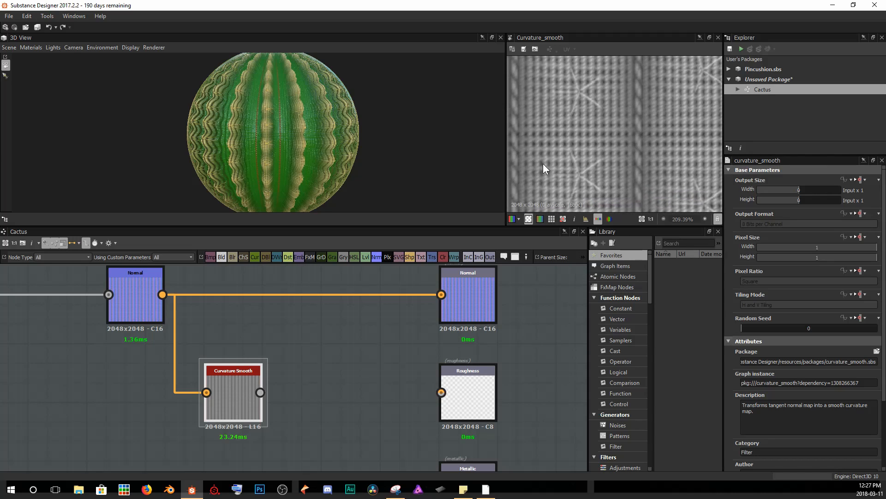
pyautogui.scroll(-1, 589, 144)
pyautogui.moveTo(633, 139)
pyautogui.mouseDown(button='middle')
pyautogui.moveTo(619, 133)
pyautogui.moveTo(627, 133)
pyautogui.mouseUp(button='middle')
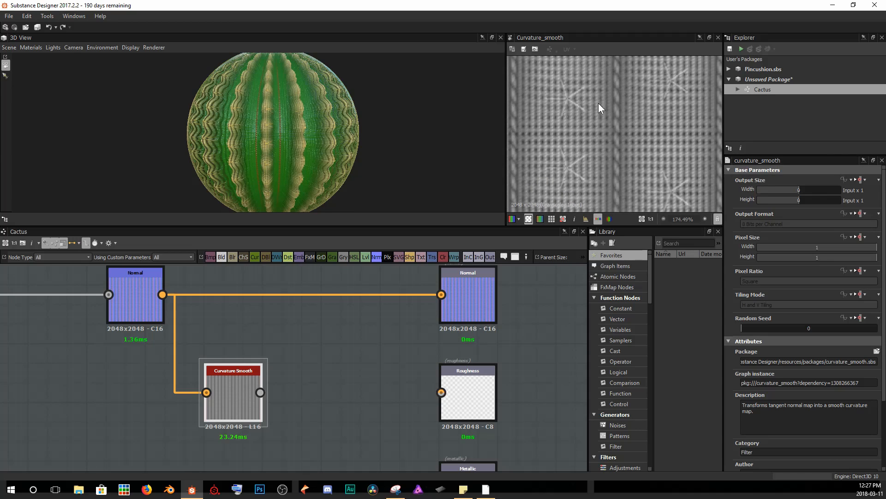
pyautogui.scroll(6, 580, 149)
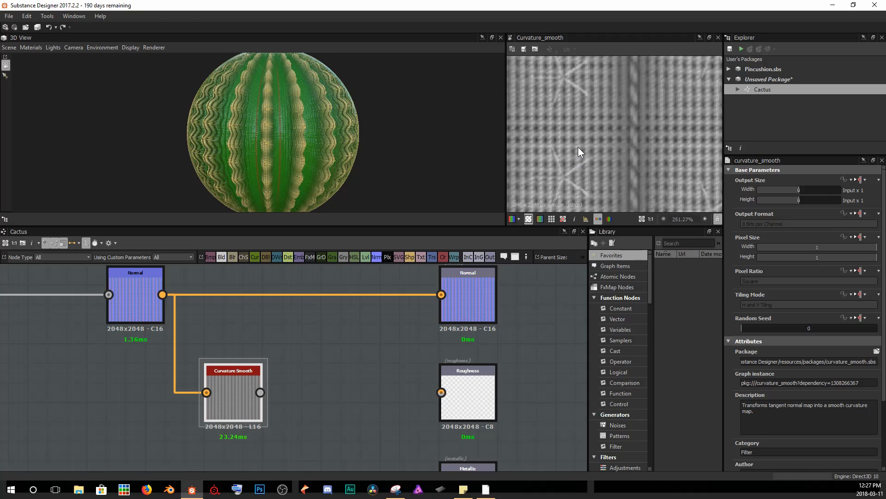
pyautogui.moveTo(579, 129); pyautogui.dragTo(598, 129, button='middle')
pyautogui.scroll(2, 606, 126)
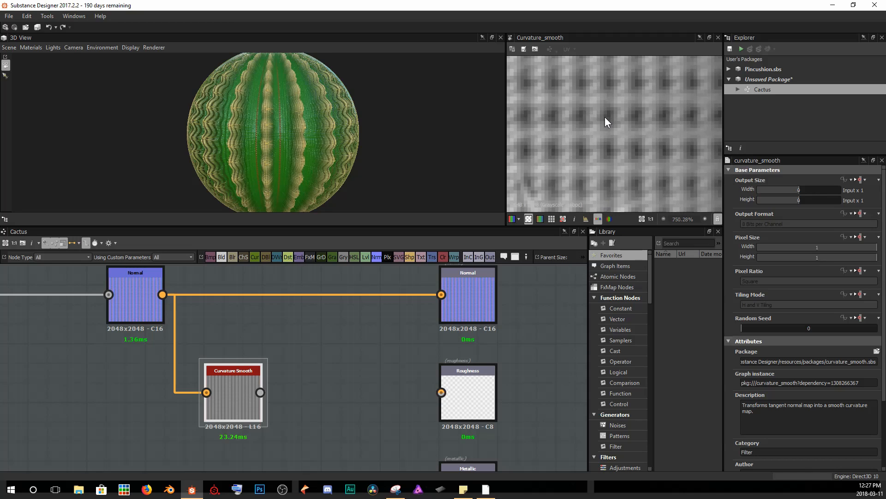
pyautogui.scroll(-2, 649, 129)
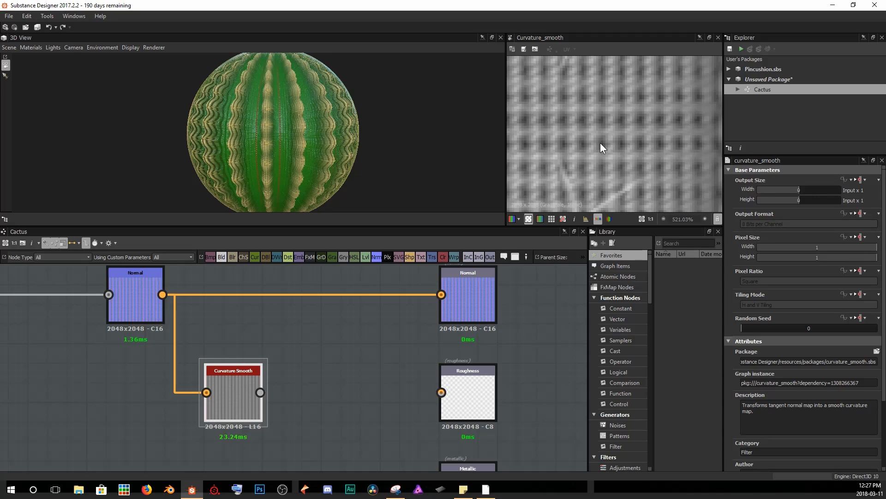
# Add an Invert Grayscale node and connect the Curvature Smooth output into it.
pyautogui.moveTo(248, 396); pyautogui.dragTo(228, 397)
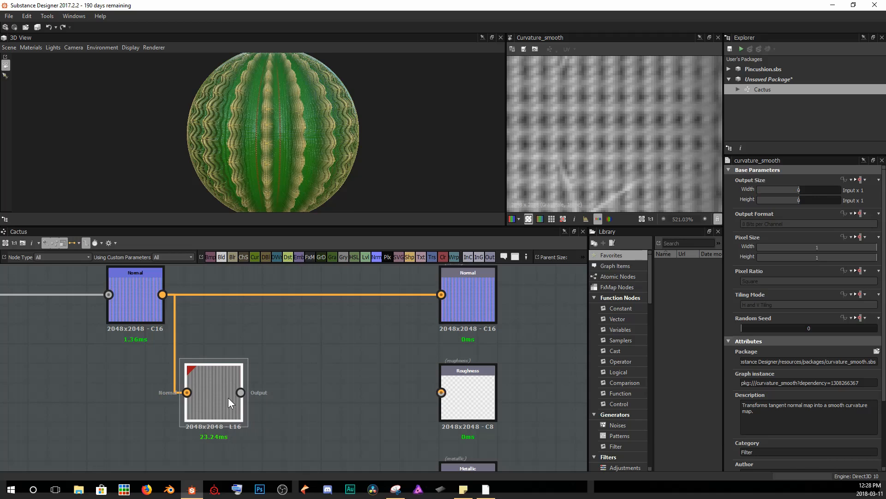
pyautogui.press('space')
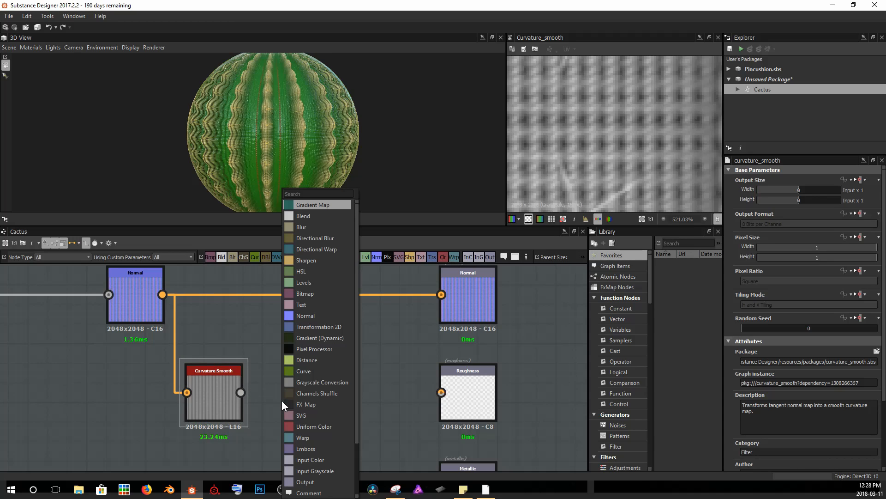
pyautogui.write('inv')
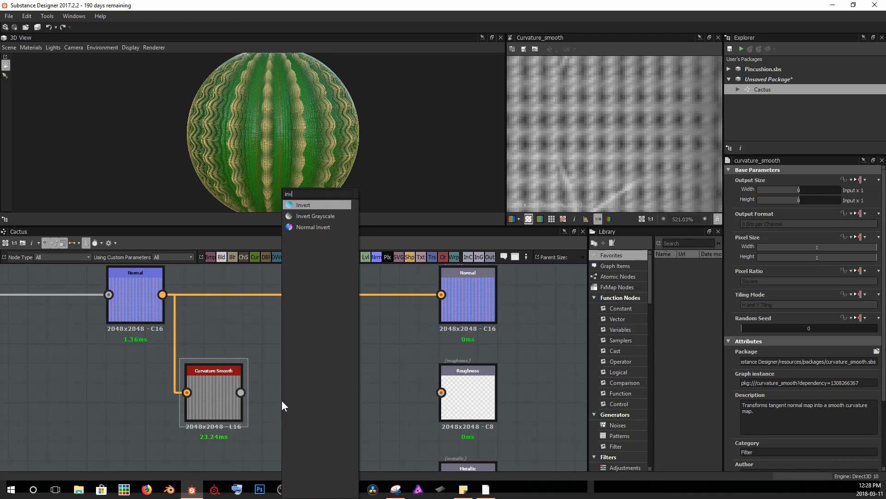
pyautogui.press('Down')
pyautogui.press('Return')
pyautogui.moveTo(281, 400); pyautogui.dragTo(316, 398)
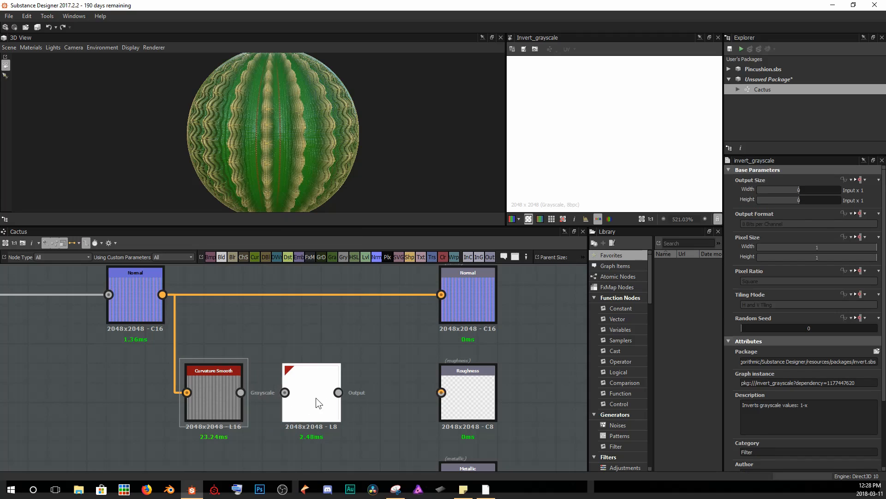
pyautogui.moveTo(242, 392); pyautogui.dragTo(302, 391)
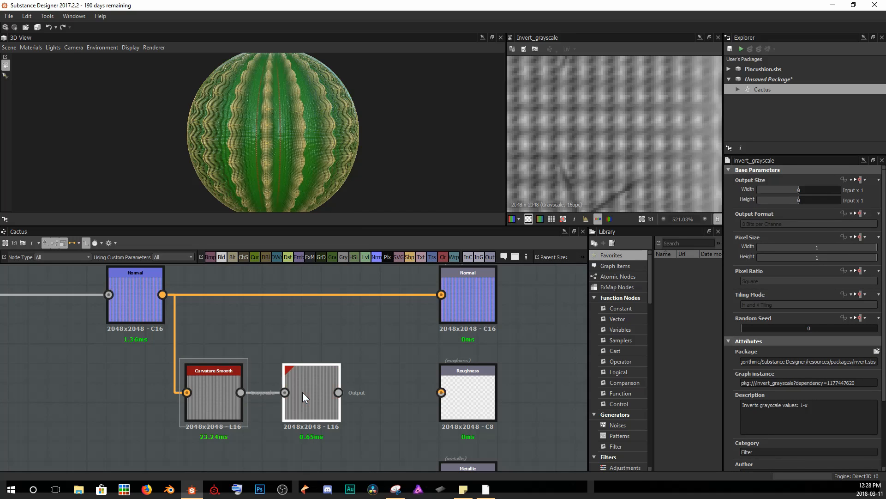
# Connect the Invert Grayscale output to the Roughness output.
pyautogui.scroll(-10, 579, 163)
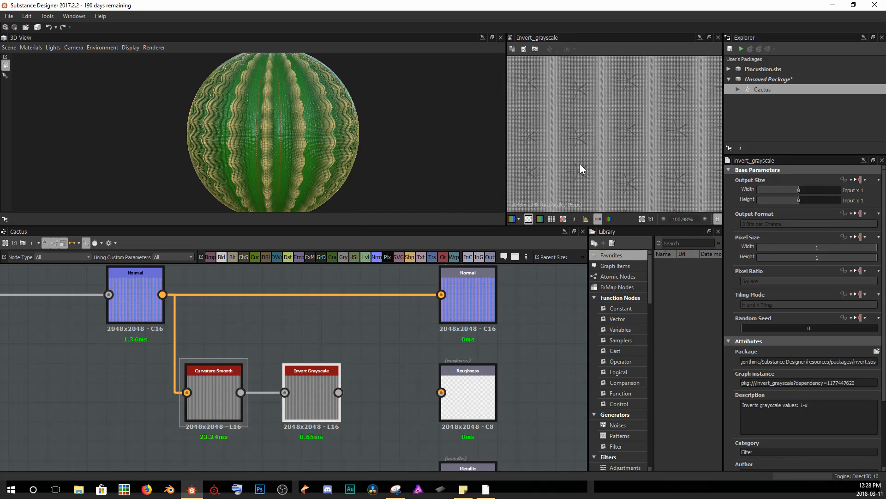
pyautogui.scroll(6, 586, 163)
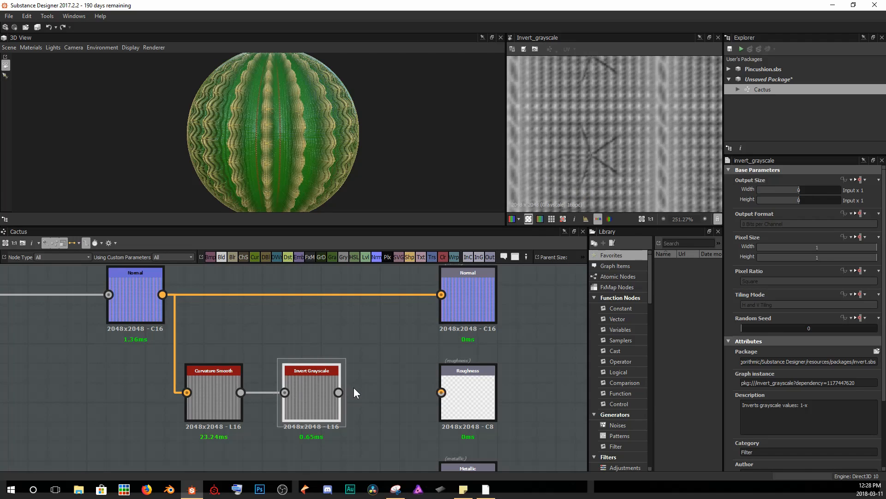
pyautogui.moveTo(586, 128); pyautogui.dragTo(606, 124, button='middle')
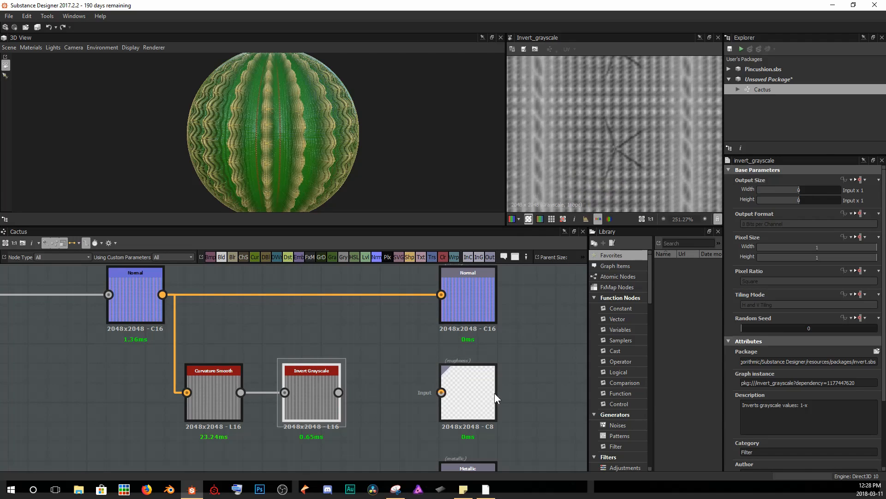
pyautogui.moveTo(338, 392); pyautogui.dragTo(441, 392)
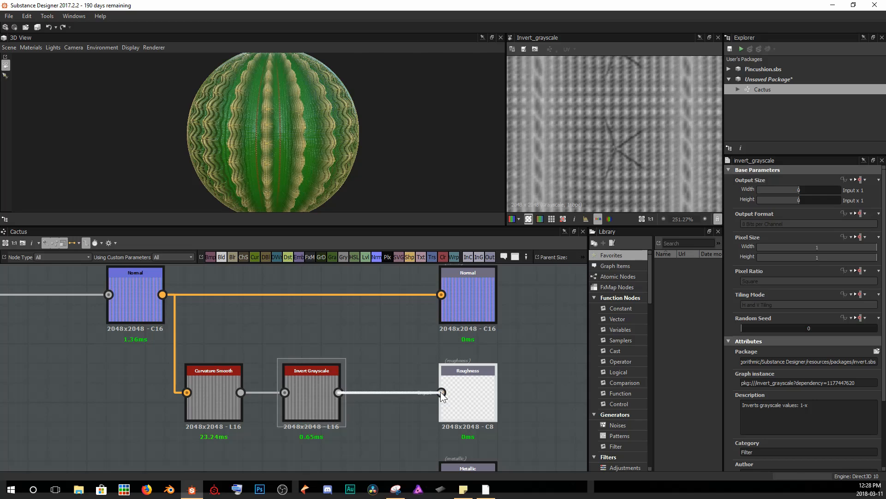
# Examine the roughness result on the 3D preview sphere up close.
pyautogui.click(467, 395)
pyautogui.moveTo(334, 105); pyautogui.dragTo(353, 123)
pyautogui.scroll(3, 304, 138)
pyautogui.scroll(2, 305, 139)
pyautogui.moveTo(411, 139); pyautogui.dragTo(348, 132, button='middle')
pyautogui.scroll(4, 346, 136)
pyautogui.moveTo(348, 132); pyautogui.dragTo(326, 127)
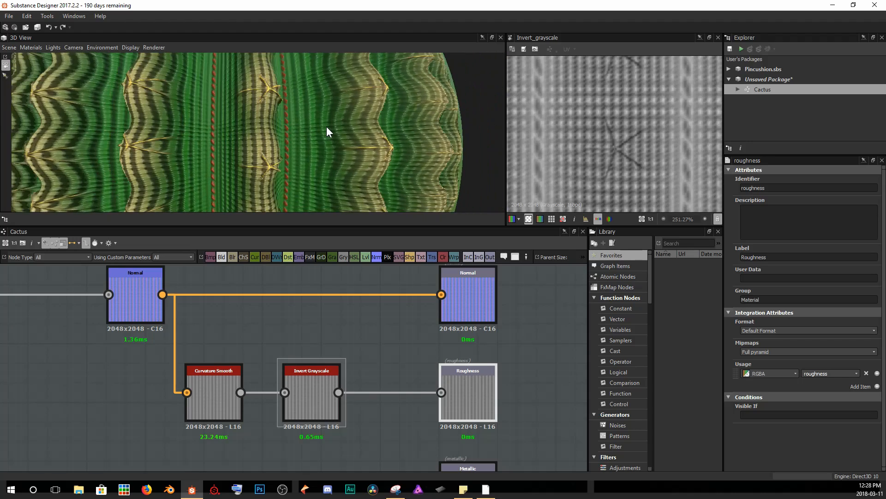
# Add a Uniform Color node in Grayscale mode feeding the Metallic output.
pyautogui.scroll(-5, 326, 127)
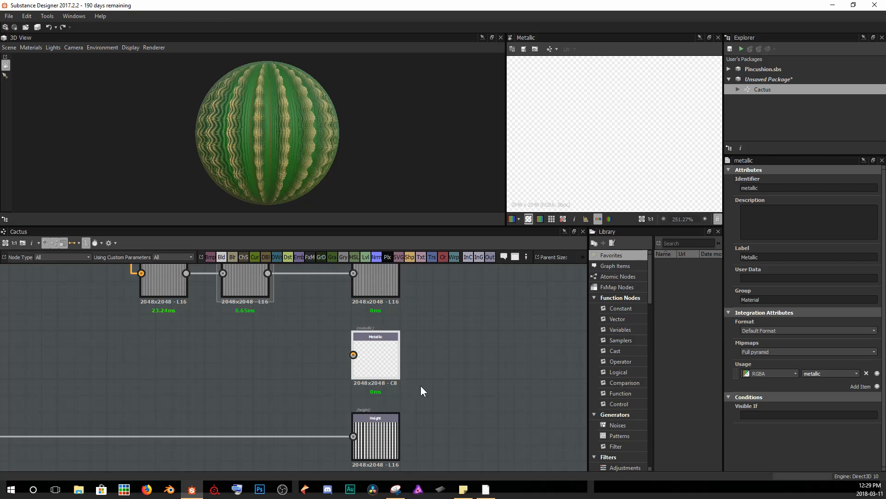
pyautogui.click(447, 254)
pyautogui.moveTo(281, 367); pyautogui.dragTo(240, 363)
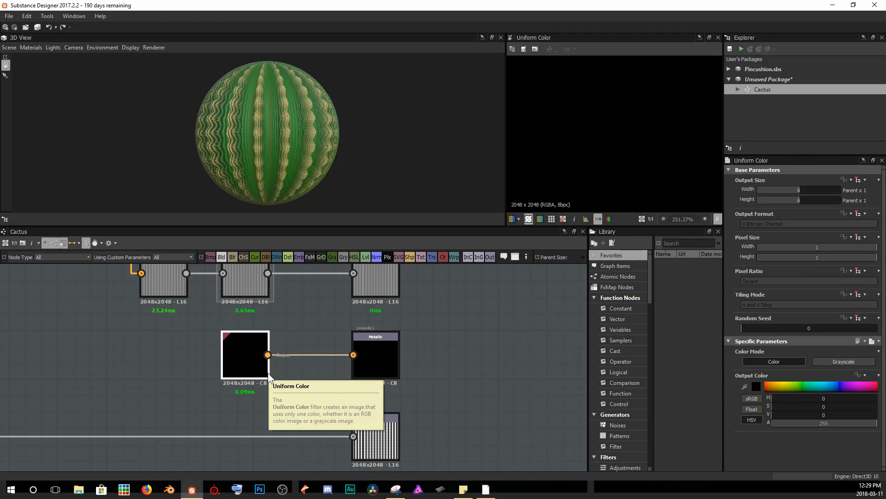
pyautogui.click(840, 361)
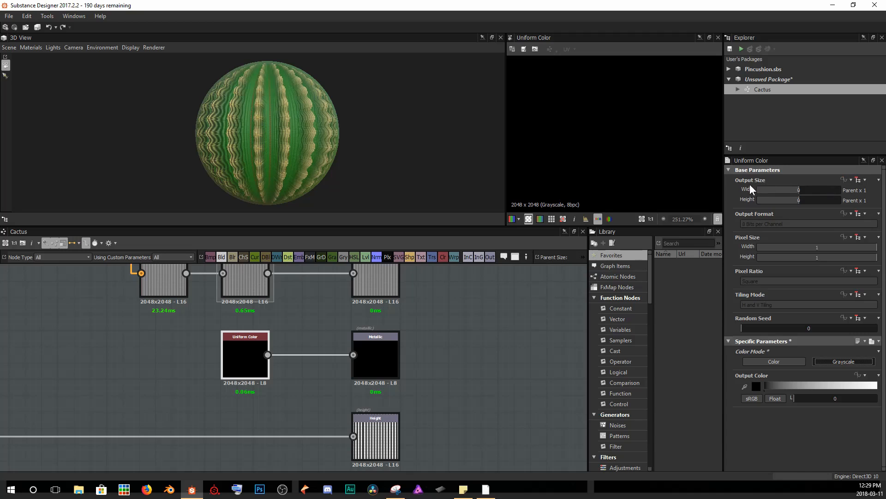
pyautogui.click(261, 357)
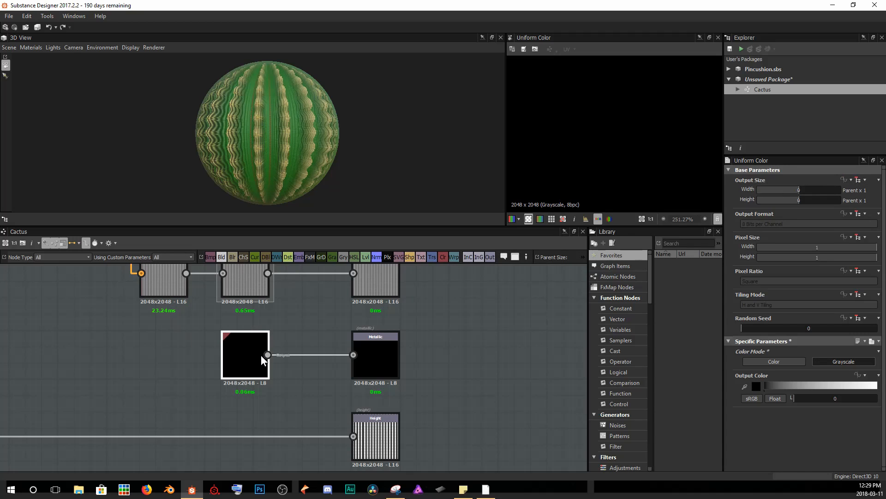
# Set the Uniform Color node's output size to absolute 16 x 16 px.
pyautogui.click(861, 180)
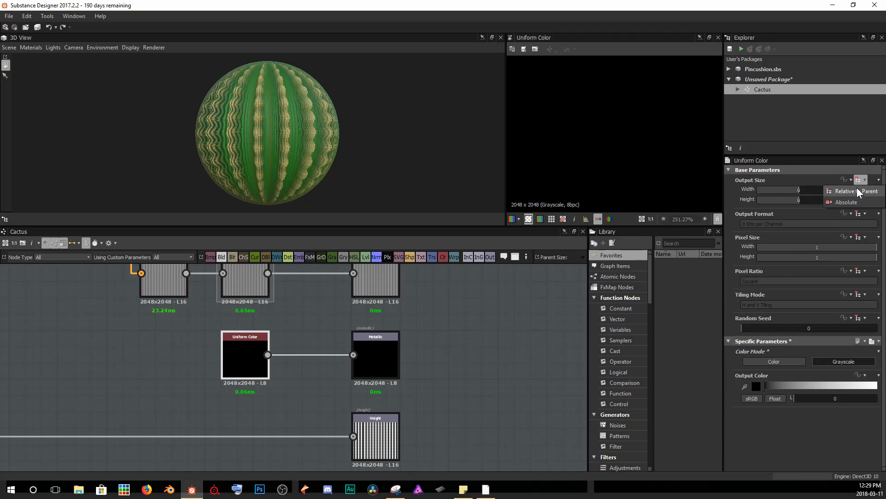
pyautogui.click(847, 201)
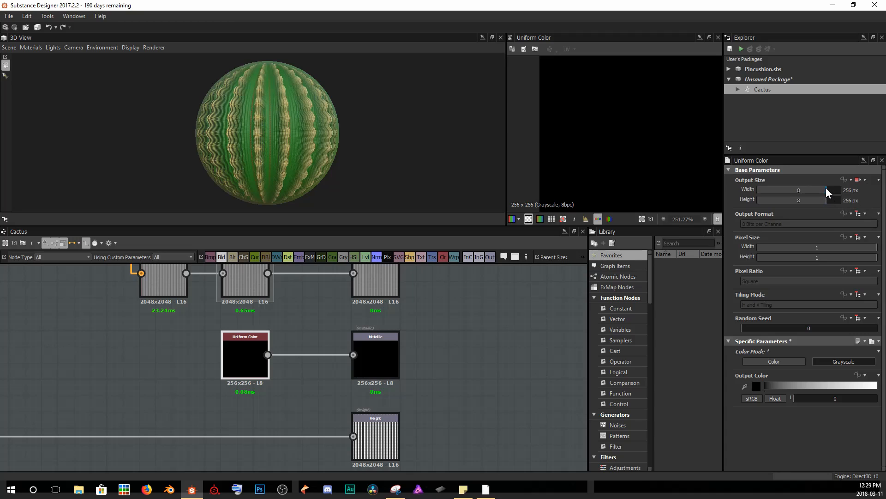
pyautogui.moveTo(825, 188); pyautogui.dragTo(813, 199)
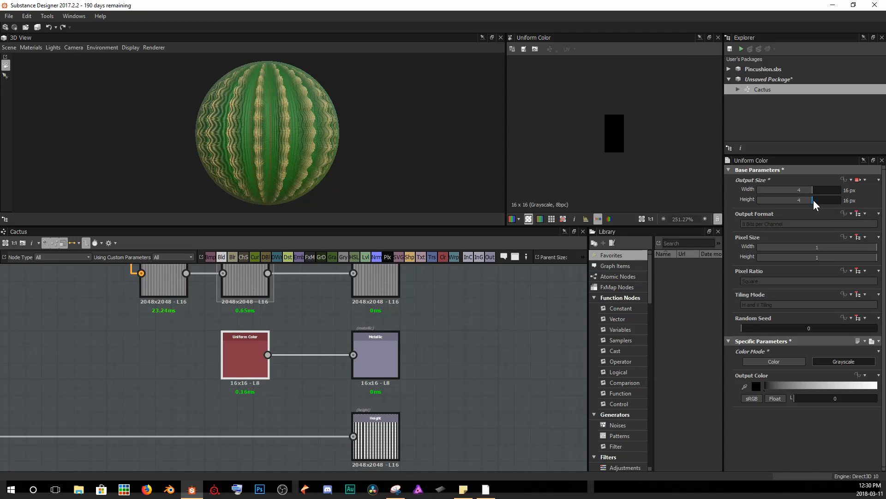
pyautogui.click(489, 340)
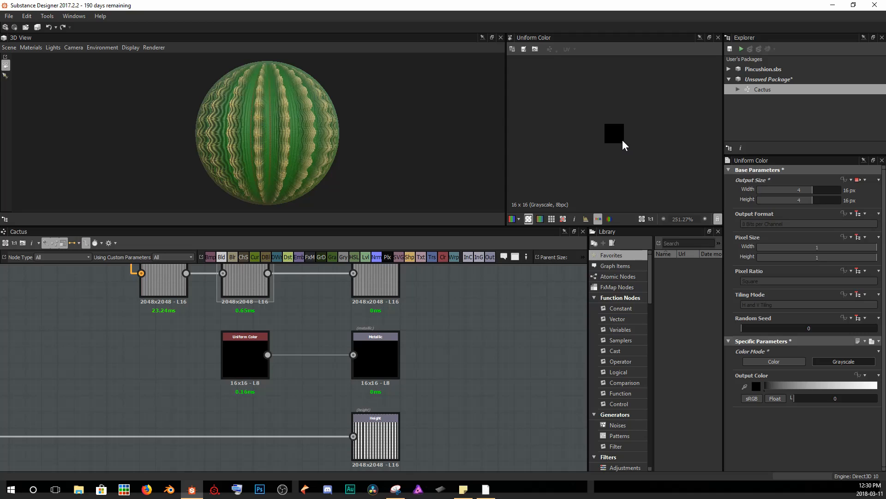
# Look over the graph around the Height output and the 3D preview.
pyautogui.scroll(-5, 620, 139)
pyautogui.moveTo(248, 369); pyautogui.dragTo(311, 368)
pyautogui.click(450, 381)
pyautogui.scroll(-2, 448, 379)
pyautogui.moveTo(443, 378); pyautogui.dragTo(434, 337, button='middle')
pyautogui.scroll(1, 459, 402)
pyautogui.scroll(-2, 491, 403)
pyautogui.scroll(3, 490, 405)
pyautogui.scroll(1, 463, 390)
pyautogui.scroll(2, 316, 356)
pyautogui.moveTo(307, 342); pyautogui.dragTo(420, 353, button='middle')
pyautogui.scroll(5, 280, 148)
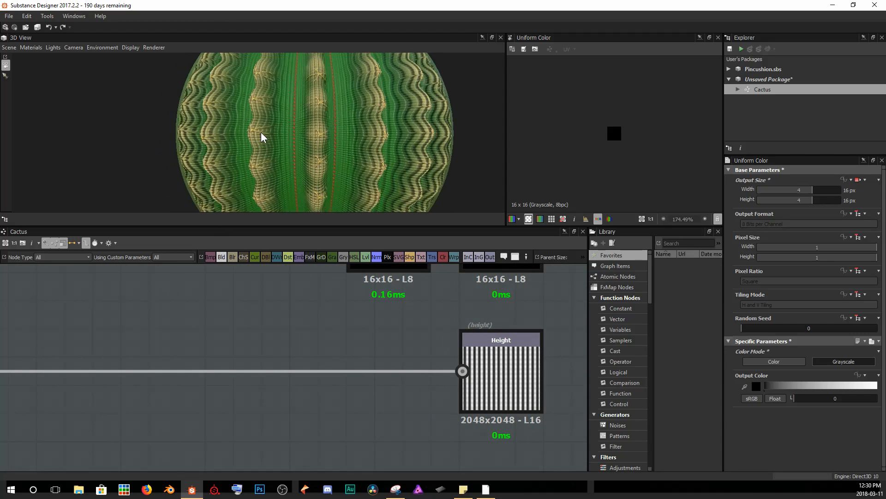
pyautogui.moveTo(315, 130)
pyautogui.mouseDown()
pyautogui.moveTo(356, 127)
pyautogui.moveTo(307, 134)
pyautogui.mouseUp()
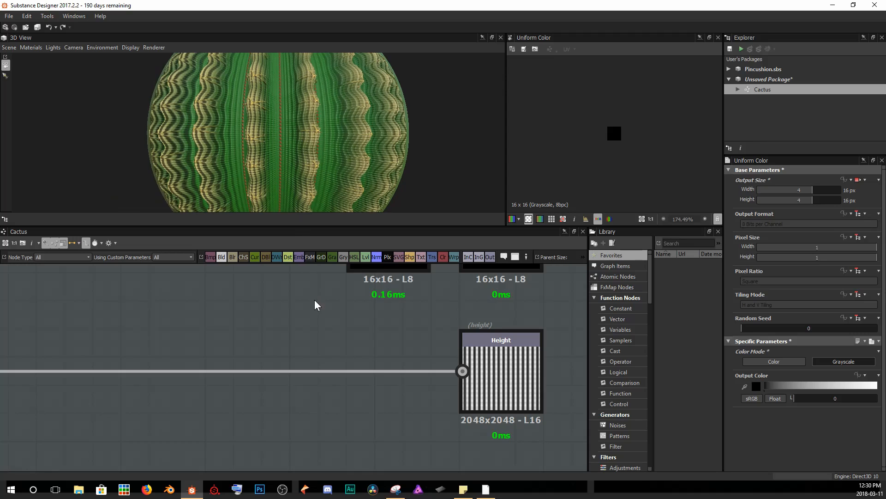
# Insert a Histogram Range node between the height chain and the Height output.
pyautogui.press('space')
pyautogui.write('hist')
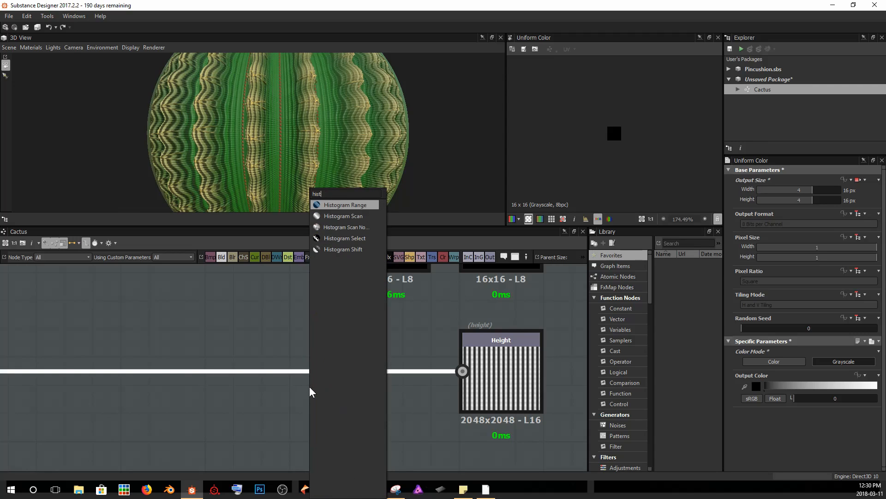
pyautogui.press('Return')
pyautogui.scroll(-8, 276, 355)
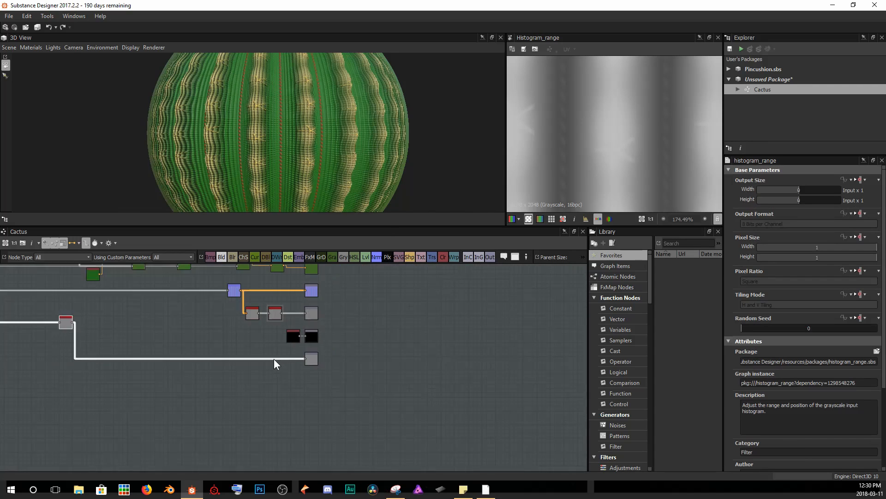
pyautogui.moveTo(109, 330); pyautogui.dragTo(289, 360)
pyautogui.scroll(5, 288, 359)
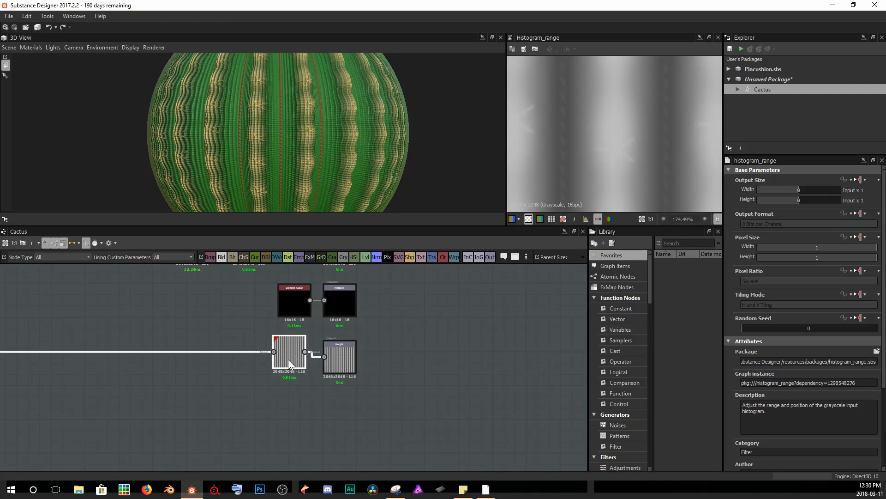
# Set the Histogram Range's Range to 0.67.
pyautogui.scroll(-2, 629, 129)
pyautogui.scroll(-10, 630, 129)
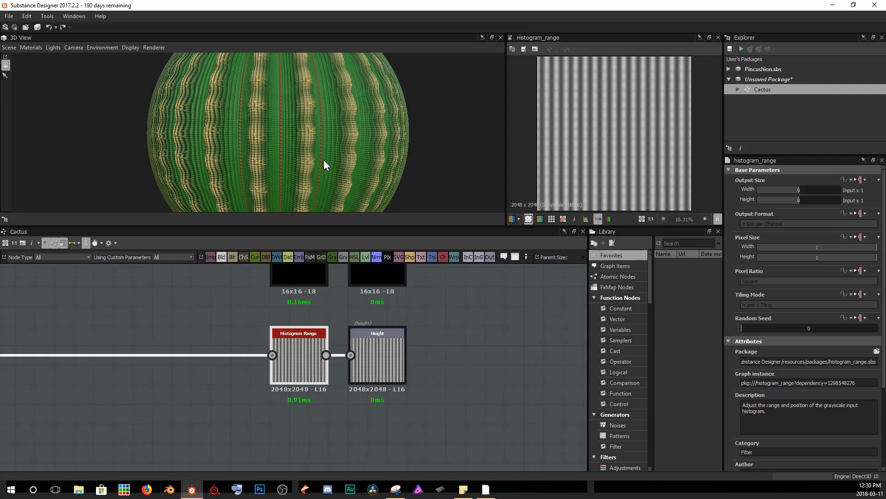
pyautogui.scroll(-4, 779, 370)
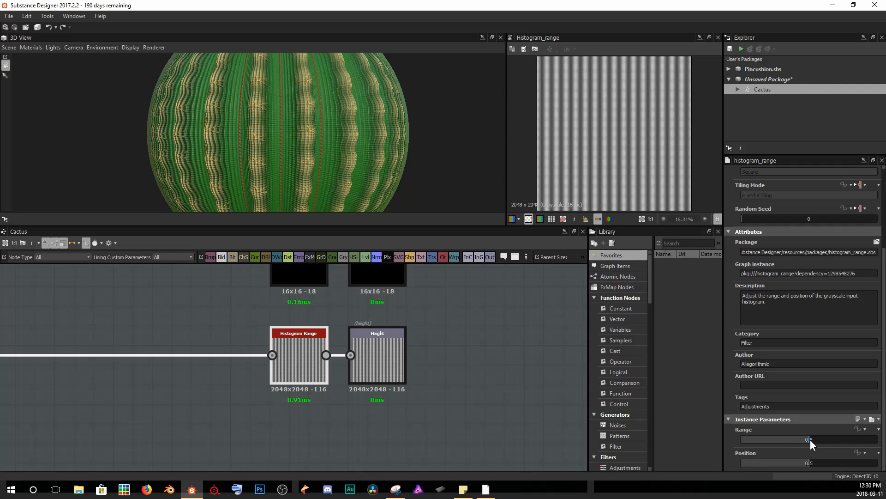
pyautogui.moveTo(810, 440); pyautogui.dragTo(832, 443)
pyautogui.scroll(3, 342, 204)
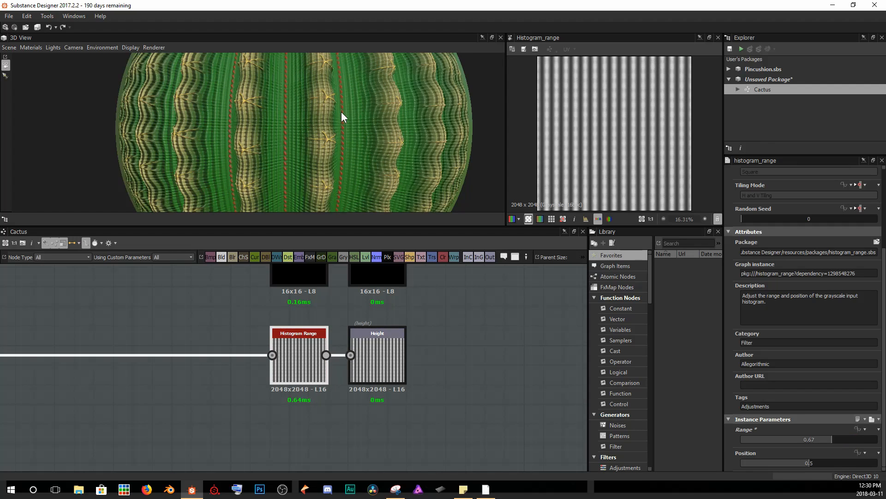
pyautogui.scroll(5, 558, 158)
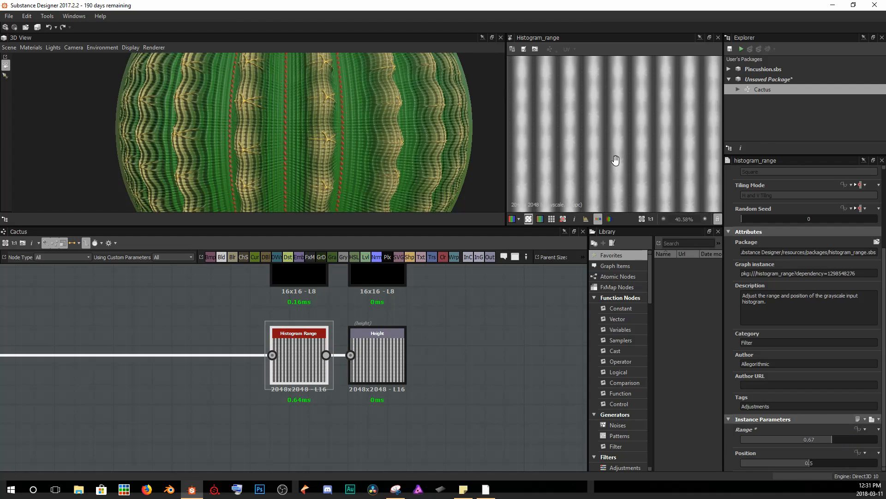
pyautogui.scroll(1, 614, 161)
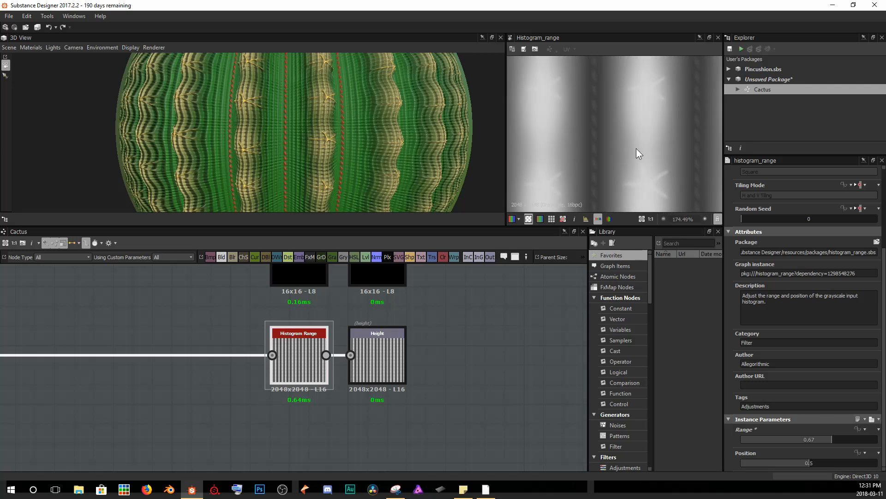
# Set the Histogram Range's Range to 0.5 and its Position to 0.6.
pyautogui.moveTo(840, 439); pyautogui.dragTo(811, 442)
pyautogui.scroll(-3, 630, 68)
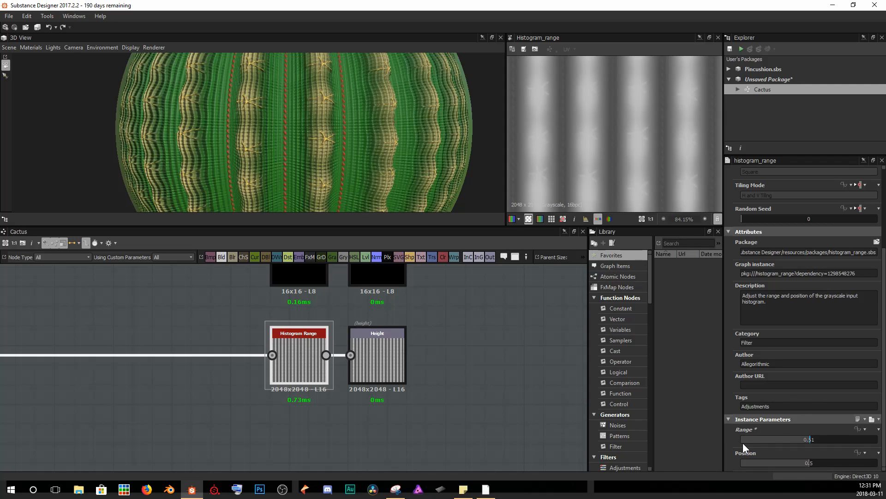
pyautogui.moveTo(808, 462)
pyautogui.mouseDown()
pyautogui.moveTo(757, 465)
pyautogui.moveTo(838, 476)
pyautogui.moveTo(813, 474)
pyautogui.mouseUp()
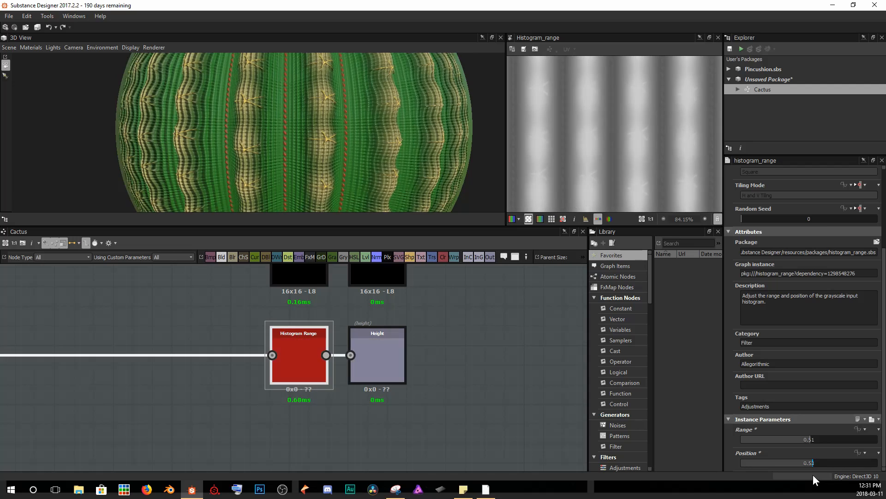
pyautogui.scroll(-1, 333, 106)
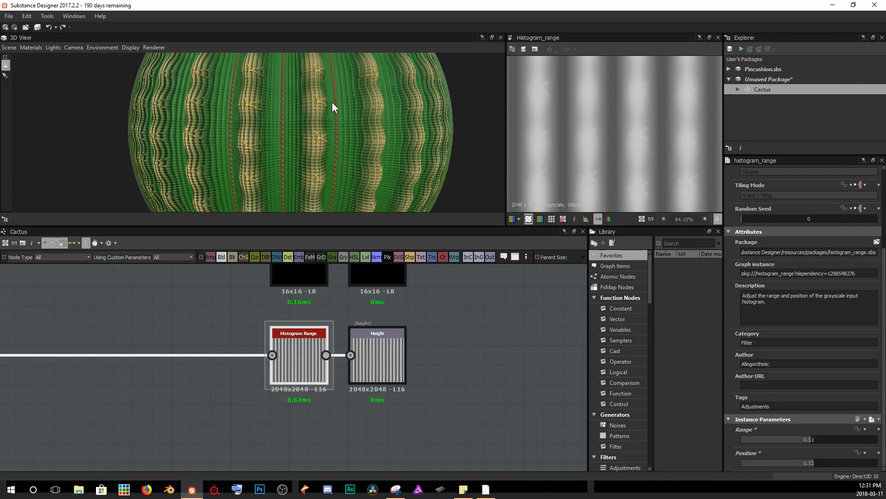
pyautogui.moveTo(818, 463); pyautogui.dragTo(807, 438)
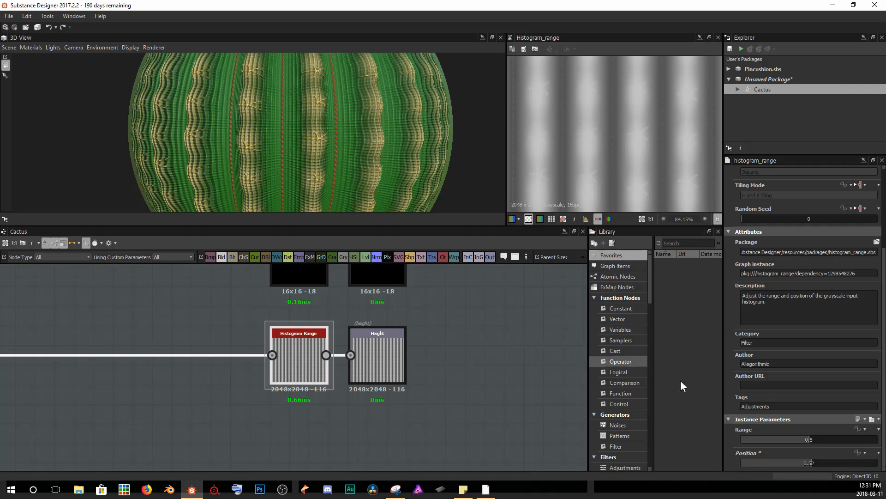
pyautogui.moveTo(810, 442); pyautogui.dragTo(808, 439)
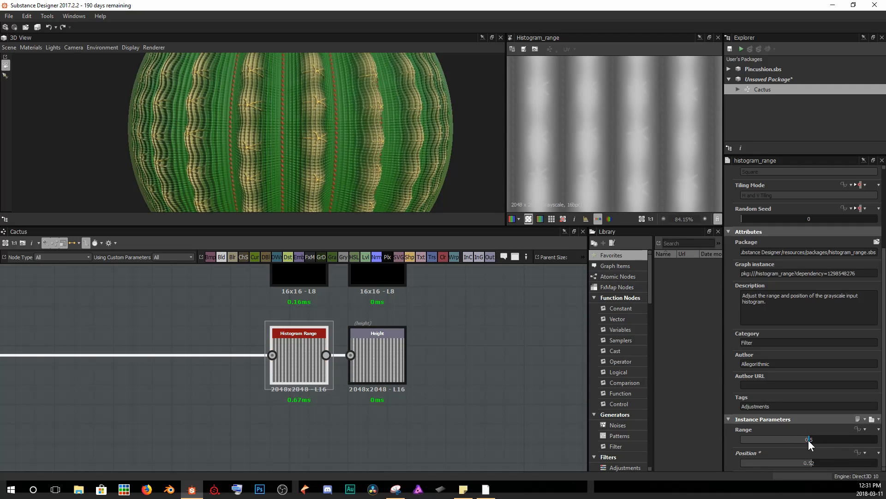
pyautogui.moveTo(812, 464); pyautogui.dragTo(821, 461)
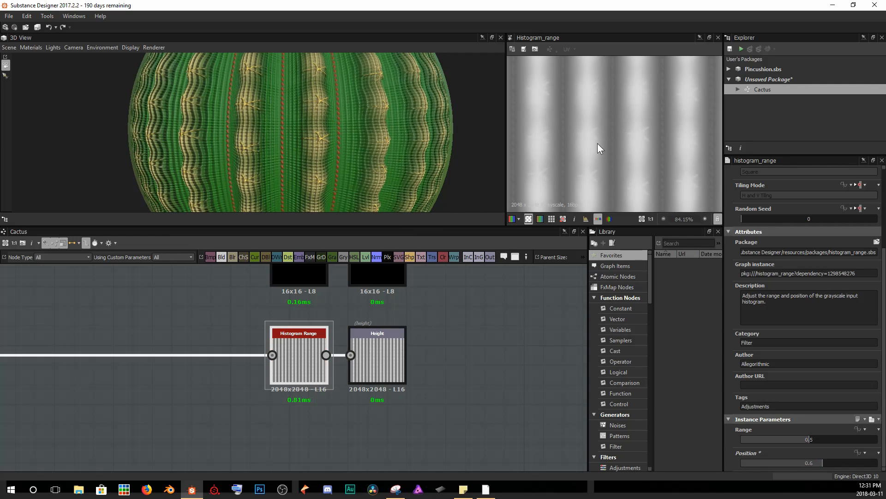
# Examine the adjusted height relief on the 3D preview and in the 2D view up close.
pyautogui.scroll(5, 333, 113)
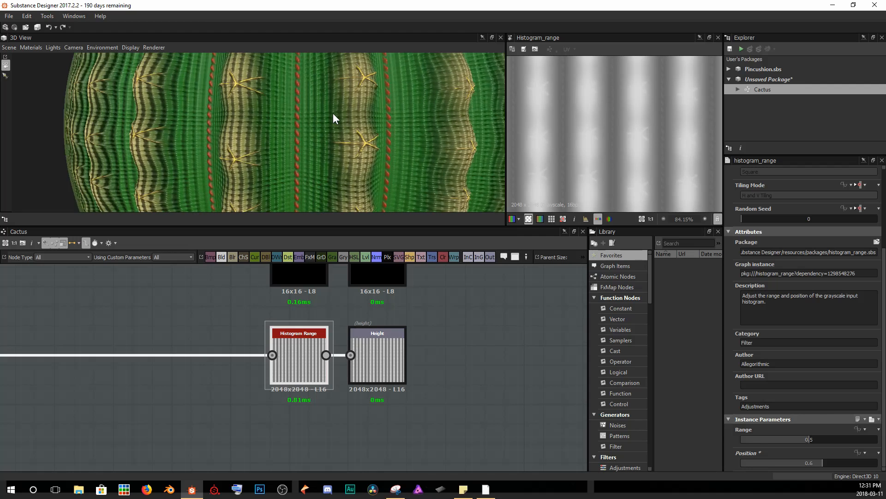
pyautogui.scroll(4, 315, 119)
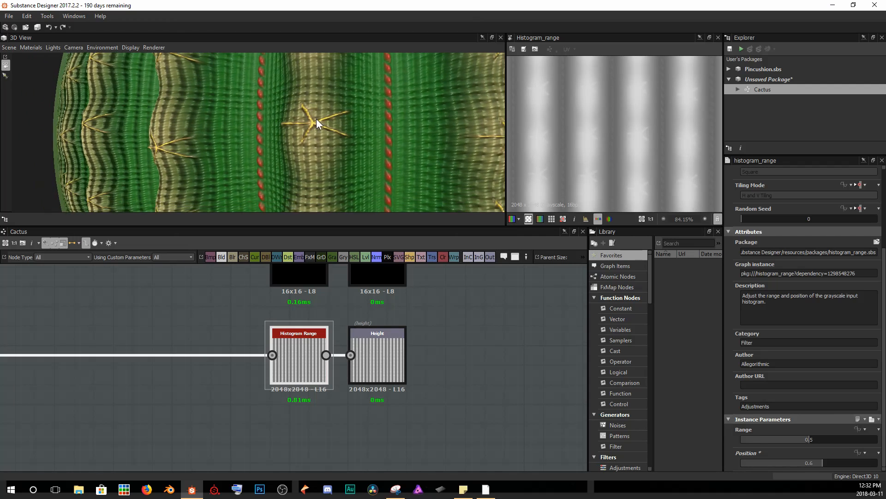
pyautogui.scroll(5, 350, 123)
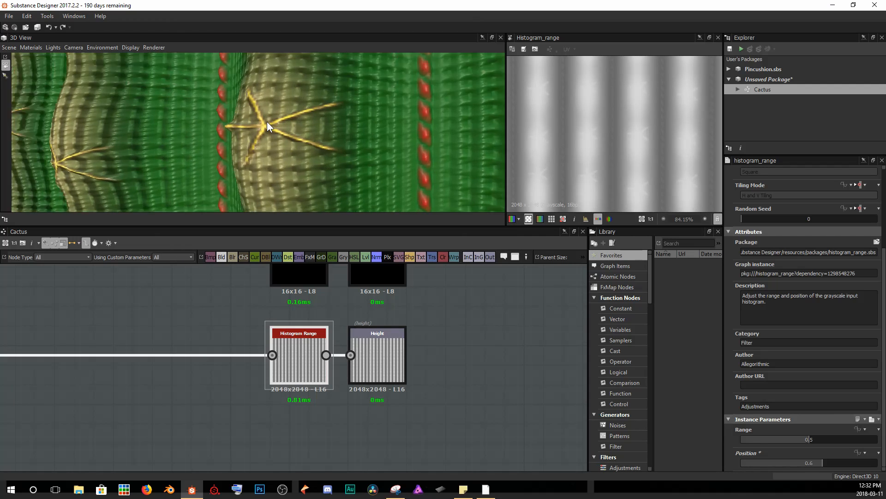
pyautogui.scroll(-10, 286, 126)
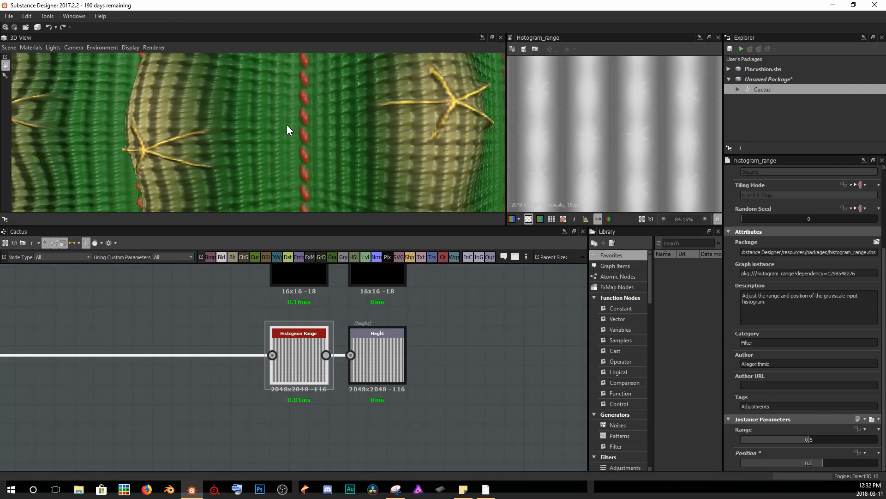
pyautogui.scroll(5, 666, 144)
pyautogui.scroll(-3, 666, 148)
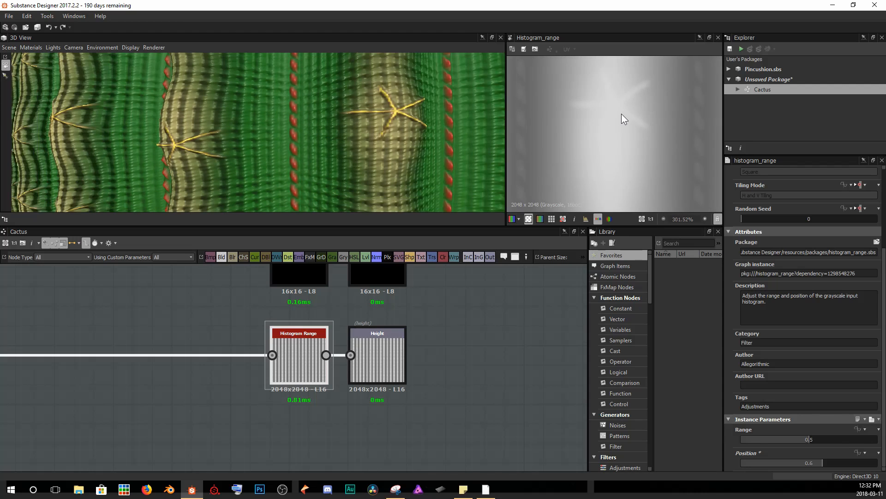
pyautogui.scroll(-5, 622, 114)
pyautogui.scroll(-6, 624, 124)
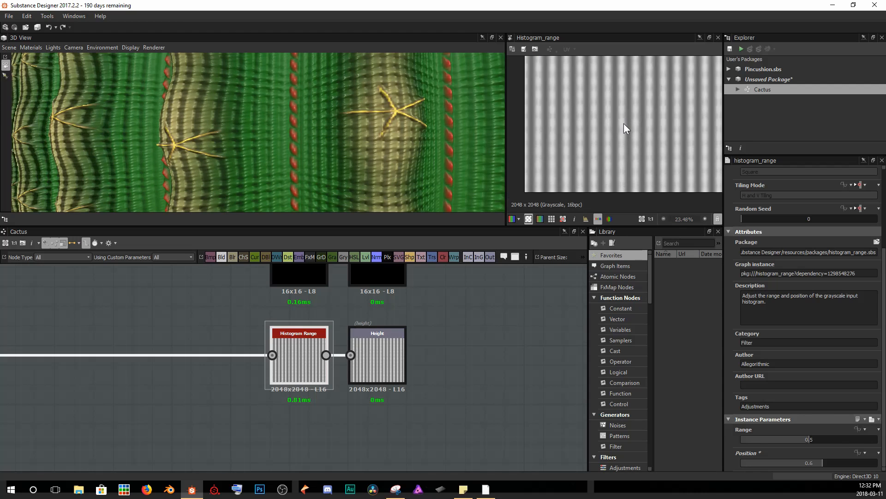
pyautogui.scroll(8, 625, 125)
pyautogui.scroll(-8, 627, 118)
pyautogui.scroll(-2, 285, 148)
pyautogui.scroll(-4, 285, 148)
pyautogui.moveTo(212, 147); pyautogui.dragTo(272, 163)
pyautogui.scroll(-8, 272, 168)
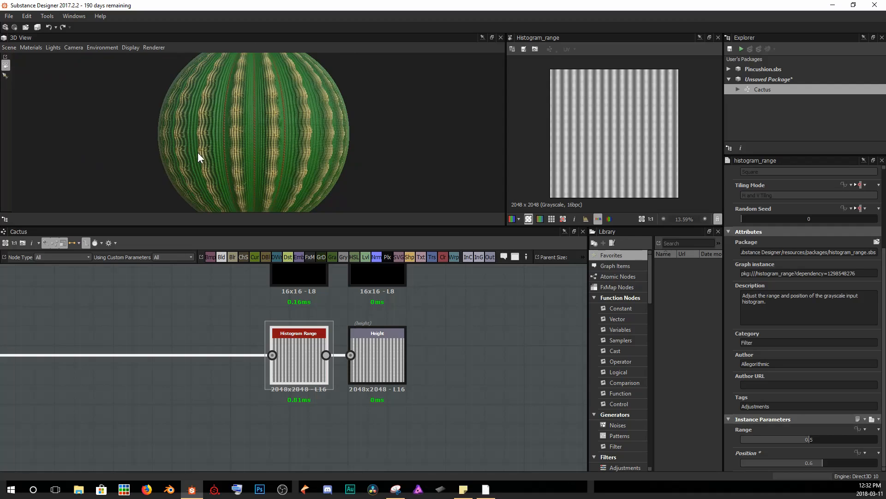
pyautogui.moveTo(258, 143); pyautogui.dragTo(226, 138)
pyautogui.scroll(6, 264, 134)
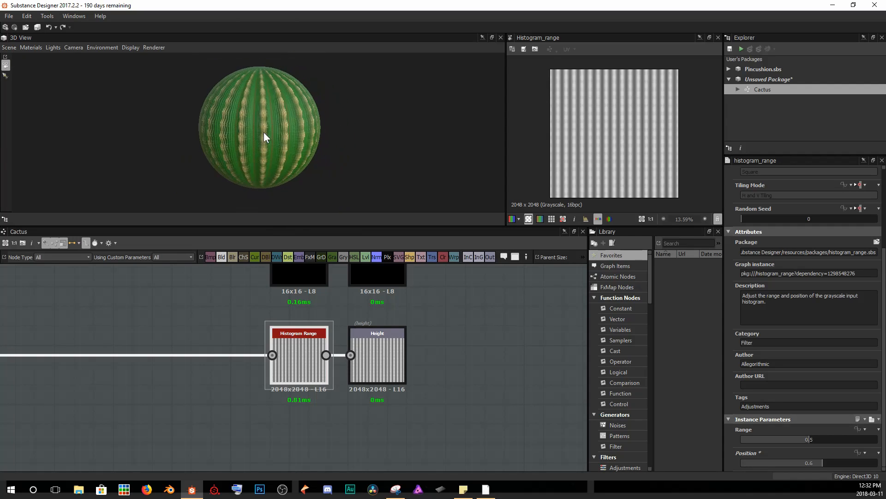
pyautogui.moveTo(278, 150); pyautogui.dragTo(274, 151)
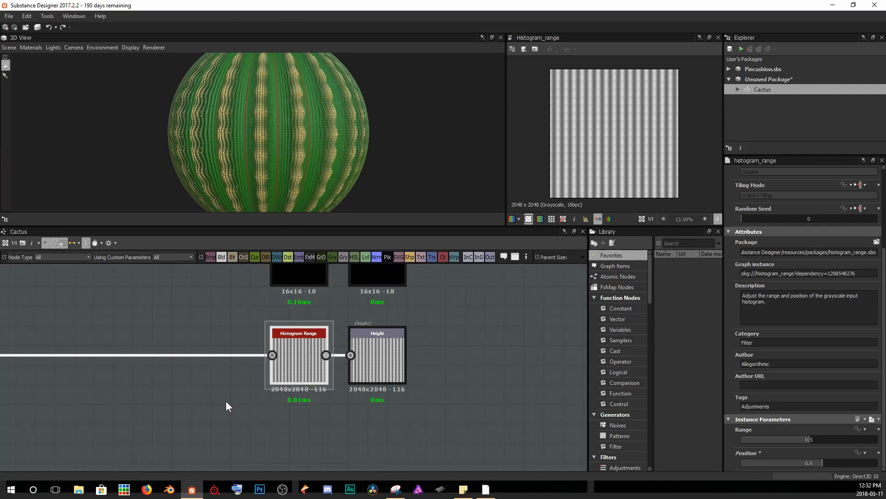
# Add a new Output node below the Height output and set its usage to ambientOcclusion.
pyautogui.moveTo(356, 439); pyautogui.dragTo(373, 387, button='middle')
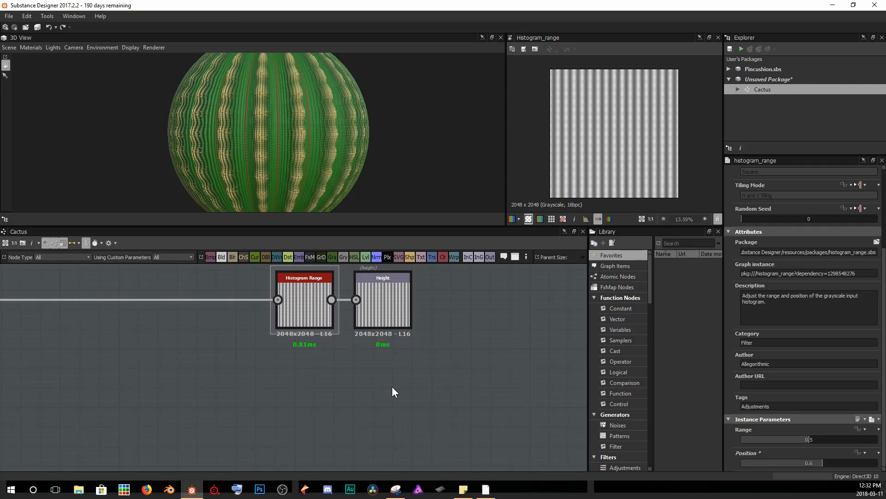
pyautogui.rightClick(392, 386)
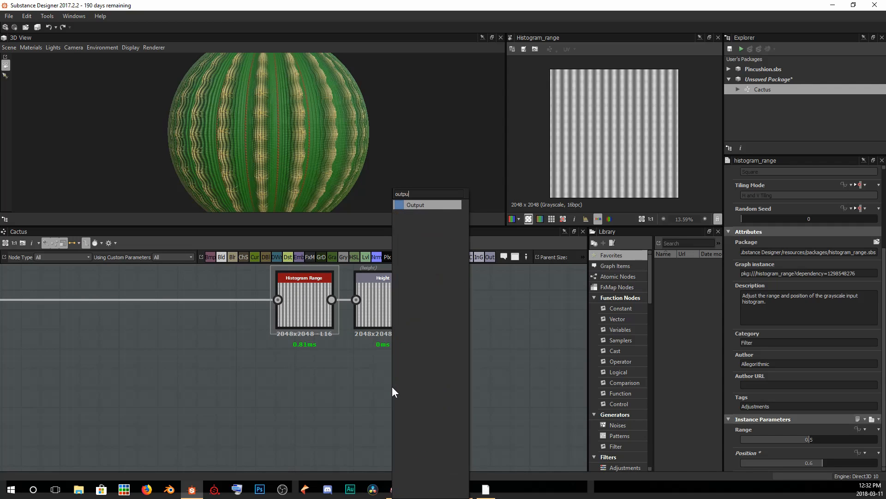
pyautogui.press('Escape')
pyautogui.moveTo(392, 386); pyautogui.dragTo(398, 409)
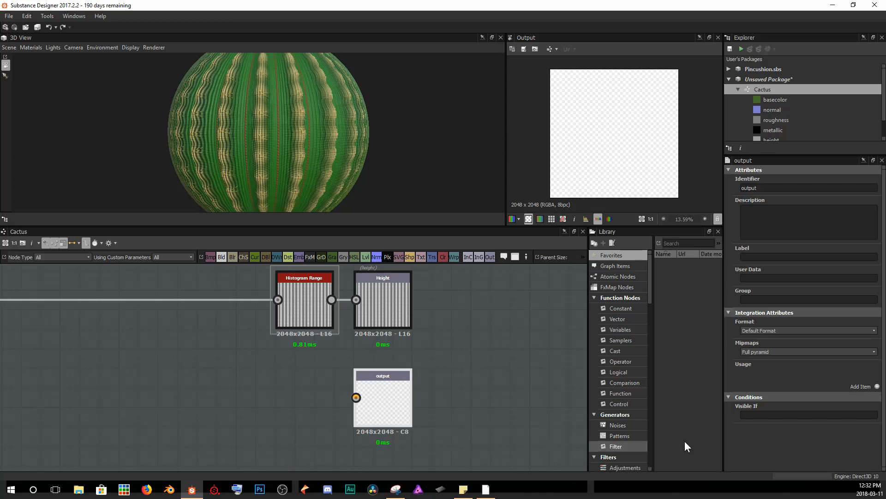
pyautogui.click(877, 387)
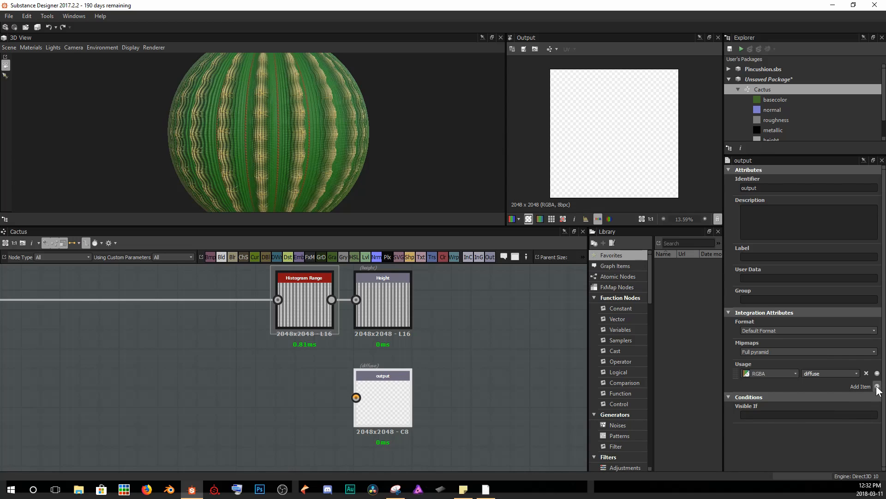
pyautogui.click(857, 373)
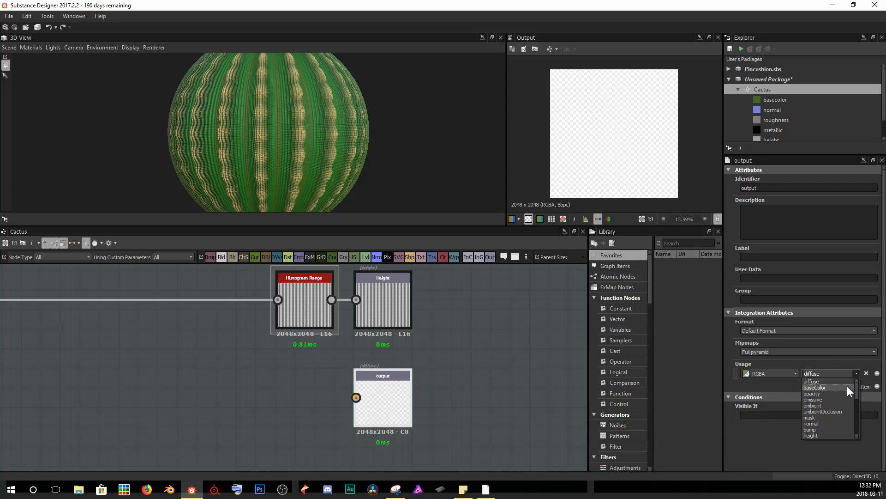
pyautogui.click(841, 410)
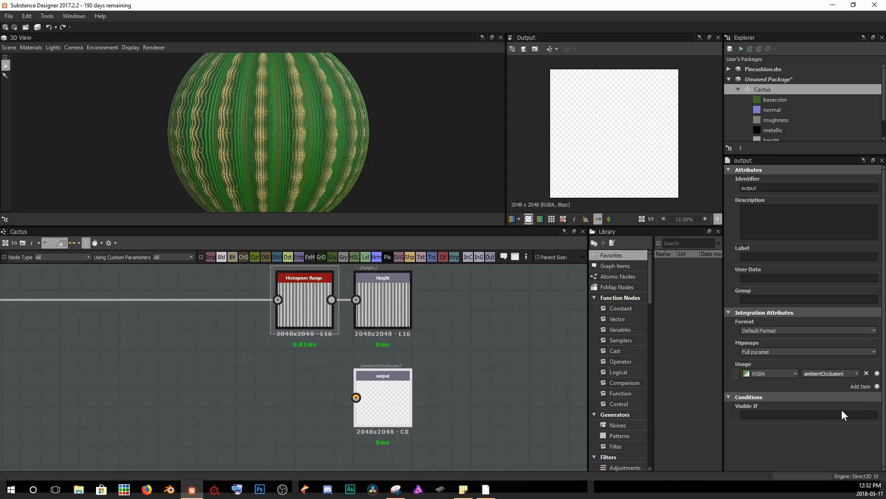
# Set the new output's identifier to ambientOcclusion, label to Ambient Occlusion and group to Material.
pyautogui.doubleClick(765, 188)
pyautogui.write('ambientOcclusion')
pyautogui.press('Tab')
pyautogui.press('Tab')
pyautogui.write('Ambient Occlusion')
pyautogui.press('Tab')
pyautogui.write('Materi')
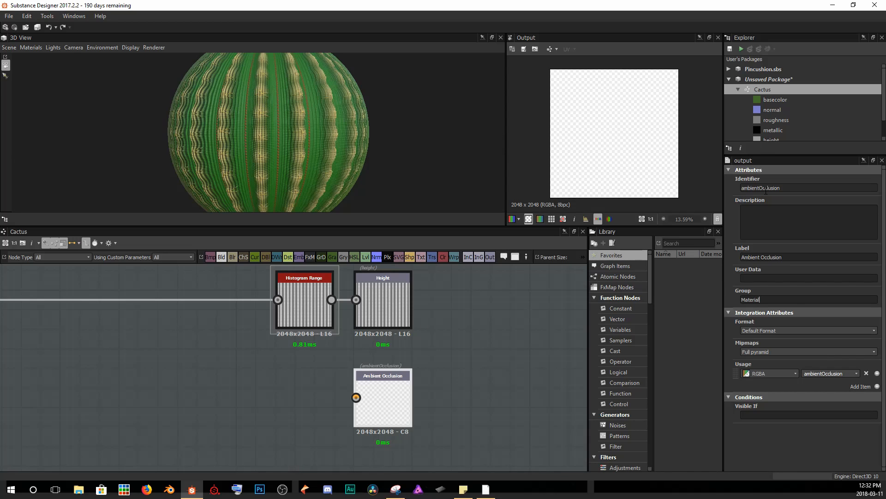
pyautogui.click(480, 380)
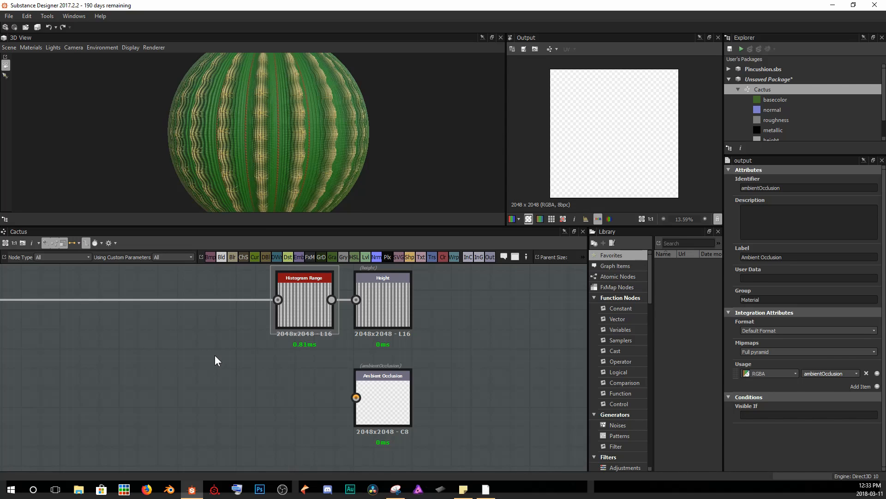
# Add an Ambient Occlusion (HBAO) node beside the Ambient Occlusion output.
pyautogui.scroll(-5, 214, 356)
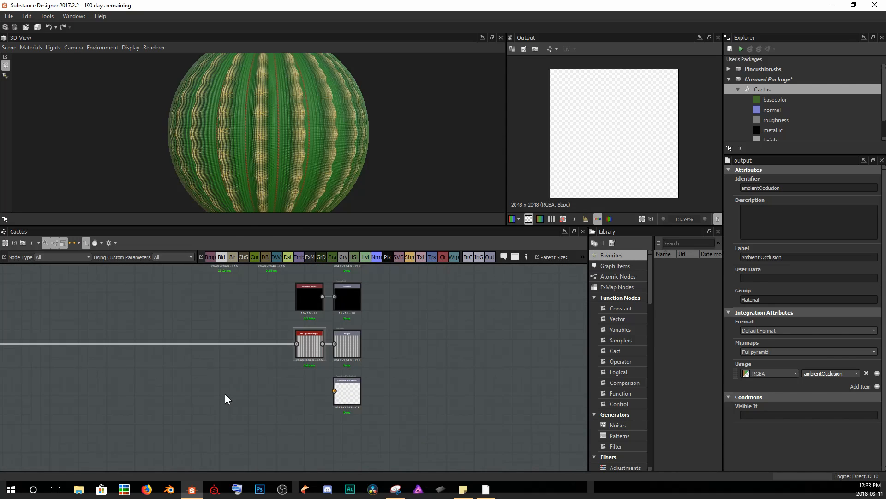
pyautogui.press('space')
pyautogui.write('ambien')
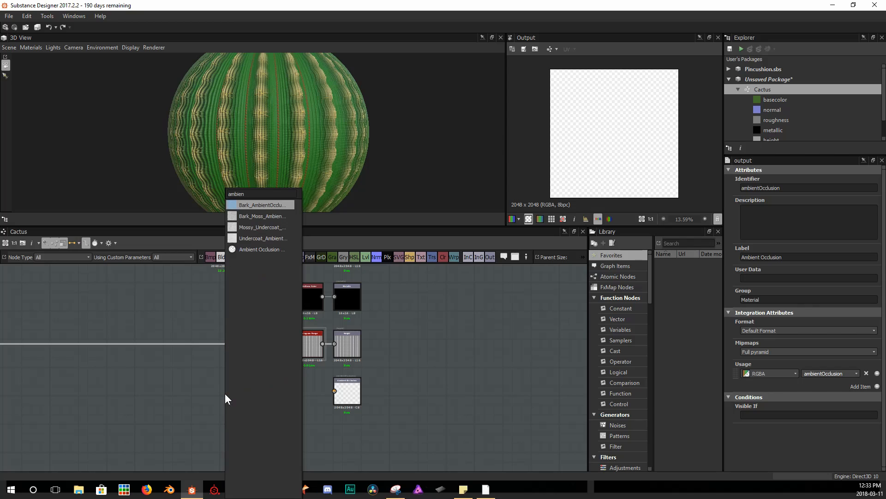
pyautogui.press('Down')
pyautogui.press('Down')
pyautogui.press('Down')
pyautogui.press('Down')
pyautogui.press('Return')
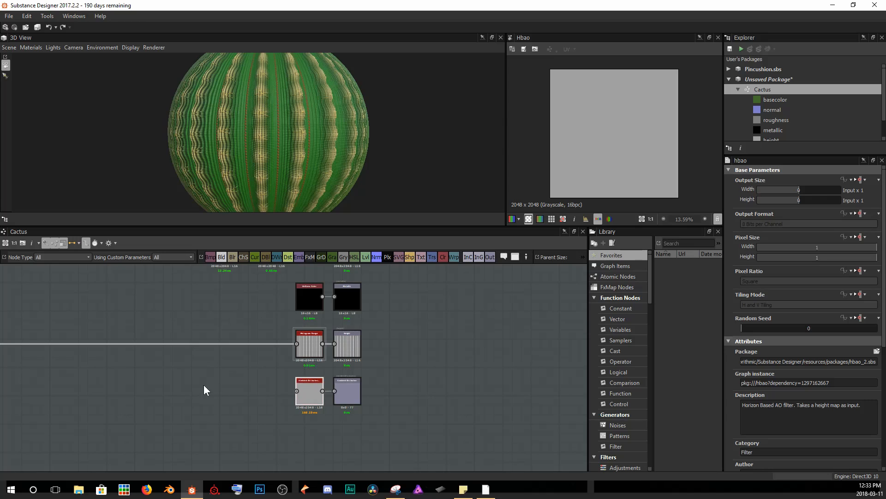
# Wire the height result into the HBAO node and view its result in the 2D view.
pyautogui.scroll(-3, 174, 342)
pyautogui.moveTo(174, 343); pyautogui.dragTo(367, 344, button='middle')
pyautogui.scroll(-1, 367, 344)
pyautogui.moveTo(293, 327); pyautogui.dragTo(192, 361, button='middle')
pyautogui.moveTo(171, 341); pyautogui.dragTo(393, 407)
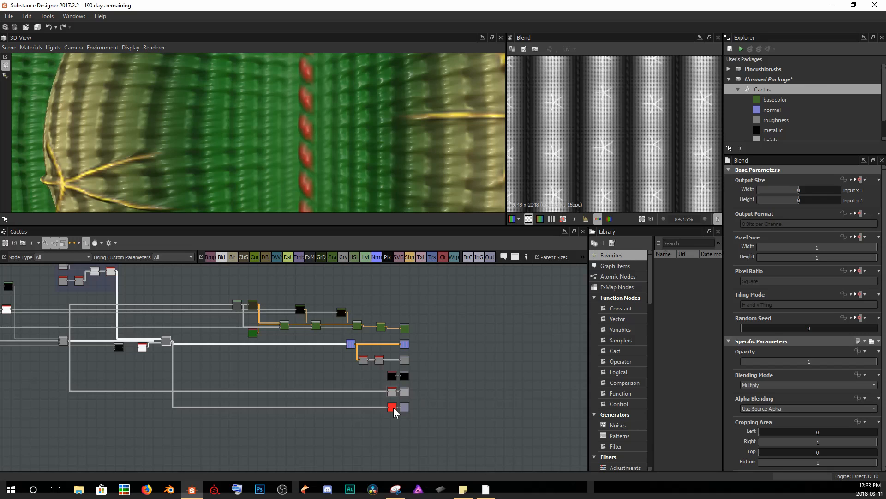
pyautogui.doubleClick(393, 408)
pyautogui.scroll(6, 591, 168)
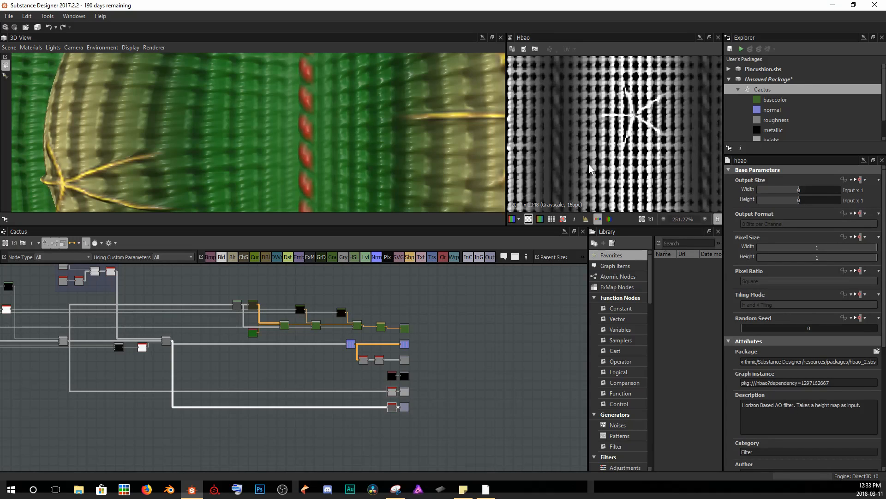
# Turn on GPU Optimization for the HBAO node.
pyautogui.moveTo(630, 119); pyautogui.dragTo(646, 95, button='middle')
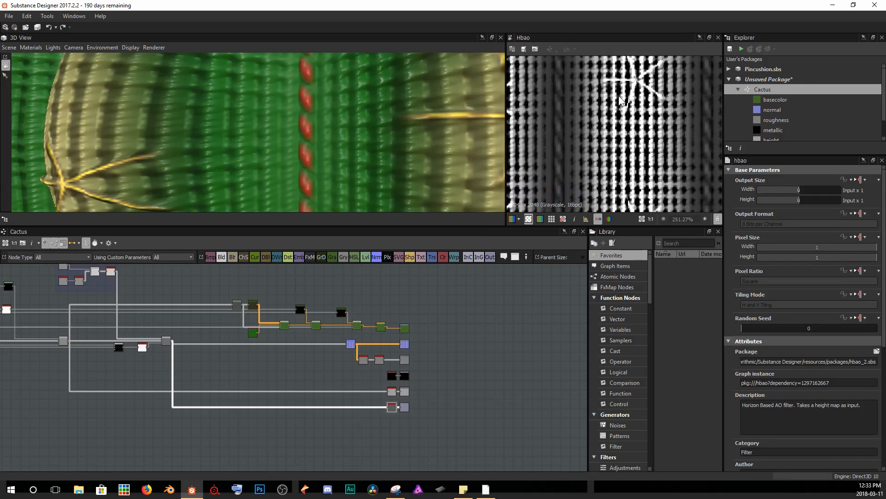
pyautogui.scroll(-6, 791, 397)
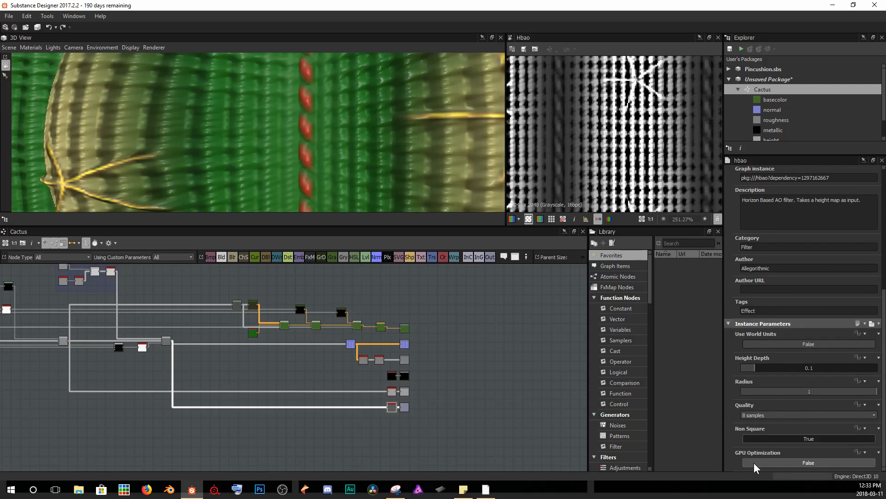
pyautogui.scroll(10, 392, 419)
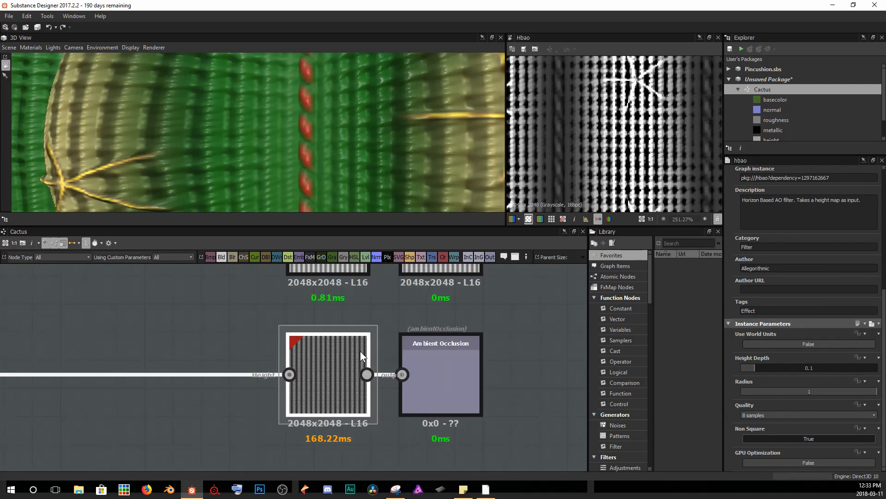
pyautogui.click(785, 461)
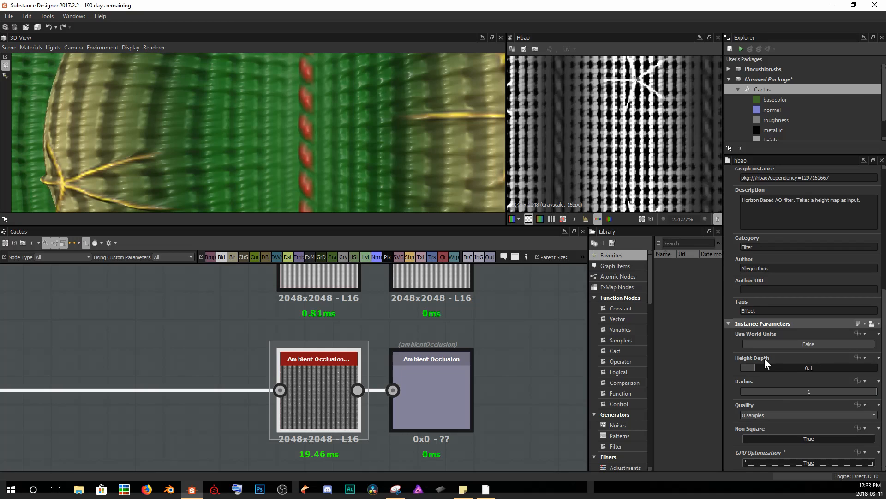
# Set the HBAO node's Height Depth to 0.01 and its Radius to 0.21.
pyautogui.moveTo(752, 366); pyautogui.dragTo(746, 367)
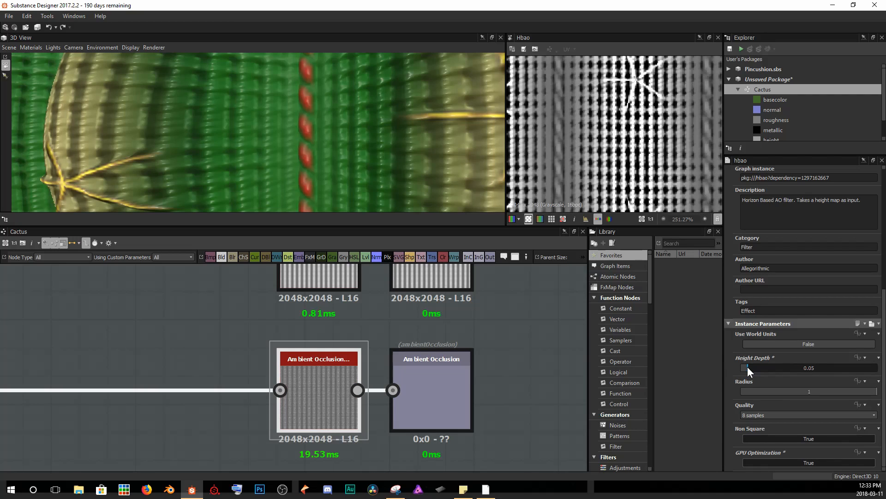
pyautogui.moveTo(876, 391); pyautogui.dragTo(743, 392)
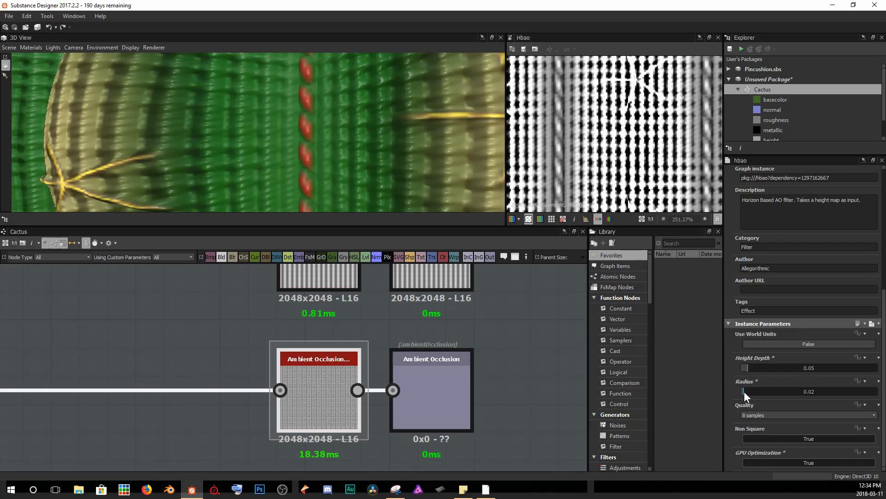
pyautogui.scroll(-2, 668, 174)
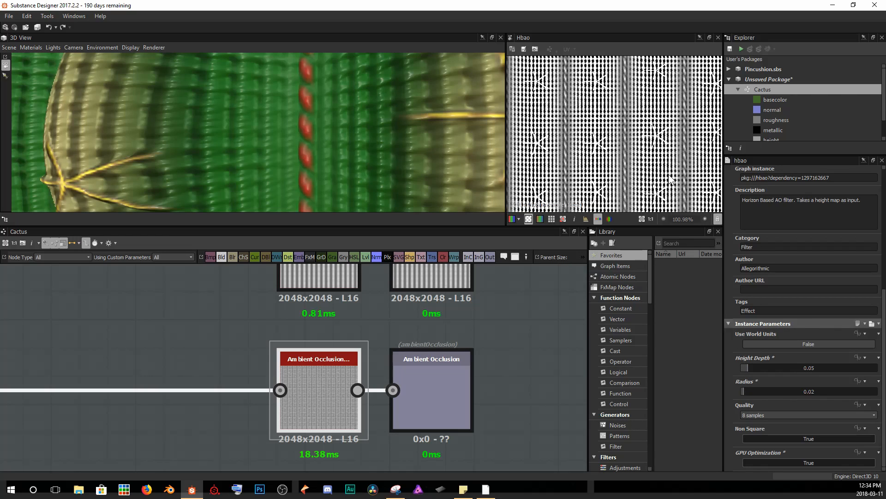
pyautogui.scroll(2, 669, 173)
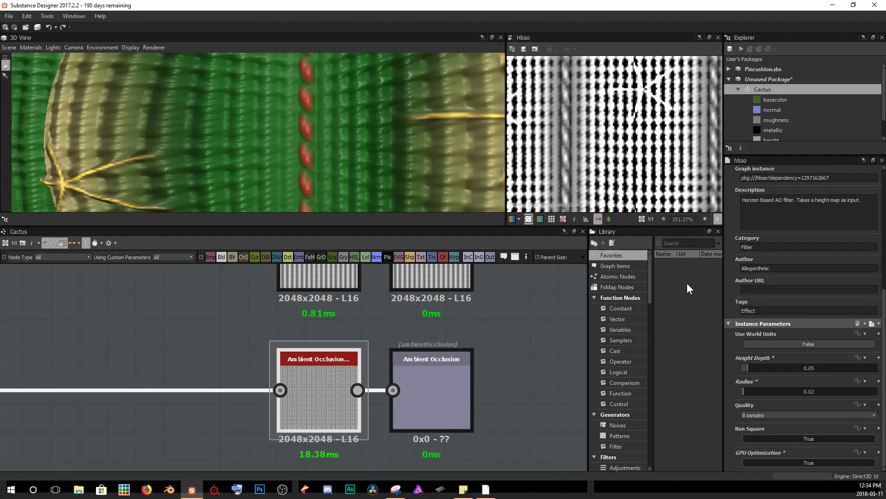
pyautogui.moveTo(748, 368); pyautogui.dragTo(746, 367)
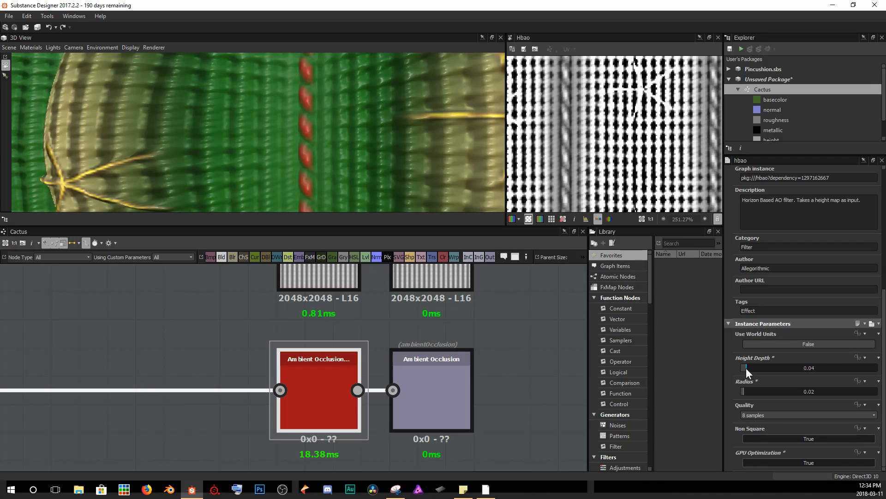
pyautogui.scroll(-5, 619, 132)
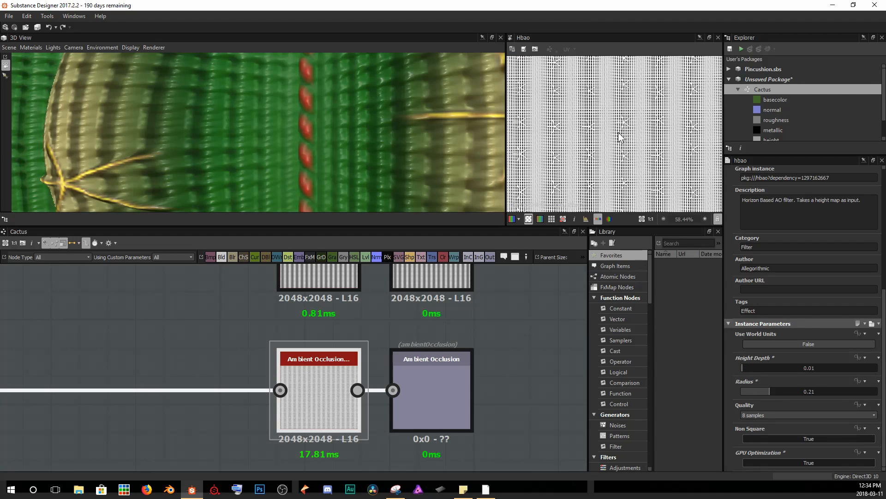
# Display the graph's outputs in the 3D view to preview the full cactus material.
pyautogui.rightClick(536, 315)
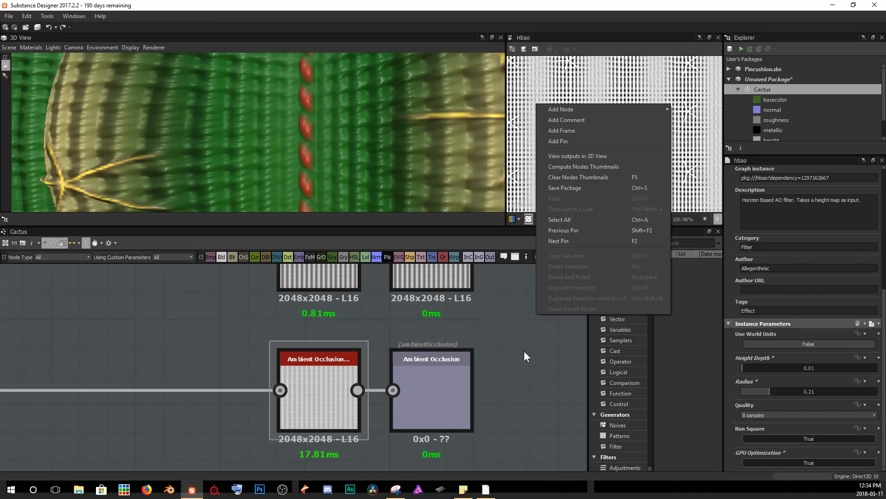
pyautogui.click(576, 155)
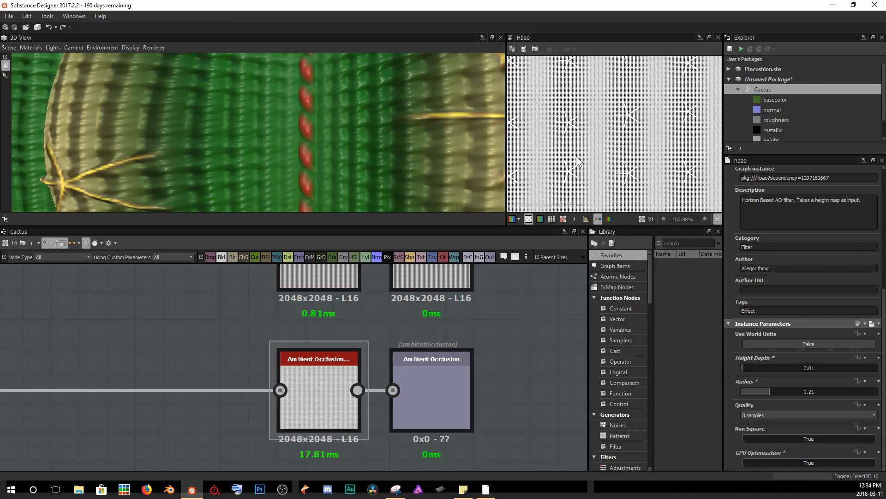
pyautogui.scroll(-6, 397, 152)
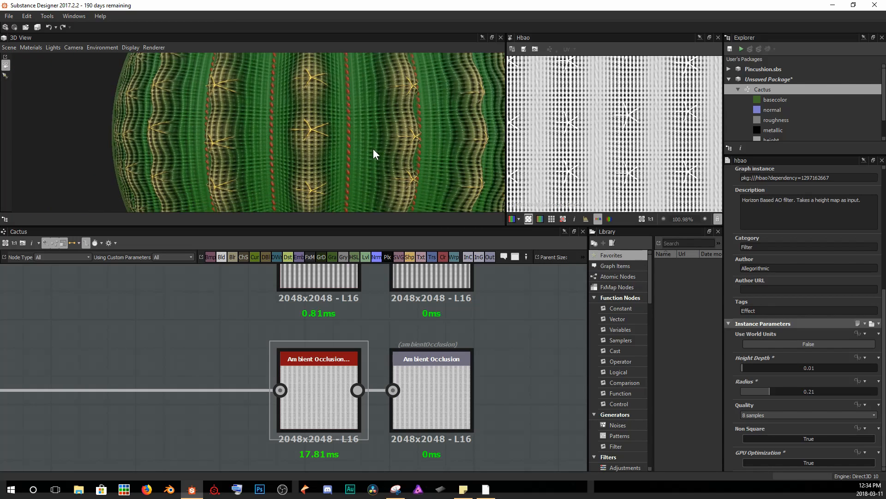
pyautogui.scroll(-3, 323, 137)
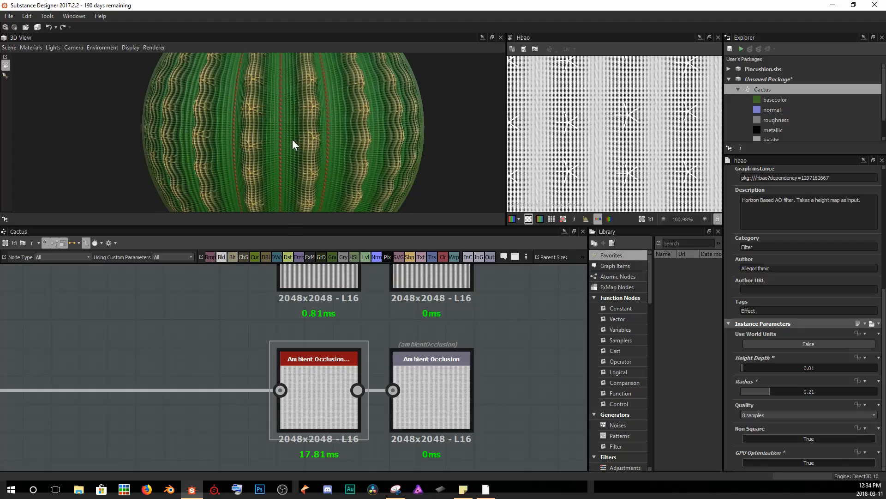